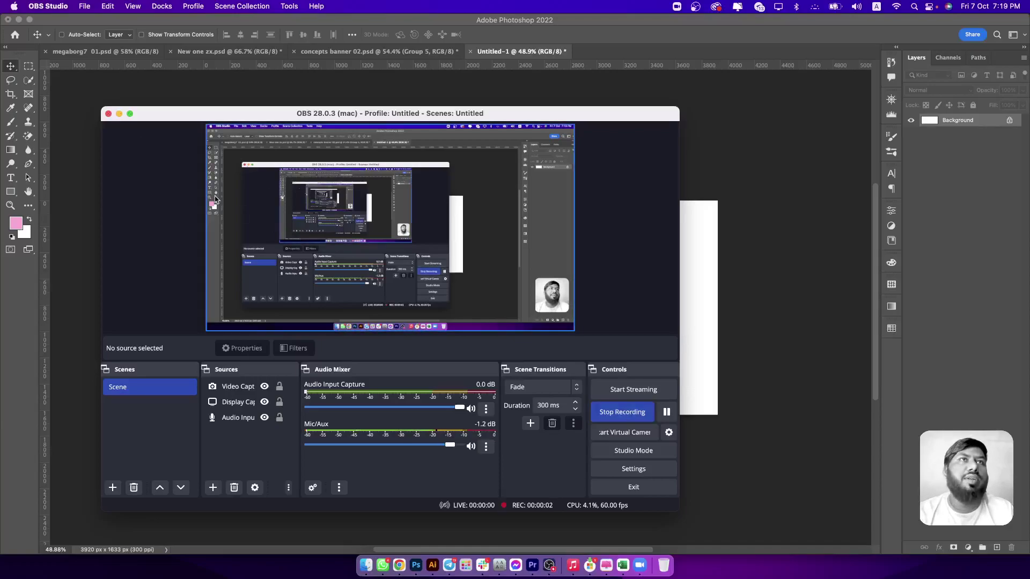
Minimise the OBS recording window to reveal the blank Untitled-1 canvas.
left_click(119, 114)
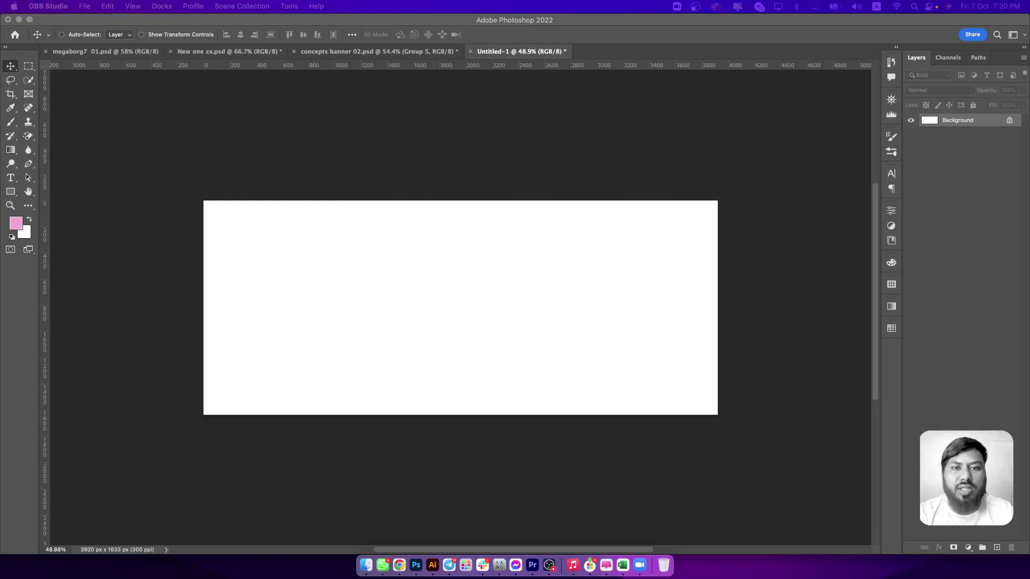
Bring Chrome forward, centre its window, and scroll through the Pexels 'real estate' photo results.
key("super+Tab")
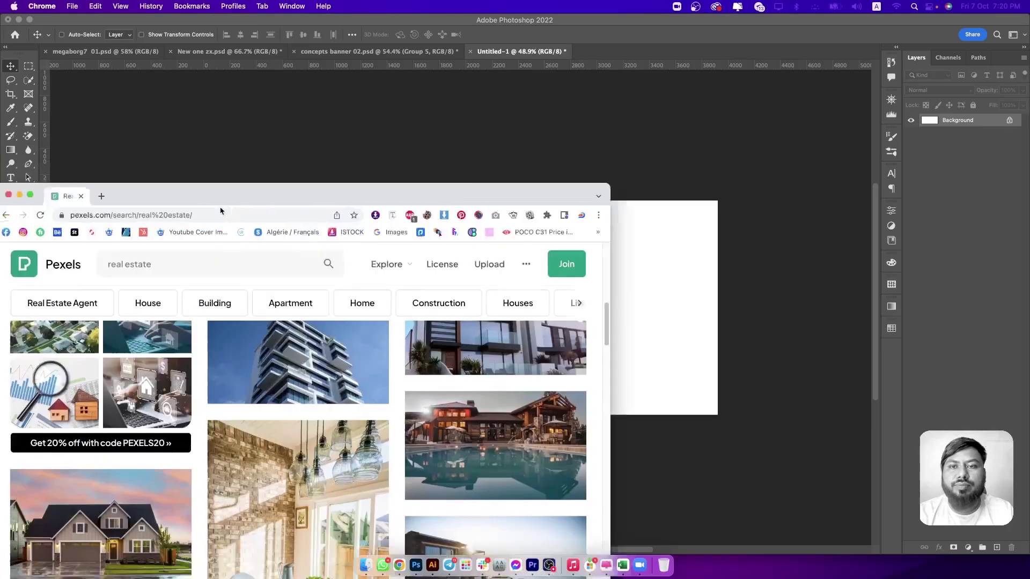
left_click_drag(65, 208, 310, 39)
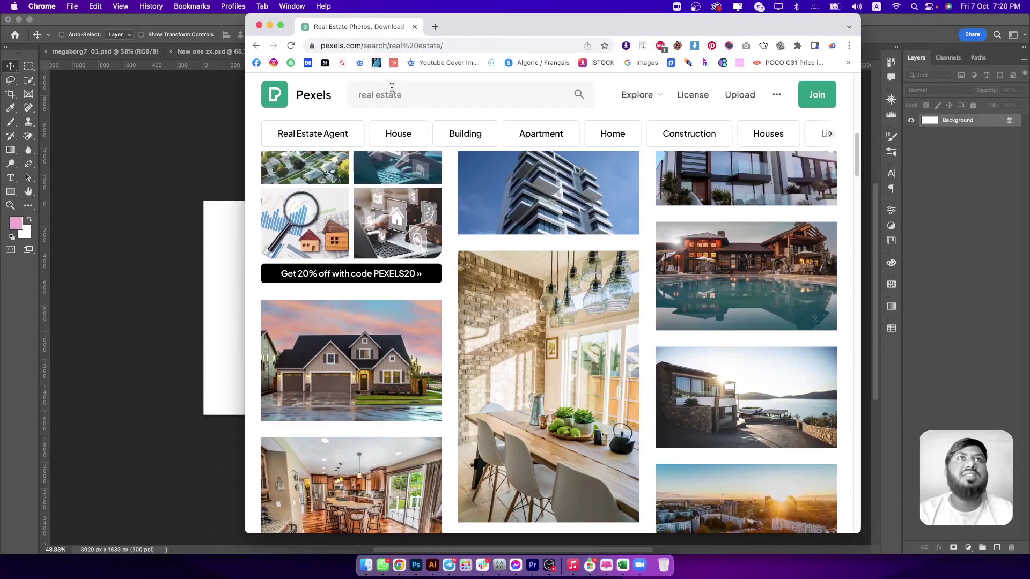
scroll(452, 271, "down", 3)
scroll(453, 272, "down", 2)
scroll(368, 338, "down", 3)
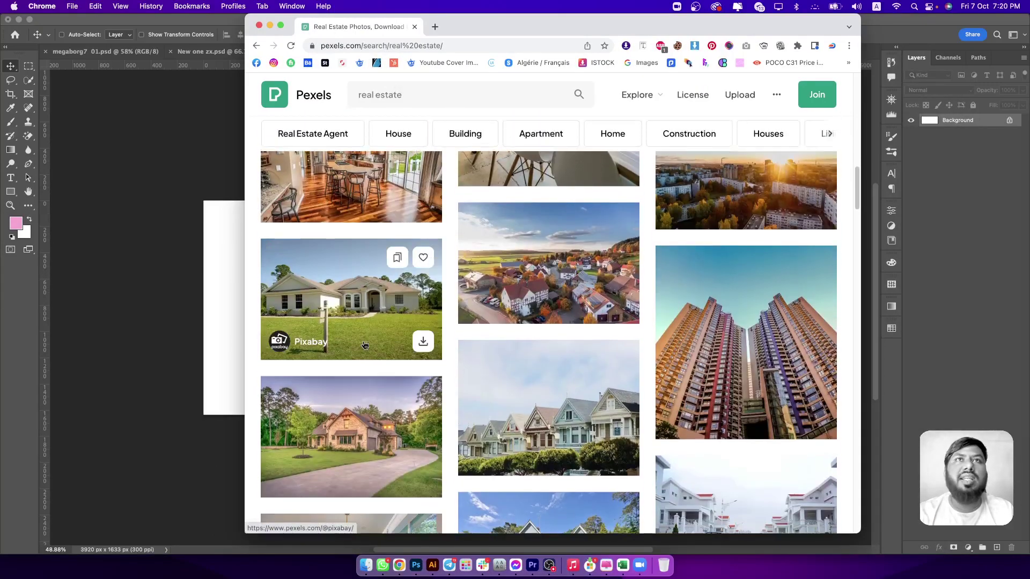
scroll(368, 339, "down", 2)
scroll(369, 338, "down", 2)
scroll(370, 337, "down", 2)
scroll(369, 338, "down", 1)
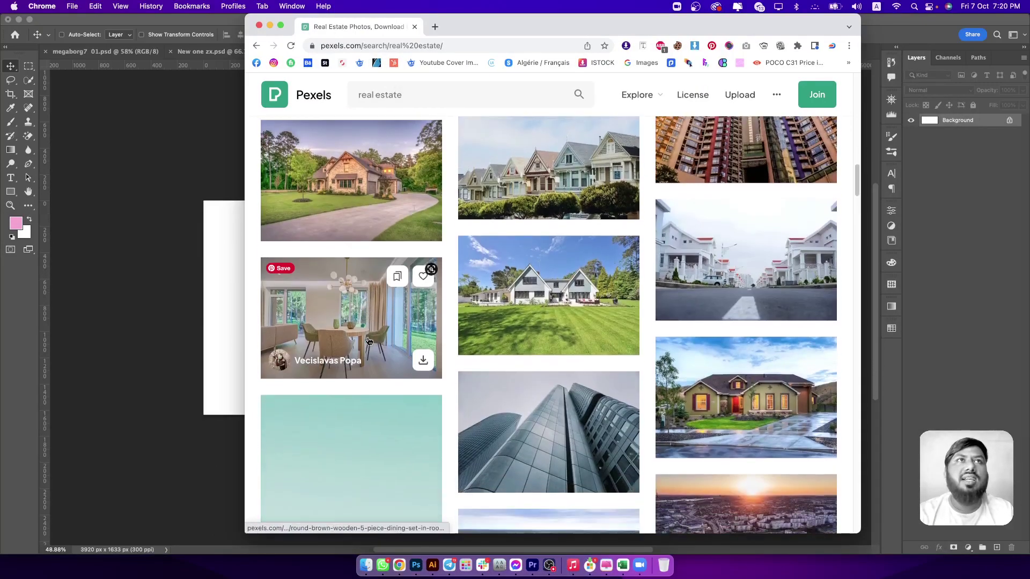
scroll(366, 343, "down", 3)
scroll(536, 241, "up", 2)
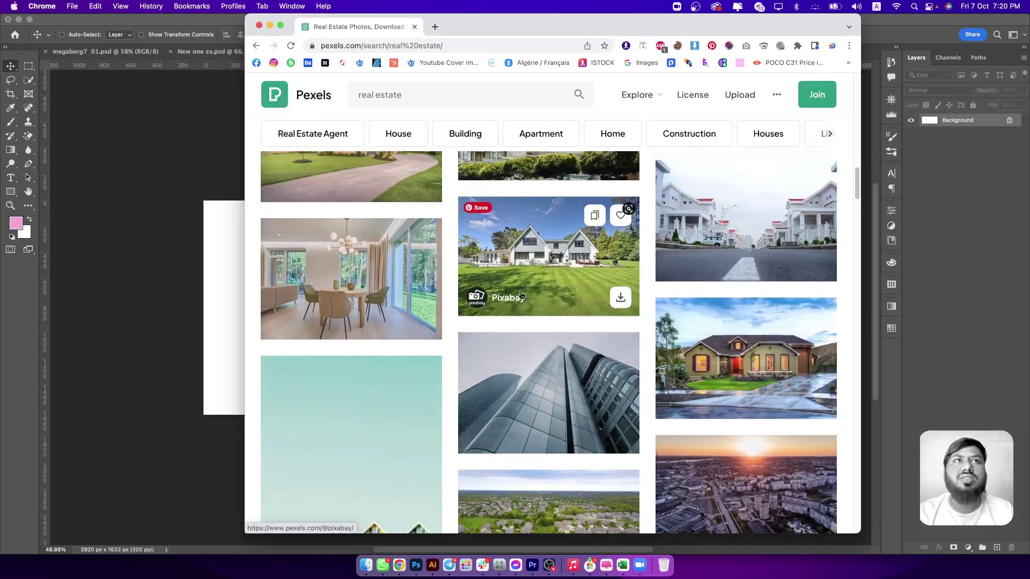
scroll(483, 397, "down", 4)
scroll(461, 386, "down", 4)
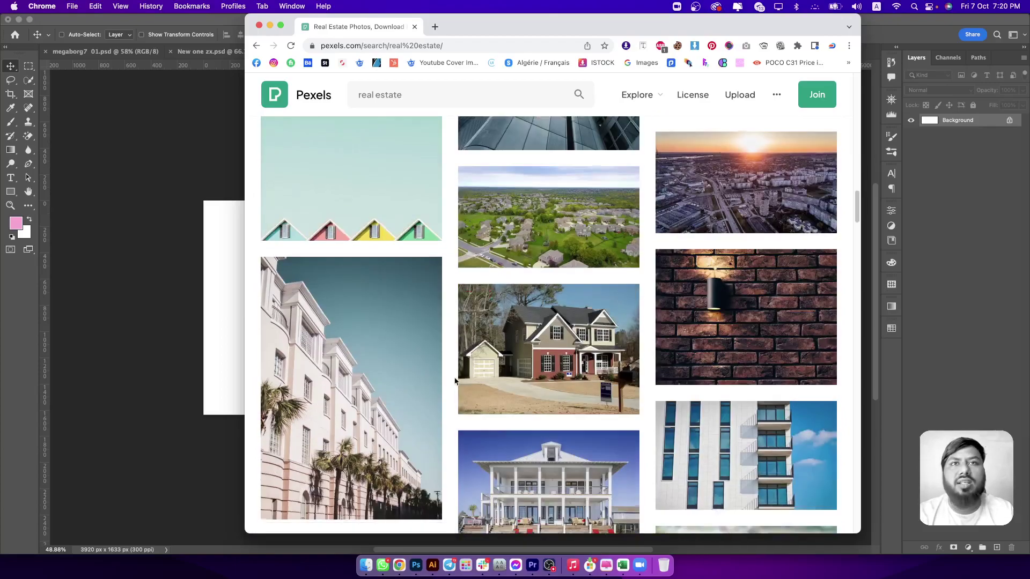
scroll(455, 381, "down", 3)
scroll(454, 382, "down", 3)
scroll(453, 385, "down", 4)
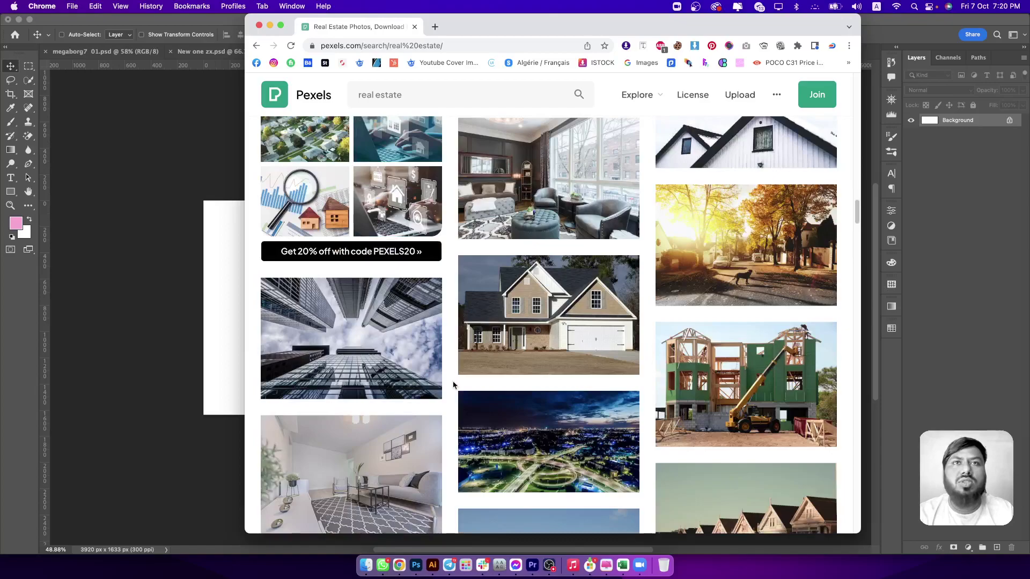
scroll(454, 385, "down", 5)
scroll(451, 391, "down", 3)
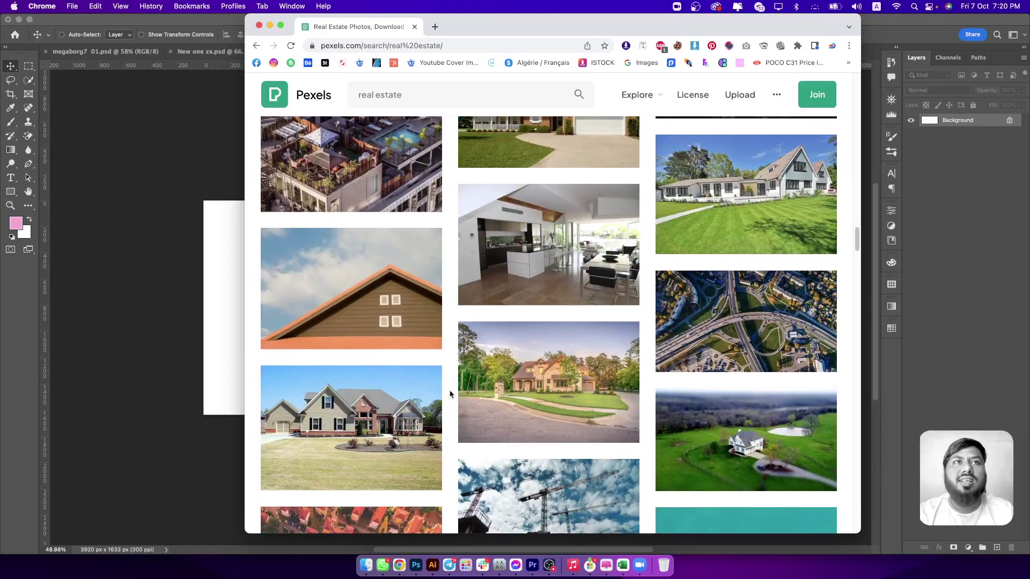
scroll(450, 394, "down", 2)
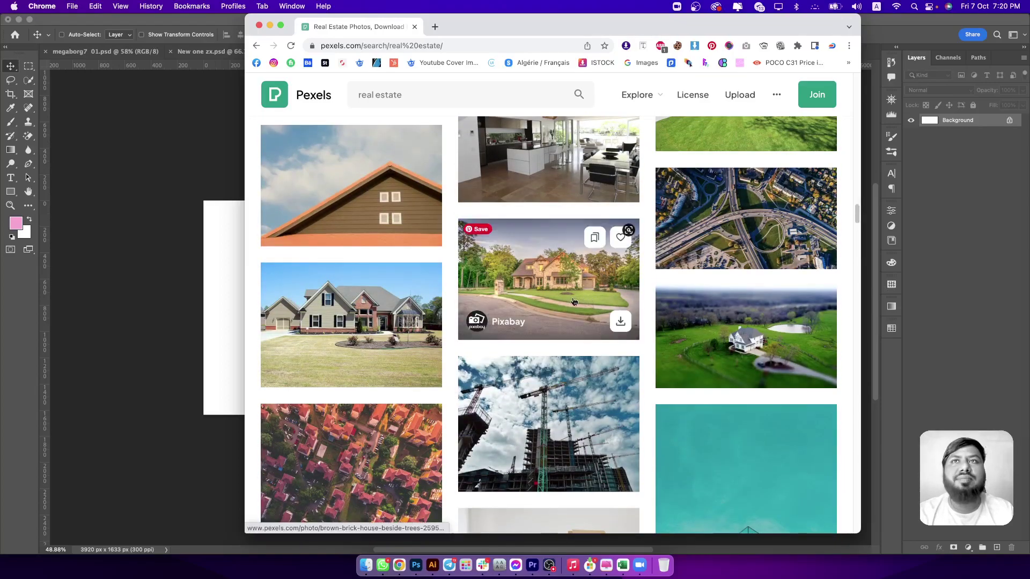
scroll(571, 303, "down", 2)
scroll(555, 329, "down", 3)
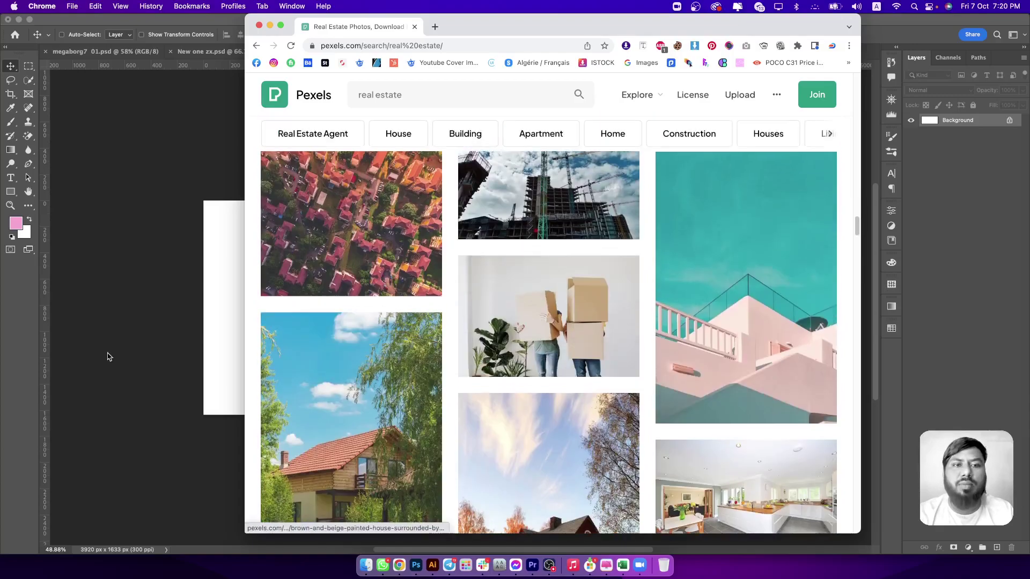
key("super+shift+4")
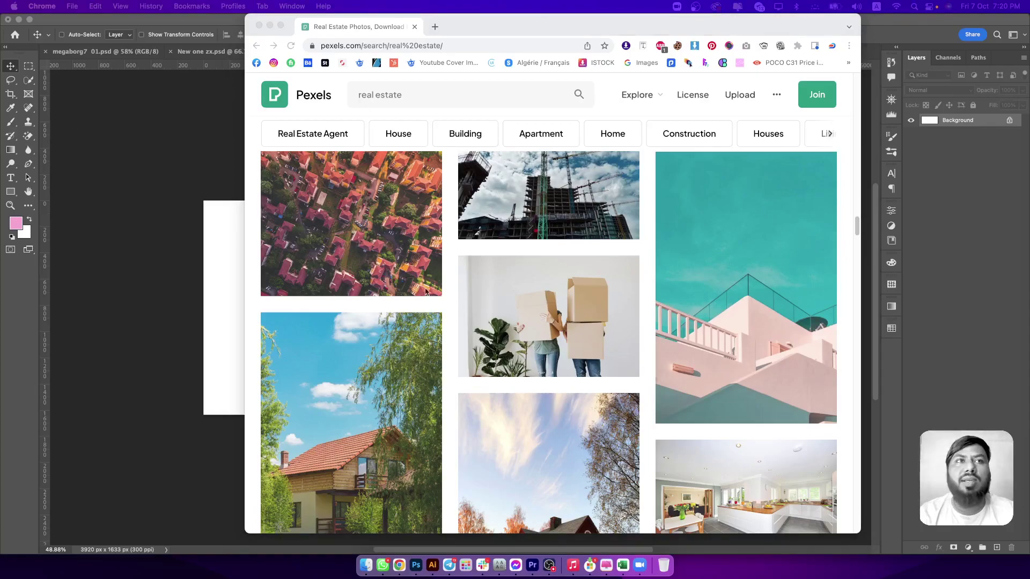
scroll(558, 284, "down", 5)
scroll(561, 286, "down", 5)
scroll(560, 286, "down", 5)
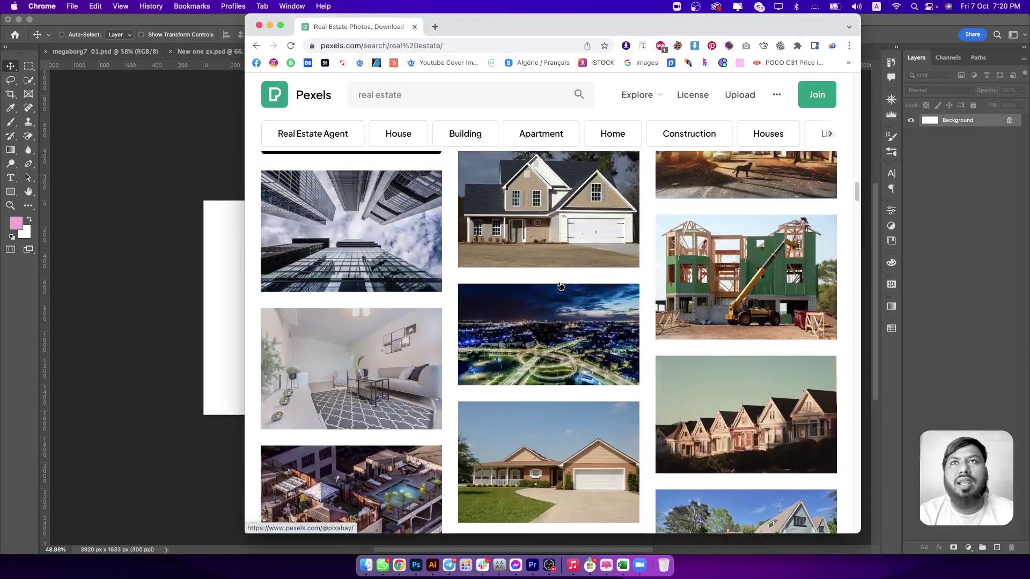
scroll(561, 285, "up", 3)
scroll(560, 285, "up", 5)
scroll(560, 286, "up", 1)
scroll(560, 286, "up", 5)
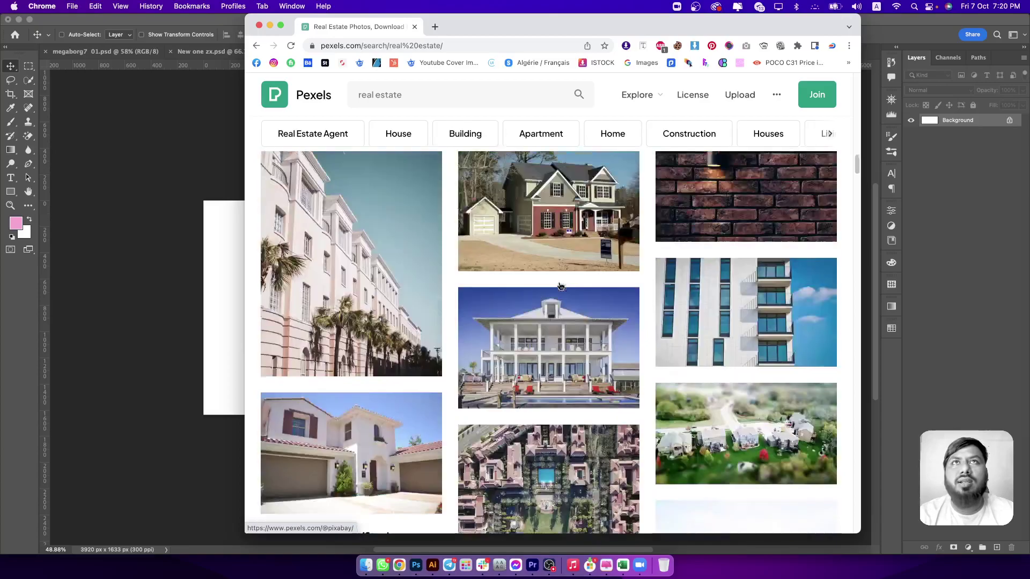
scroll(560, 286, "up", 3)
scroll(561, 286, "up", 5)
scroll(561, 286, "up", 3)
scroll(560, 286, "up", 1)
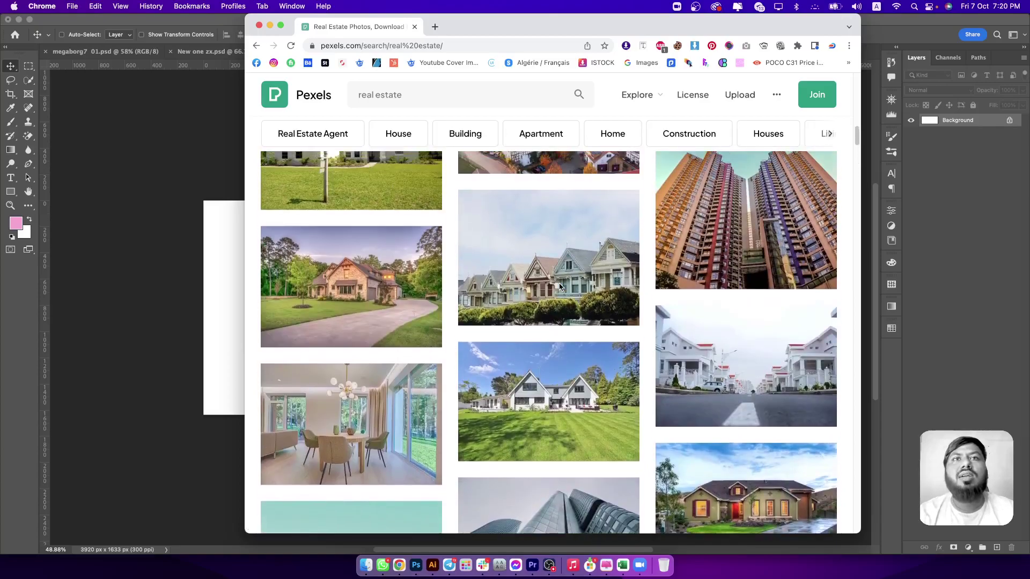
Download the white-and-grey house photo and dismiss its preview and thank-you popup.
left_click(566, 381)
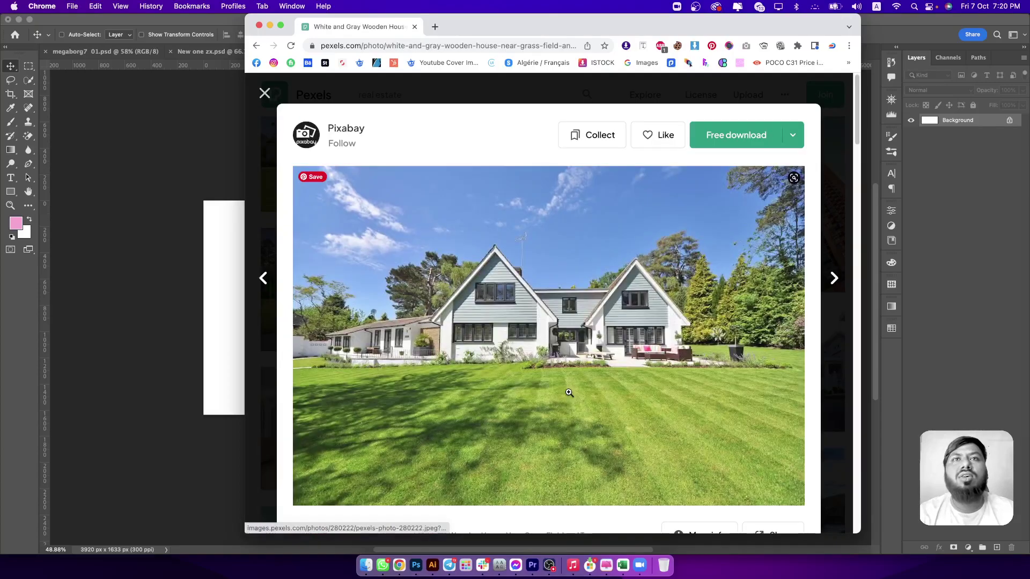
left_click(715, 135)
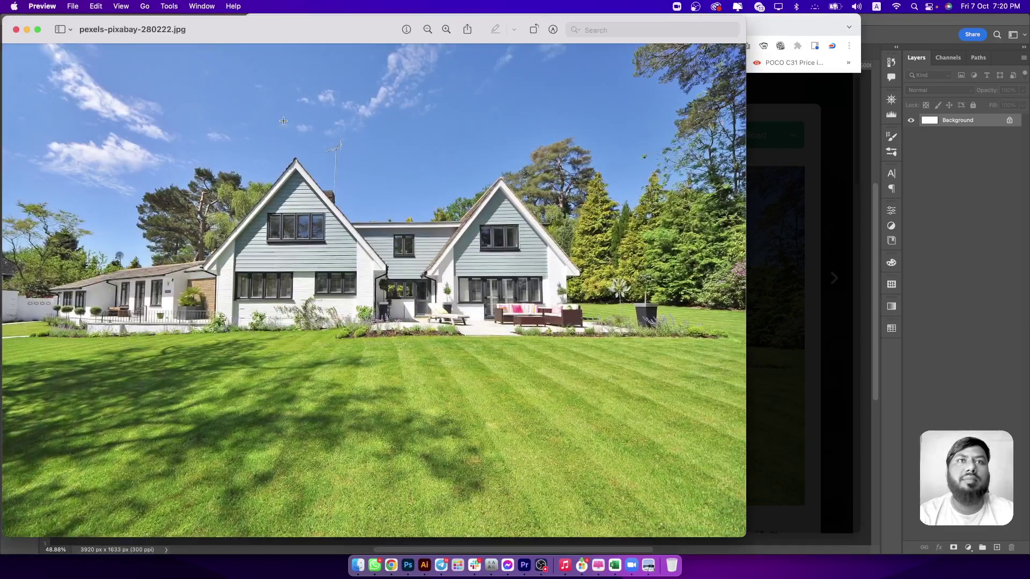
left_click(16, 29)
left_click(259, 103)
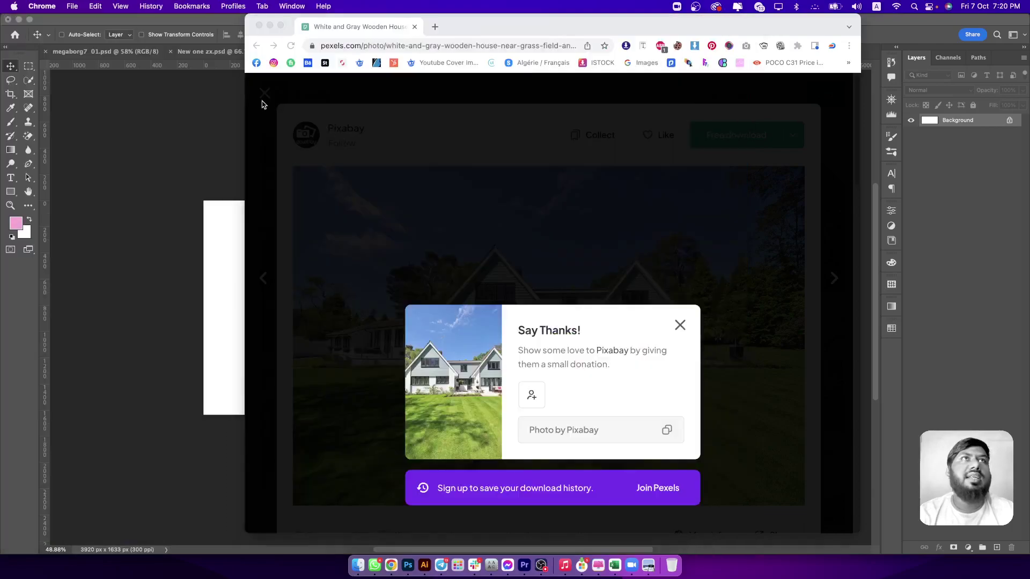
left_click(264, 98)
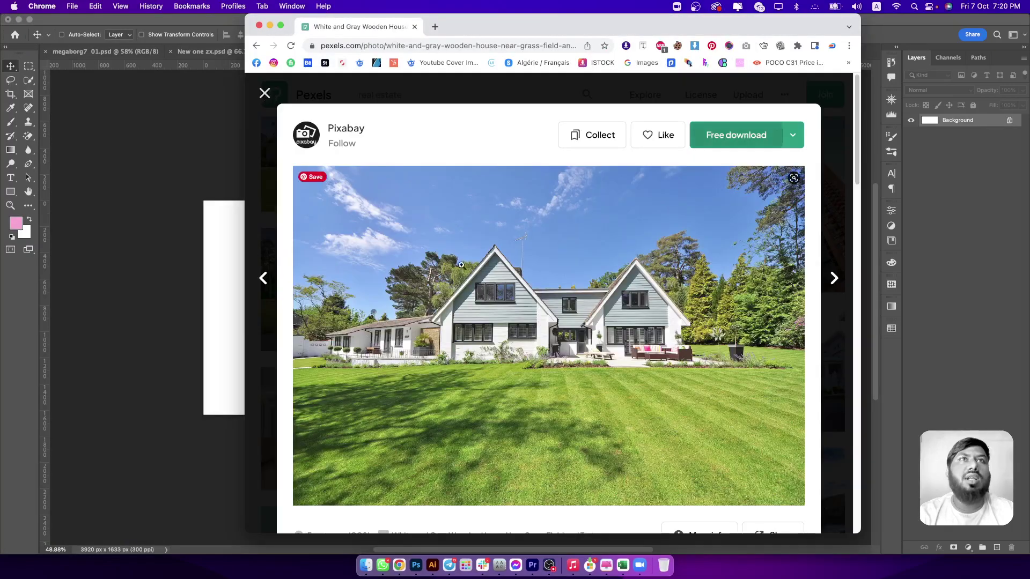
left_click(264, 92)
Download the wooden dining table photo and dismiss its preview and thank-you popup.
scroll(416, 237, "up", 3)
scroll(416, 238, "up", 5)
scroll(416, 238, "up", 5)
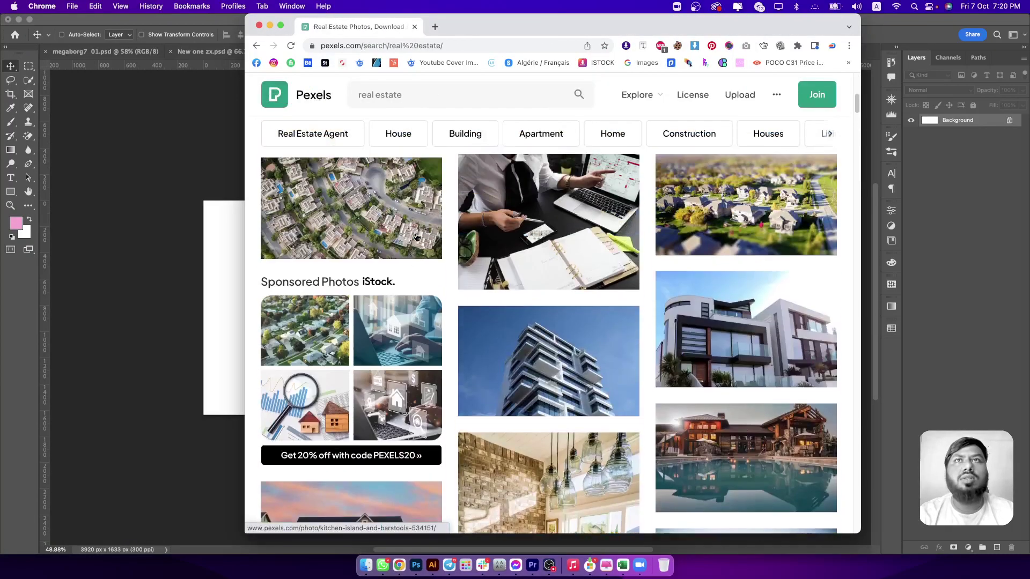
scroll(718, 427, "up", 2)
scroll(718, 427, "up", 2)
scroll(718, 426, "up", 2)
scroll(717, 427, "up", 2)
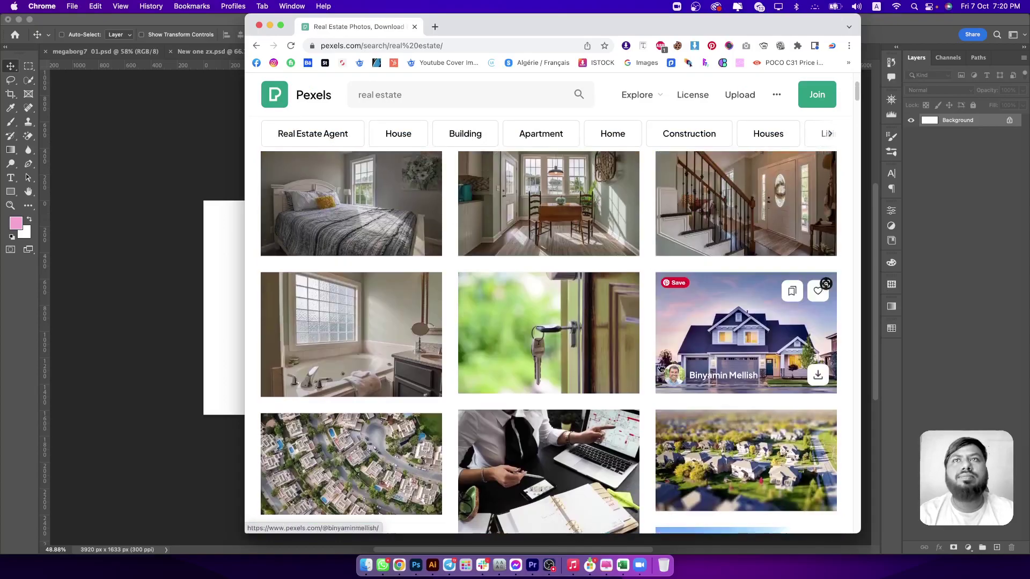
scroll(718, 426, "up", 3)
left_click(614, 343)
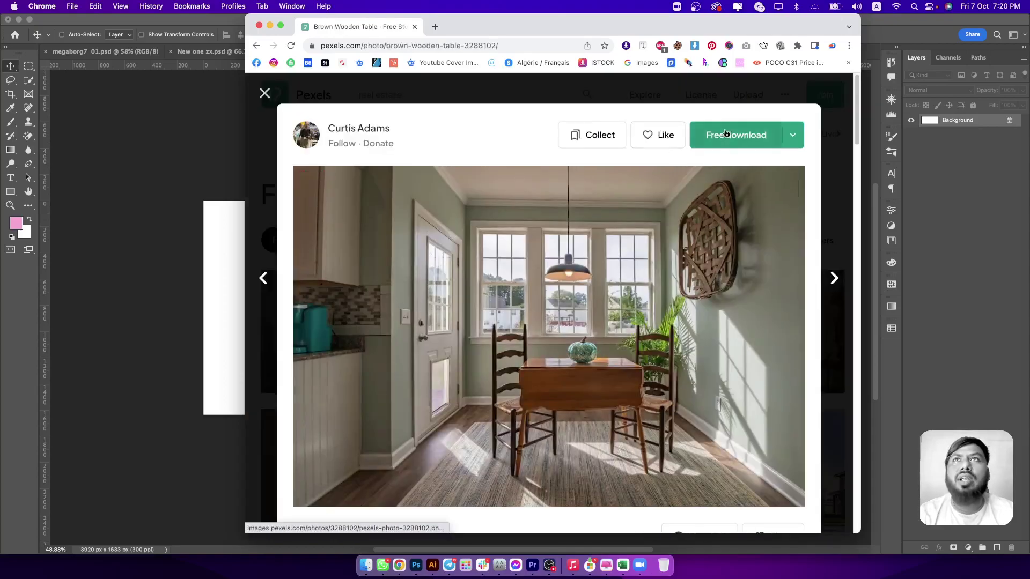
left_click(733, 135)
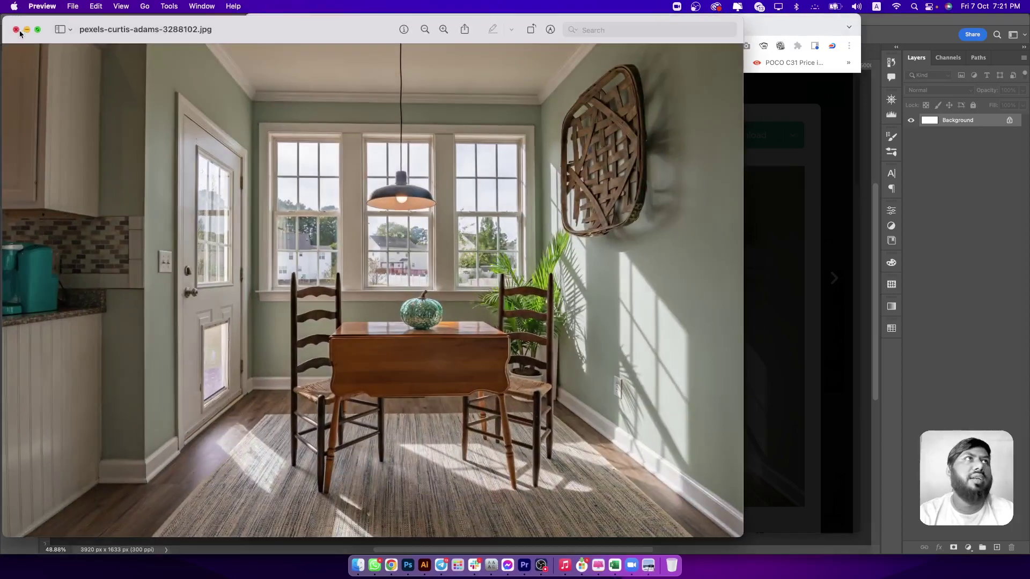
left_click(18, 30)
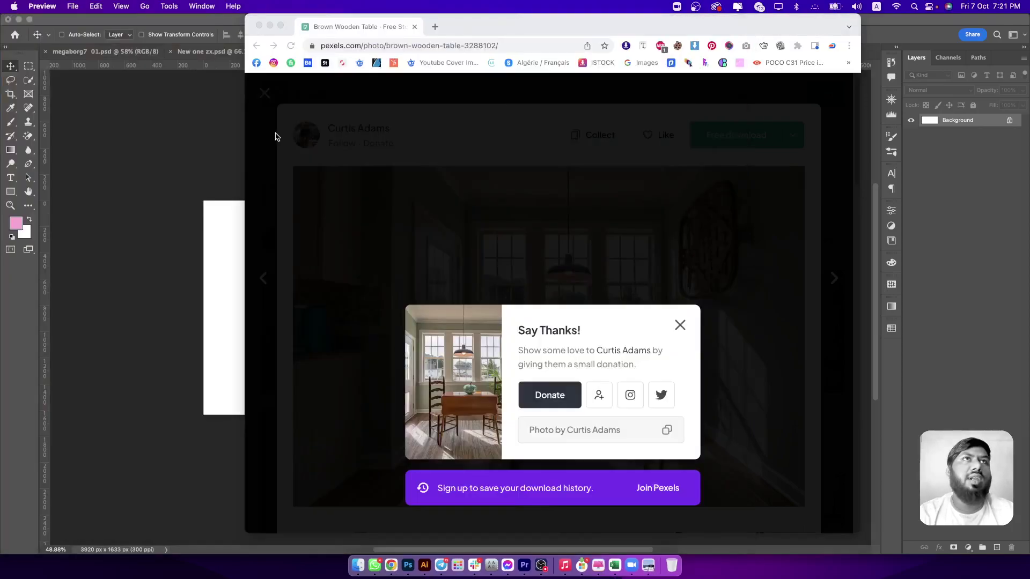
left_click(264, 107)
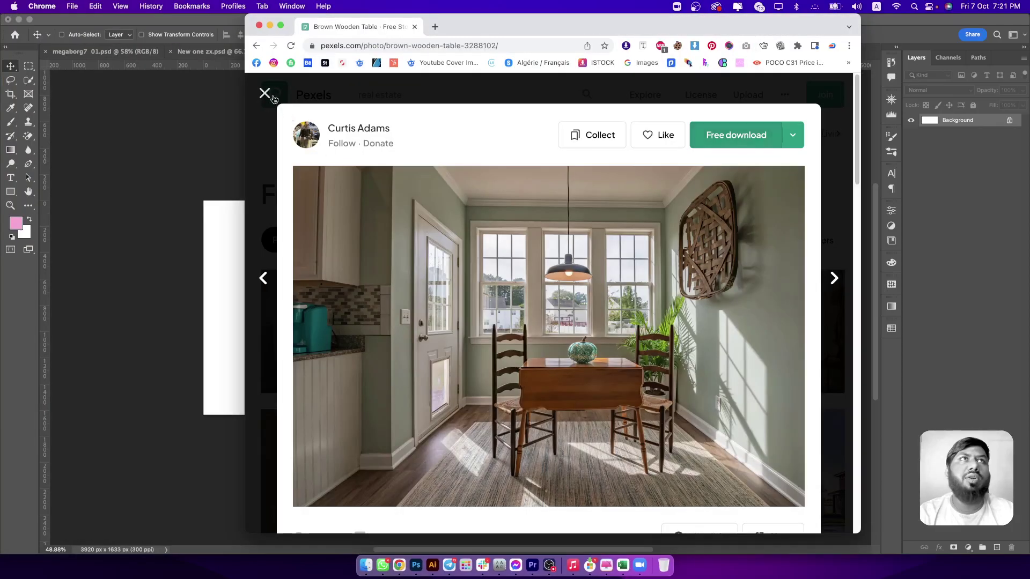
left_click(264, 93)
Download the bedroom photo, close its preview, and hide Chrome.
left_click(375, 341)
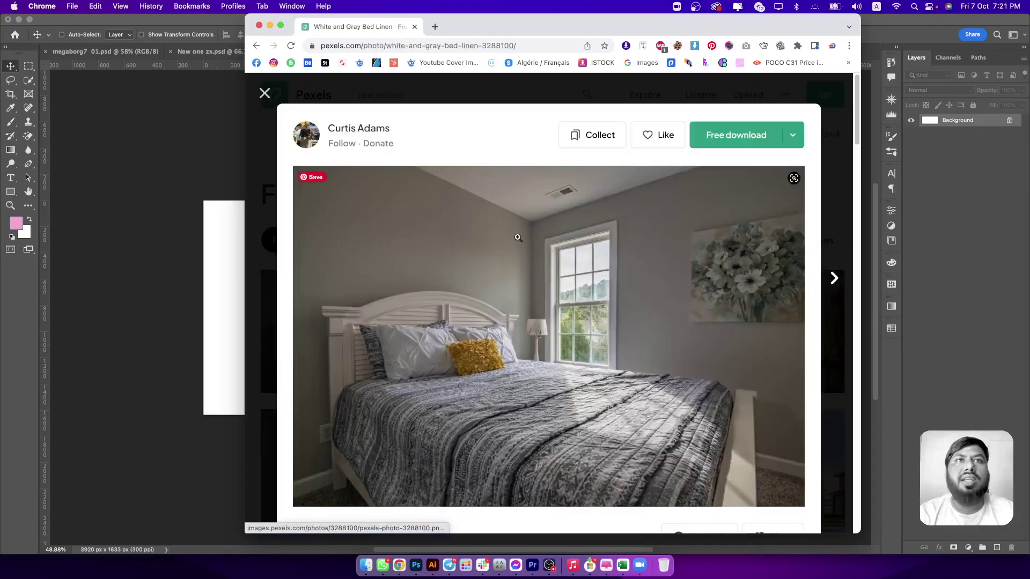
left_click(704, 144)
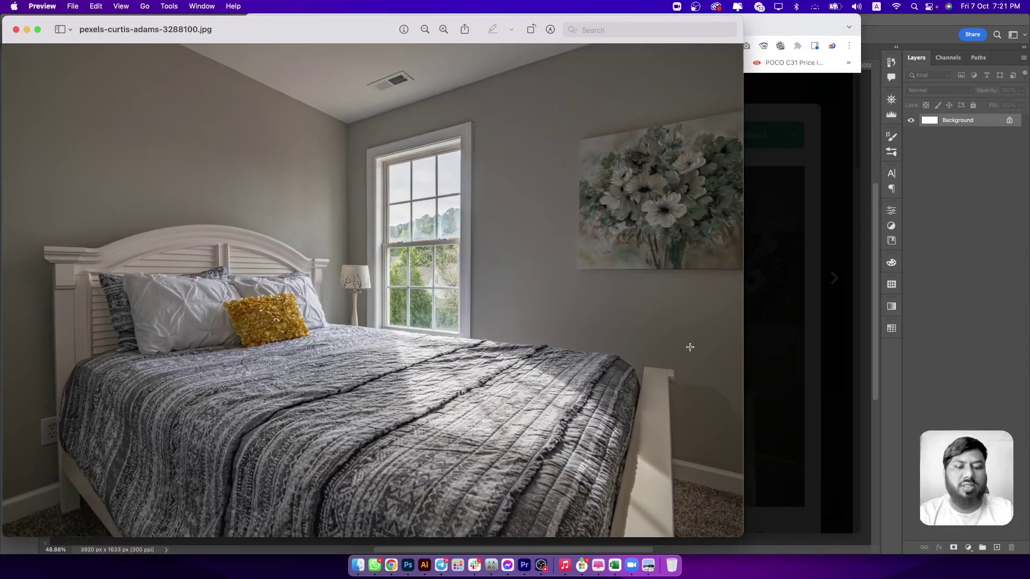
key("super+w")
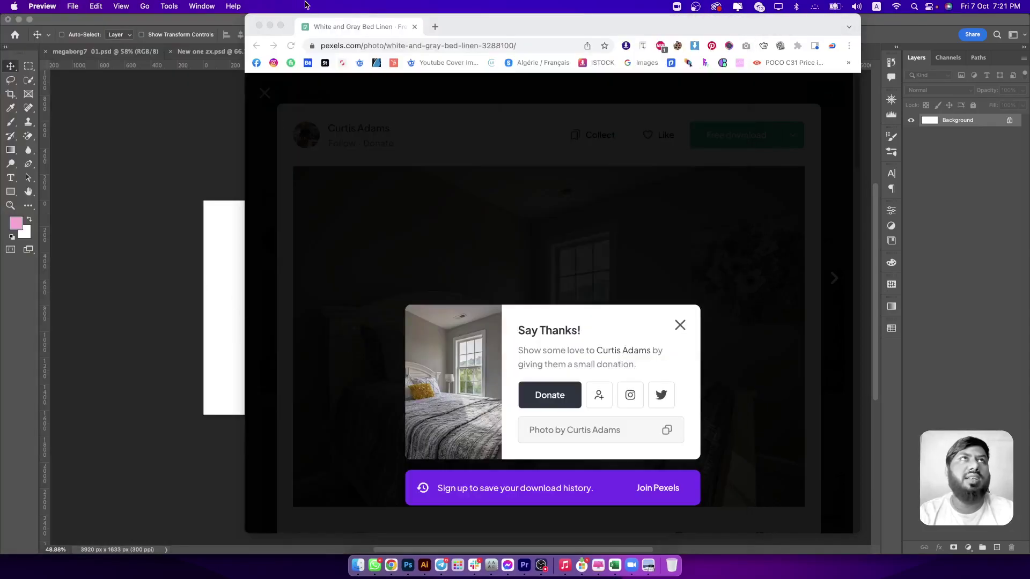
key("super+w")
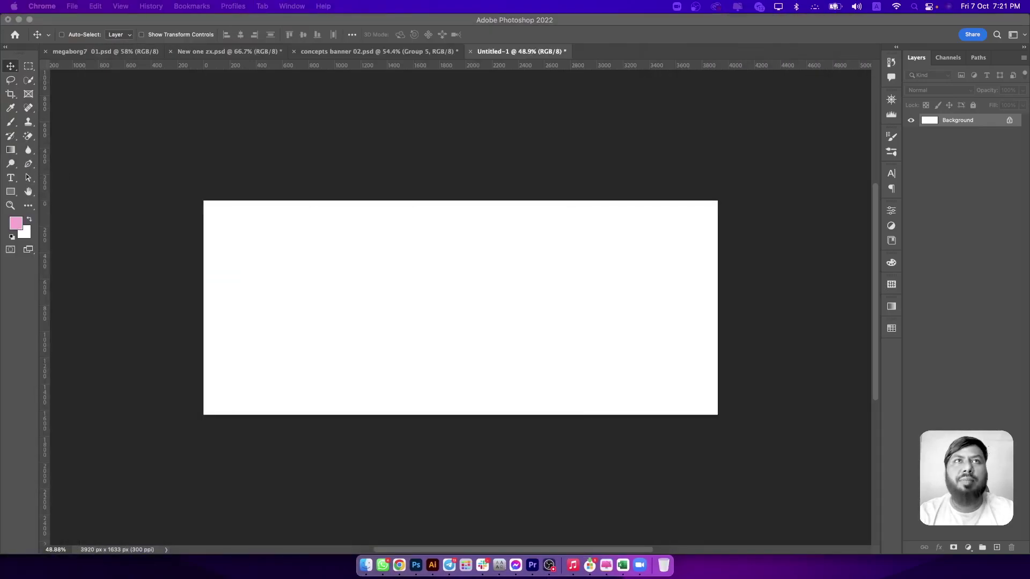
Draw a tall rectangle on the canvas and fill it with a dark slate-blue swatch.
left_click(382, 255)
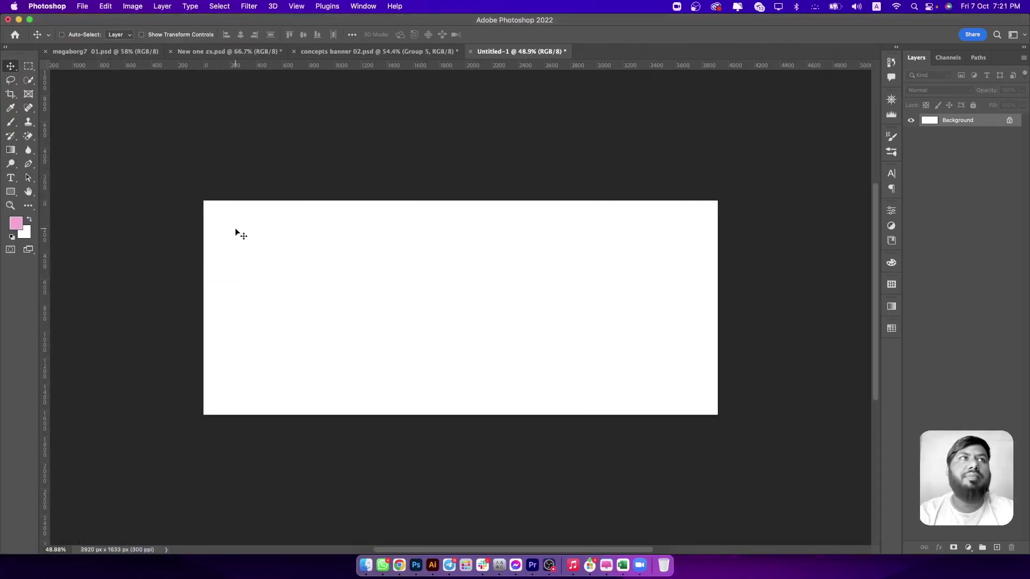
left_click(14, 196)
left_click_drag(462, 245, 560, 365)
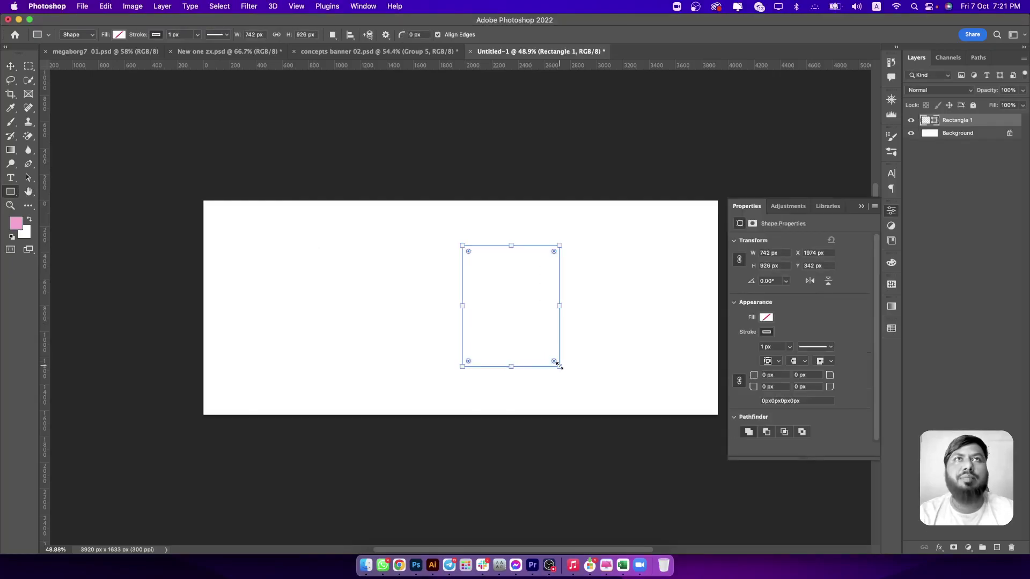
left_click(155, 36)
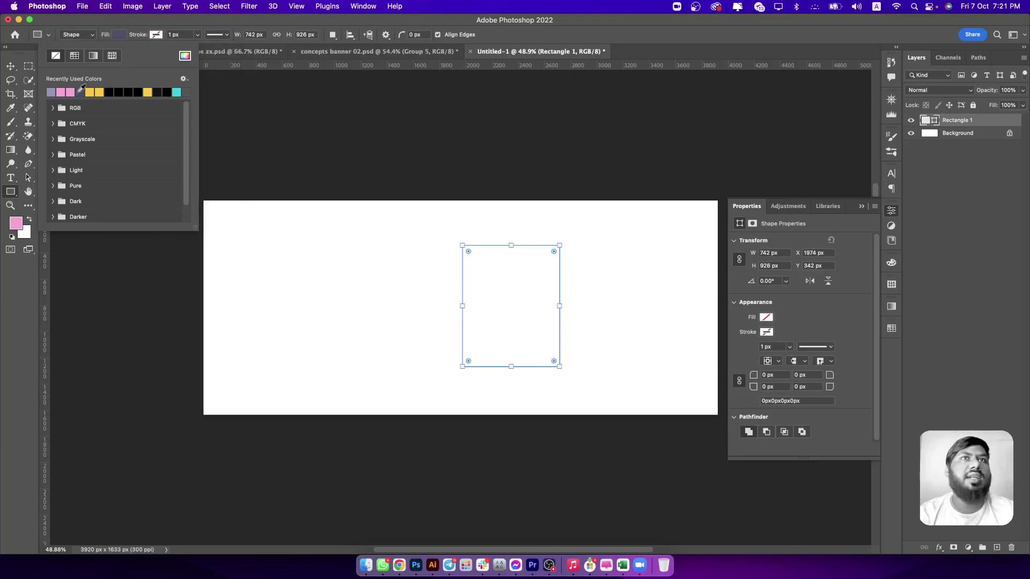
left_click(51, 91)
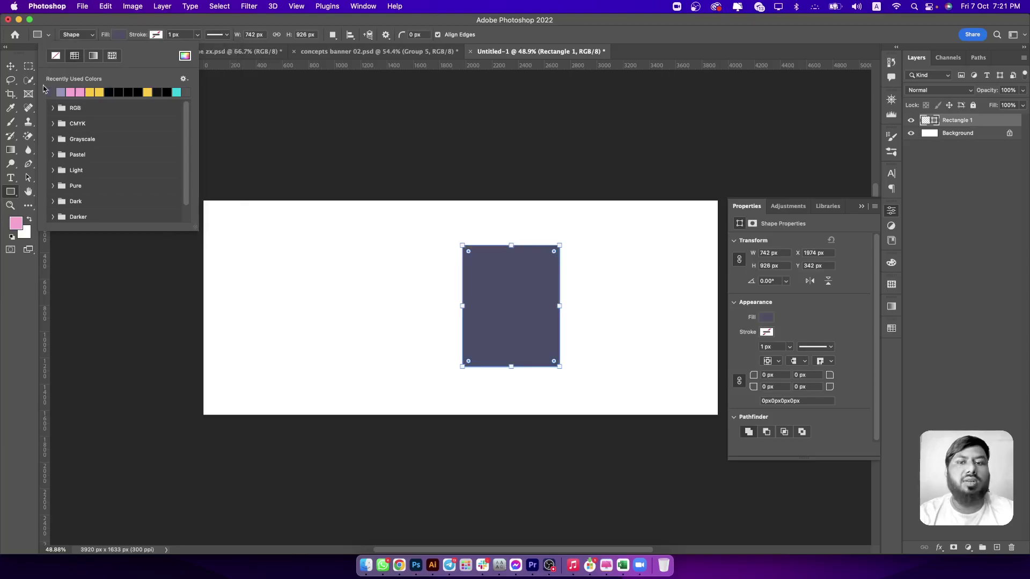
left_click(9, 66)
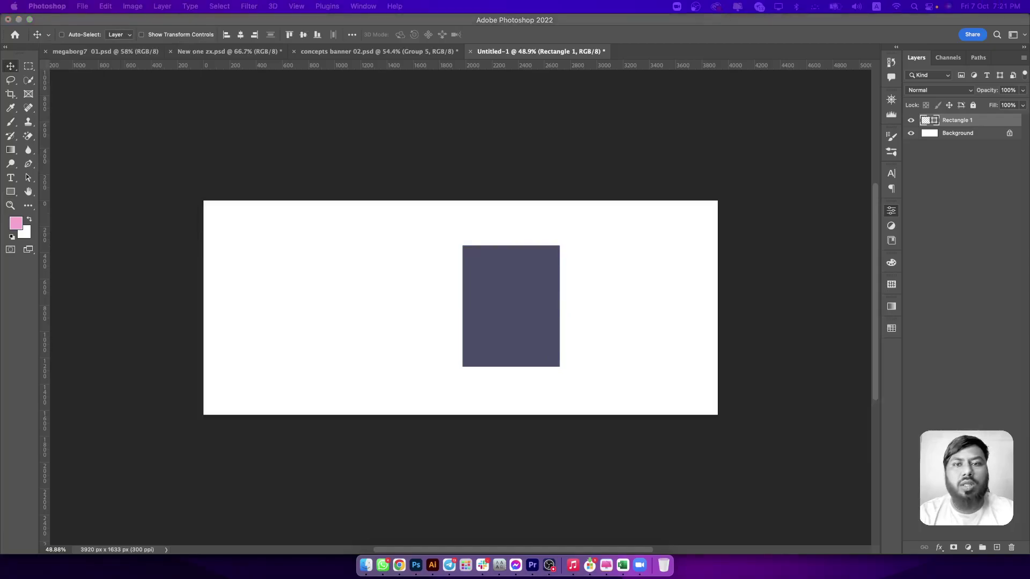
Set Rectangle 1's linked corner radii to 159 px in Properties.
left_click(509, 274)
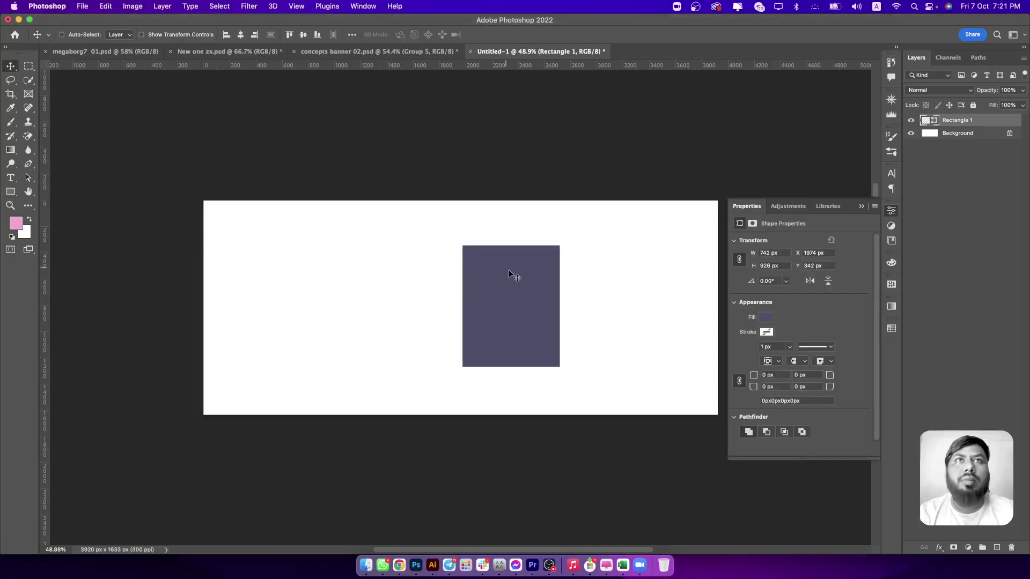
left_click(889, 211)
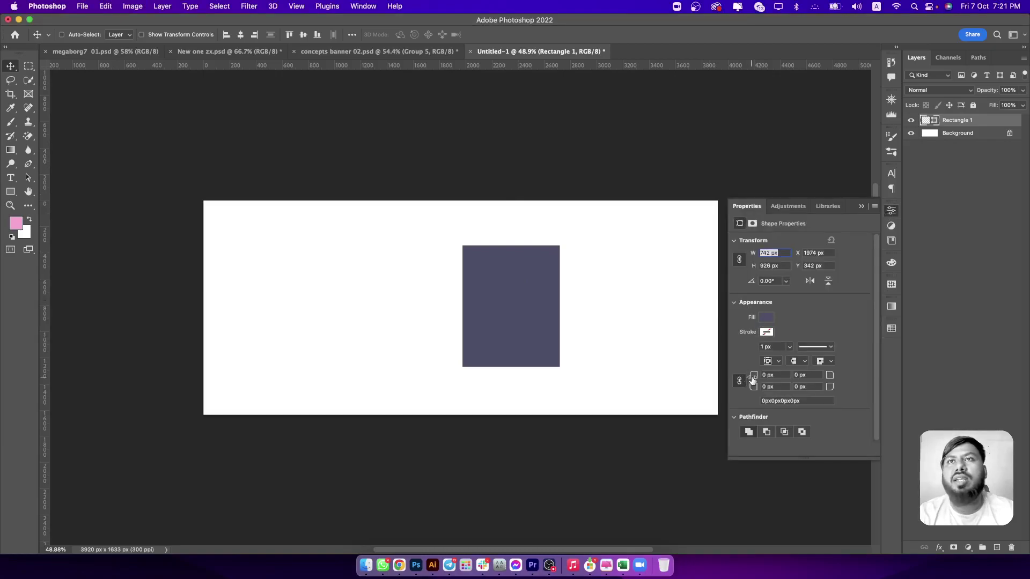
left_click(768, 375)
type("87")
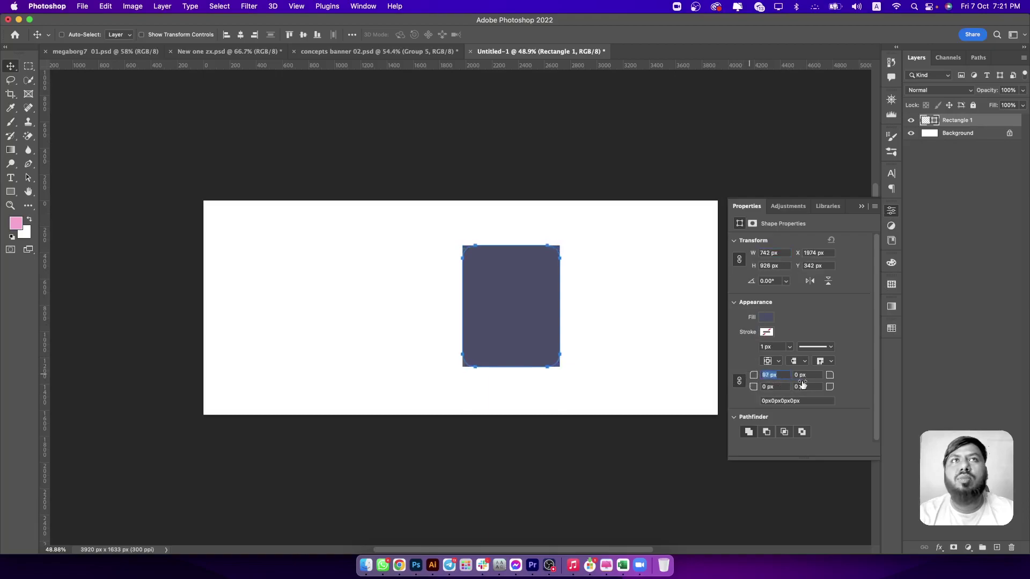
type("15")
key("Return")
type("159")
left_click(740, 381)
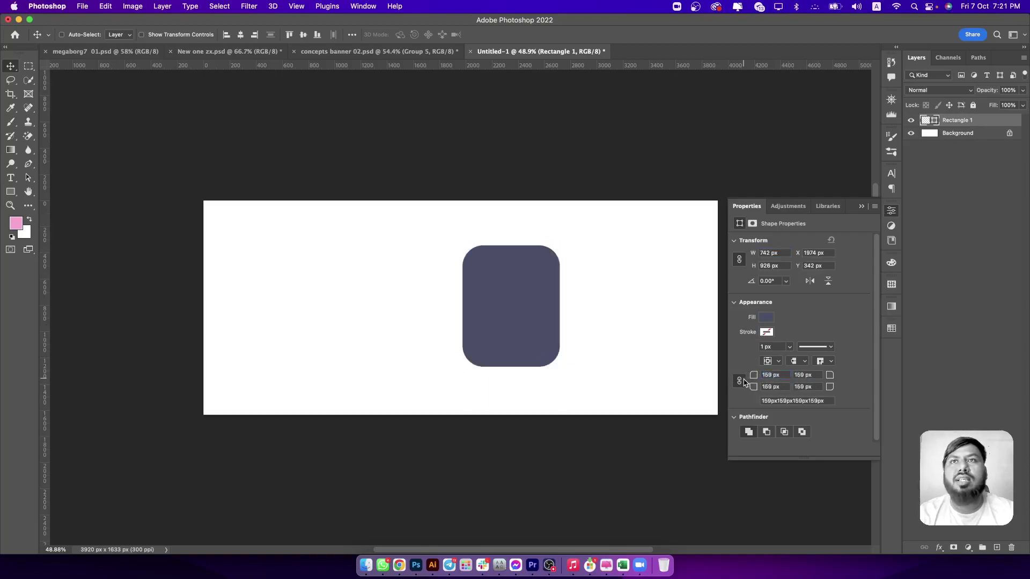
Widen the rounded rectangle and skew its right edge into a gentle slant.
key("ctrl+t")
mouse_move(559, 306)
left_mouse_down()
mouse_move(569, 306)
mouse_move(516, 314)
left_mouse_up()
key("Return")
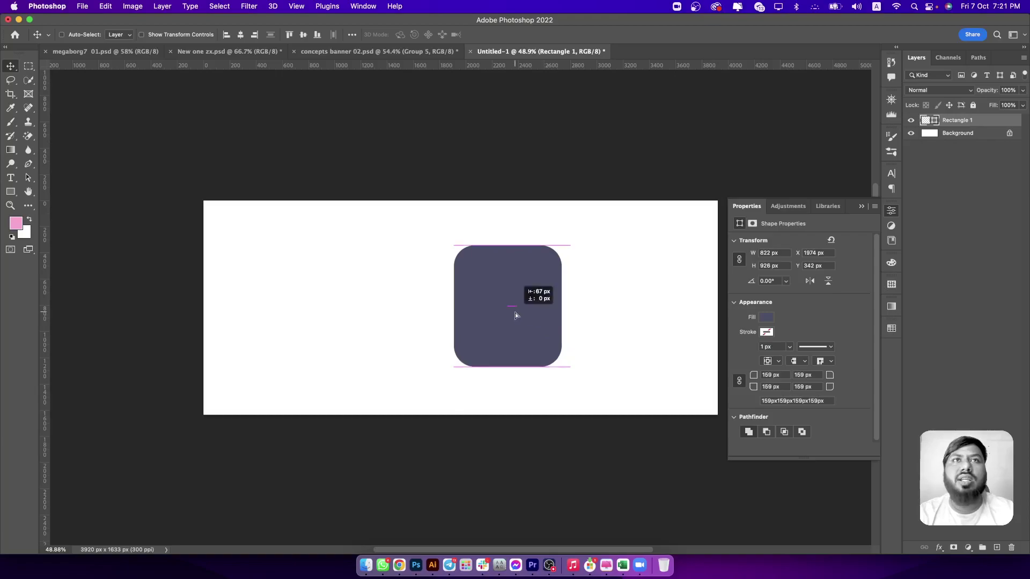
key("ctrl+t")
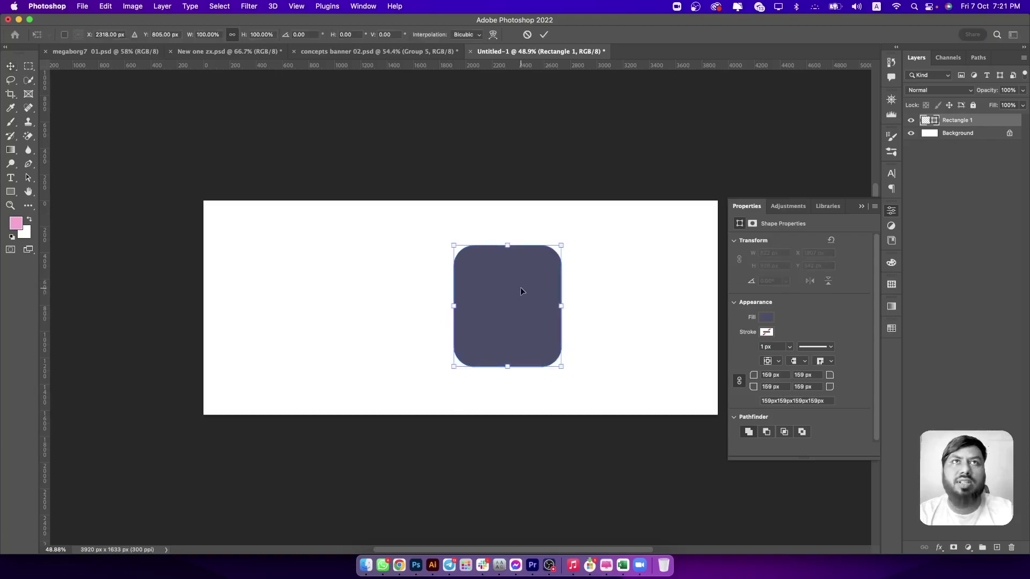
right_click(522, 284)
left_click(542, 329)
left_click_drag(559, 254, 562, 278)
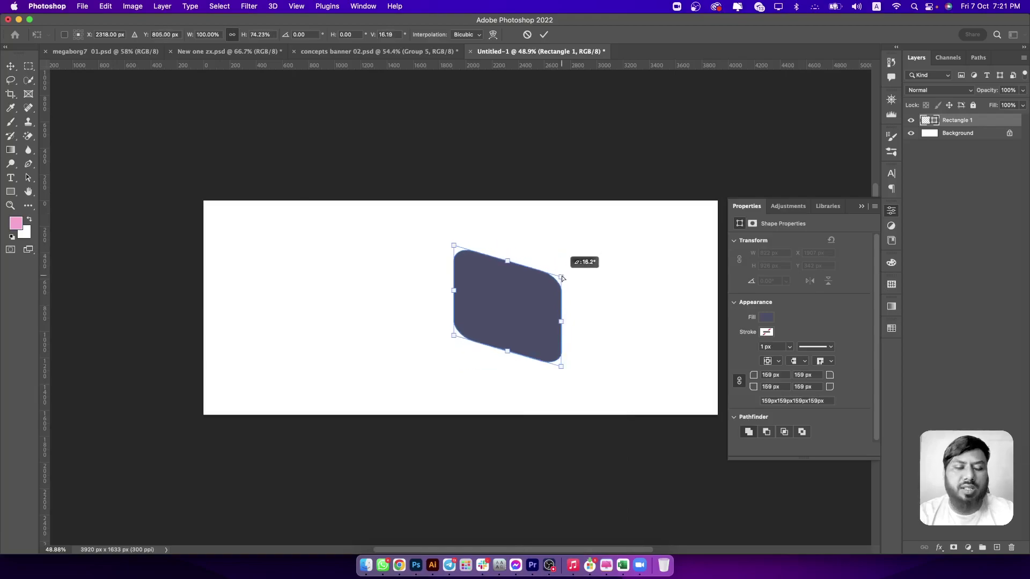
mouse_move(561, 278)
left_mouse_down()
mouse_move(563, 246)
mouse_move(562, 259)
left_mouse_up()
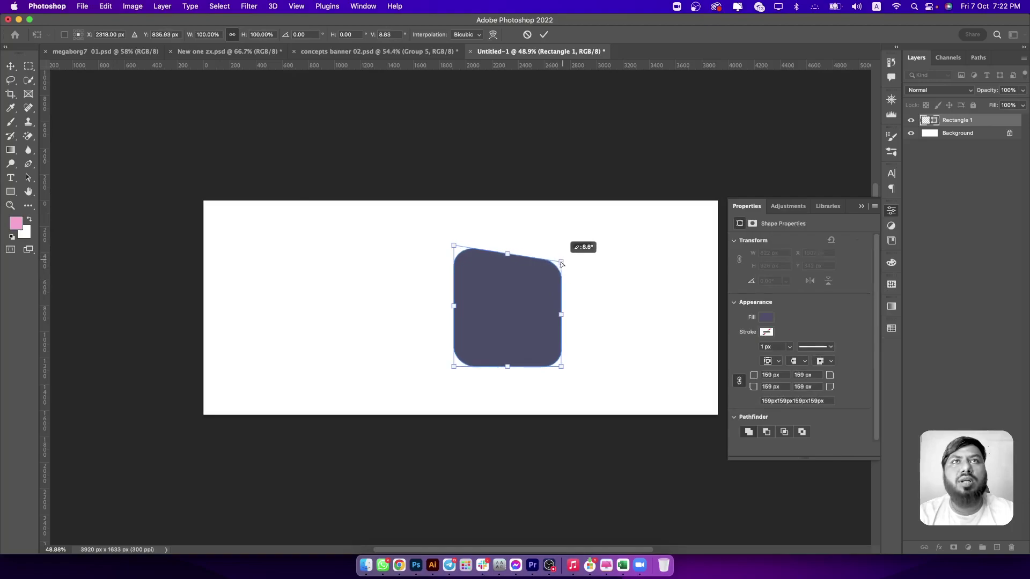
key("Return")
Alt-drag a duplicate of the shape, then hide and delete that copy.
mouse_move(525, 312)
left_mouse_down()
mouse_move(571, 332)
mouse_move(574, 321)
left_mouse_up()
key("ctrl+t")
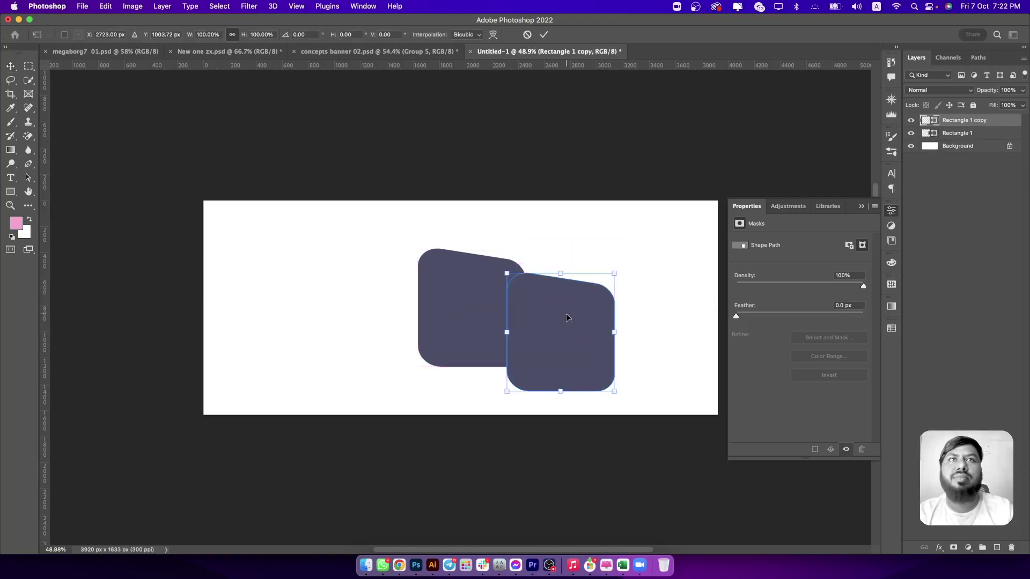
key("Return")
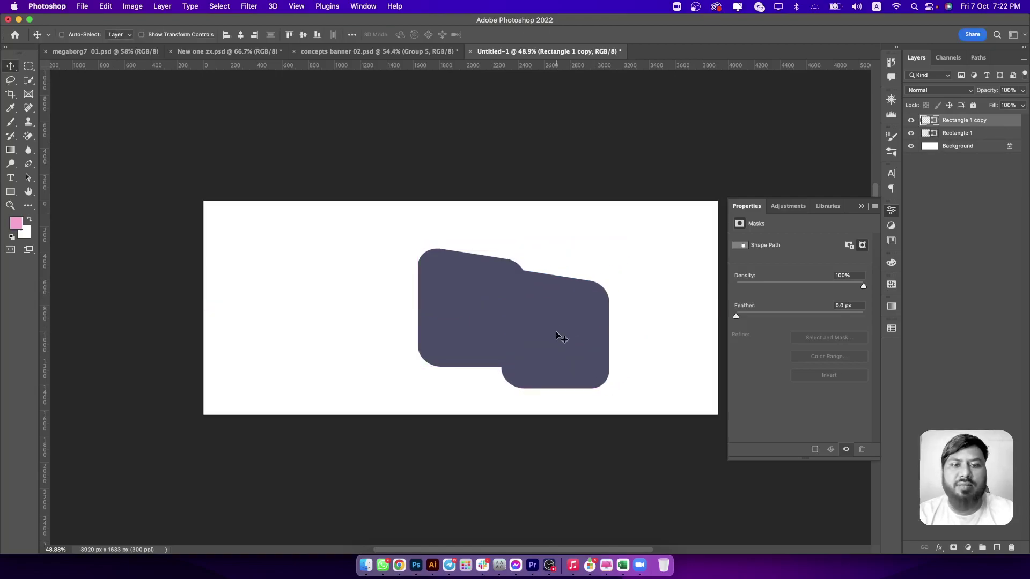
mouse_move(565, 327)
left_mouse_down()
mouse_move(616, 307)
mouse_move(559, 334)
left_mouse_up()
left_click(911, 120)
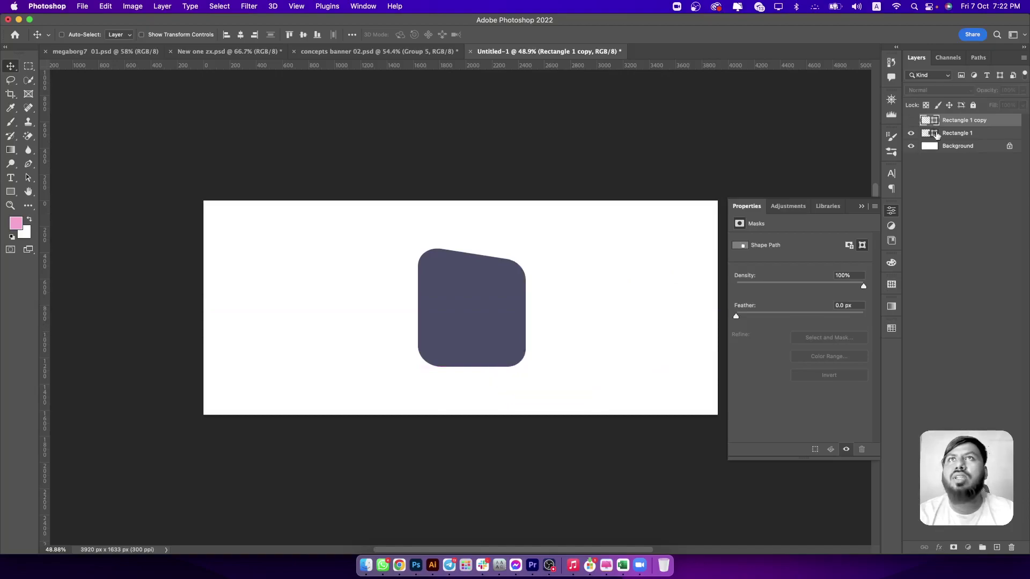
left_click(957, 133)
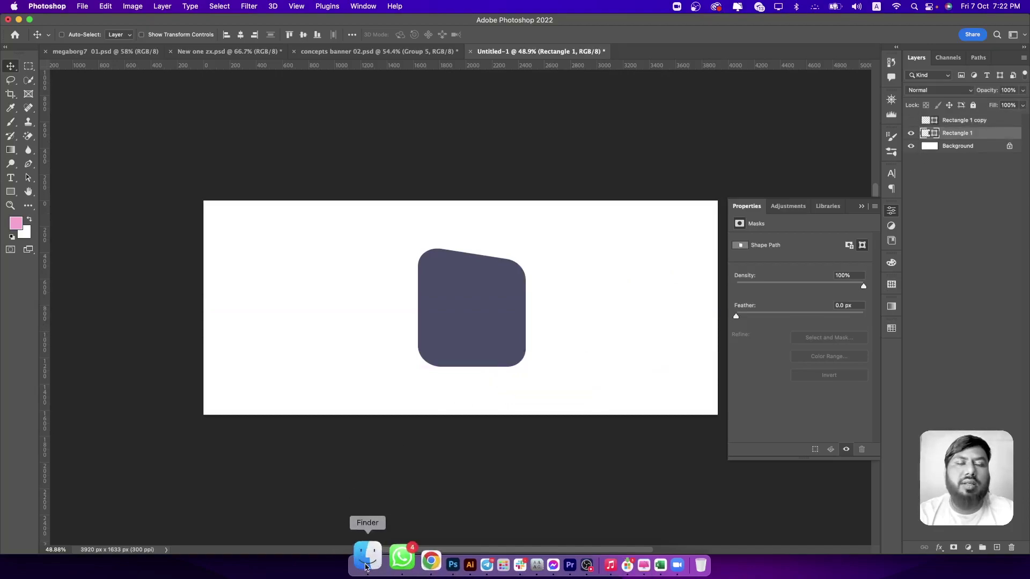
left_click(960, 120)
key("Delete")
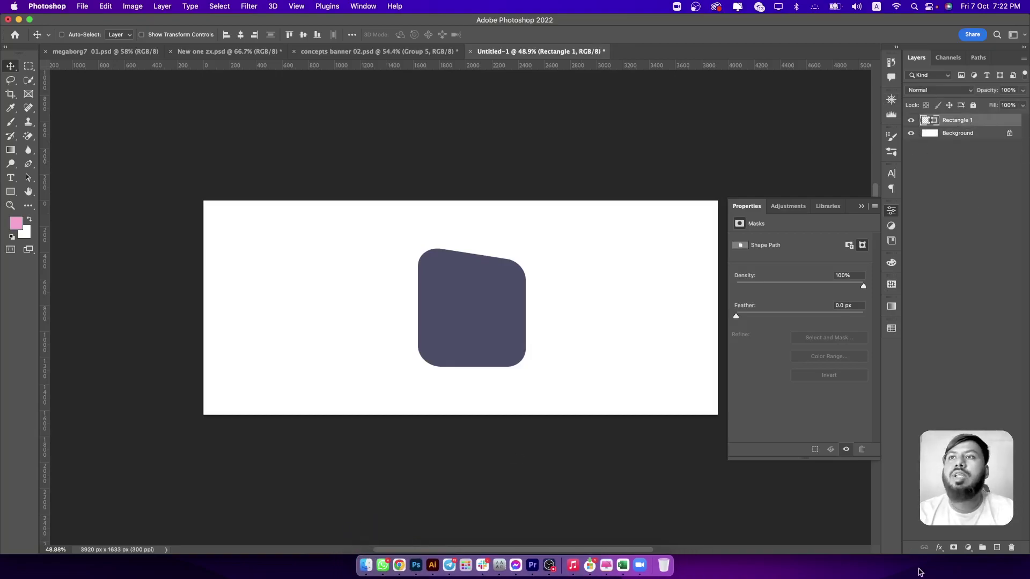
Add a white Stroke layer effect to Rectangle 1.
left_click(940, 548)
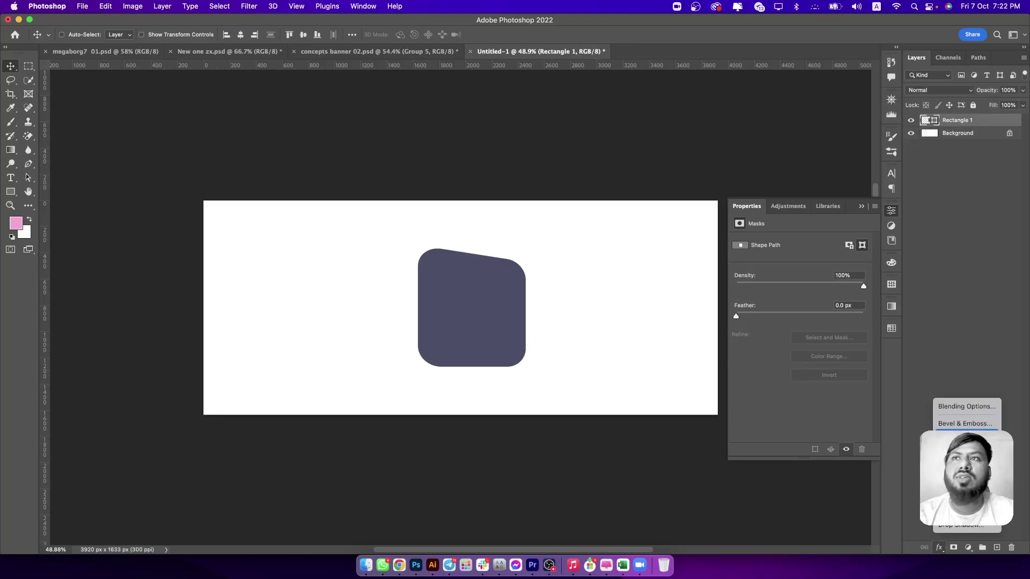
left_click(960, 434)
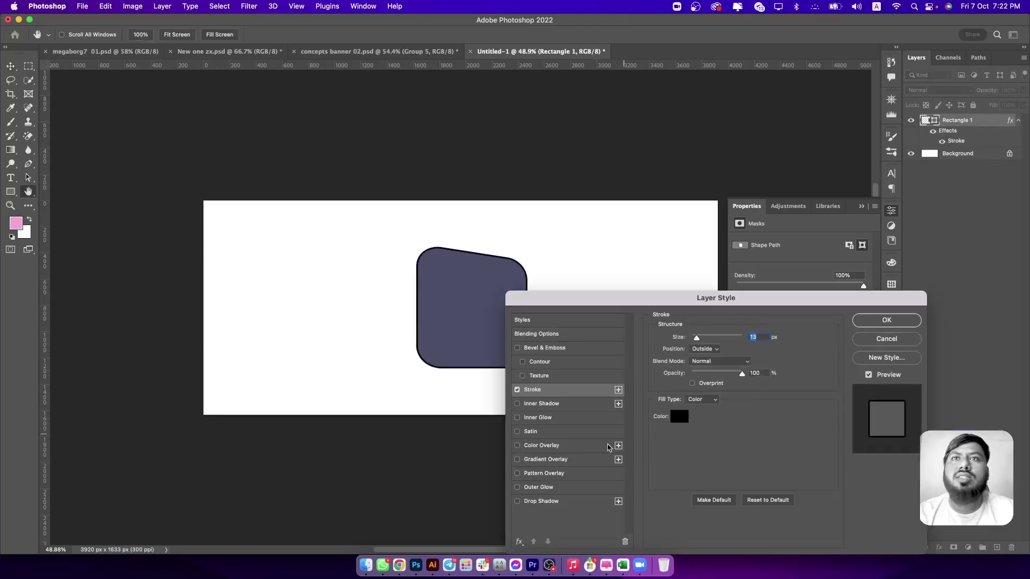
left_click(676, 418)
left_click_drag(663, 389, 605, 300)
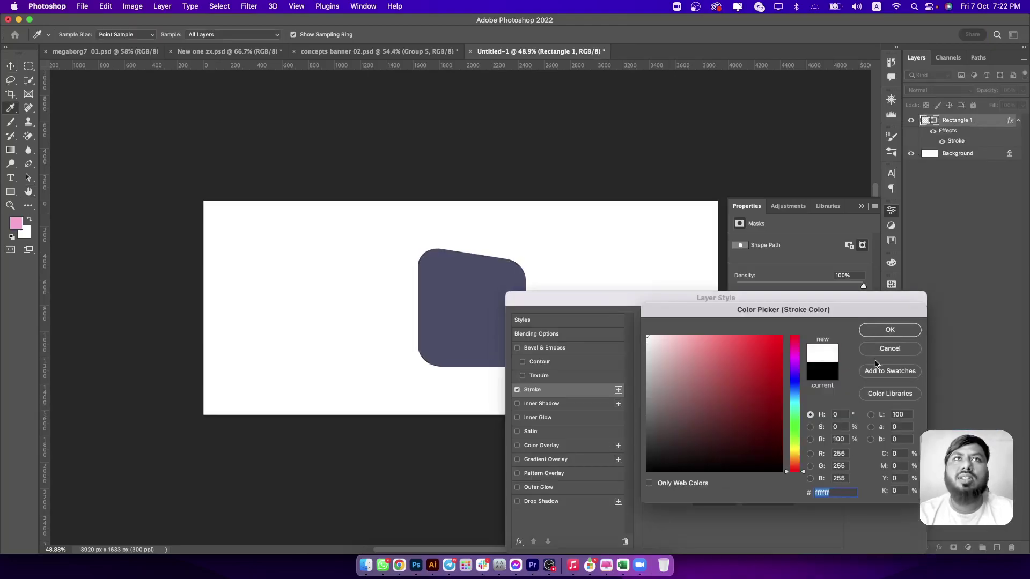
left_click(890, 330)
Add a Normal-mode drop shadow with opacity 24, size 103 and larger distance.
left_click(571, 501)
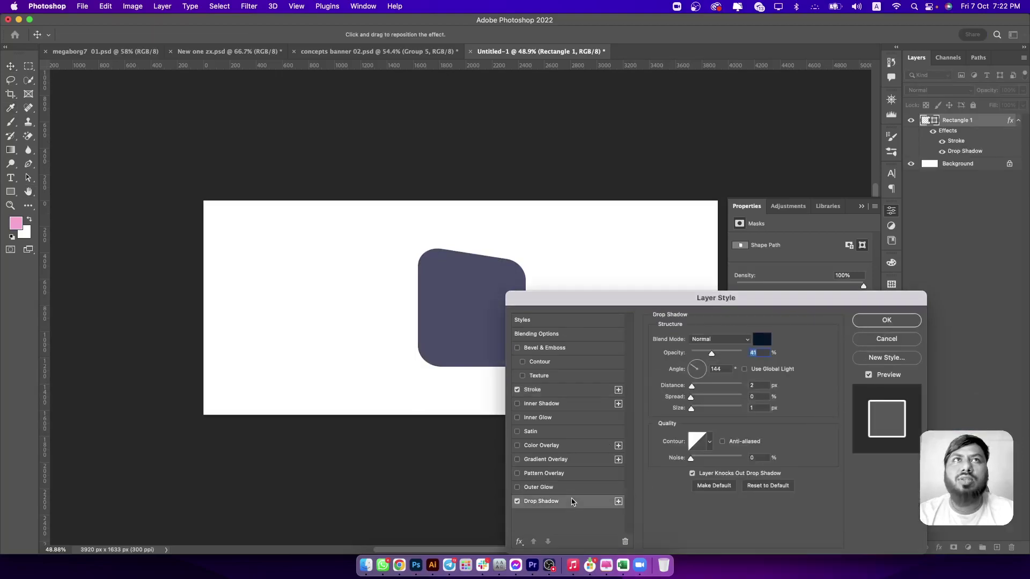
left_click_drag(739, 352, 772, 358)
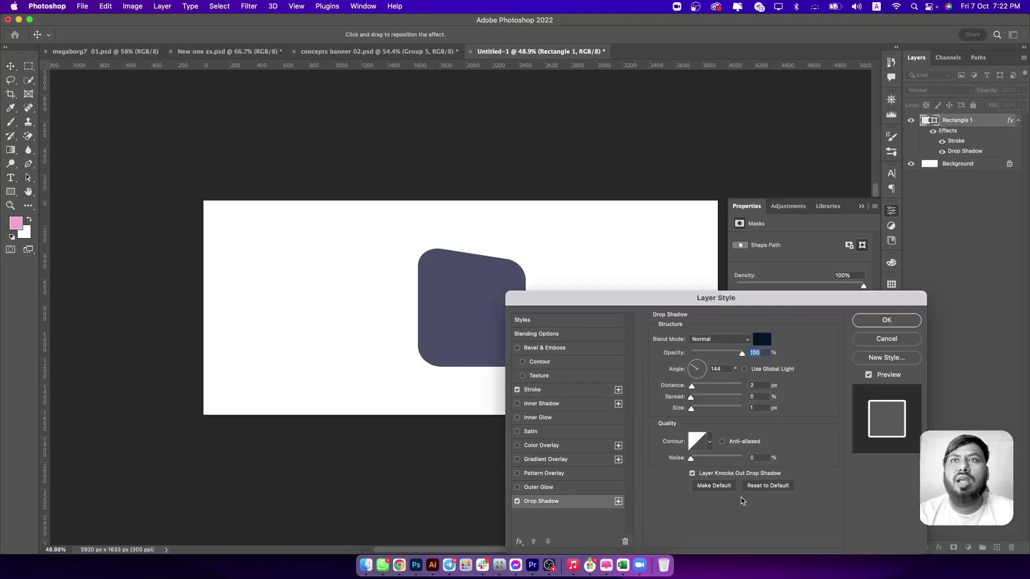
left_click(761, 487)
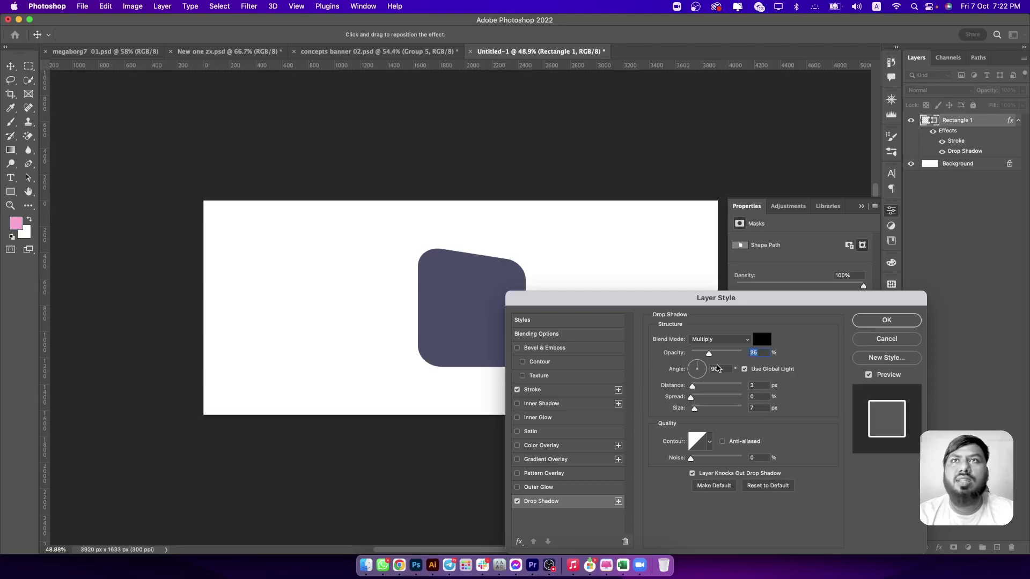
left_click(730, 352)
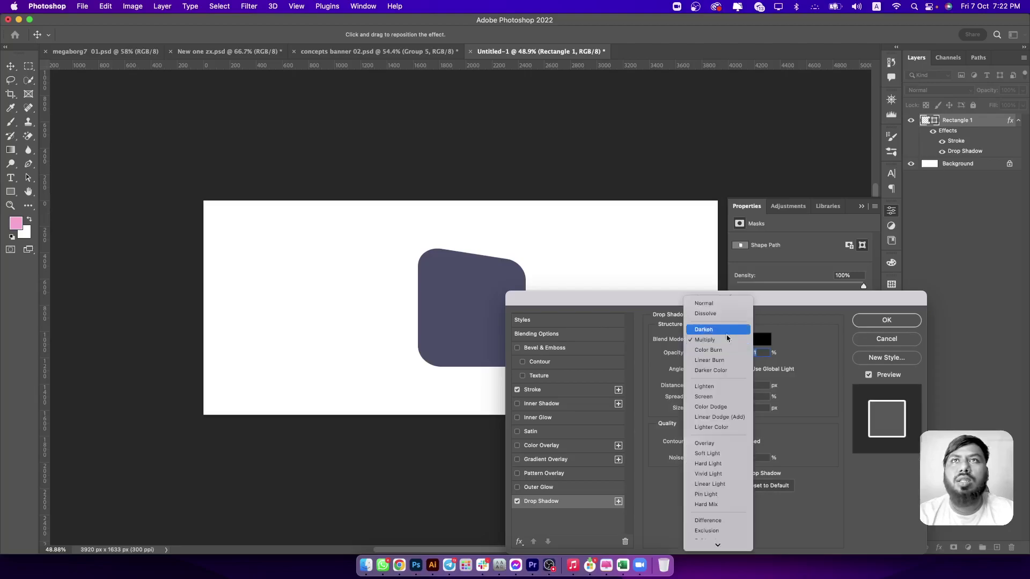
left_click(708, 301)
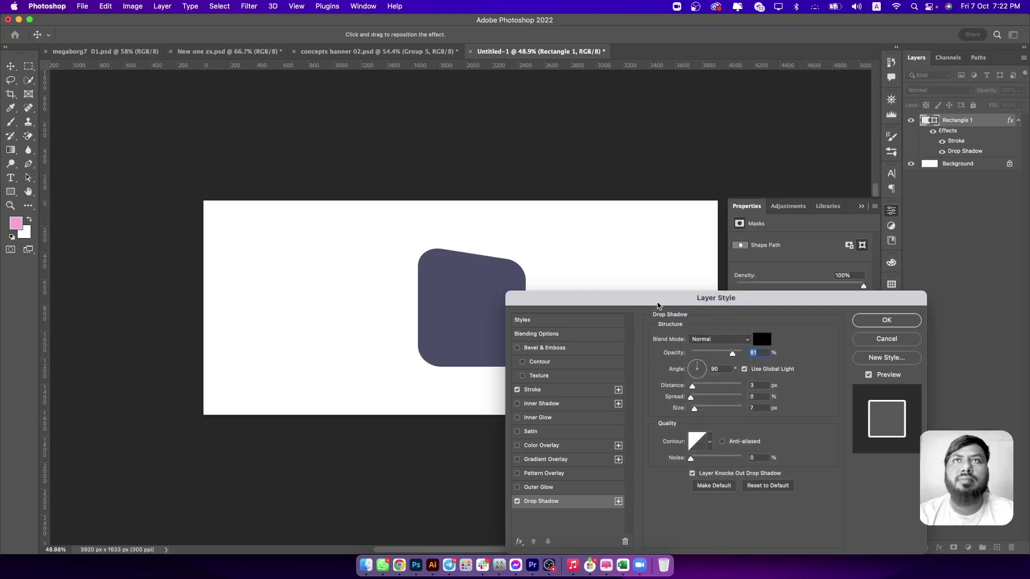
left_click_drag(659, 304, 716, 303)
mouse_move(751, 408)
left_mouse_down()
mouse_move(771, 408)
mouse_move(769, 387)
left_mouse_up()
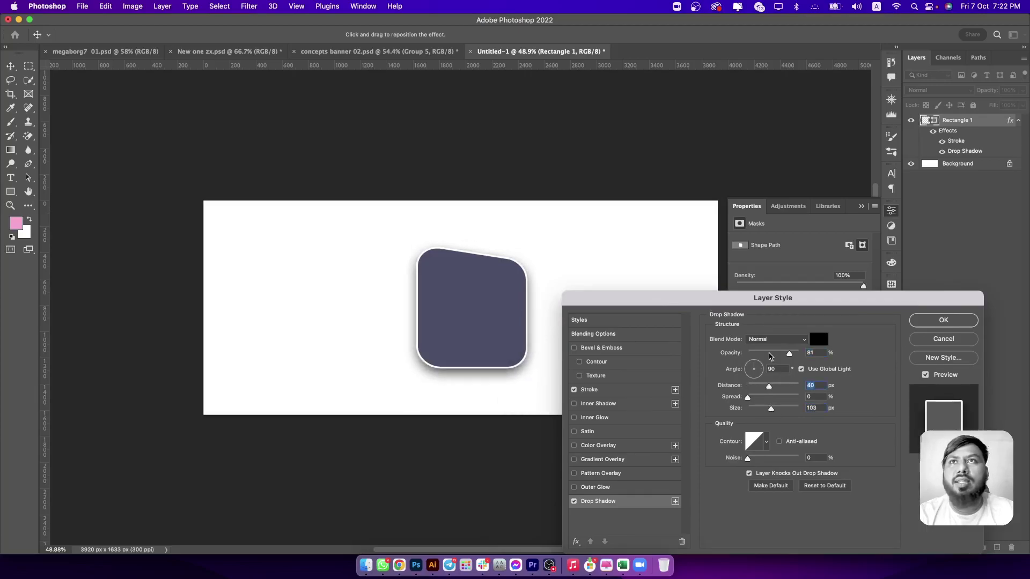
left_click_drag(789, 353, 759, 353)
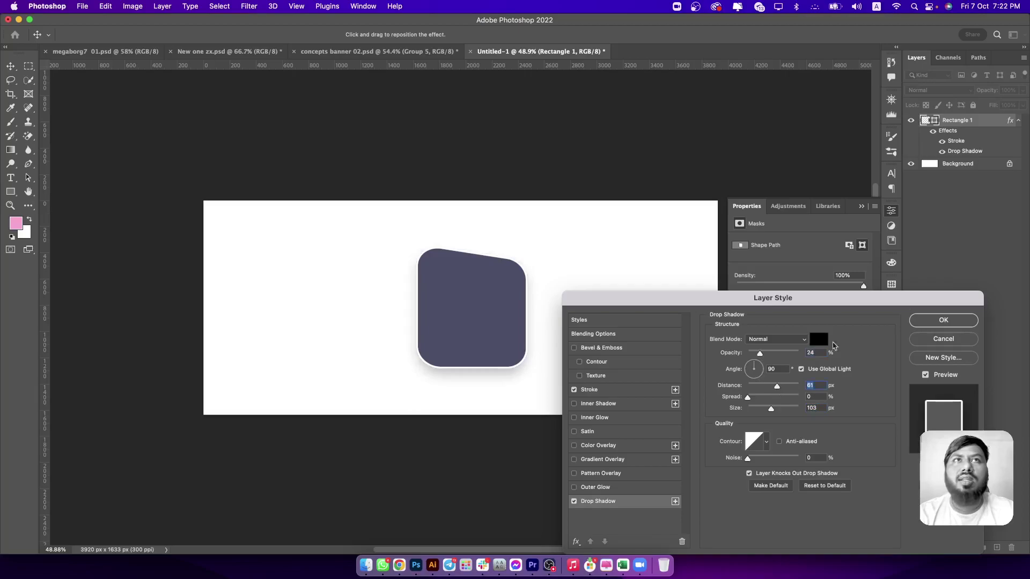
left_click(940, 321)
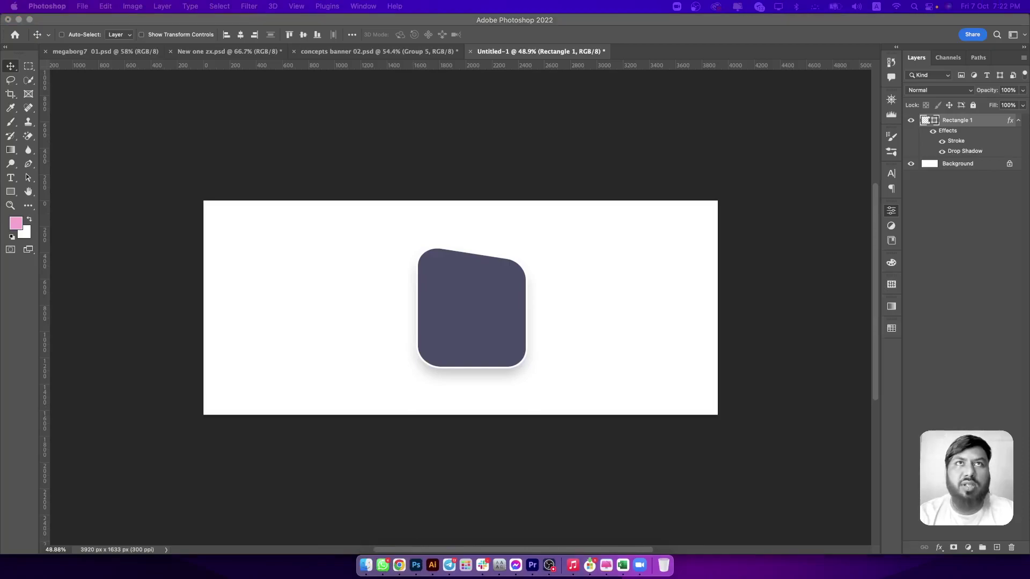
Place the bedroom photo and clip it to Rectangle 1.
left_click(461, 276)
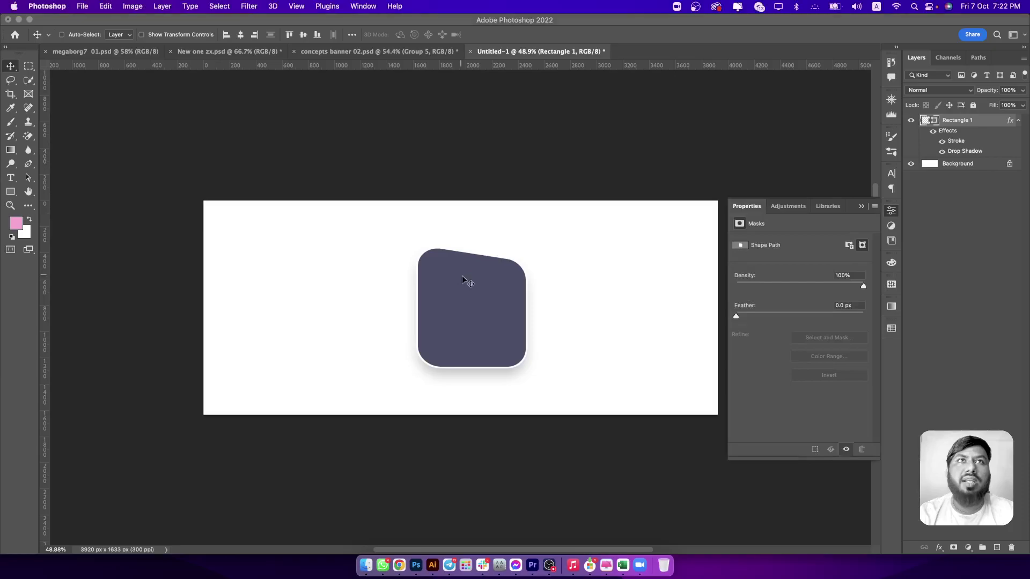
key("ctrl+t")
key("Return")
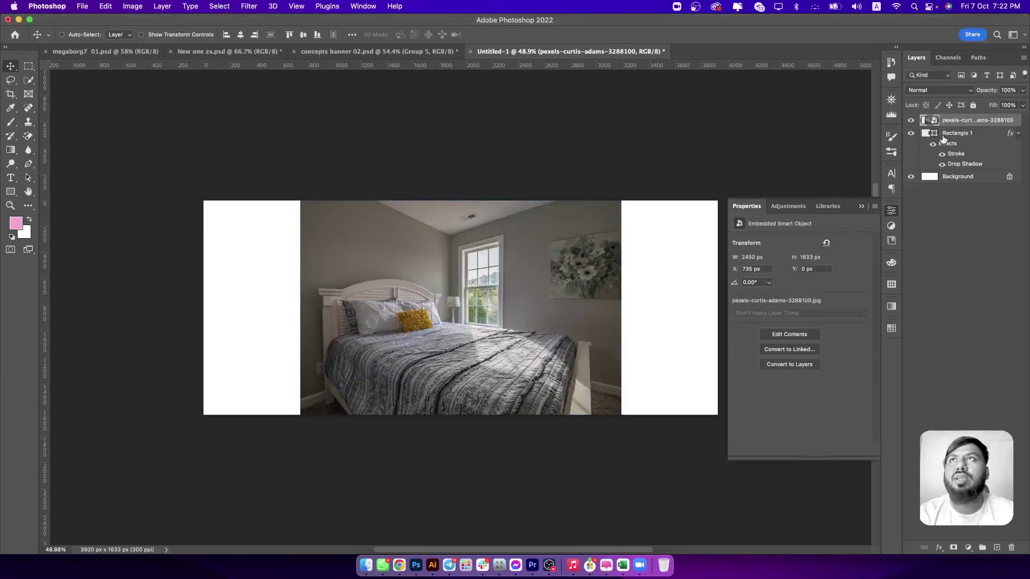
left_click(949, 127, "alt")
key("ctrl+z")
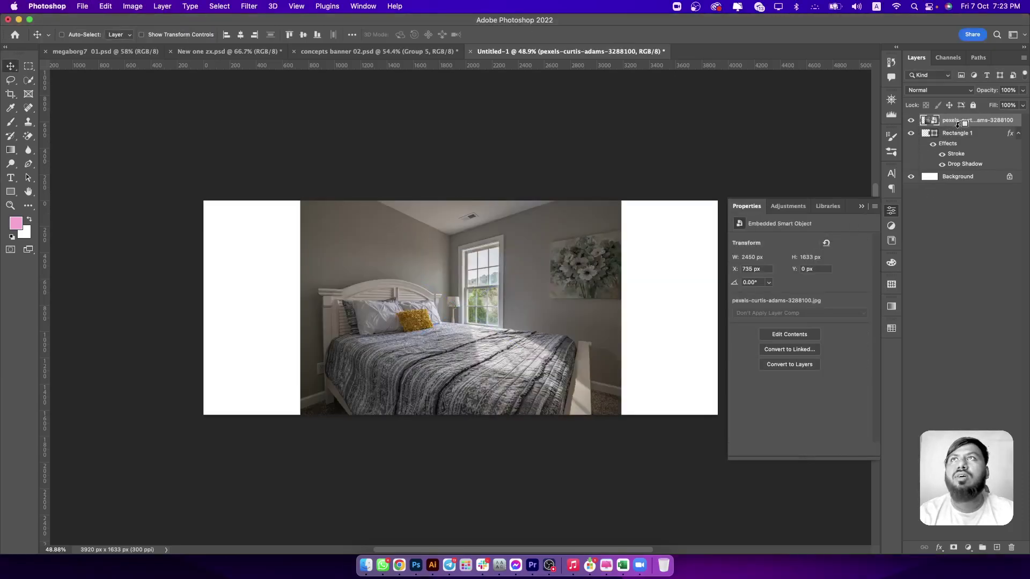
left_click(958, 126, "alt")
Scale the bedroom photo to fit the frame and group it with the frame.
key("ctrl+t")
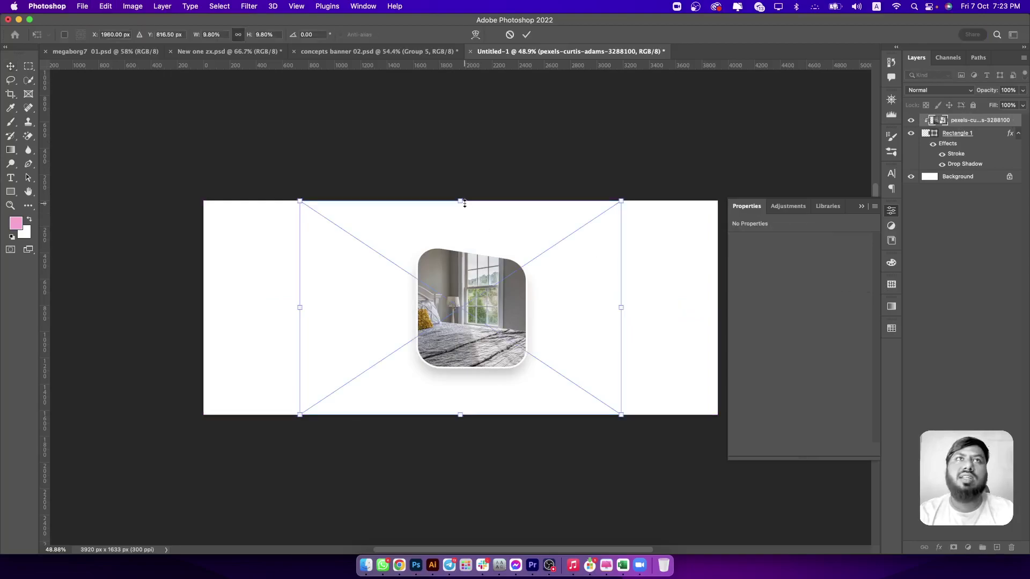
mouse_move(465, 203)
left_mouse_down()
mouse_move(471, 240)
mouse_move(491, 266)
mouse_move(497, 258)
left_mouse_up()
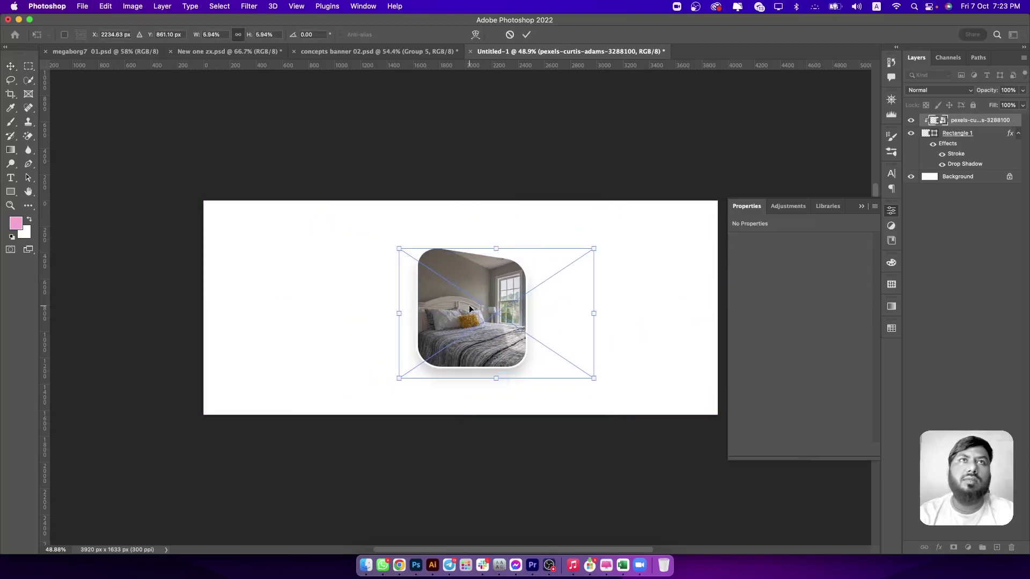
left_click_drag(467, 316, 471, 301)
key("Return")
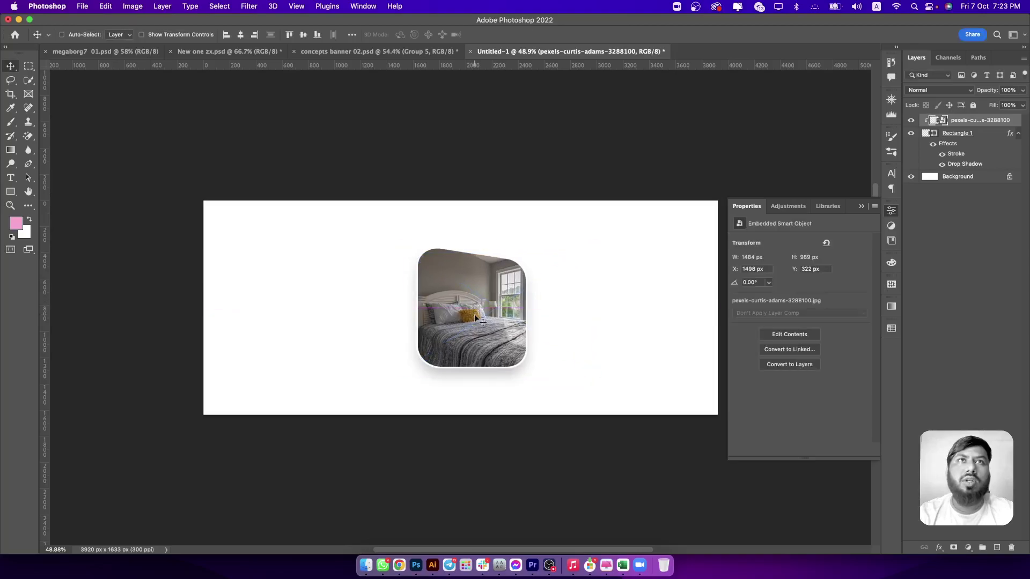
scroll(476, 315, "up", 1)
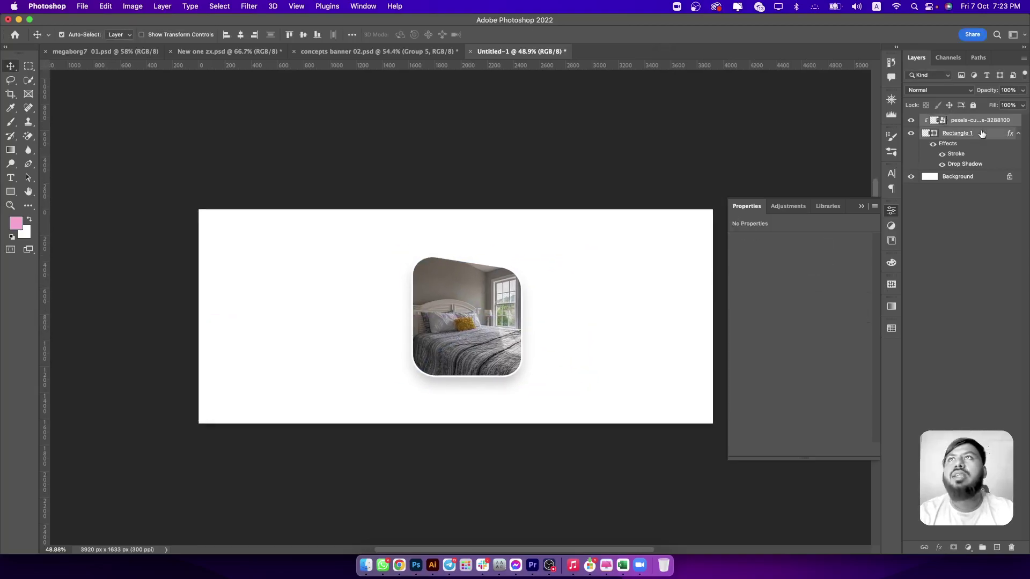
key("ctrl+g")
Alt-drag a copy of Group 1 up-right and flip its Rectangle 1 horizontally.
left_click_drag(494, 331, 610, 313)
left_click_drag(609, 310, 604, 299)
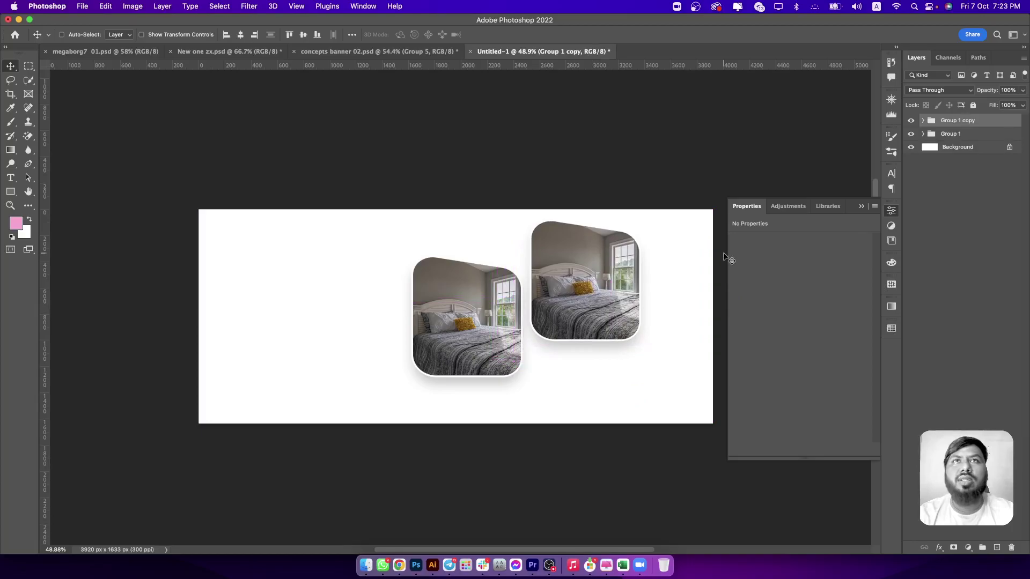
left_click(923, 120)
left_click(966, 146)
key("ctrl+t")
right_click(627, 301)
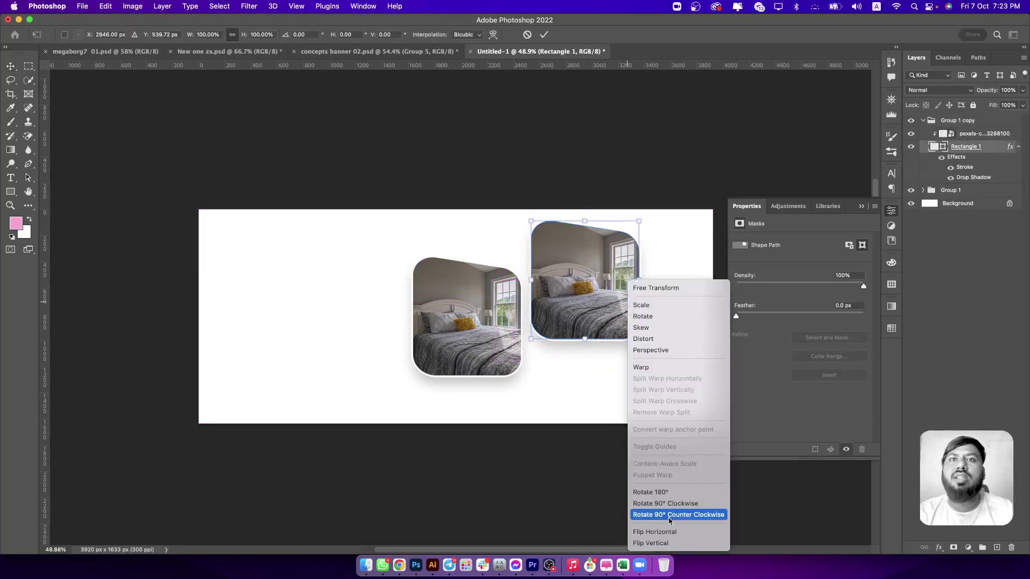
left_click(655, 531)
key("Return")
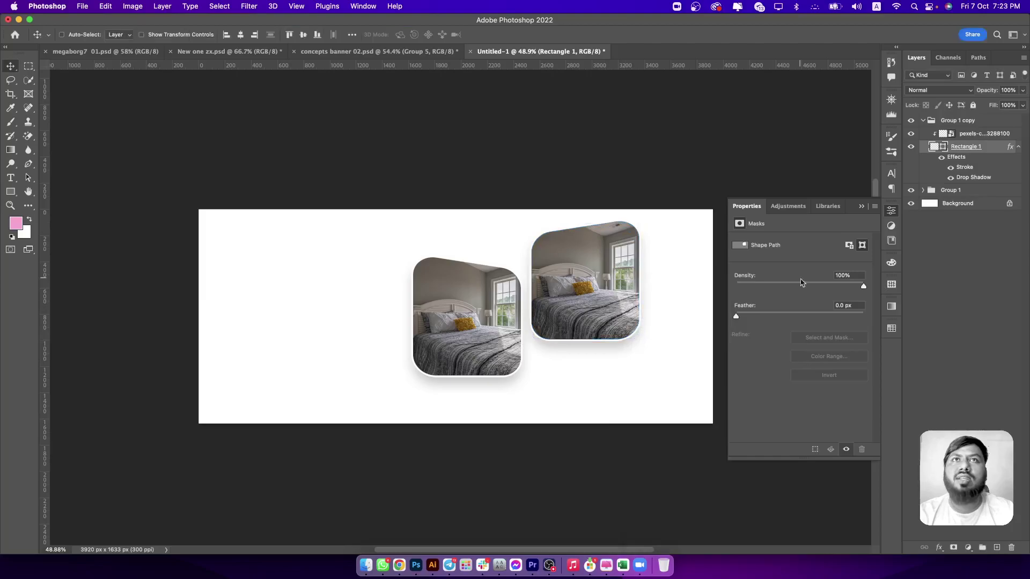
left_click_drag(458, 200, 458, 202)
left_click(973, 135)
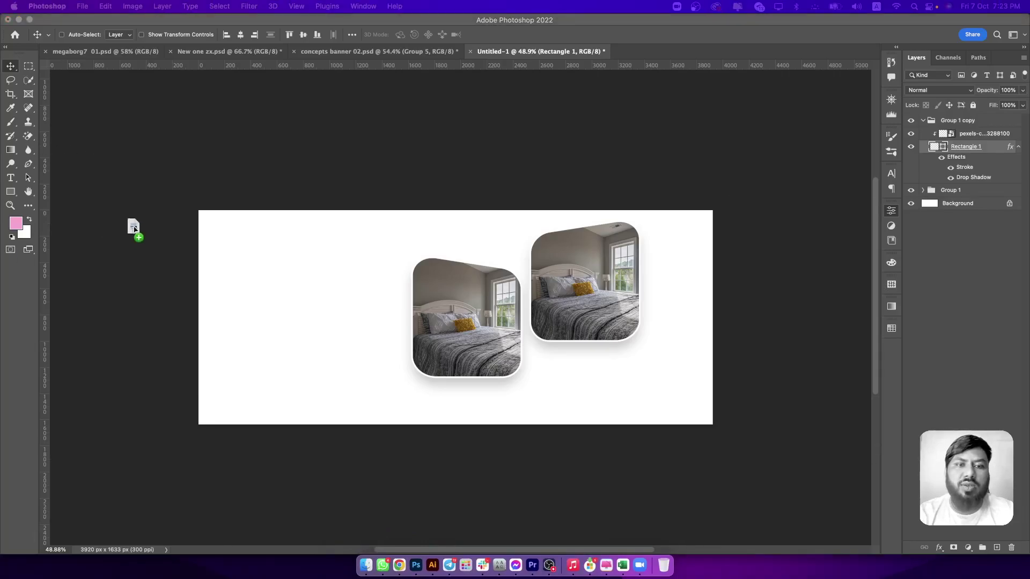
Place the dining-room photo, clip it to the right frame, and delete the old bedroom photo.
left_click(584, 281)
key("ctrl+t")
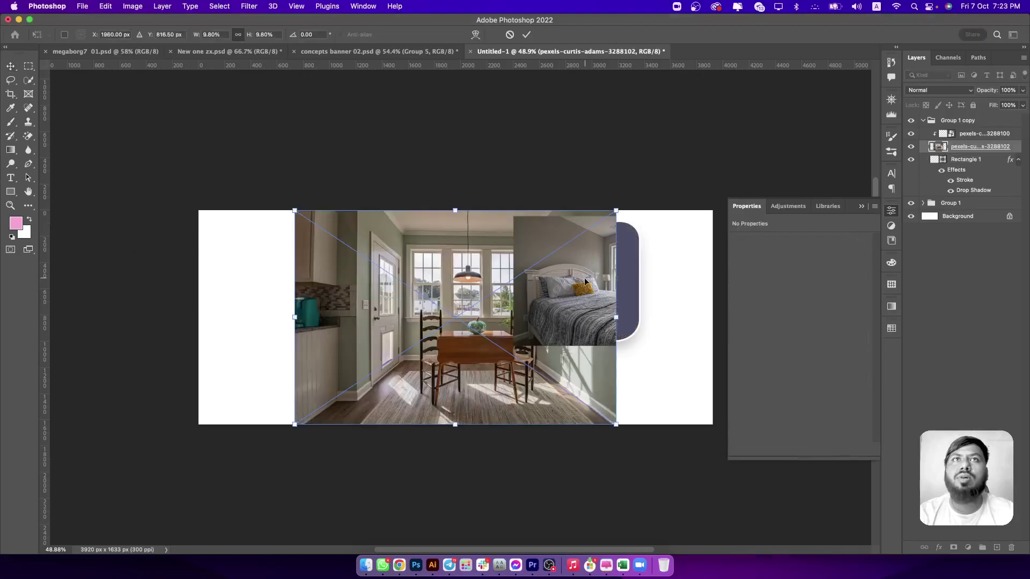
key("Return")
left_click(955, 153, "alt")
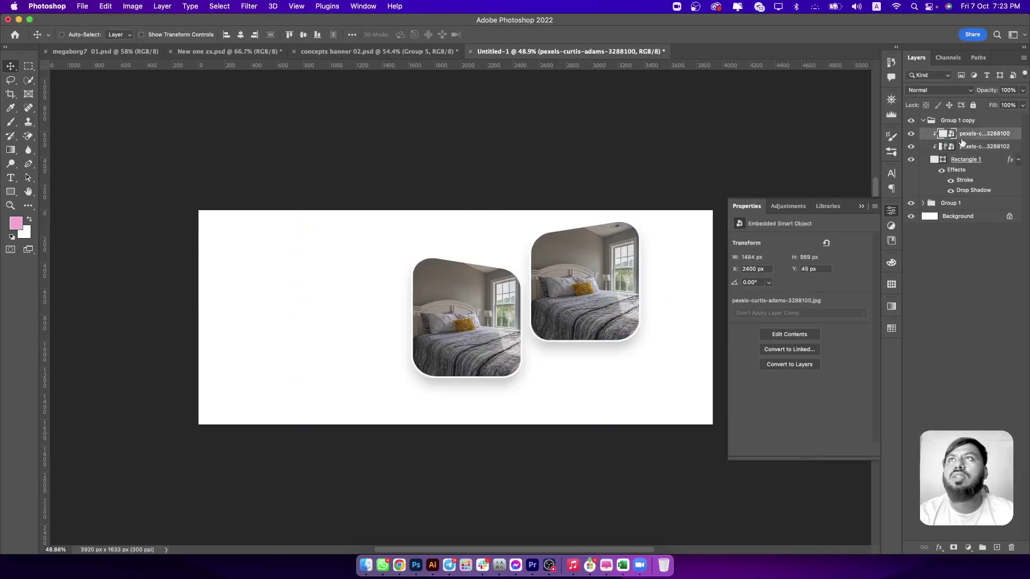
key("Delete")
Scale and position the dining-room photo to fill the right frame.
key("ctrl+t")
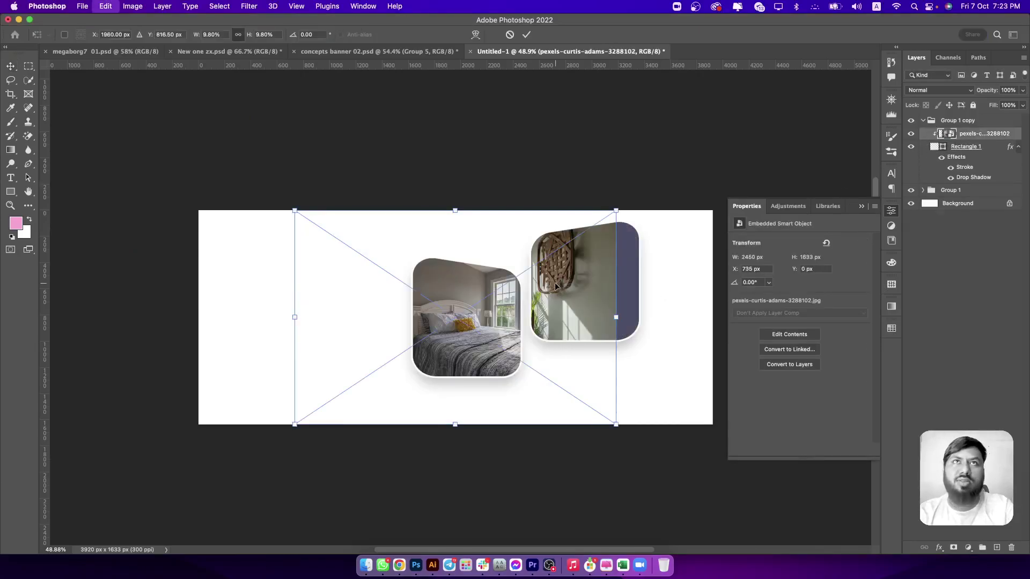
left_click_drag(476, 311, 577, 305)
mouse_move(555, 200)
left_mouse_down()
mouse_move(558, 231)
mouse_move(603, 247)
mouse_move(582, 248)
left_mouse_up()
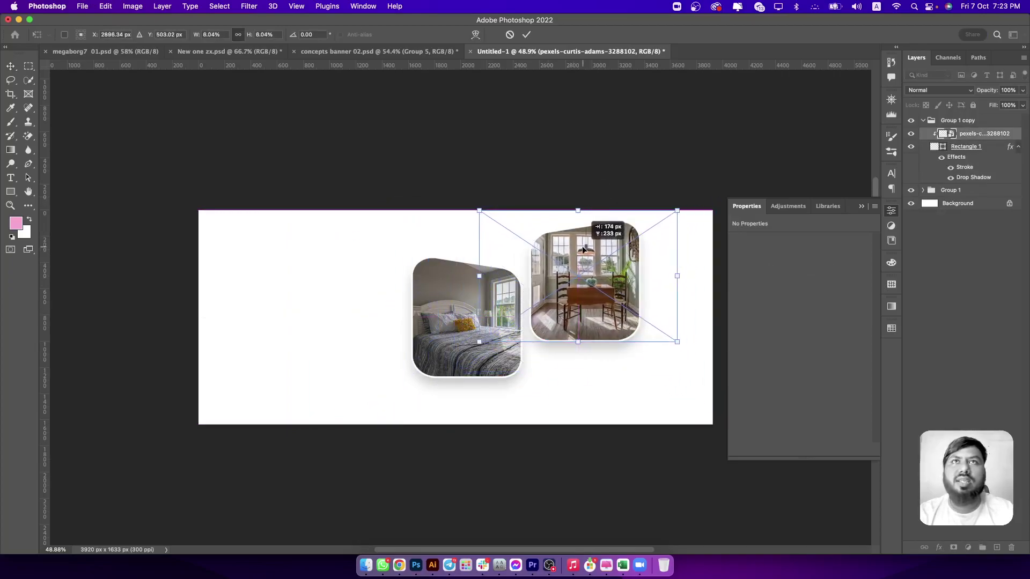
key("Return")
Alt-drag a copy of the dining-room card's group down and to the right.
left_click_drag(574, 286, 561, 285)
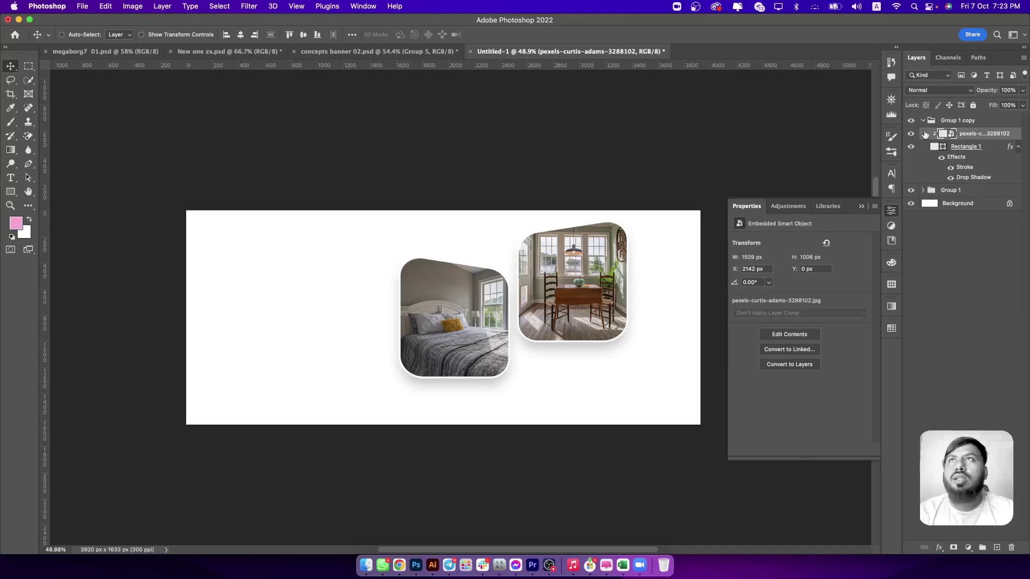
left_click(923, 121)
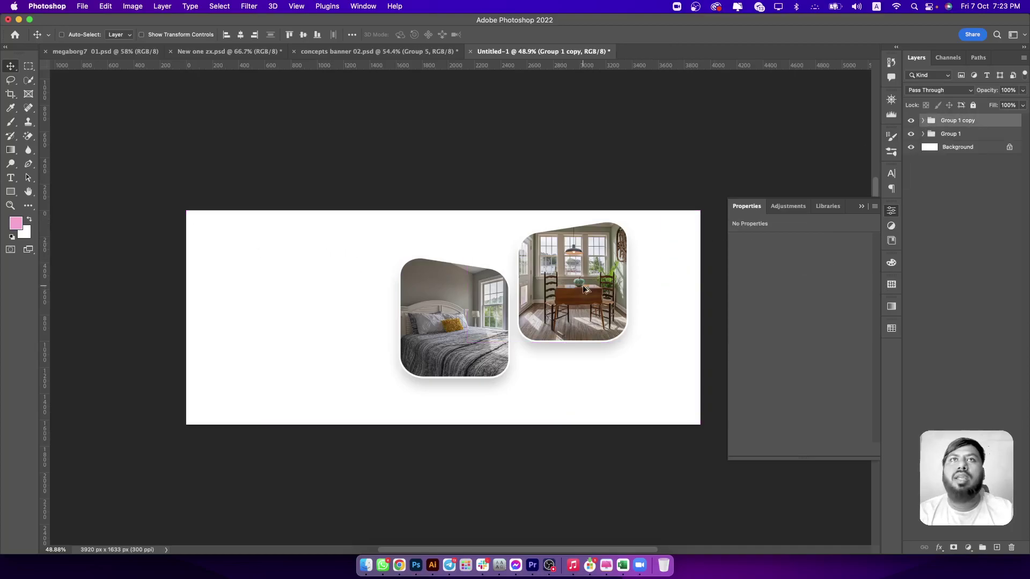
mouse_move(549, 239)
left_mouse_down()
mouse_move(619, 348)
mouse_move(592, 391)
mouse_move(635, 314)
left_mouse_up()
Scale the third card to about 67% and move it between the other two frames.
key("ctrl+t")
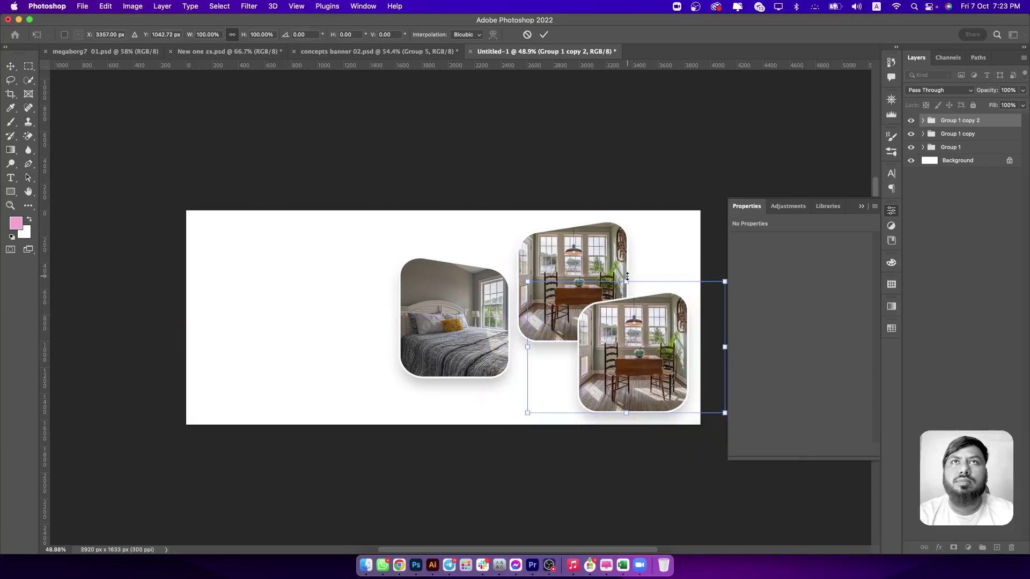
left_click_drag(627, 276, 626, 324)
mouse_move(634, 364)
left_mouse_down()
mouse_move(526, 298)
mouse_move(524, 314)
mouse_move(519, 304)
left_mouse_up()
key("Return")
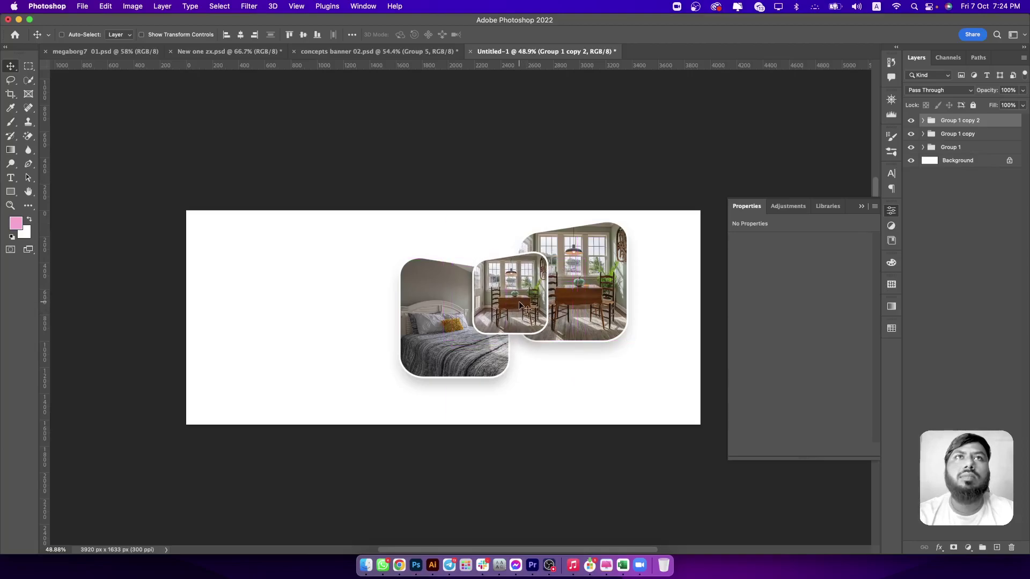
Add a light grey (#f0f0f0) Solid Color fill layer above the Background.
left_click(960, 163)
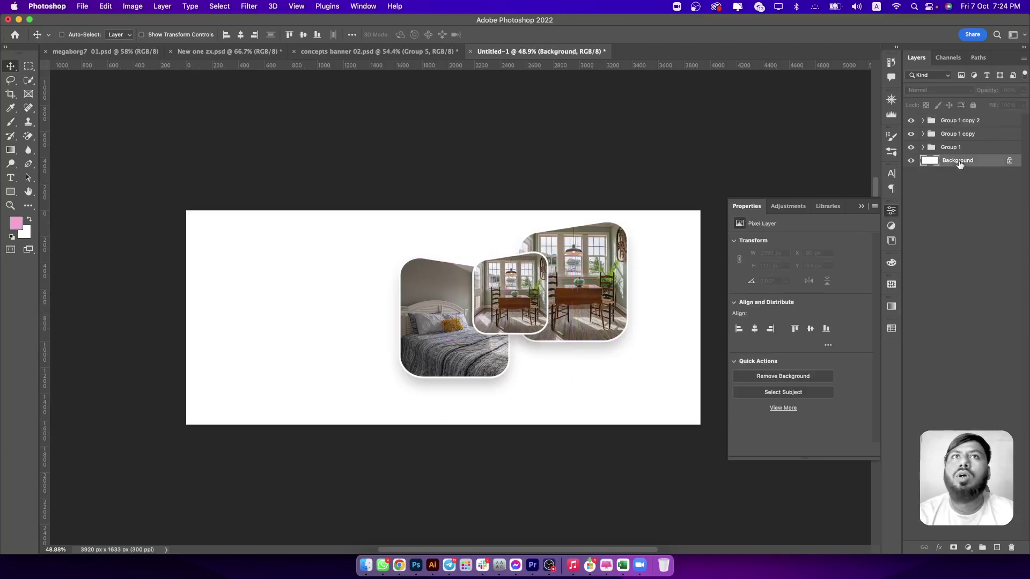
left_click(968, 548)
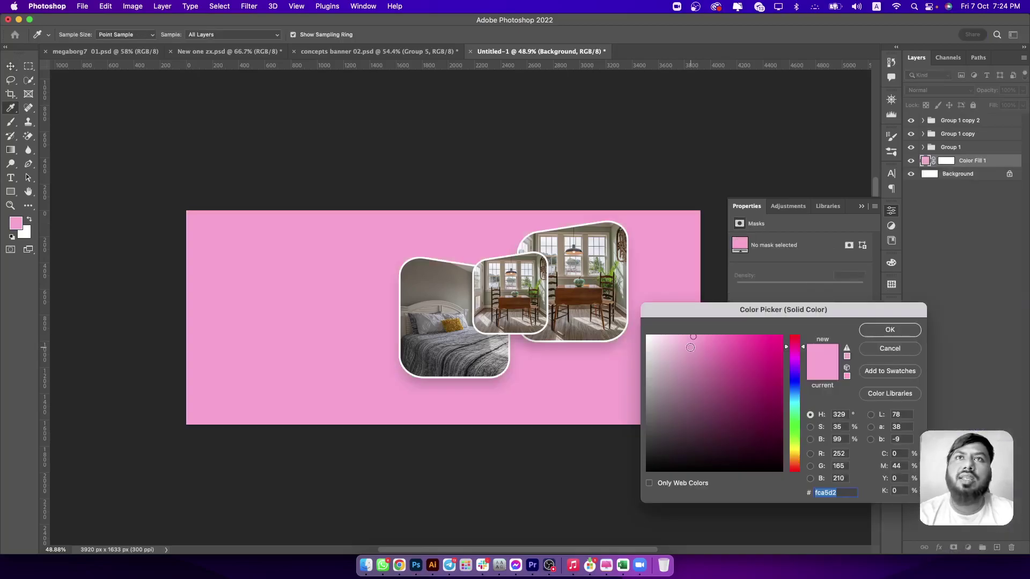
left_click_drag(690, 347, 624, 343)
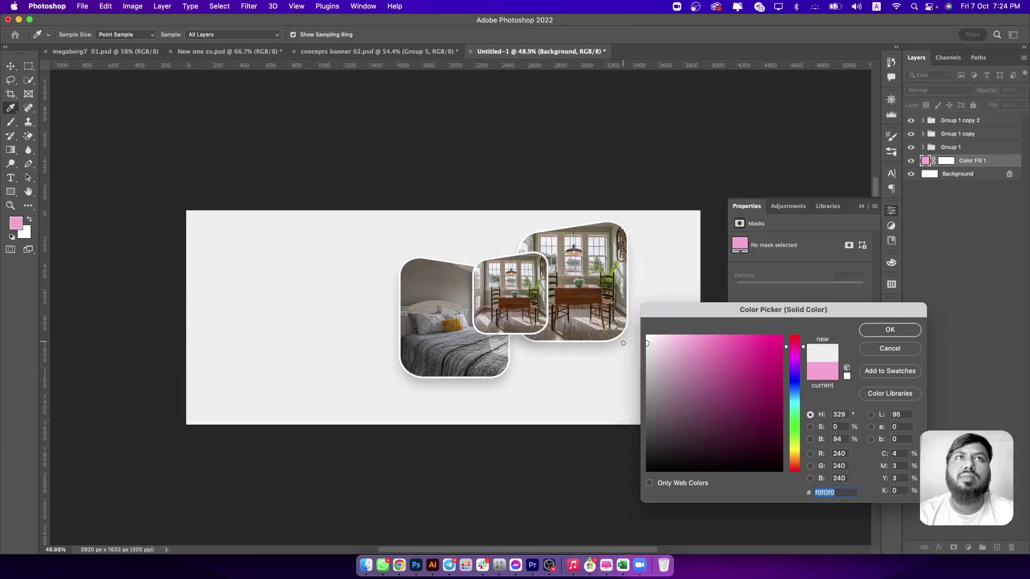
left_click(890, 330)
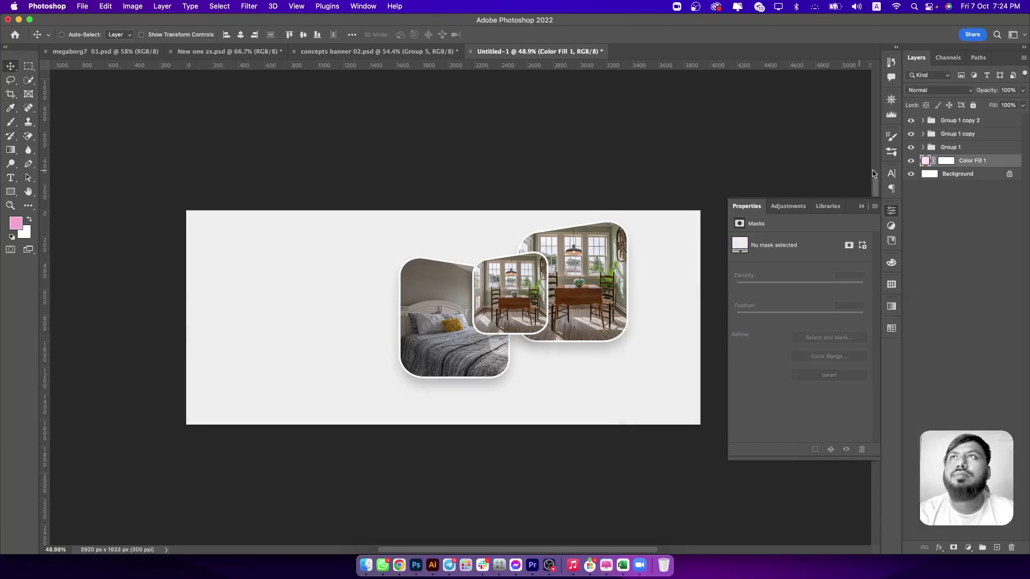
left_click(922, 121)
Hide the dining-room photo and clip the house exterior photo into the small frame.
left_click(960, 134)
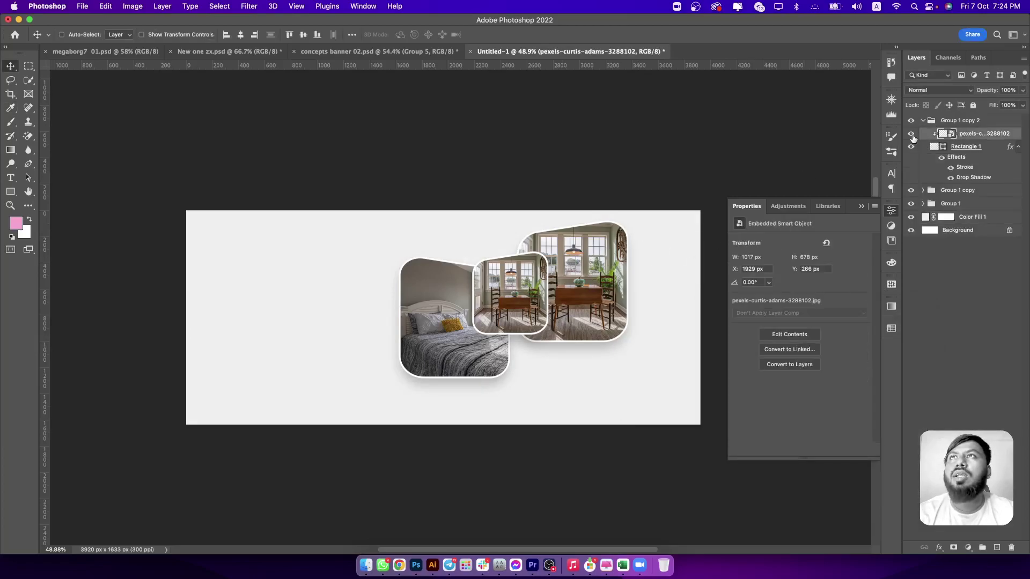
left_click(911, 134)
left_click(943, 147)
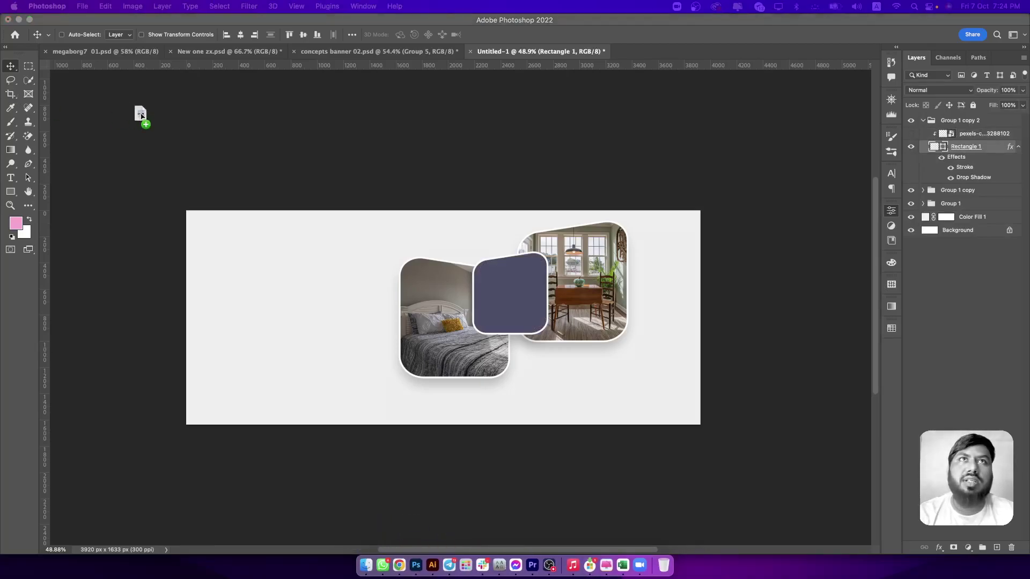
key("ctrl+t")
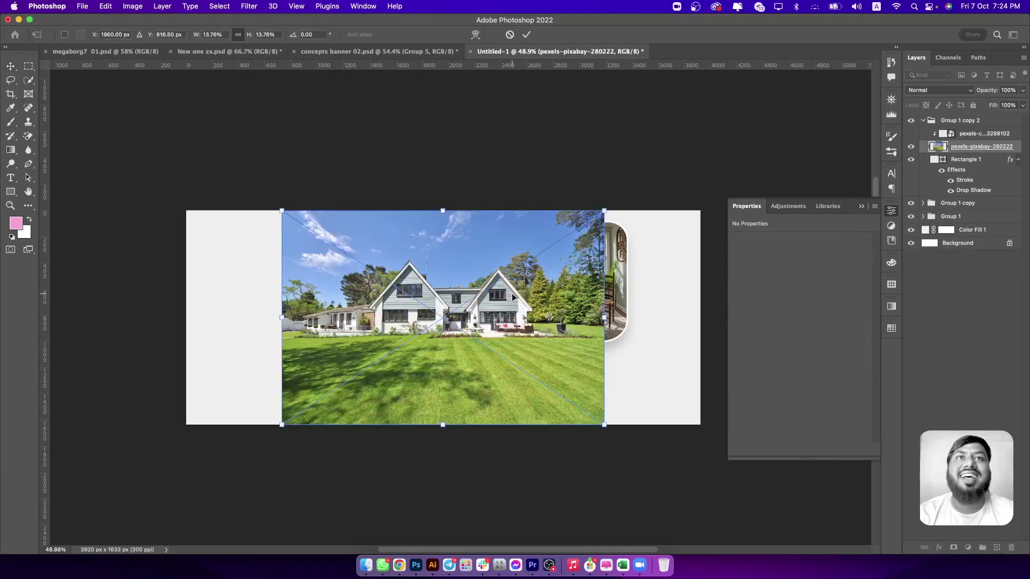
key("Return")
left_click(961, 152, "alt")
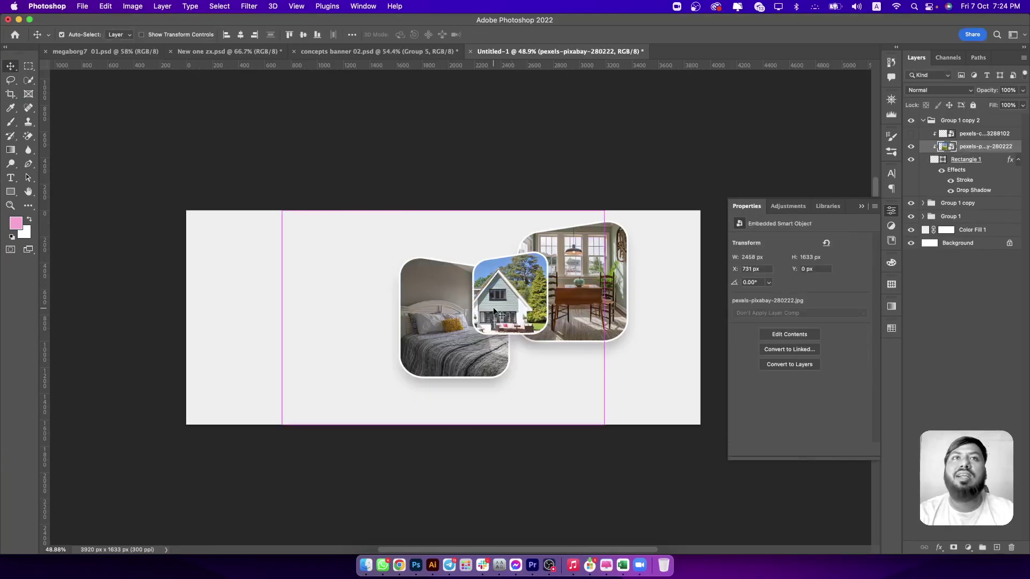
Scale and reposition the house photo so it fully covers the small rounded frame.
key("ctrl+t")
left_click_drag(283, 317, 485, 299)
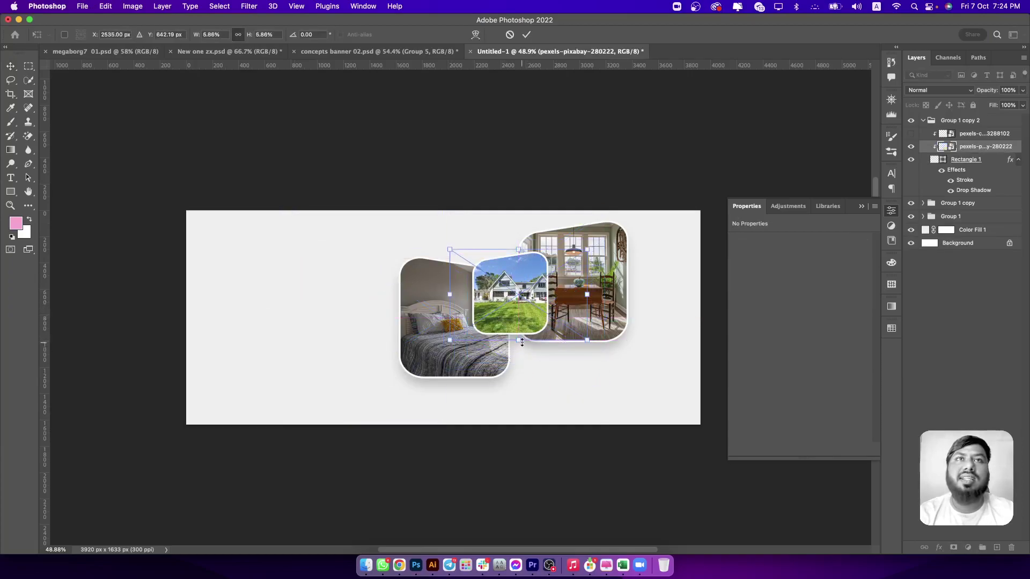
left_click_drag(522, 343, 525, 319)
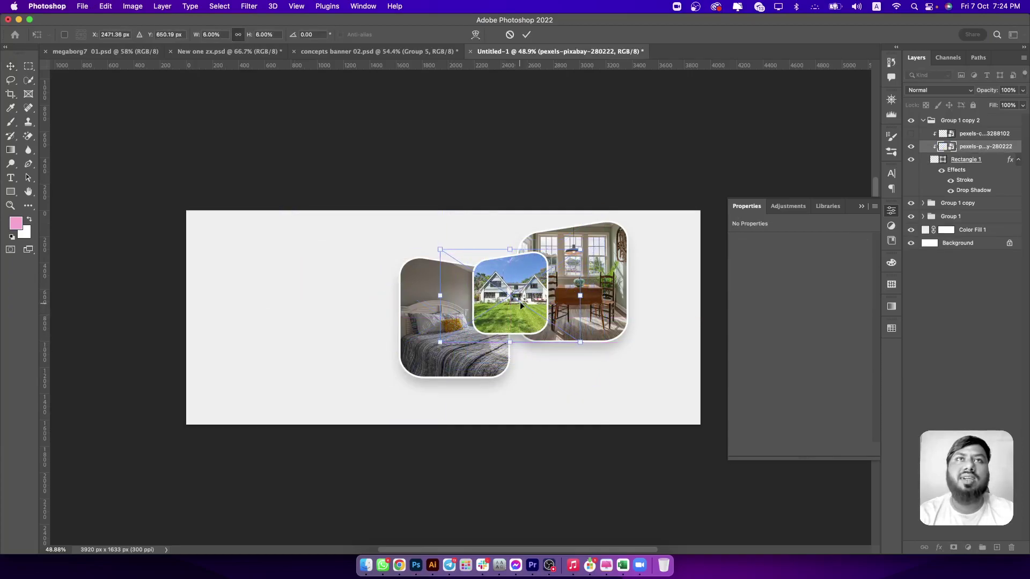
key("Return")
scroll(531, 260, "up", 5, "alt")
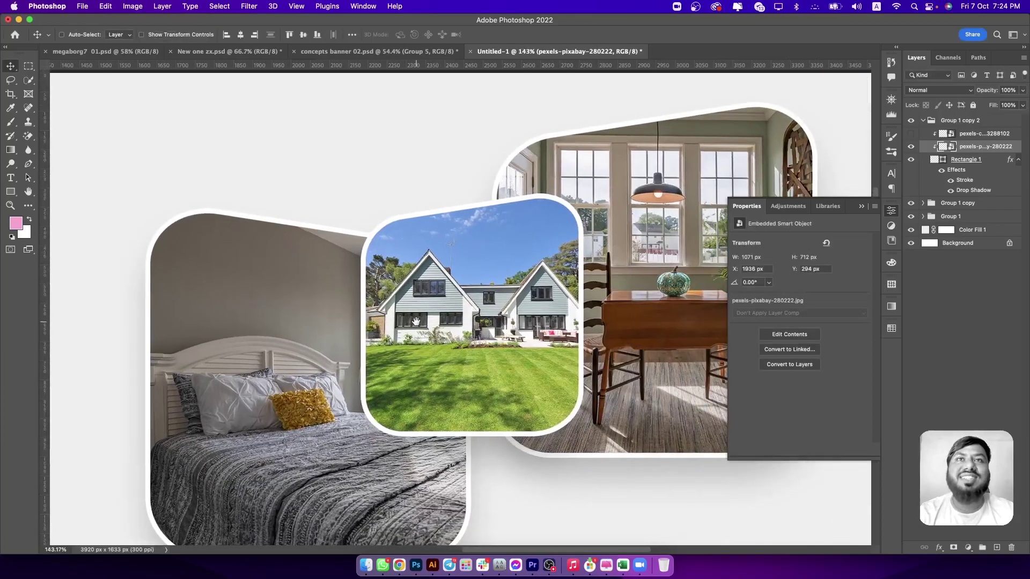
key("ctrl+t")
left_click_drag(494, 320, 485, 326)
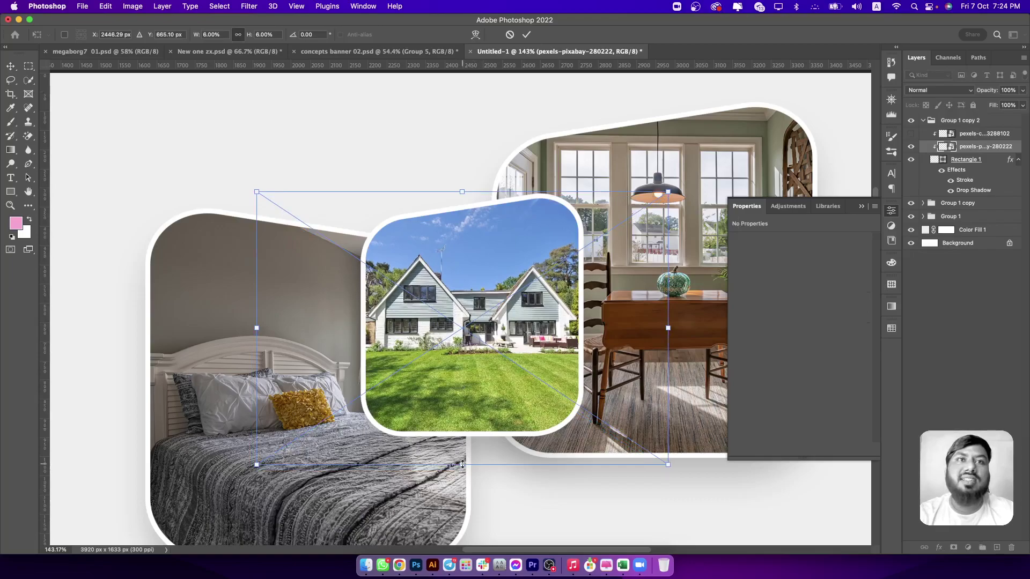
left_click_drag(463, 465, 472, 332)
key("Return")
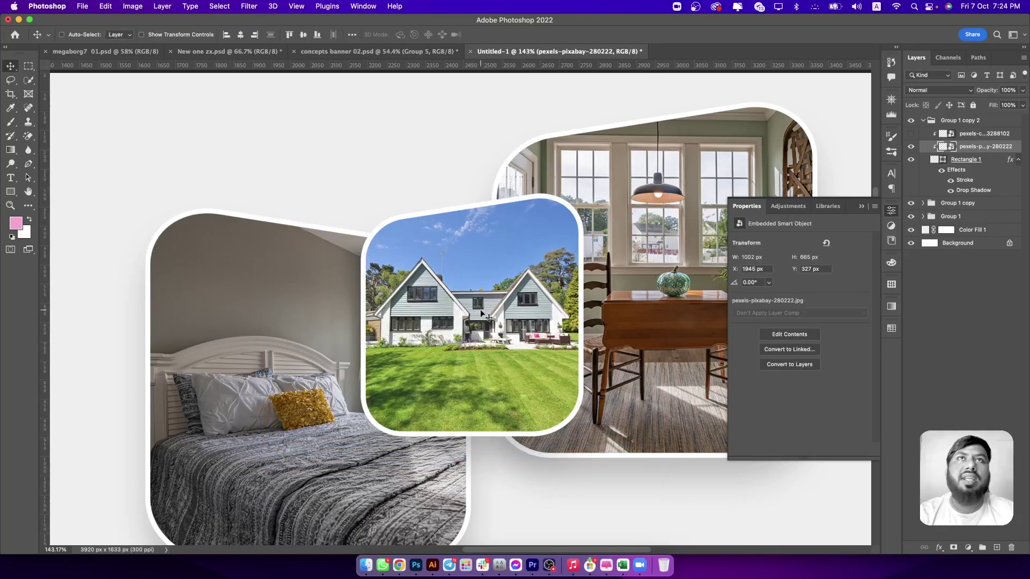
scroll(481, 313, "down", 3)
scroll(493, 316, "down", 2)
scroll(509, 320, "down", 2)
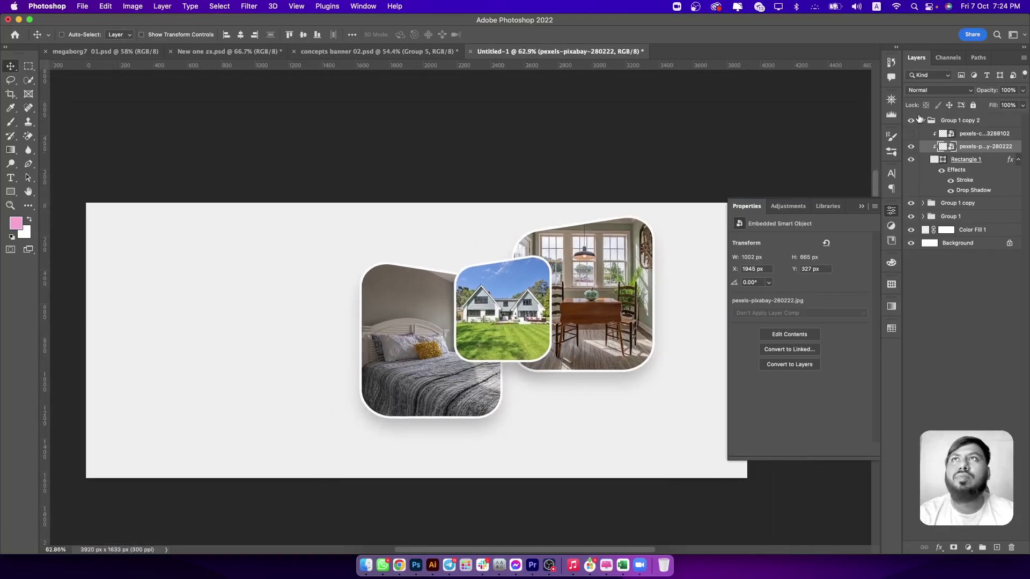
left_click(923, 120)
left_click(948, 134)
key("ctrl+g")
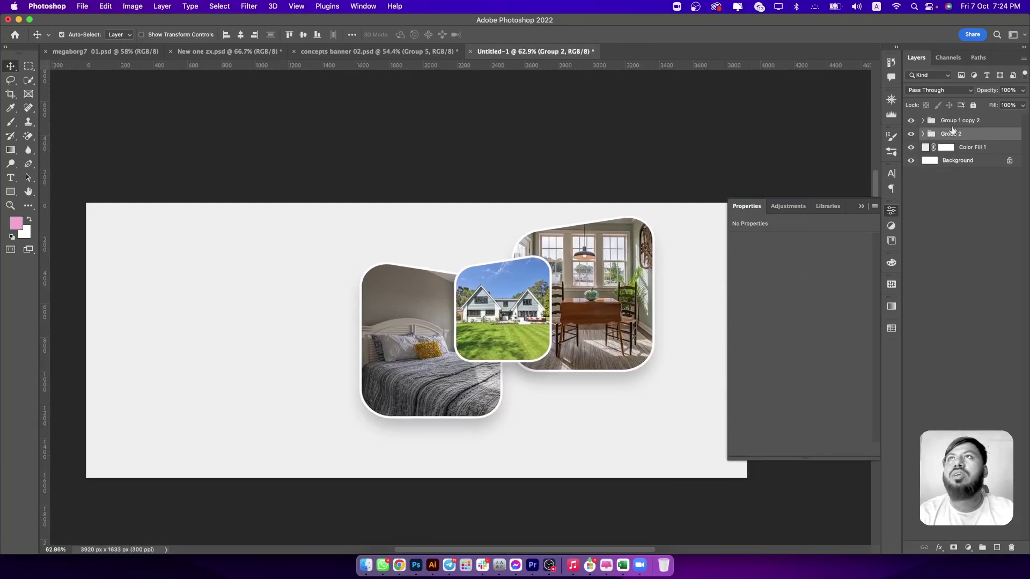
left_click(954, 121, "shift")
mouse_move(518, 326)
left_mouse_down()
mouse_move(524, 351)
mouse_move(545, 345)
left_mouse_up()
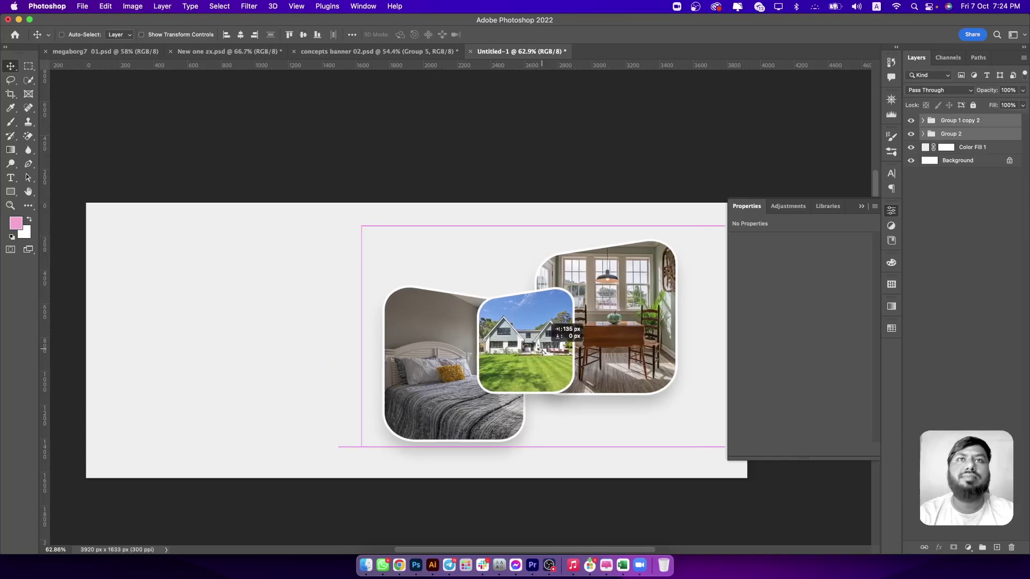
scroll(544, 345, "down", 3)
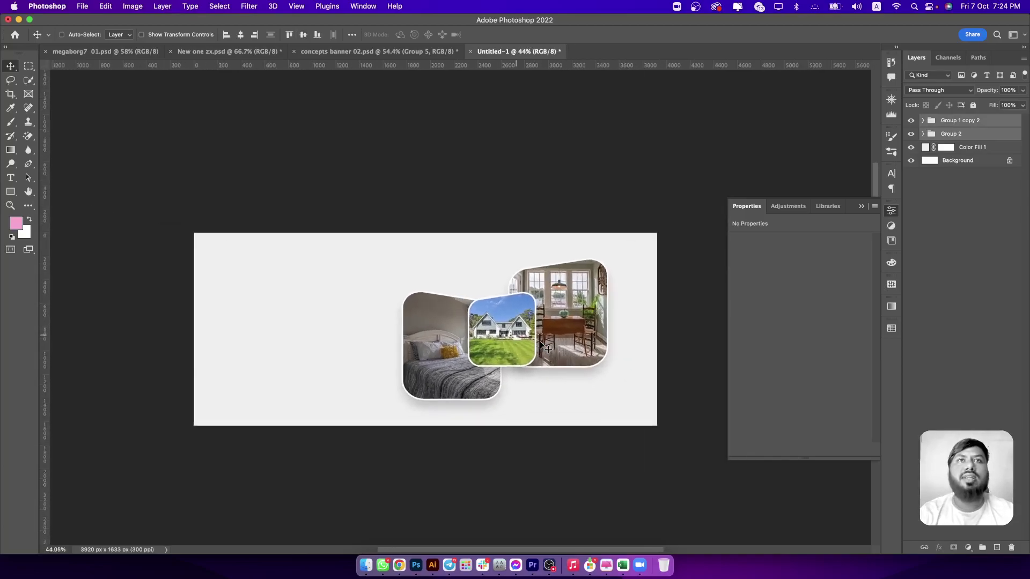
scroll(543, 345, "up", 1)
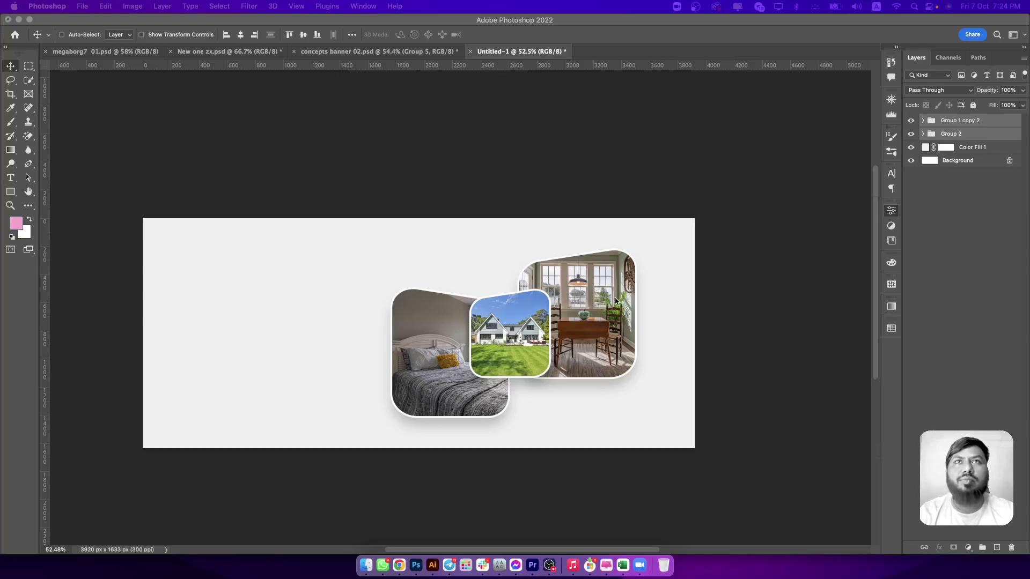
left_click(964, 153)
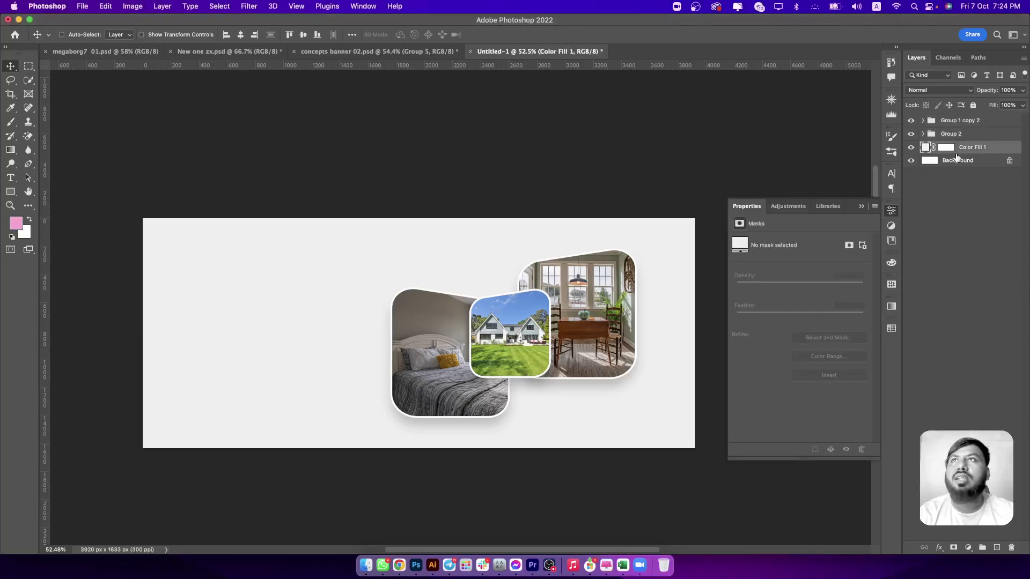
Add a new layer and draw a large circle over the banner with the Ellipse Tool.
left_click(996, 547)
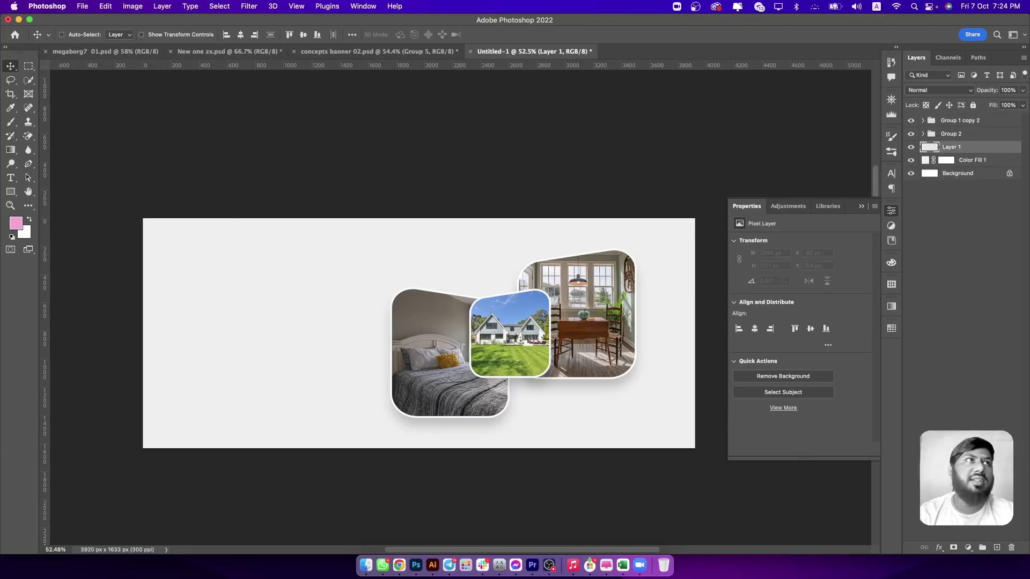
left_click(10, 192)
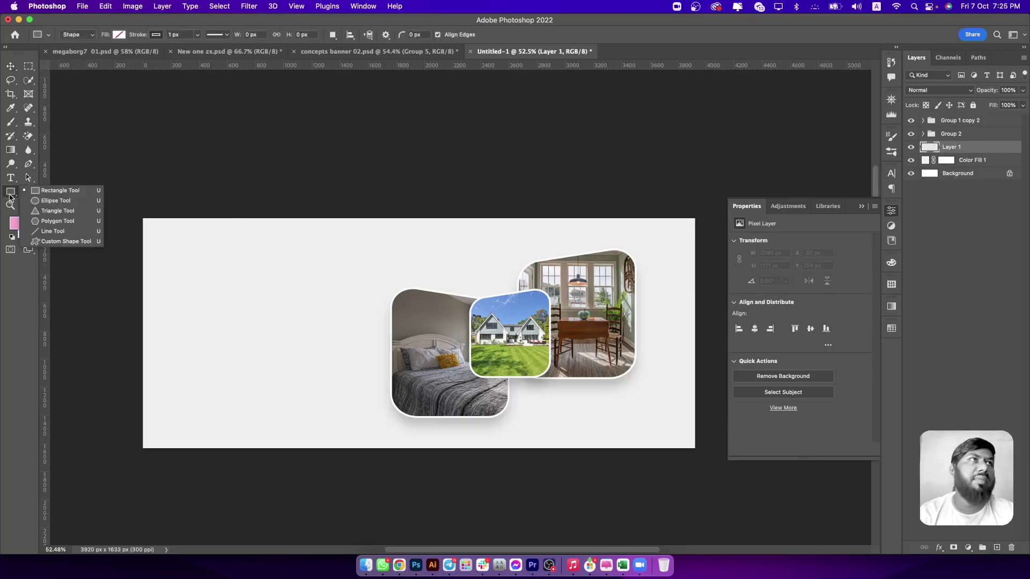
left_click(54, 201)
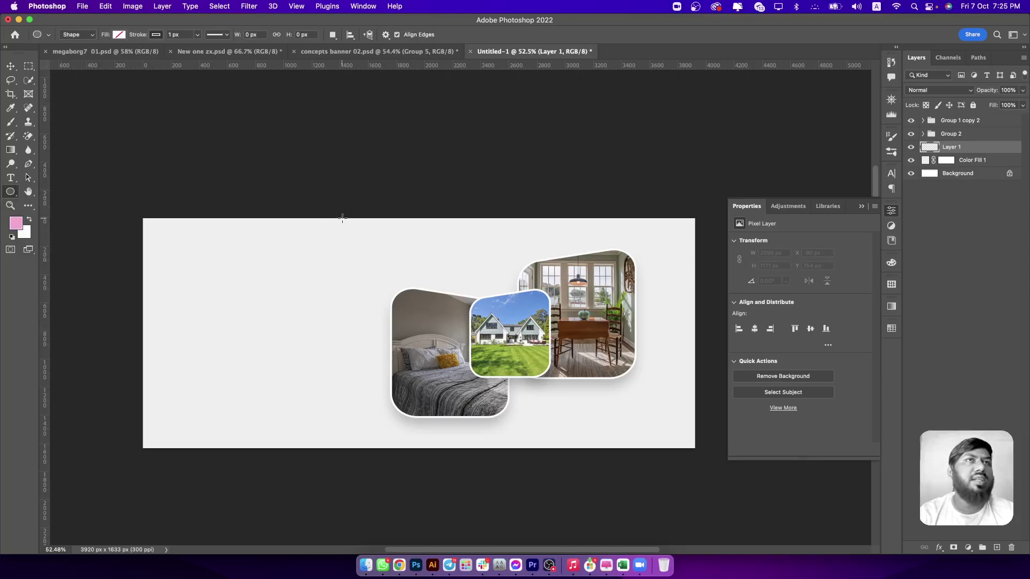
left_click_drag(451, 295, 610, 451)
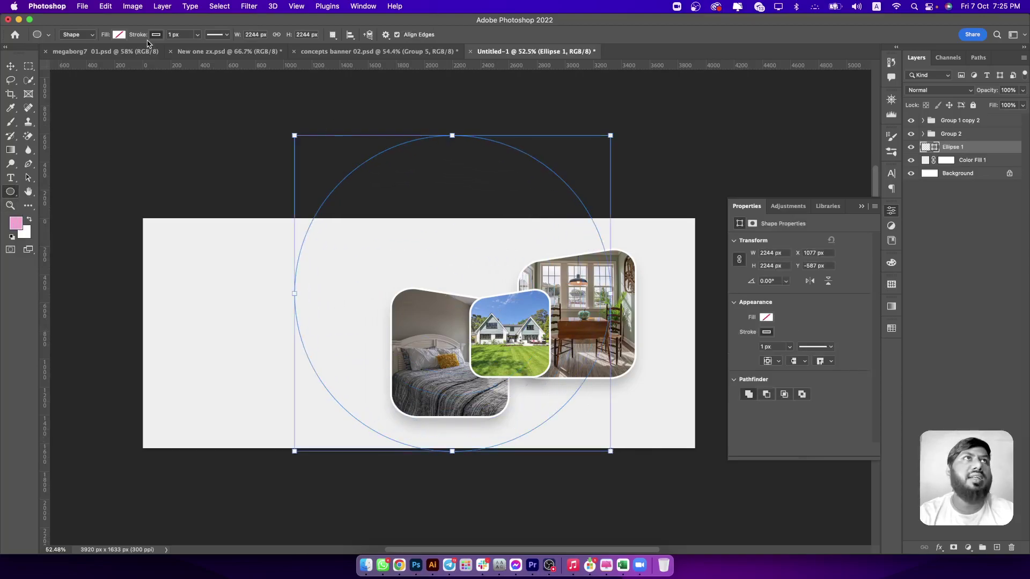
Set the circle's stroke width to 1200 px.
left_click(151, 37)
left_click(197, 34)
left_click_drag(198, 34, 245, 63)
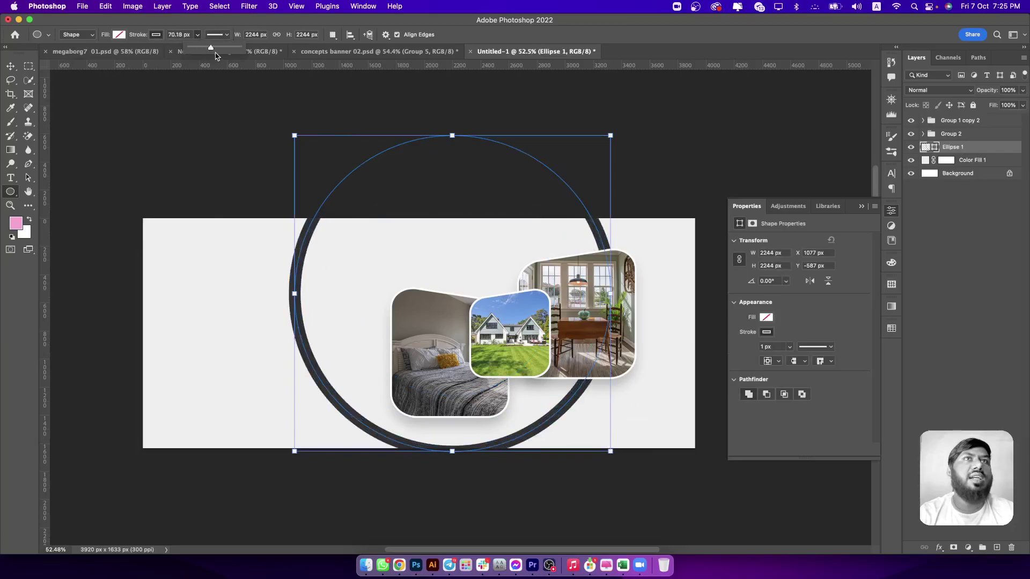
left_click(156, 34)
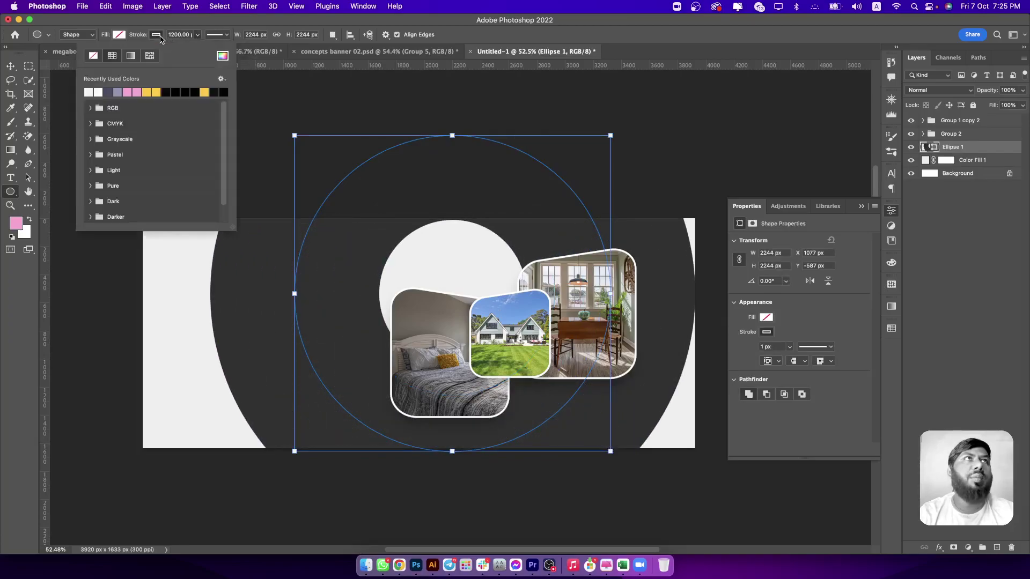
left_click(12, 68)
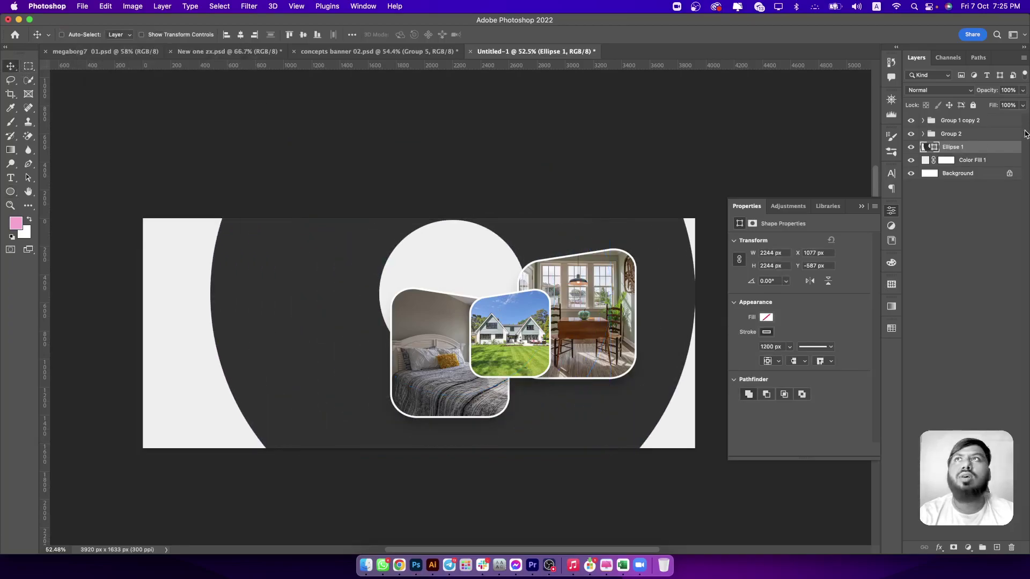
left_click(1023, 90)
Fade the ring, move it toward the upper right, and set its opacity to 22%.
left_click_drag(972, 104, 974, 106)
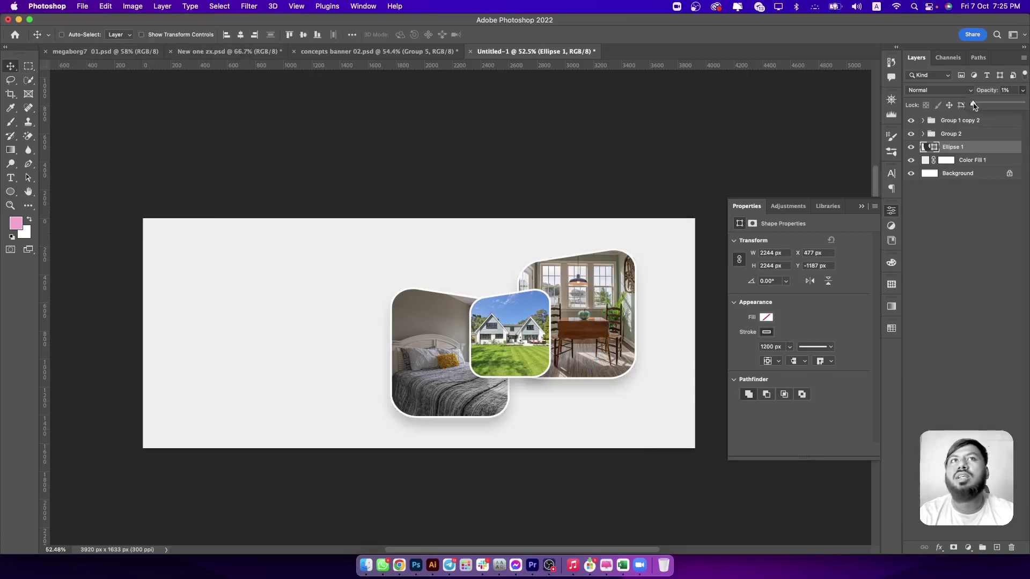
left_click_drag(448, 215, 736, 160)
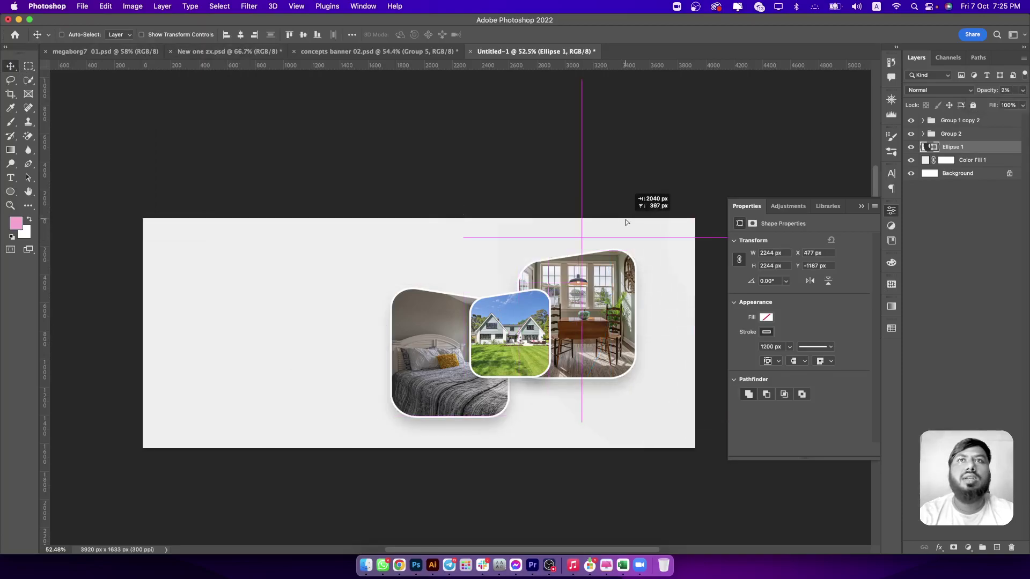
type("22")
key("Return")
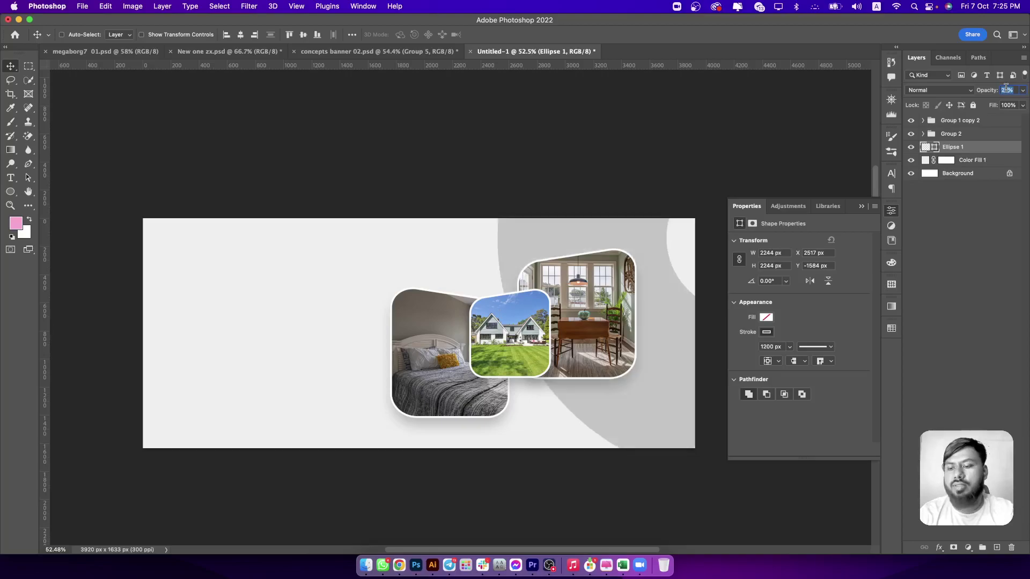
Lower the ring's opacity to 10% and place a copy of it elsewhere on the banner.
left_click(1011, 90)
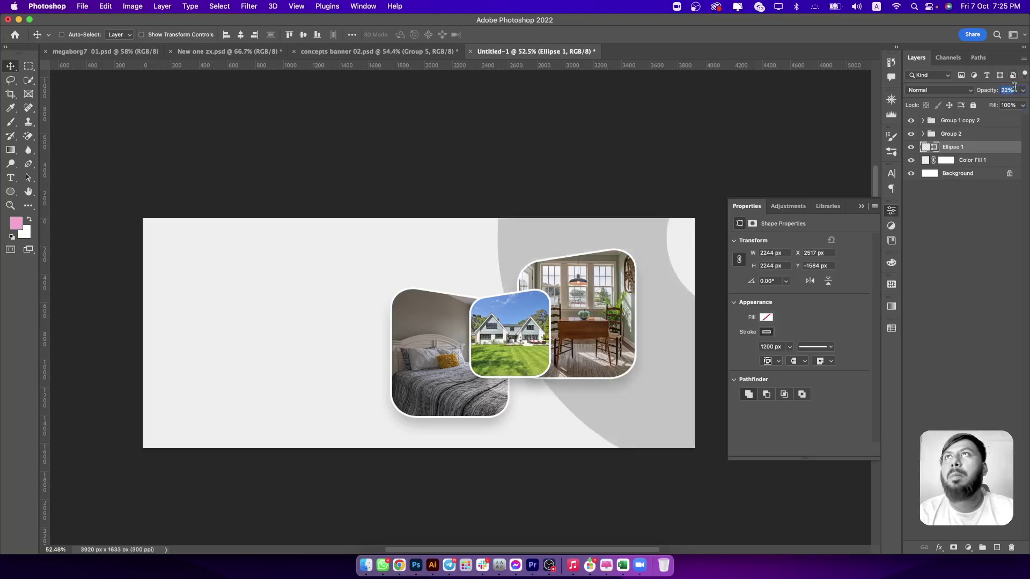
type("10")
key("Return")
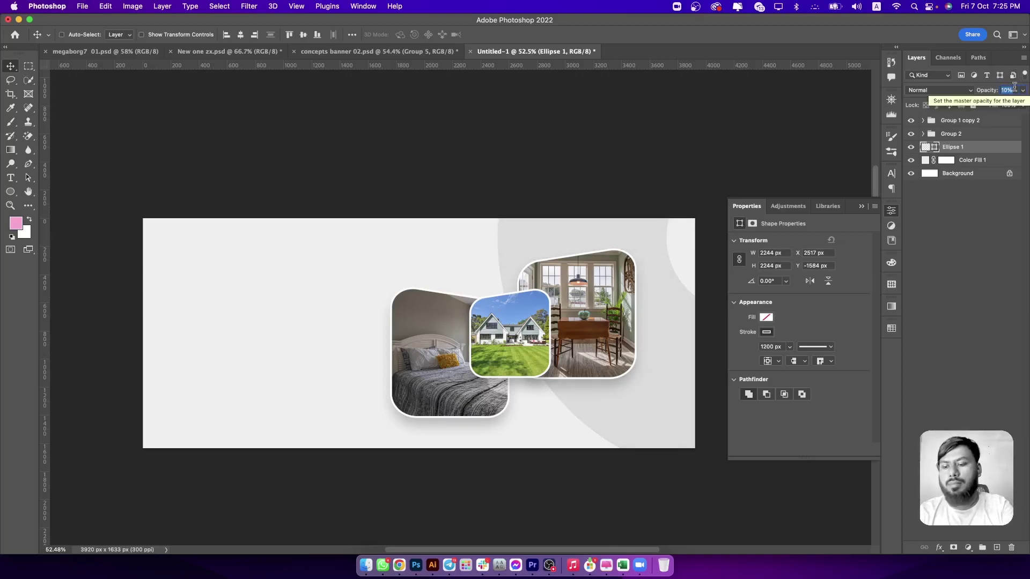
mouse_move(650, 298)
left_mouse_down()
mouse_move(696, 296)
mouse_move(340, 470)
mouse_move(343, 488)
left_mouse_up()
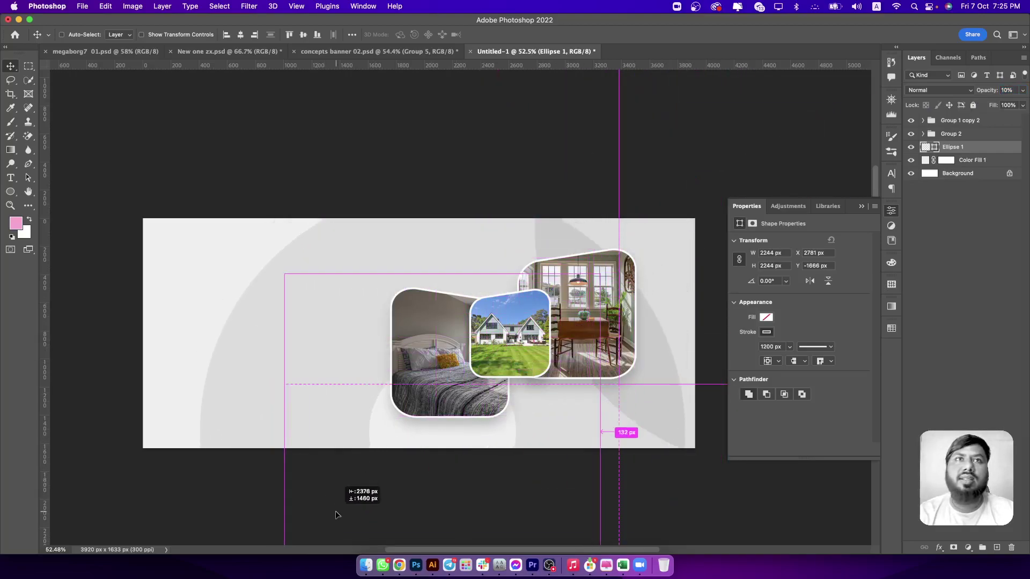
mouse_move(344, 371)
left_mouse_down()
mouse_move(362, 462)
mouse_move(334, 180)
left_mouse_up()
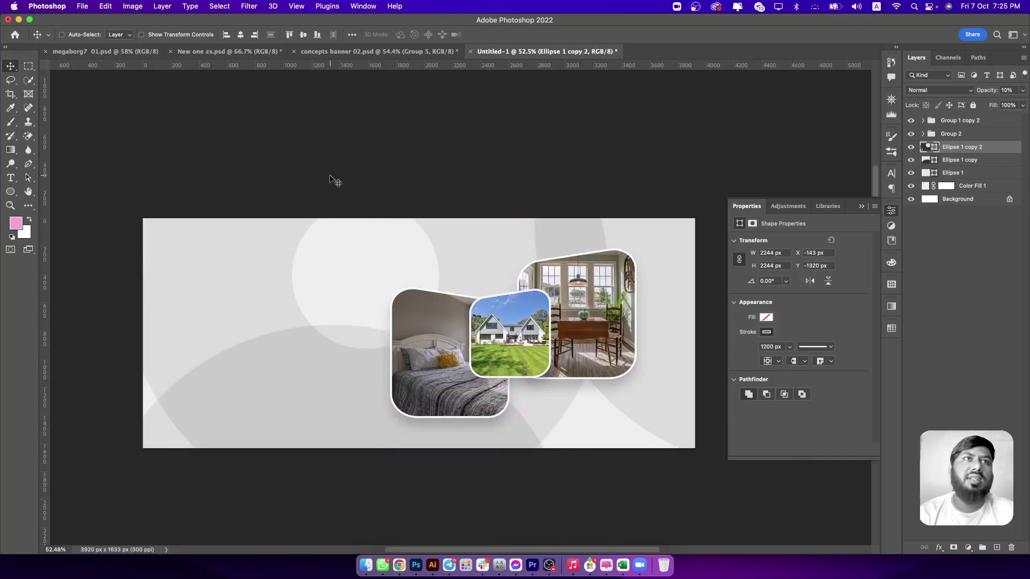
Duplicate the ring, scale the copy smaller, and place it near the top left.
key("ctrl+j")
key("ctrl+t")
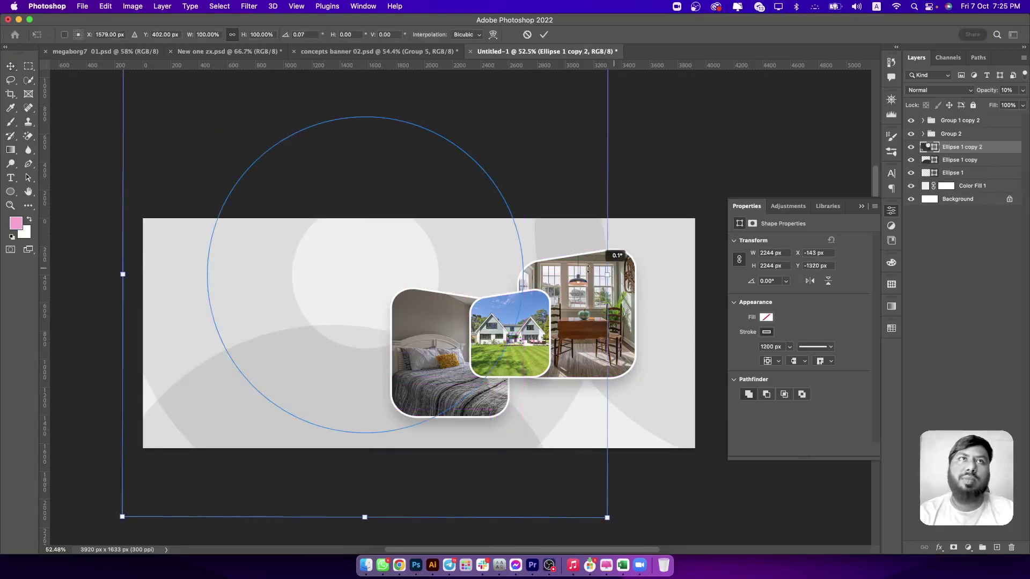
mouse_move(618, 263)
left_mouse_down()
mouse_move(596, 277)
mouse_move(317, 298)
mouse_move(345, 160)
left_mouse_up()
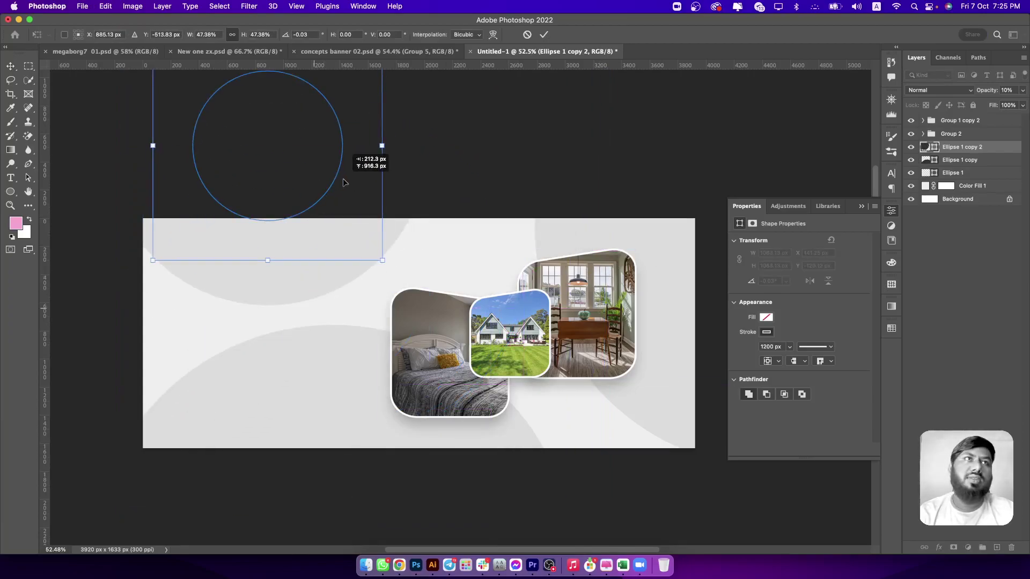
key("Return")
mouse_move(323, 232)
left_mouse_down()
mouse_move(268, 349)
mouse_move(485, 275)
left_mouse_up()
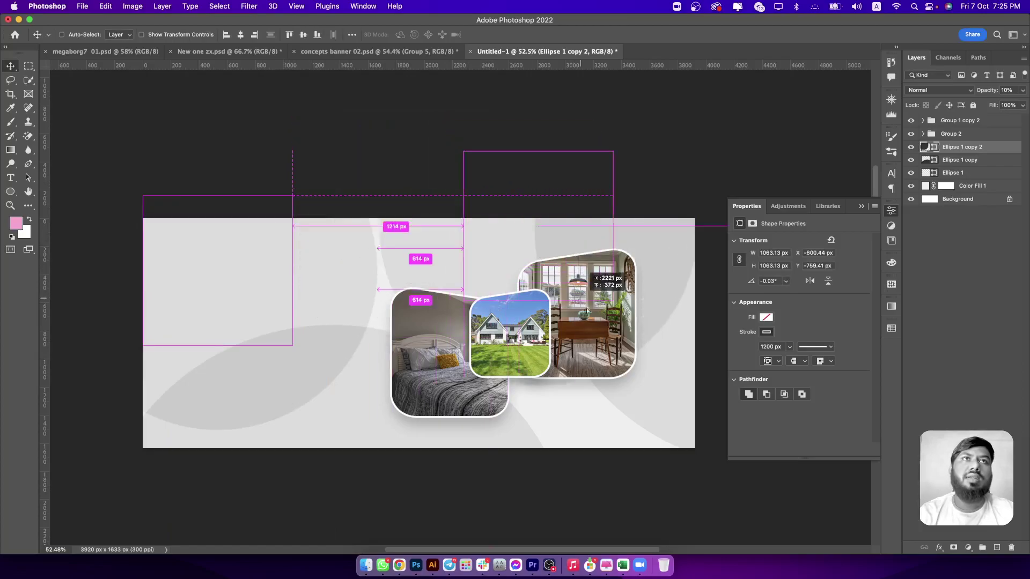
mouse_move(484, 274)
left_mouse_down()
mouse_move(639, 444)
mouse_move(463, 160)
mouse_move(453, 202)
left_mouse_up()
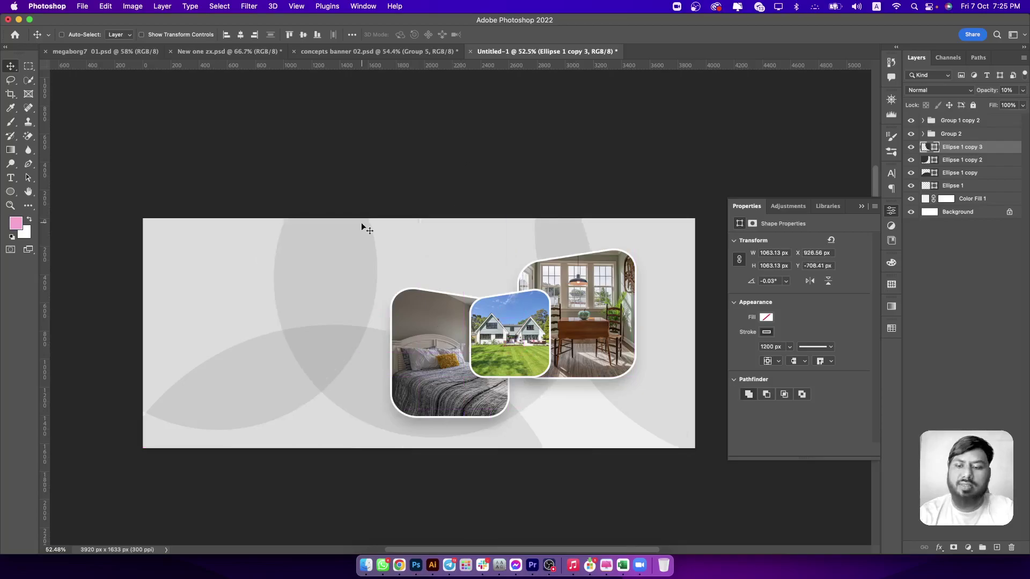
key("BackSpace")
mouse_move(326, 264)
left_mouse_down()
mouse_move(323, 219)
mouse_move(305, 283)
left_mouse_up()
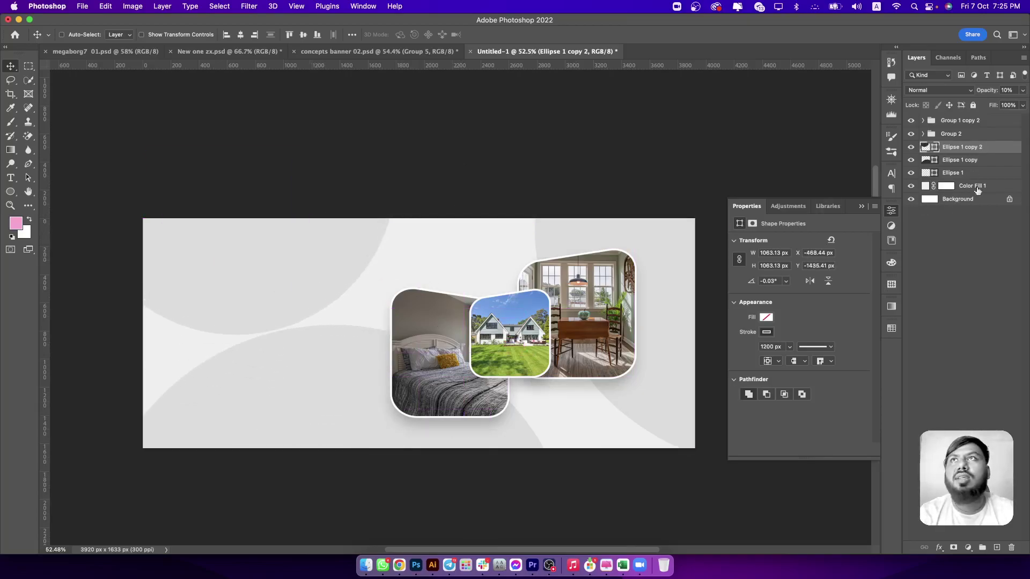
Select the ring layers to dim their opacity further.
left_click(982, 159, "super")
type("8")
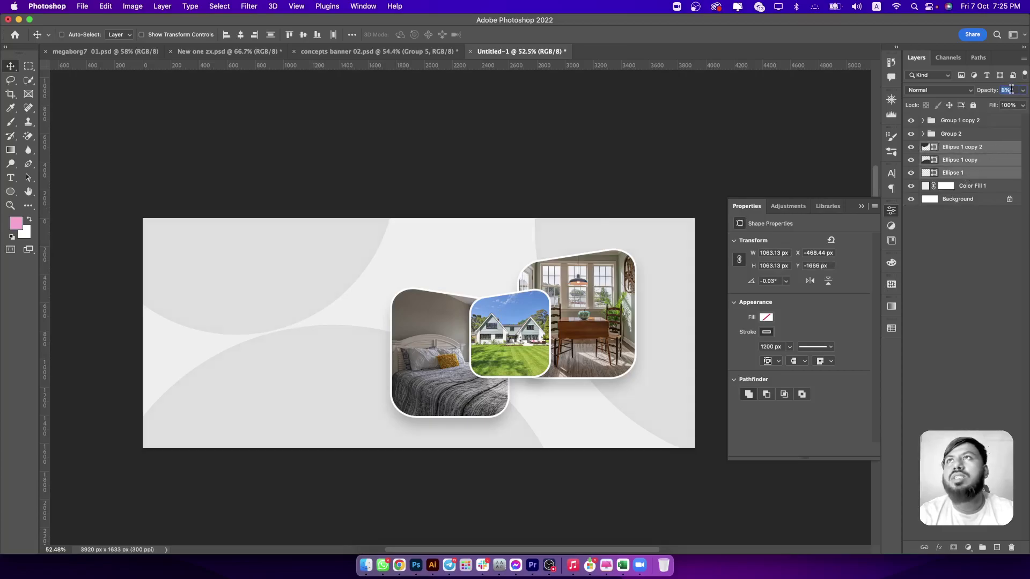
left_click(957, 159)
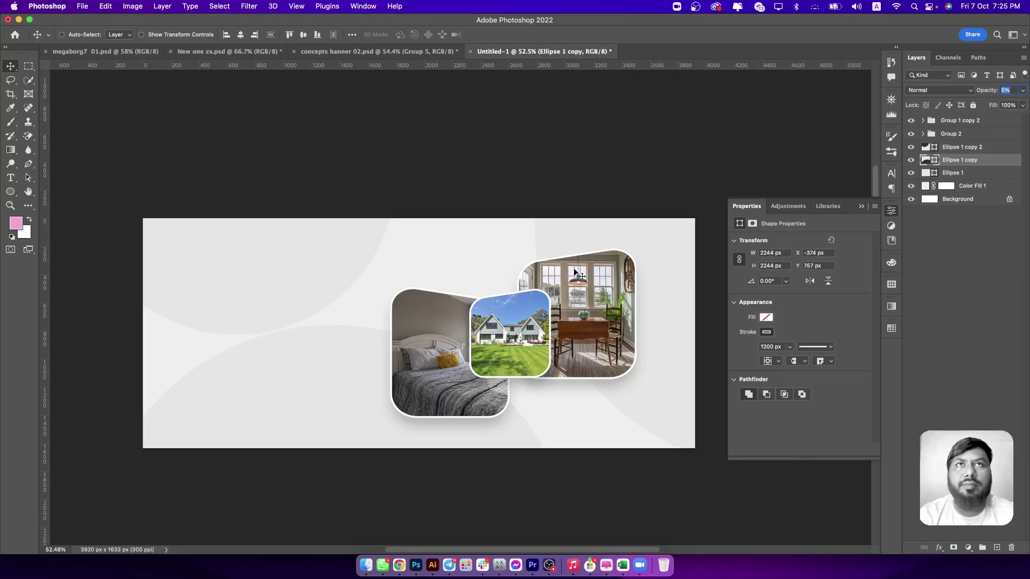
scroll(494, 272, "left", 2)
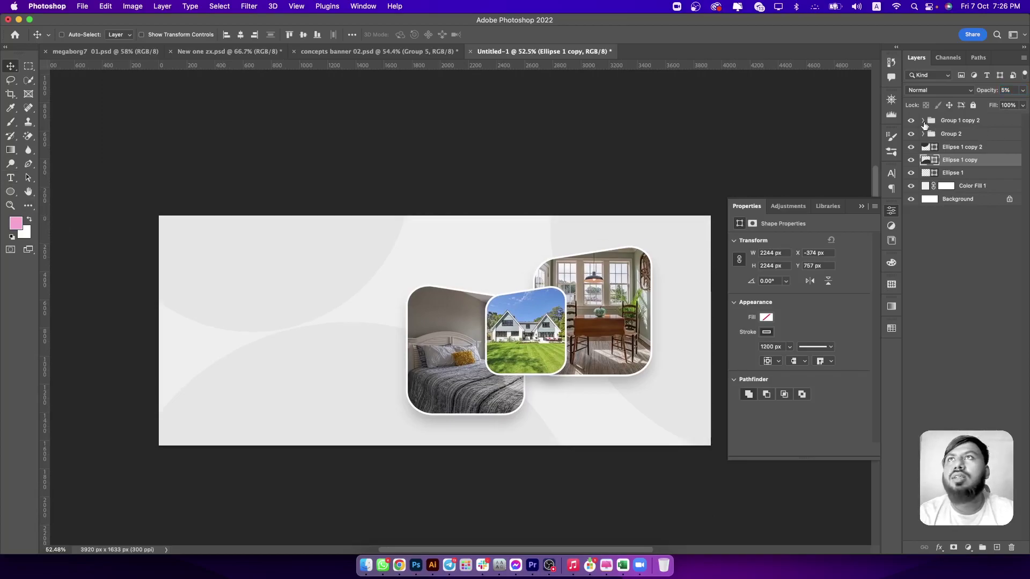
Move the house photo group up-left above the bedroom card and duplicate it to the lower right.
left_click(923, 121)
left_click(922, 121)
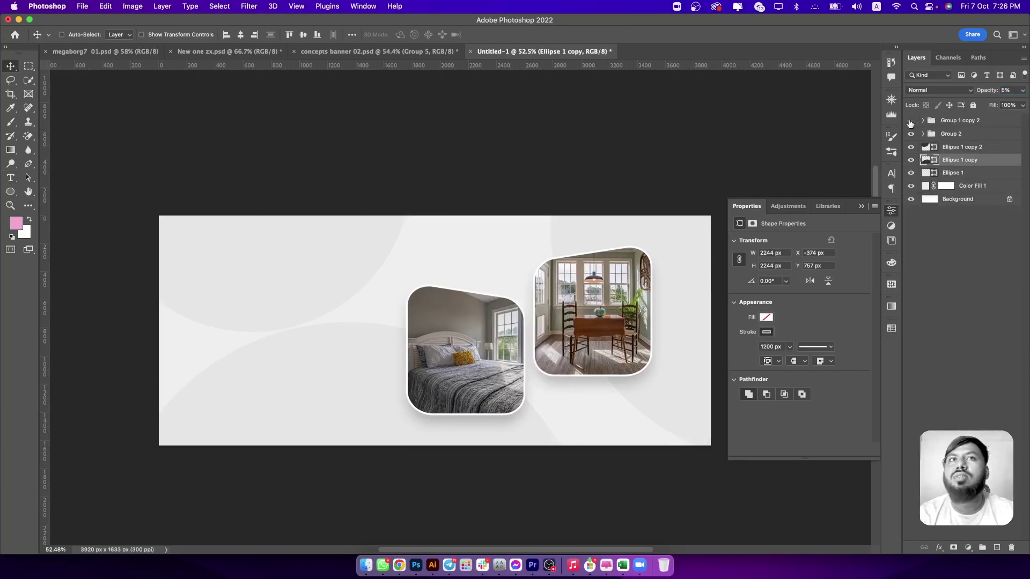
left_click(910, 120)
left_click(945, 121)
key("super+t")
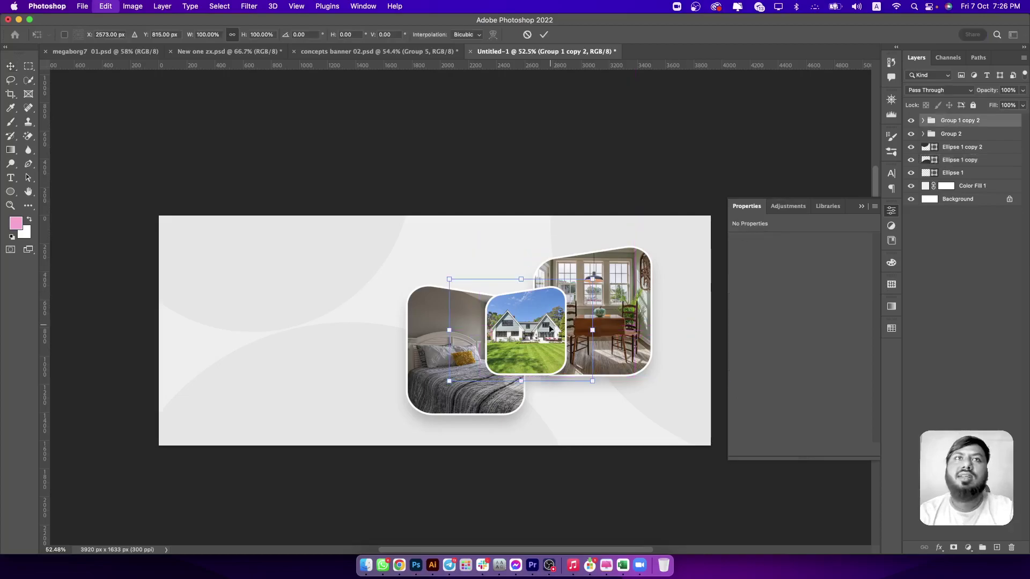
mouse_move(527, 331)
left_mouse_down()
mouse_move(143, 331)
mouse_move(415, 294)
left_mouse_up()
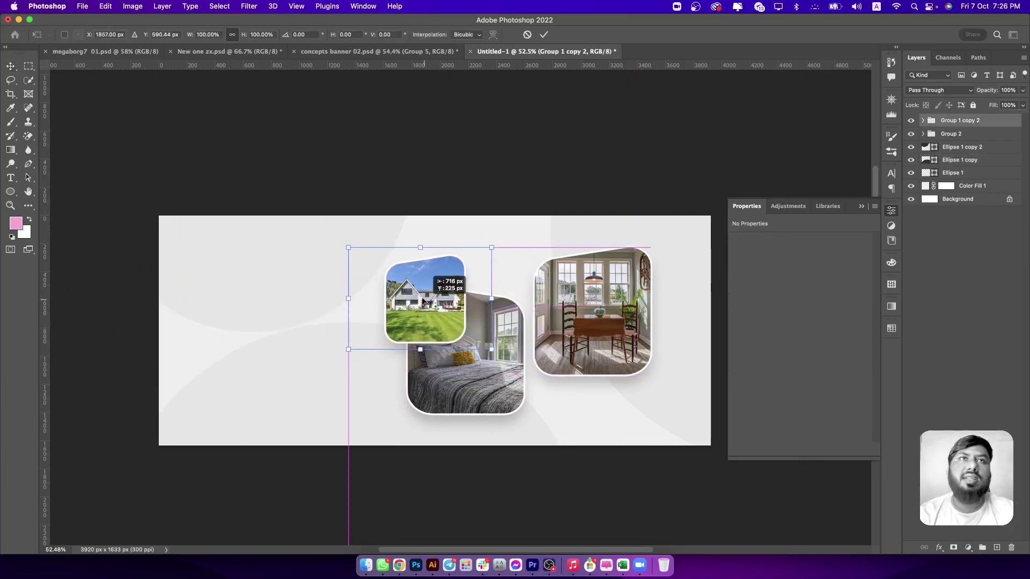
key("Return")
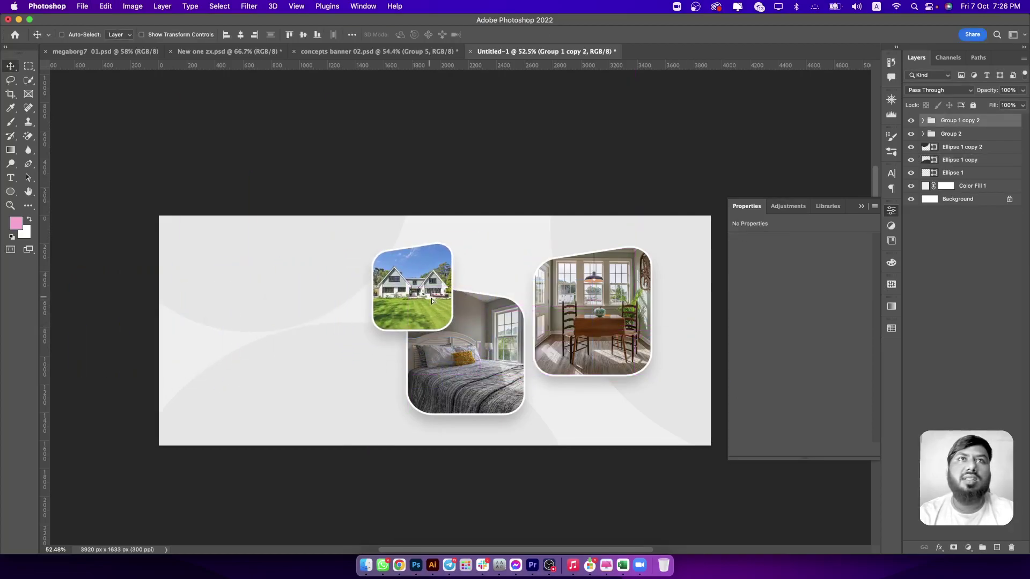
mouse_move(427, 298)
left_mouse_down()
mouse_move(668, 375)
mouse_move(651, 382)
left_mouse_up()
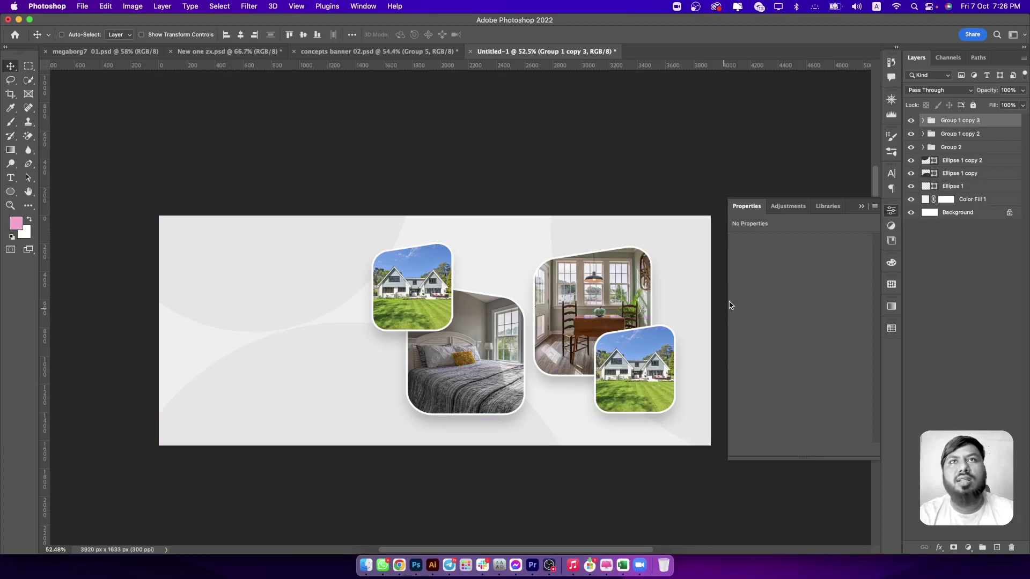
Add horizontal guides along the top and bottom edges of the photo collage.
left_click_drag(657, 350, 655, 352)
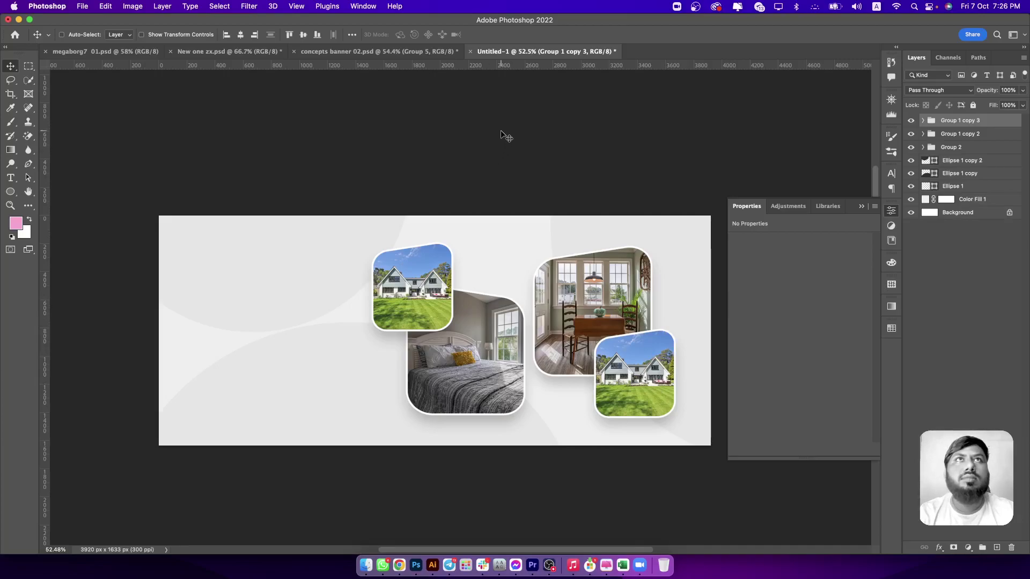
left_click_drag(502, 66, 531, 246)
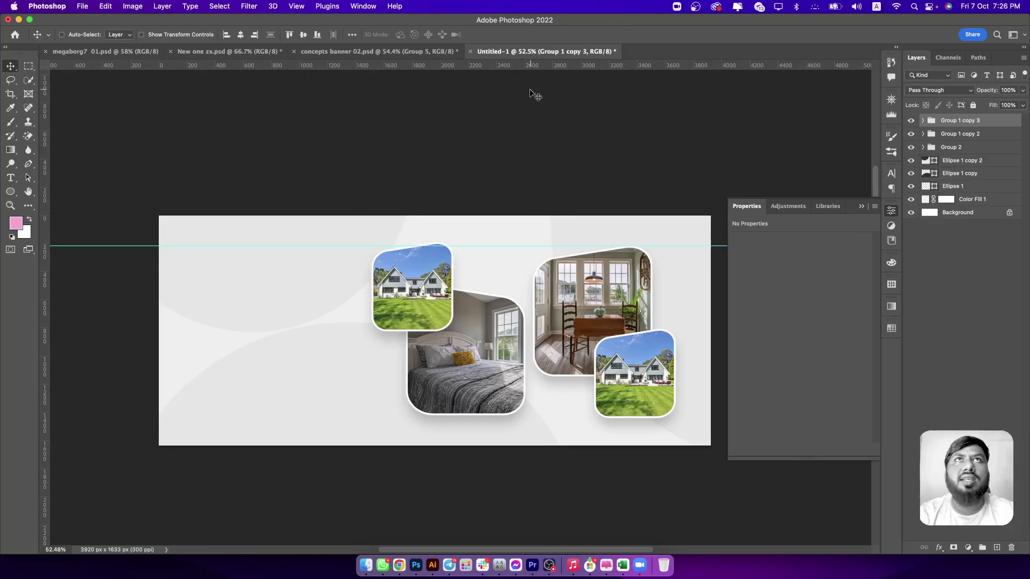
left_click_drag(533, 65, 572, 415)
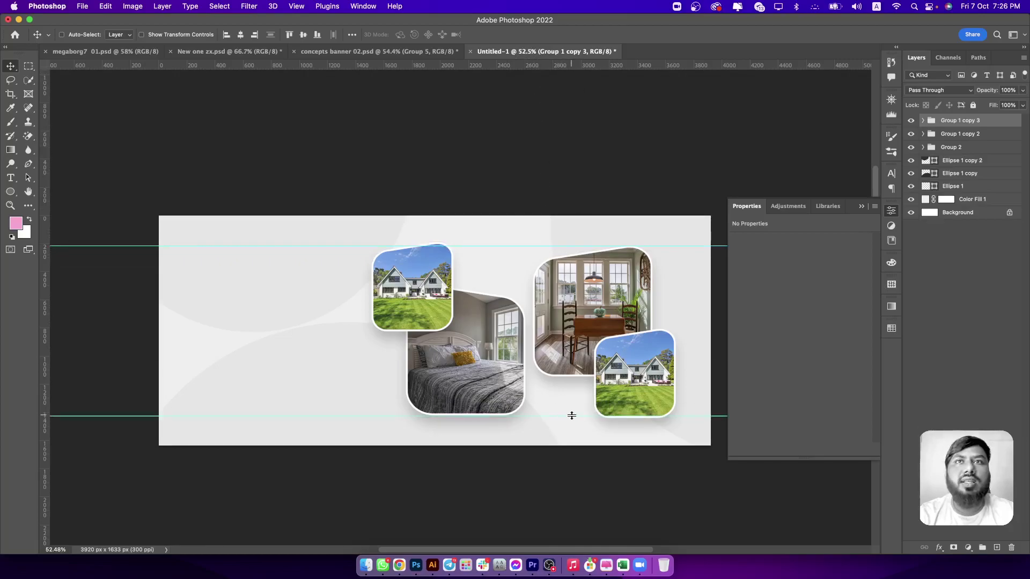
scroll(628, 404, "up", 5)
scroll(633, 403, "right", 5)
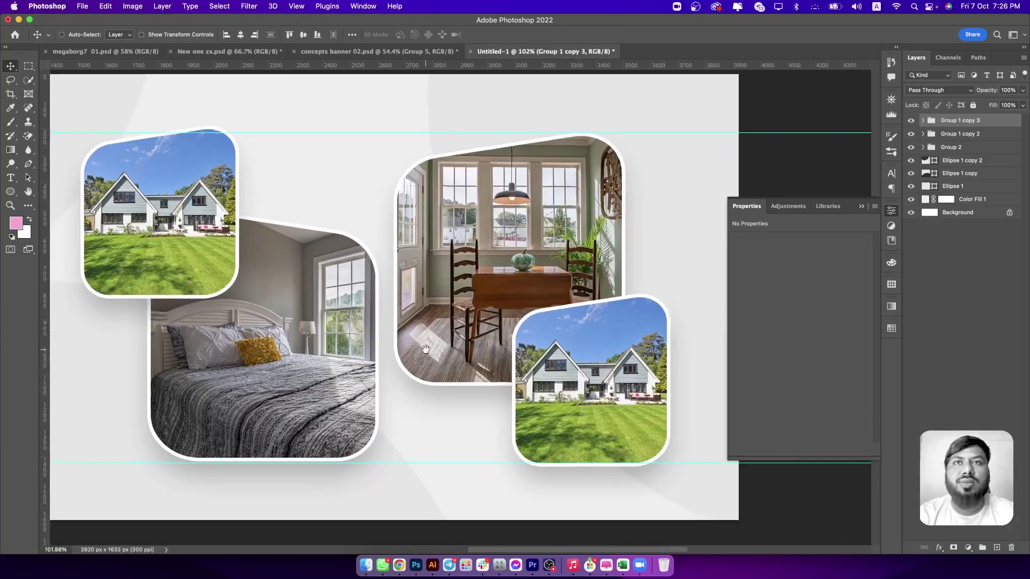
Align the lower house photos onto the bottom guide.
left_click_drag(651, 471, 617, 433)
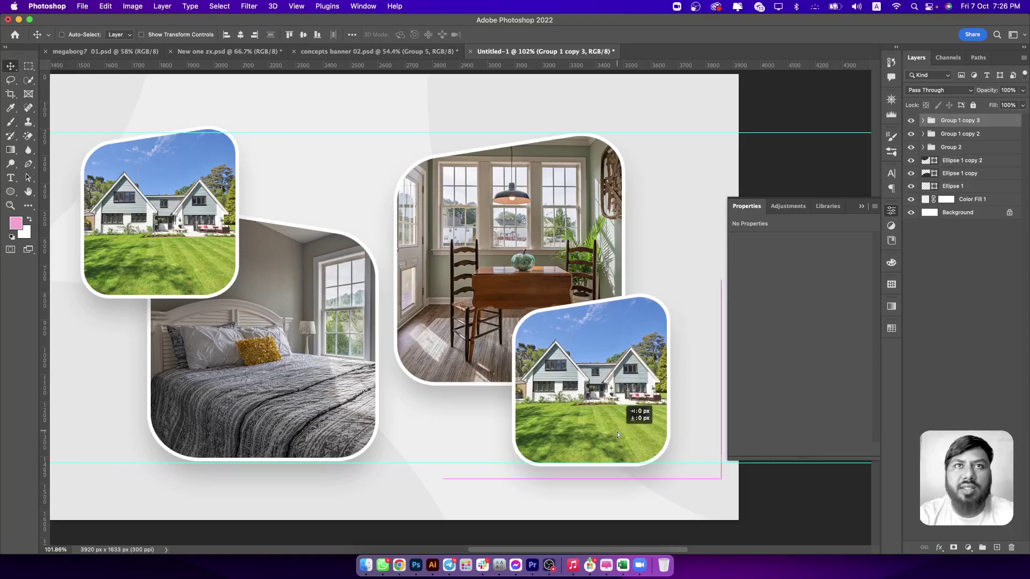
scroll(625, 437, "up", 3)
scroll(626, 436, "up", 3)
left_click_drag(425, 231, 344, 263)
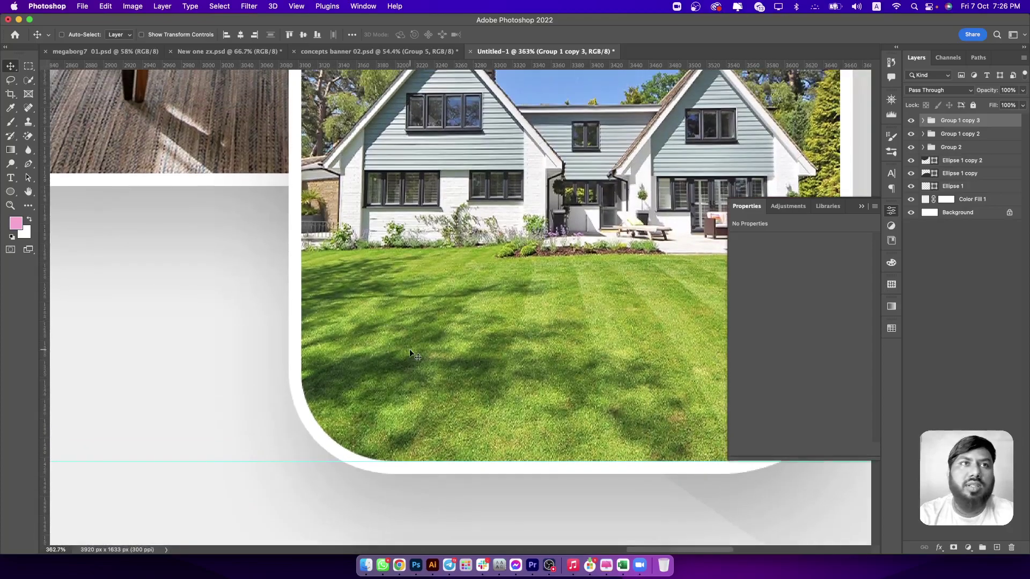
left_click_drag(410, 348, 407, 336)
left_click_drag(407, 339, 404, 334)
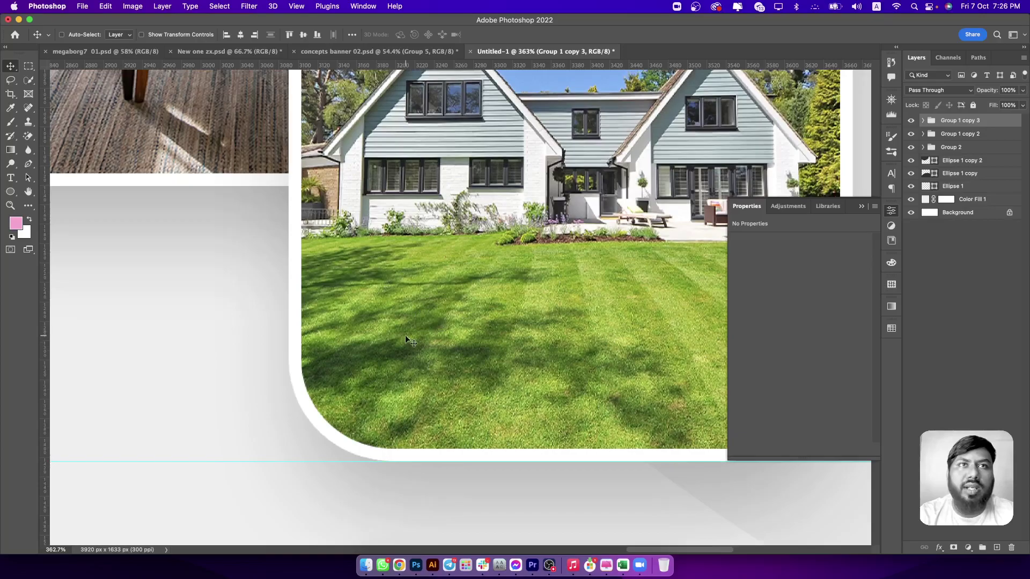
scroll(405, 335, "down", 10, "alt")
scroll(399, 343, "up", 3)
left_click_drag(314, 284, 438, 325)
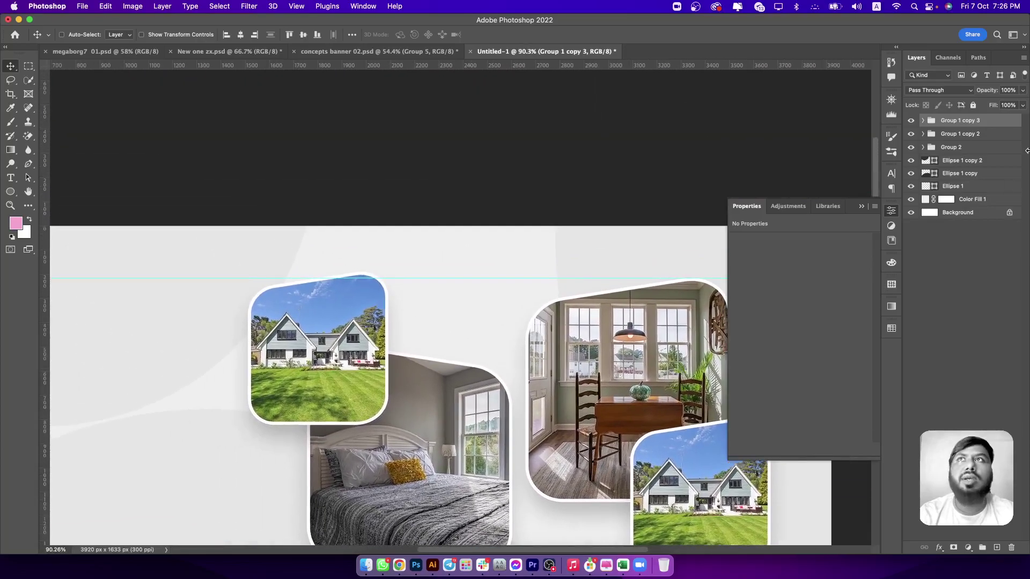
Align the top-left house photo against the top guide.
left_click(951, 134)
scroll(332, 285, "up", 5, "alt")
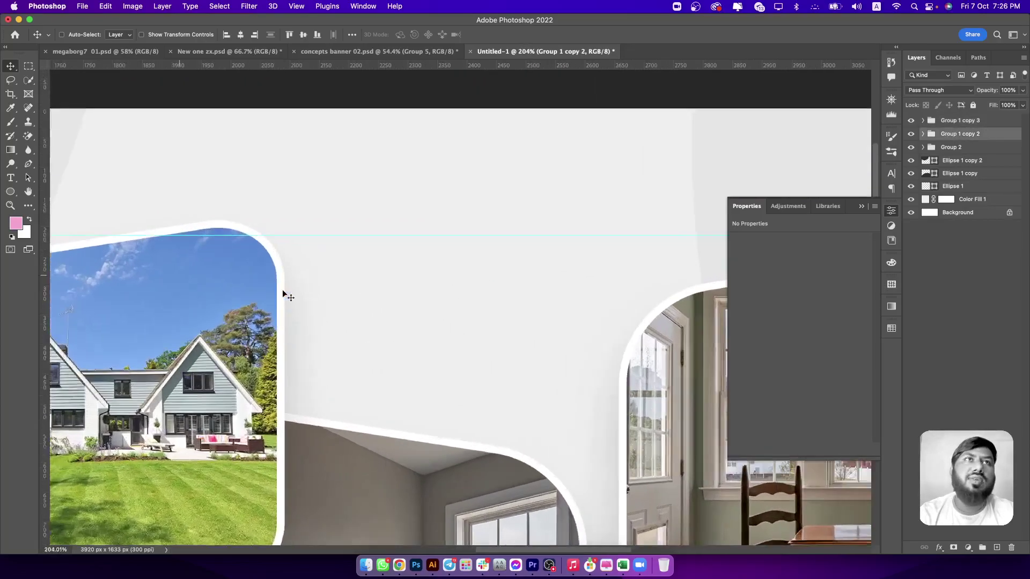
left_click_drag(144, 296, 152, 313)
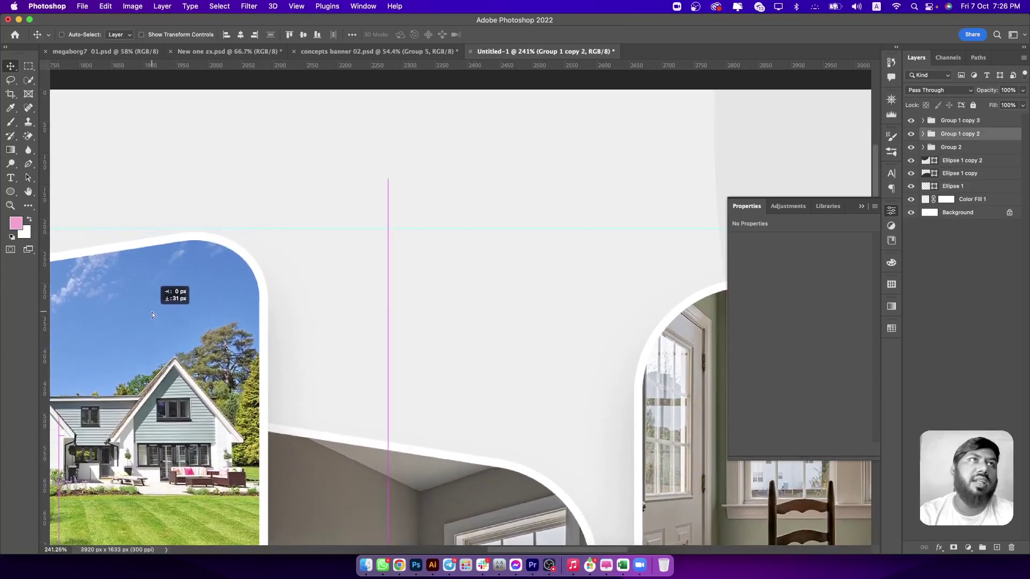
scroll(412, 417, "up", 3, "alt")
scroll(423, 415, "up", 1, "alt")
scroll(424, 415, "up", 2)
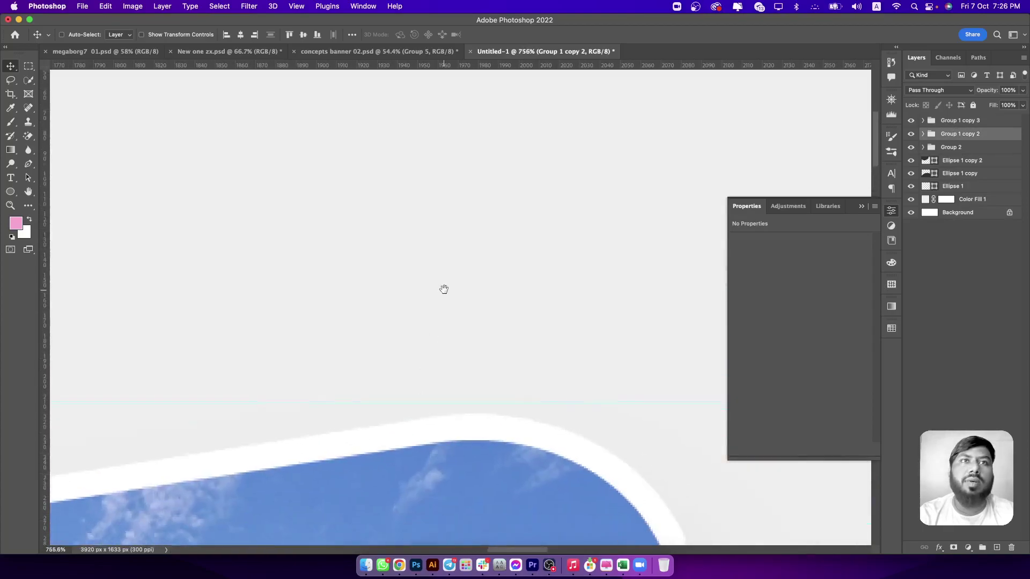
left_click_drag(466, 450, 468, 444)
scroll(449, 424, "down", 10, "alt")
scroll(449, 423, "down", 4, "alt")
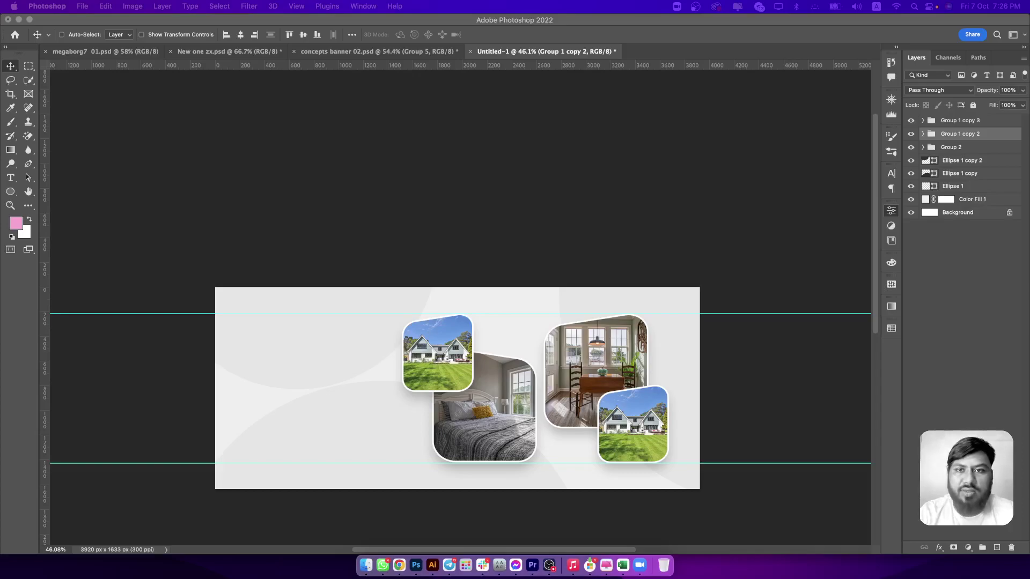
Browse the Pexels real estate results and open the grey-sofa living-room photo.
key("super+Tab")
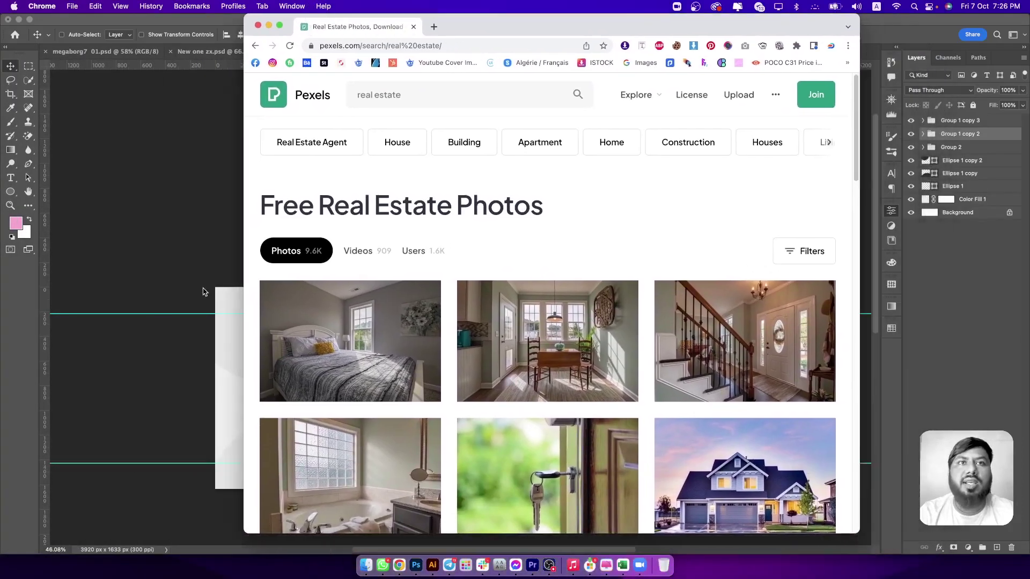
scroll(570, 386, "down", 3)
scroll(571, 386, "down", 2)
scroll(643, 365, "down", 5)
scroll(733, 335, "down", 4)
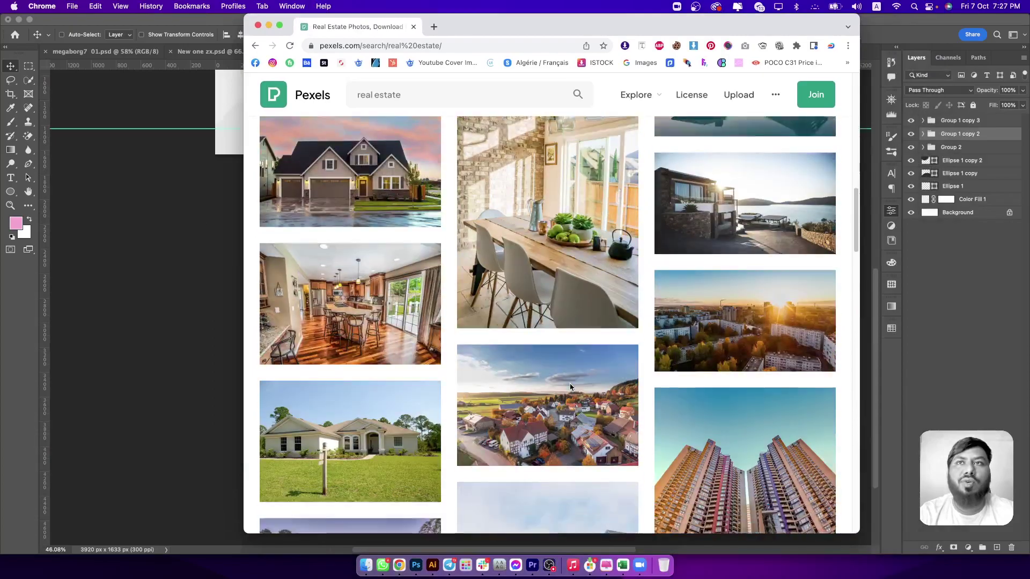
scroll(542, 368, "down", 3)
scroll(543, 368, "down", 2)
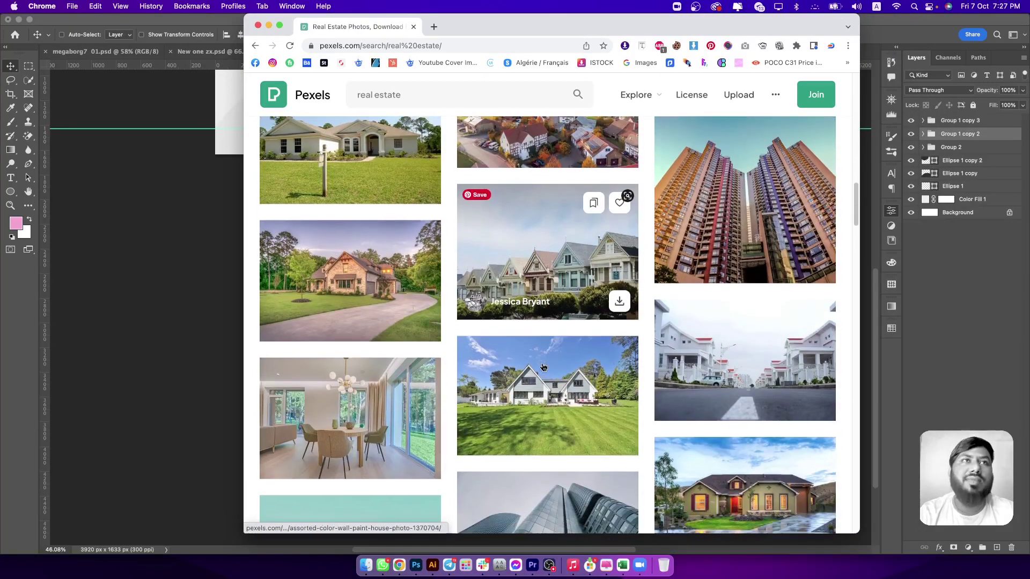
scroll(542, 367, "down", 3)
scroll(536, 386, "down", 3)
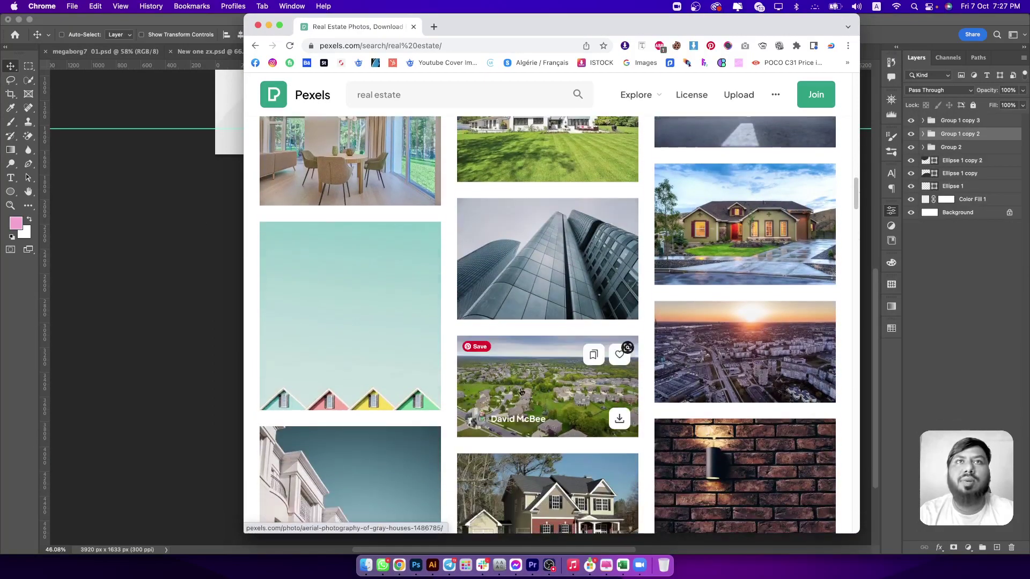
scroll(527, 413, "down", 3)
scroll(547, 386, "down", 3)
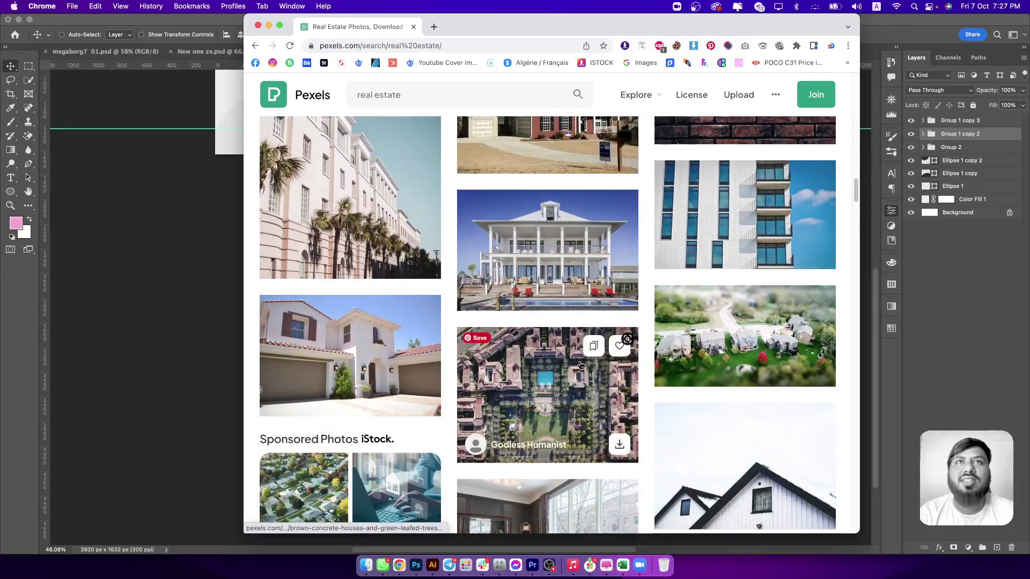
scroll(570, 361, "down", 3)
scroll(571, 361, "down", 3)
scroll(429, 300, "down", 3)
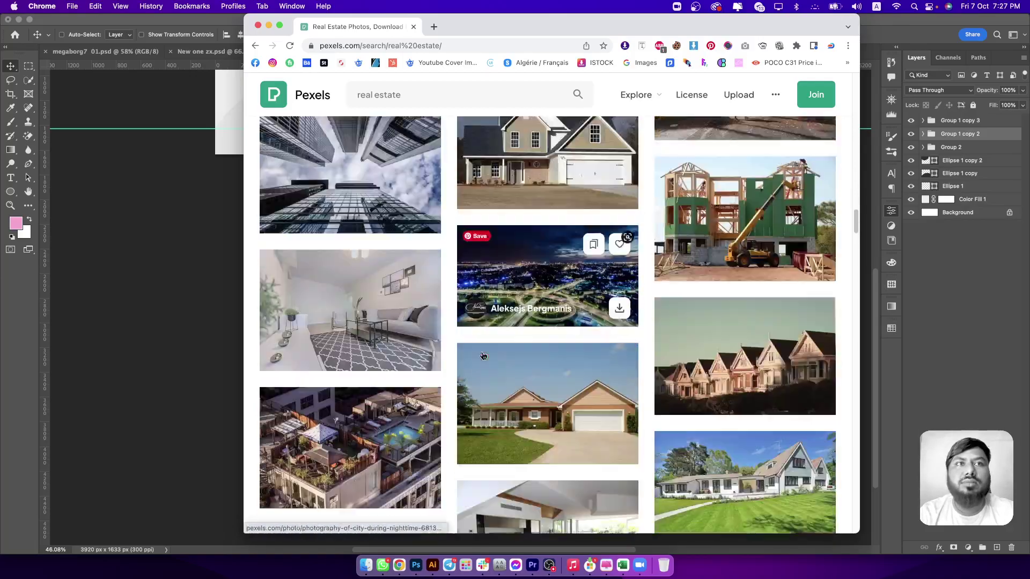
left_click(417, 294)
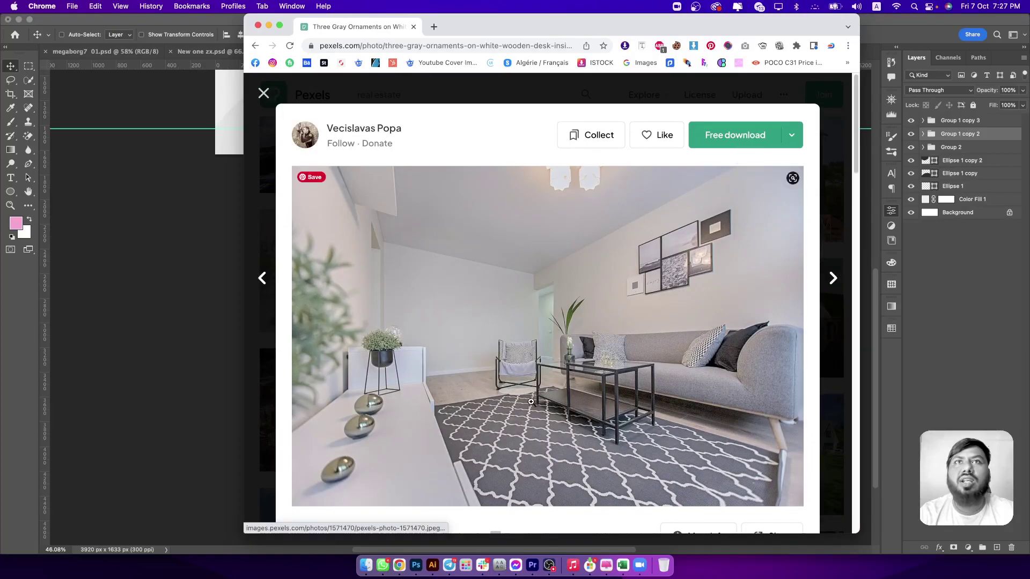
Download the living-room photo, dismiss the donation popup, and close the browser.
left_click(721, 135)
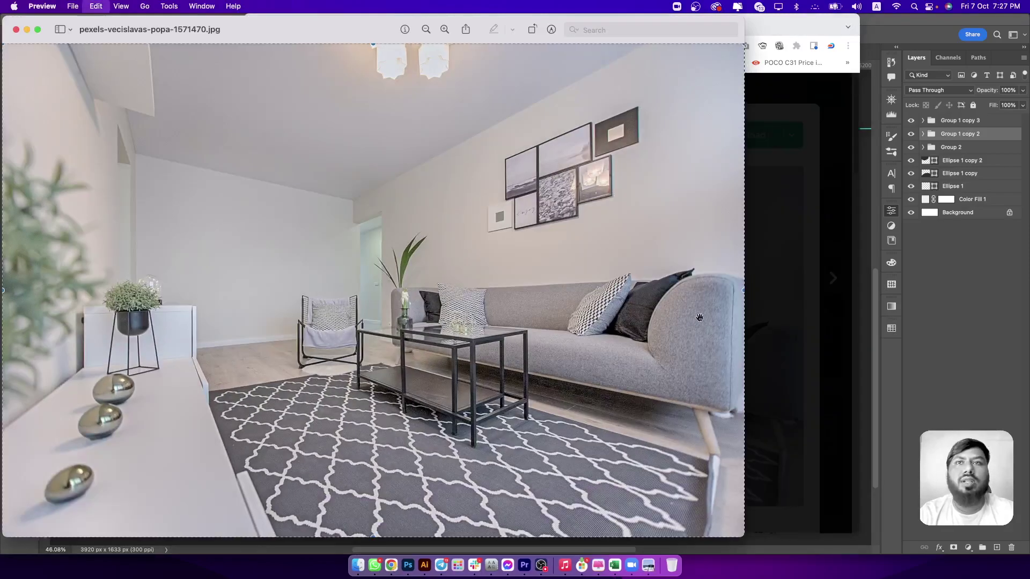
left_click(850, 375)
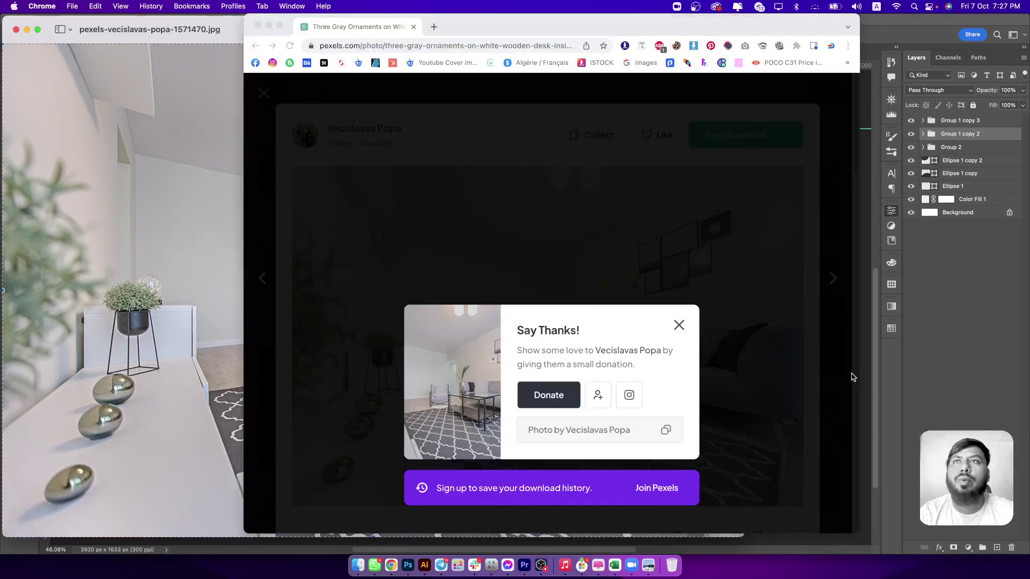
left_click(835, 379)
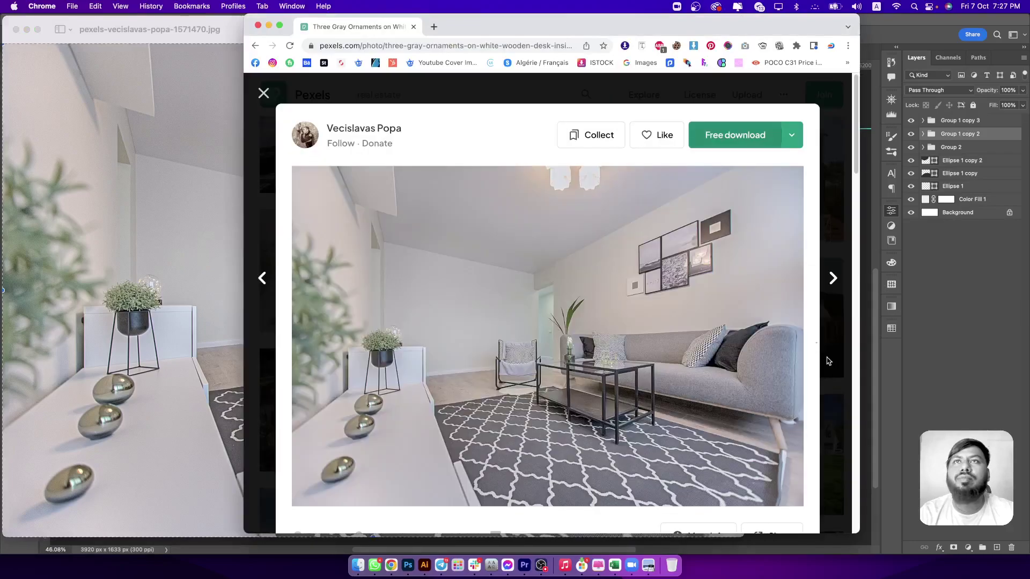
left_click(266, 25)
Return to the banner and hide the old house photo in the lower-right frame.
left_click(27, 30)
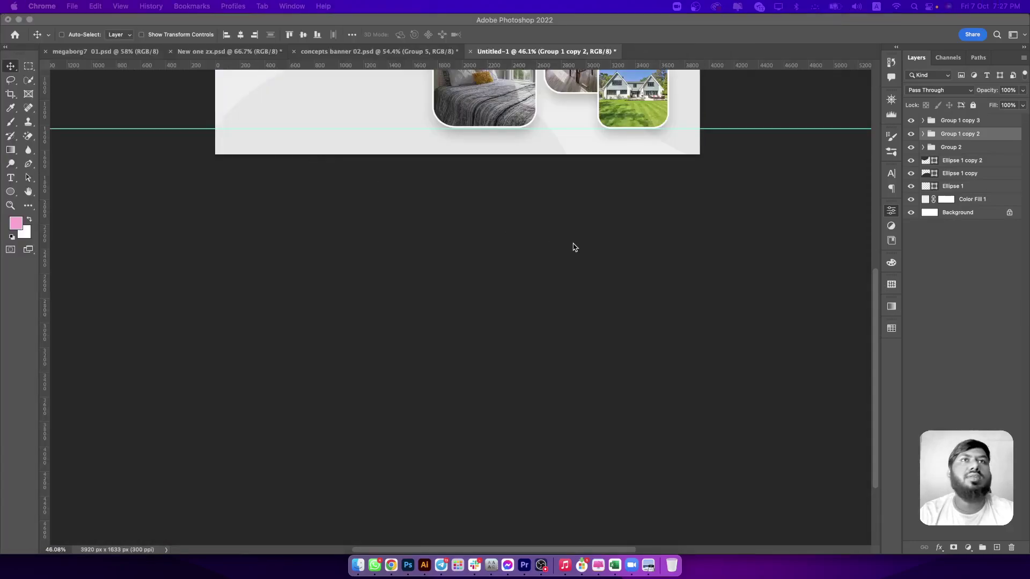
scroll(554, 224, "up", 5)
left_click(911, 126)
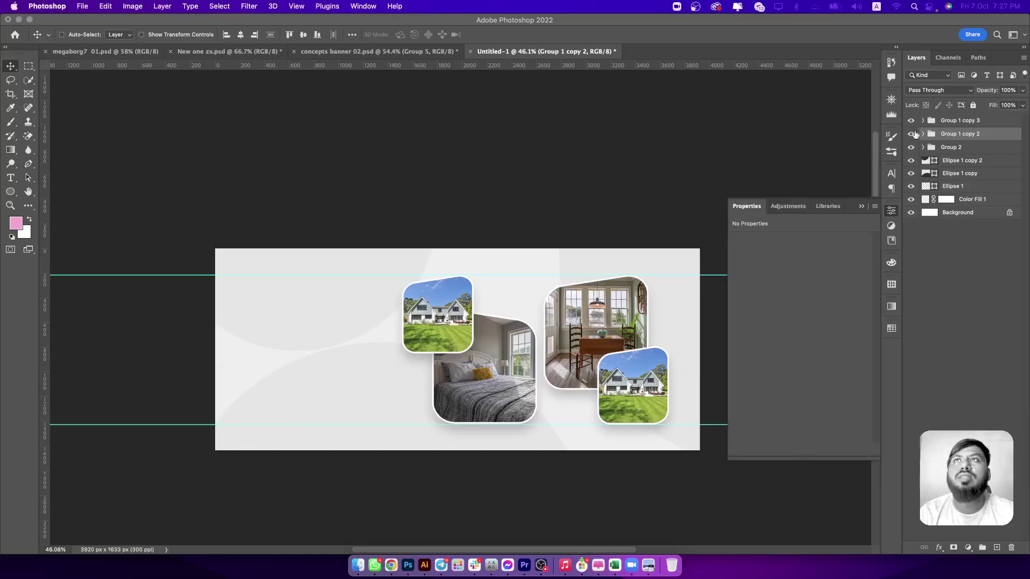
left_click(911, 127)
left_click(911, 120)
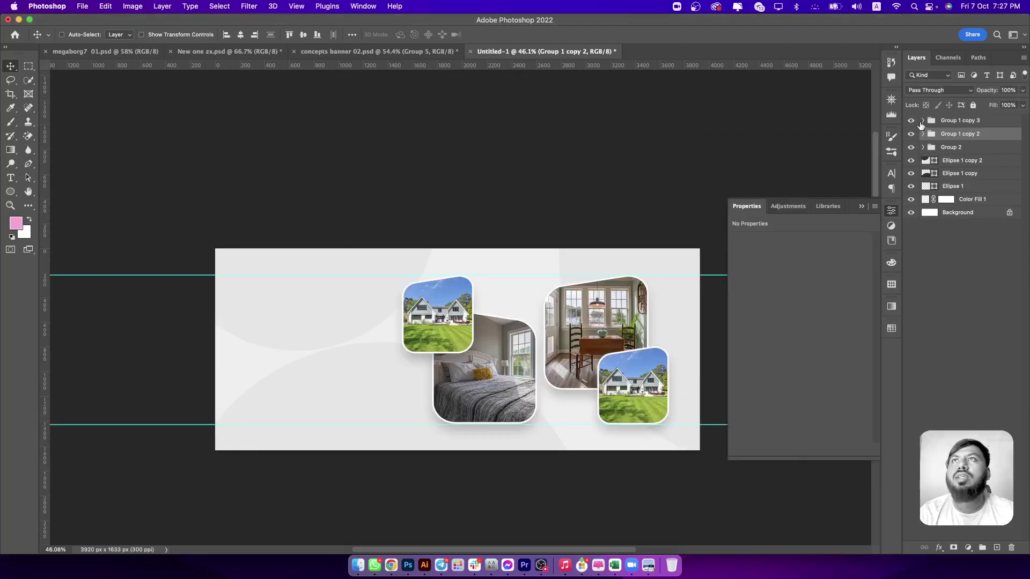
left_click(911, 147)
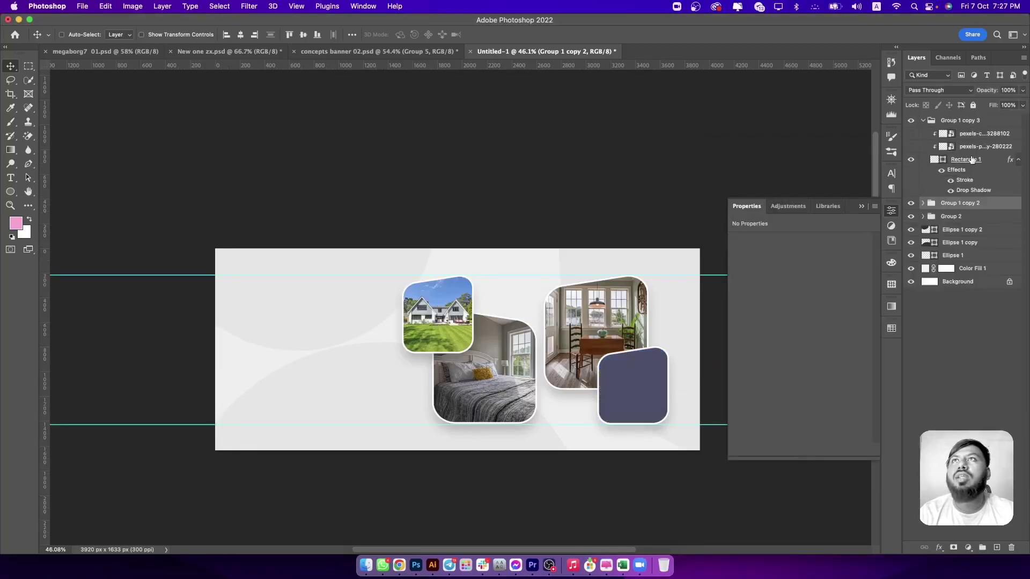
Paste the living-room photo as a smart object and fit it into the lower-right frame.
key("super+v")
key("super+t")
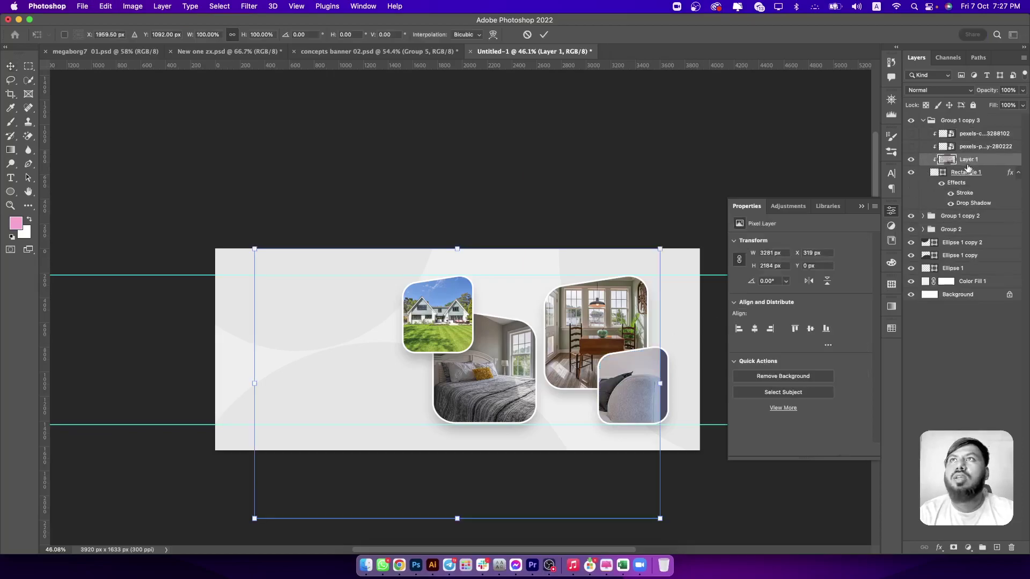
right_click(968, 169)
left_click(903, 345)
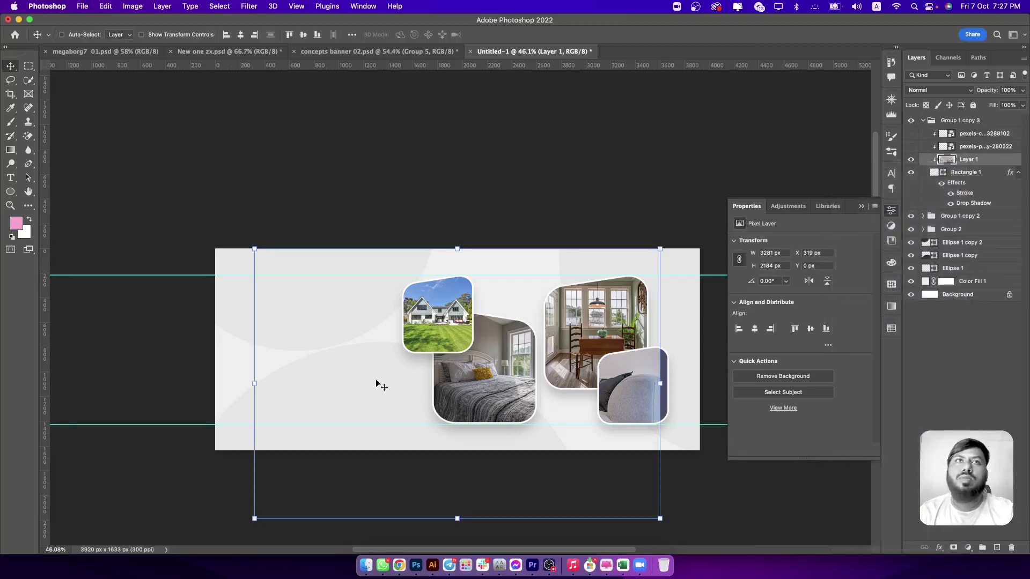
key("super+t")
left_click_drag(258, 382, 495, 382)
left_click_drag(567, 348, 630, 343)
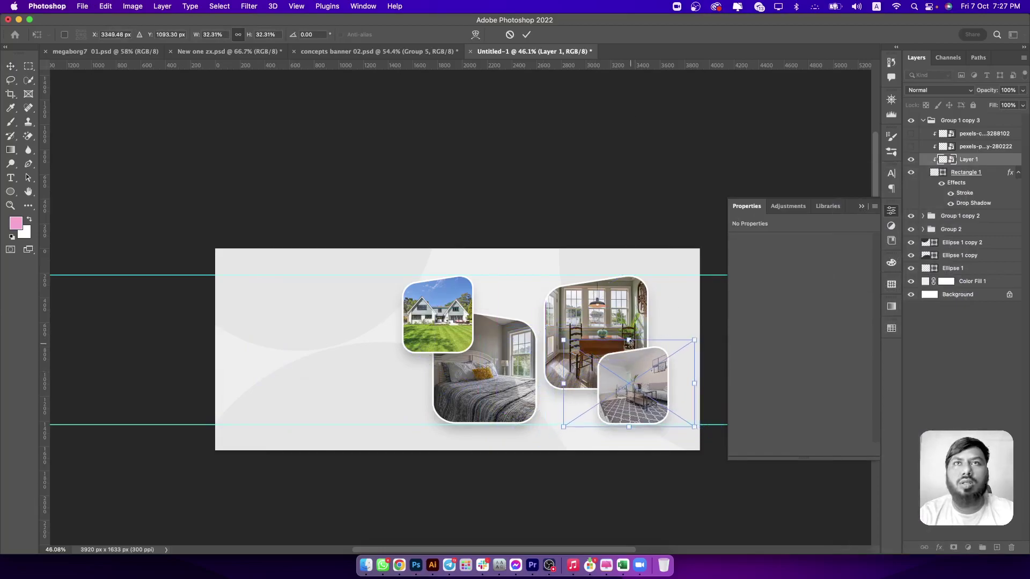
key("Return")
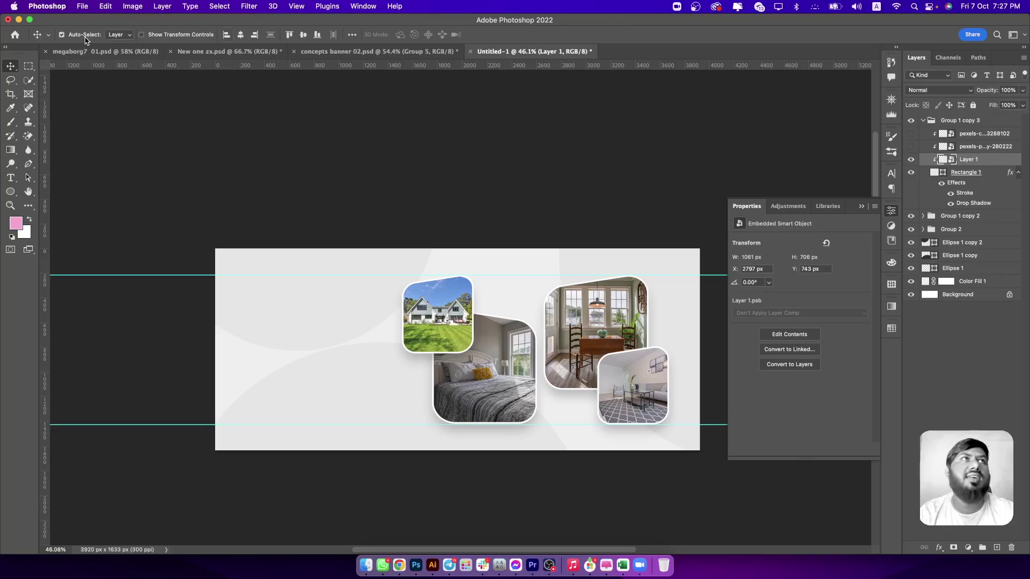
Hide the top-left house photo, leaving that frame empty for another picture.
left_click(411, 327)
left_click(911, 242)
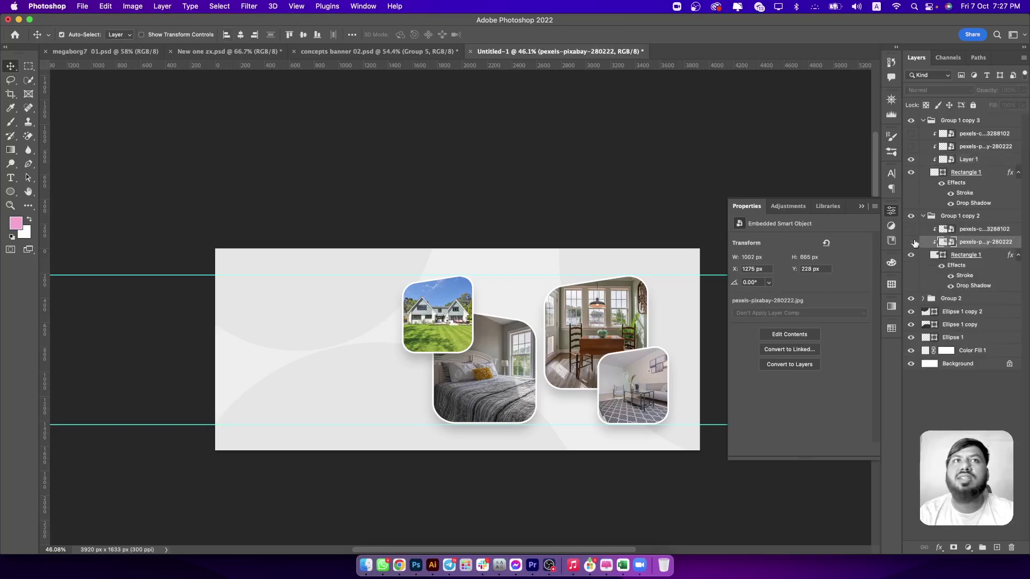
left_click(399, 564)
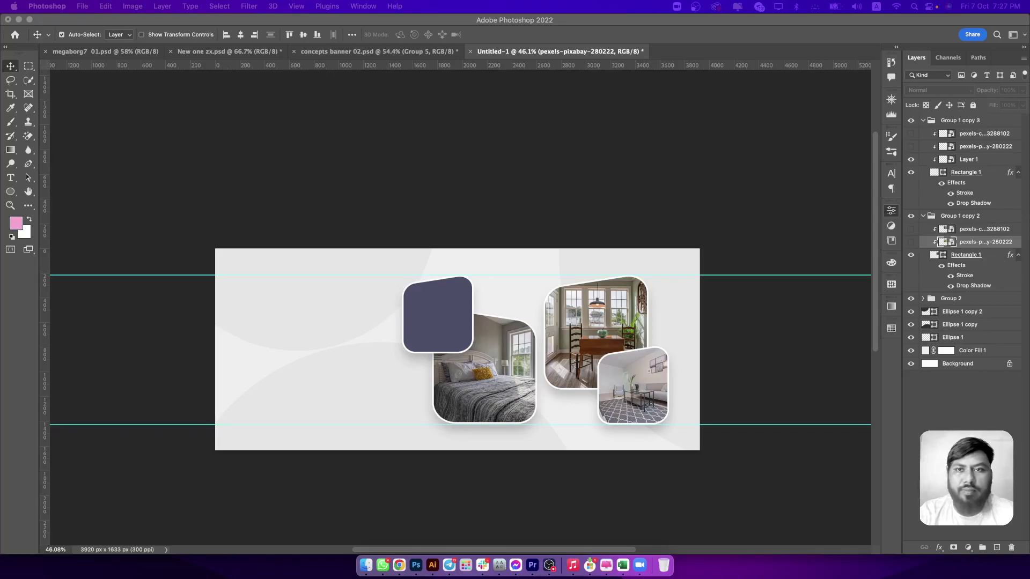
Browse the Pexels results in Chrome and open the living-room photo with the round tufted gray ottoman.
key("super+Tab")
scroll(328, 390, "down", 3)
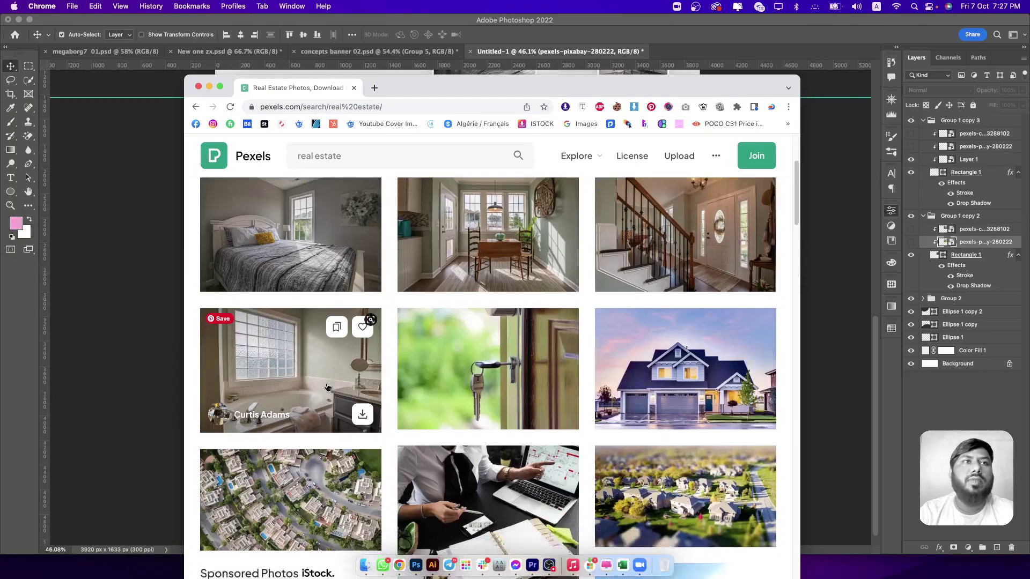
scroll(328, 390, "down", 3)
scroll(328, 390, "down", 3)
scroll(391, 328, "down", 3)
scroll(391, 328, "down", 1)
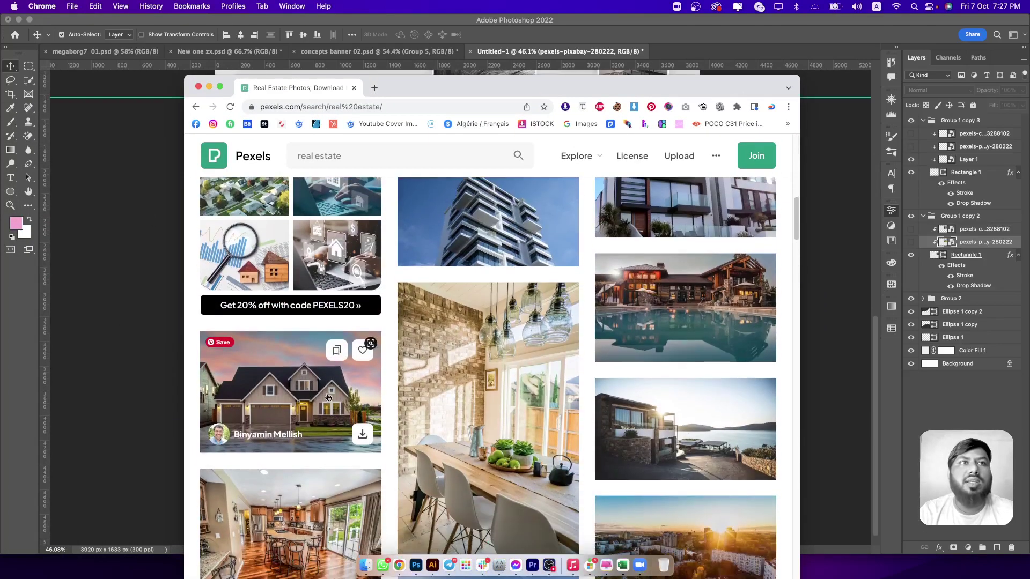
scroll(464, 450, "down", 4)
scroll(463, 449, "down", 2)
scroll(463, 450, "down", 4)
scroll(461, 453, "down", 2)
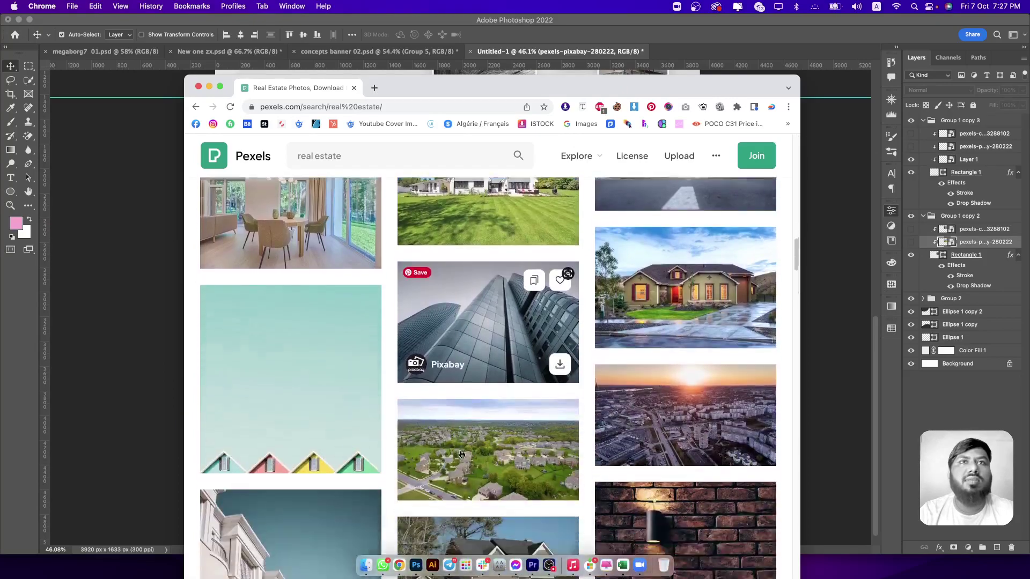
scroll(461, 454, "down", 1)
scroll(460, 454, "up", 1)
scroll(461, 454, "down", 1)
scroll(461, 453, "down", 5)
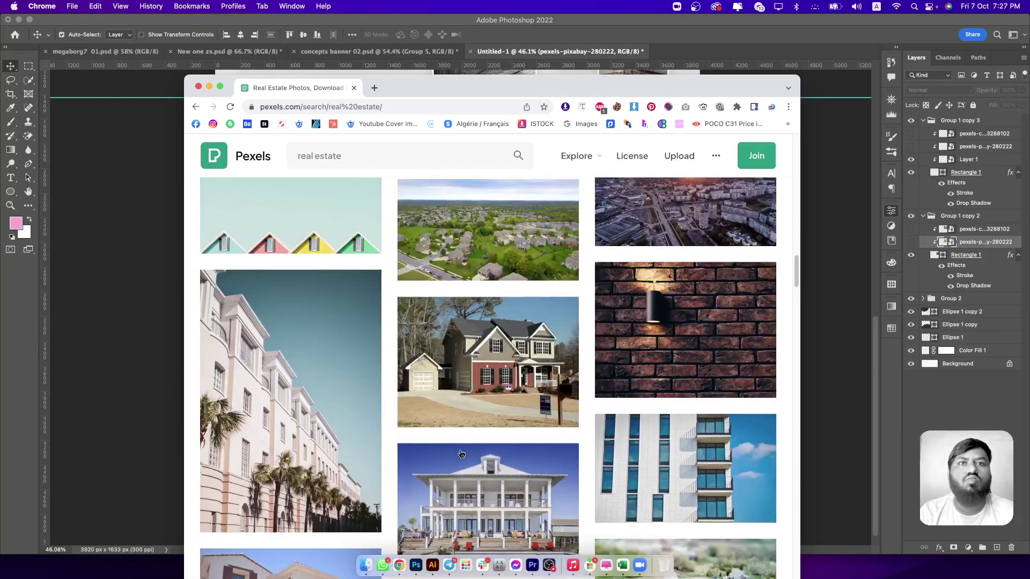
scroll(460, 454, "down", 2)
scroll(461, 454, "down", 5)
scroll(460, 454, "down", 5)
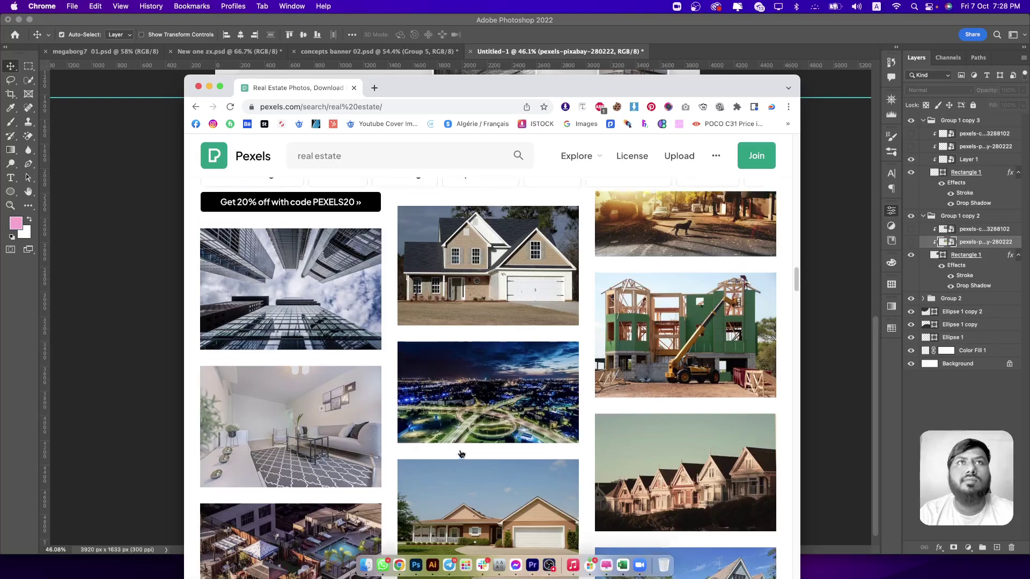
scroll(461, 453, "up", 5)
left_click(464, 430)
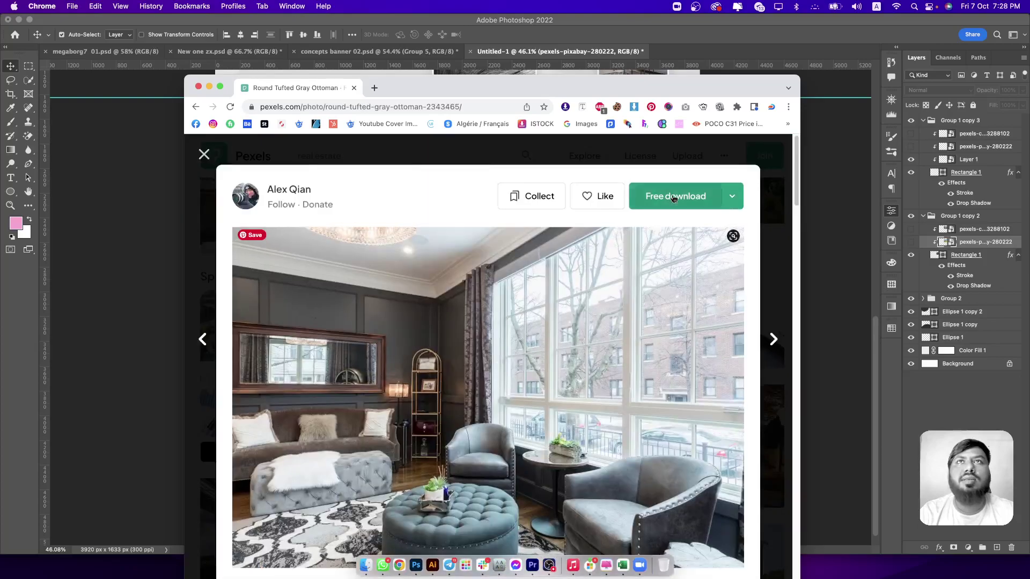
Download the ottoman photo for free and select all of it.
left_click(671, 196)
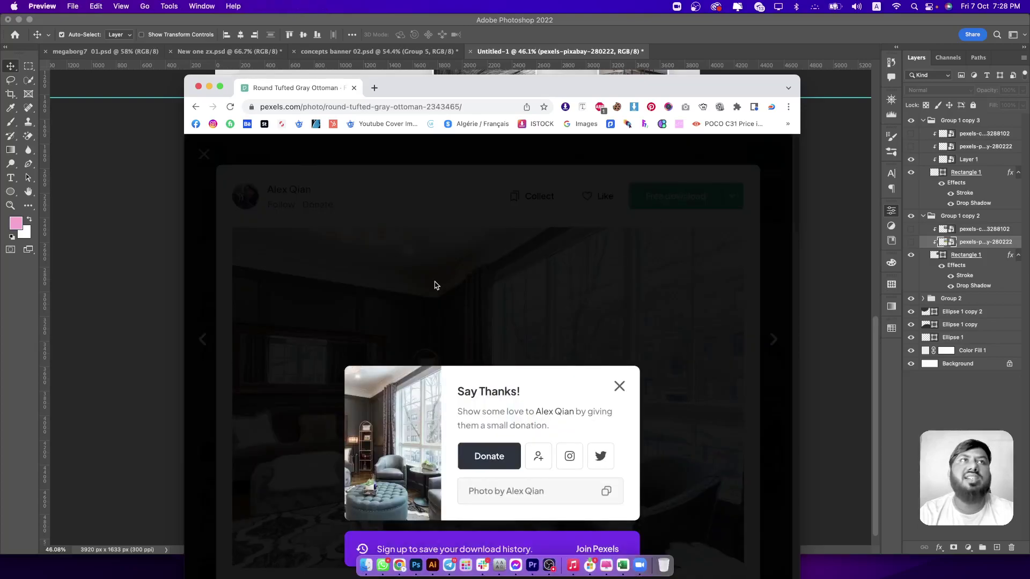
key("super+a")
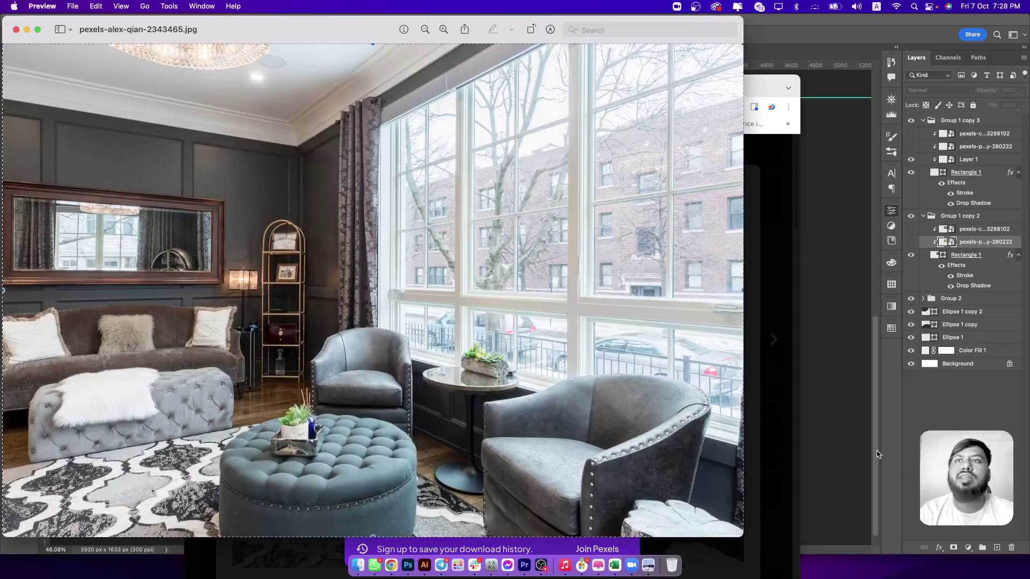
key("super+Tab")
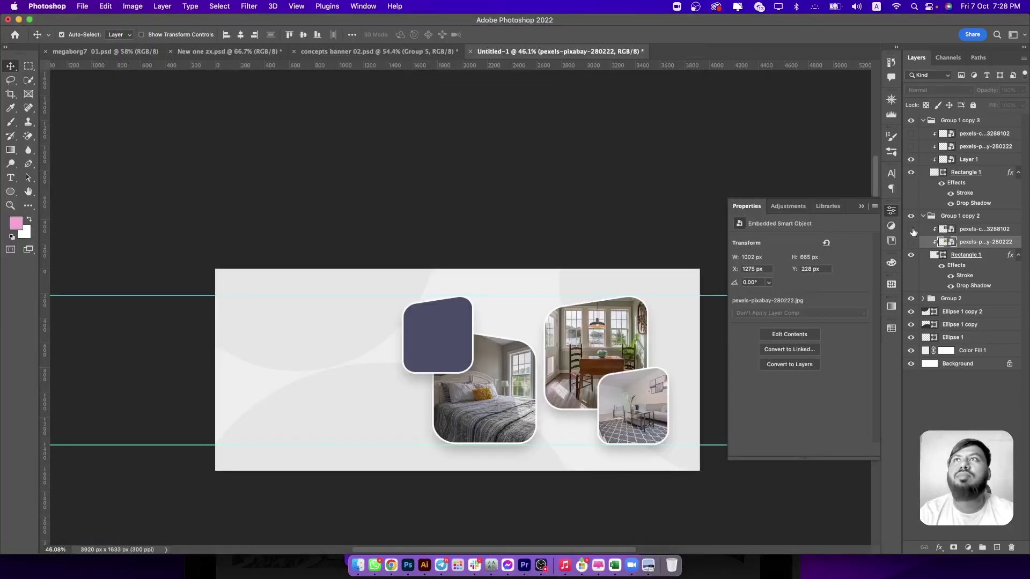
Paste the ottoman photo into the banner and convert its layer to a smart object.
key("super+v")
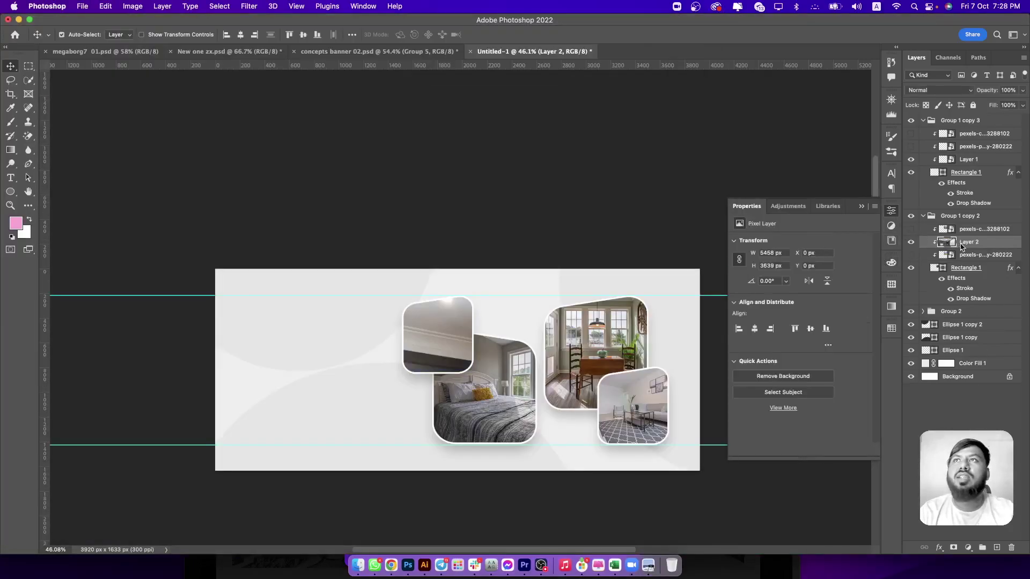
right_click(962, 246)
left_click(946, 485)
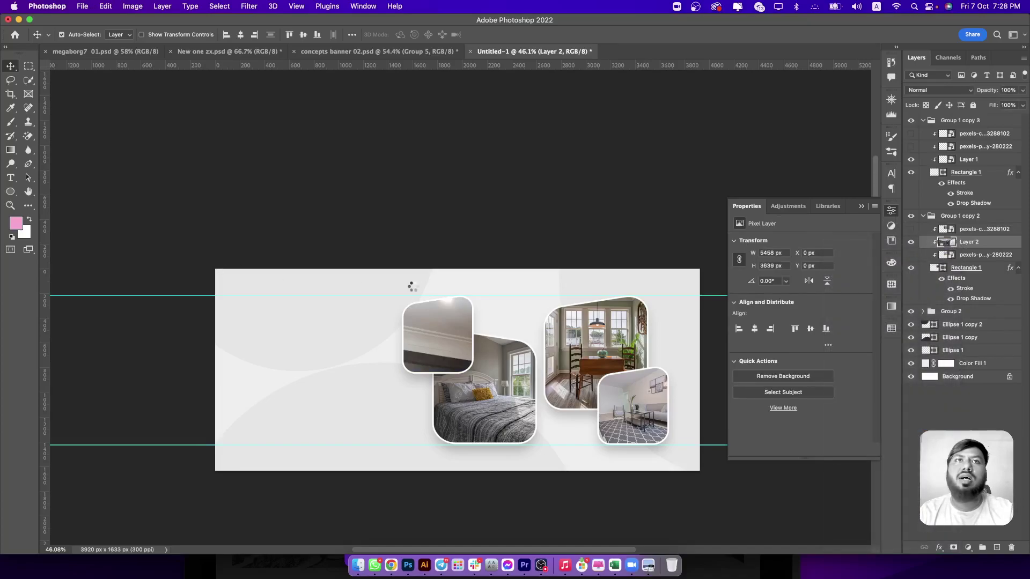
Scale the ottoman photo down and fit it inside the top-left rounded frame.
key("super+t")
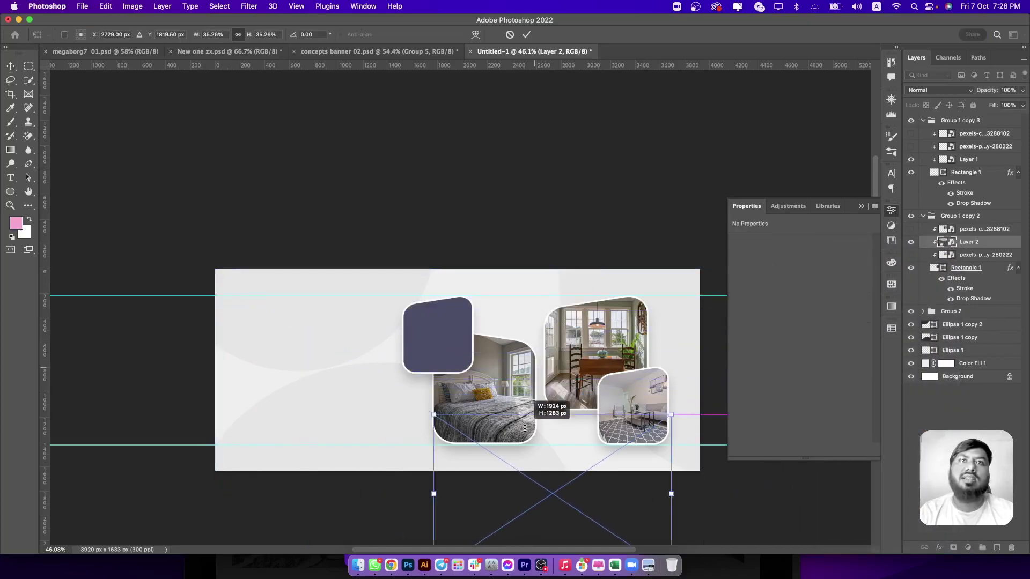
left_click_drag(552, 270, 497, 375)
left_click_drag(513, 413, 432, 310)
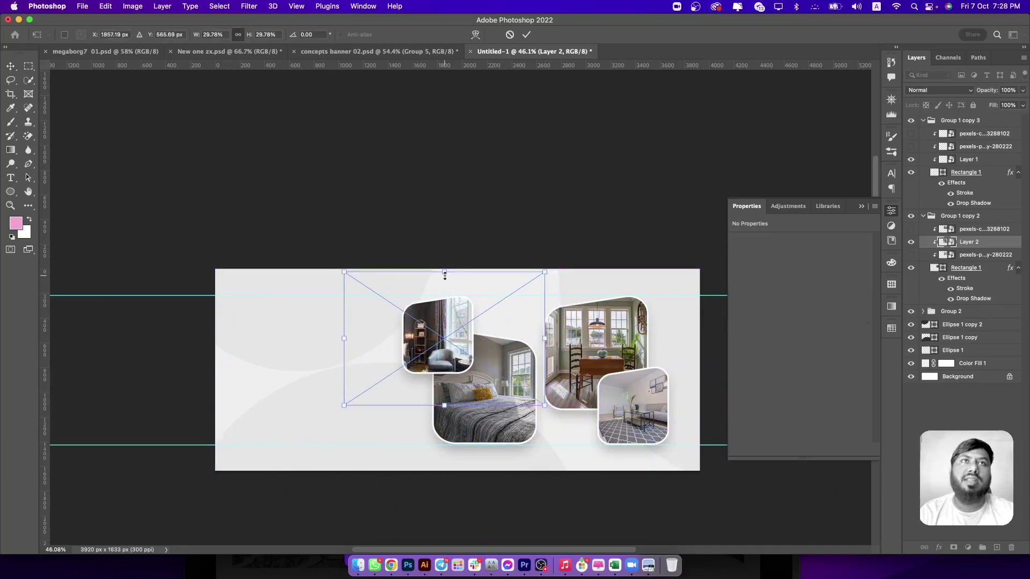
left_click_drag(445, 272, 448, 307)
key("Return")
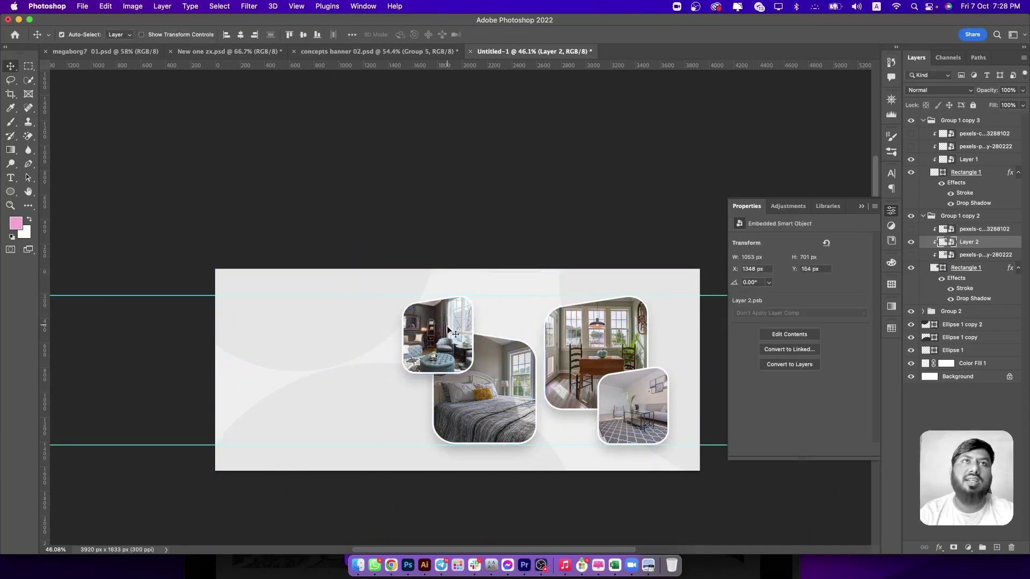
scroll(449, 316, "up", 2)
scroll(447, 333, "down", 1)
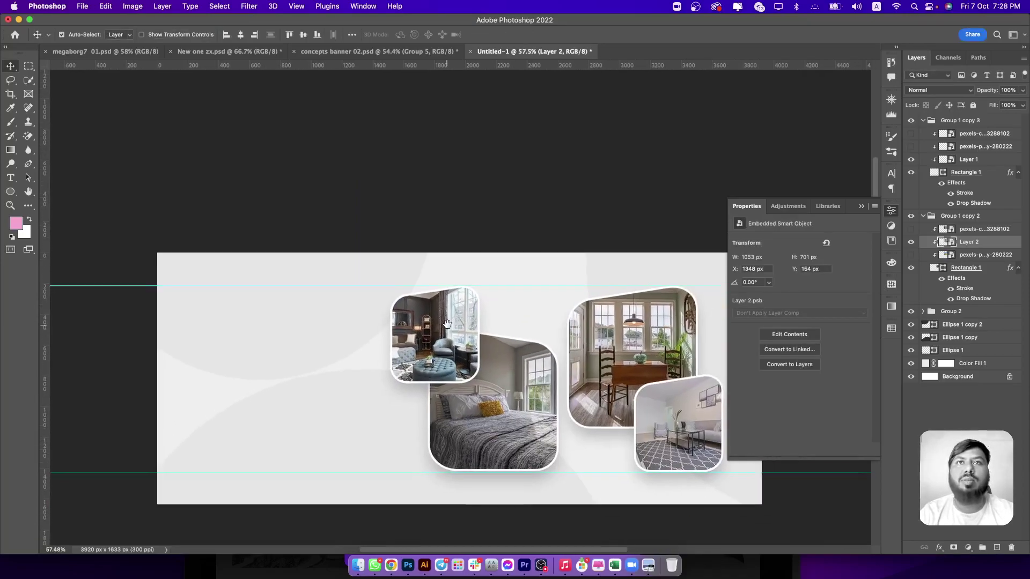
left_click(923, 121)
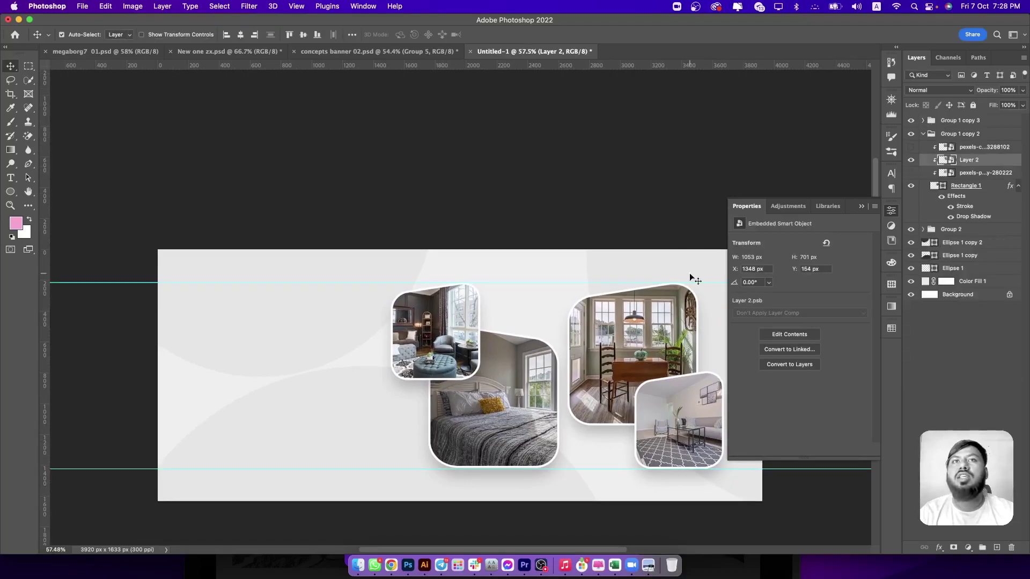
left_click_drag(501, 349, 476, 305)
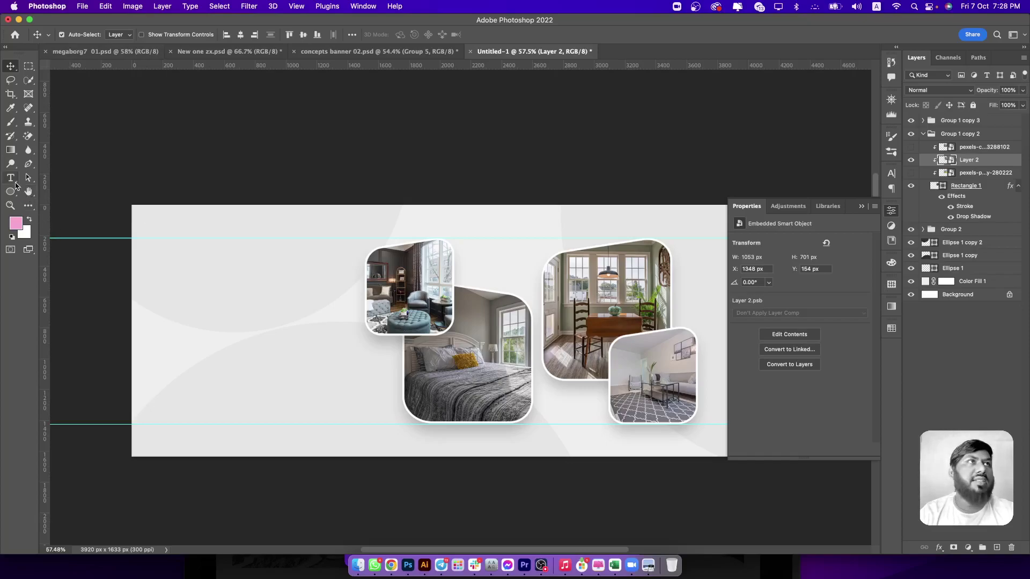
Start a text box left of the photos using the BunkenTechSansProWide-Heavy font.
left_click(10, 178)
left_click(190, 300)
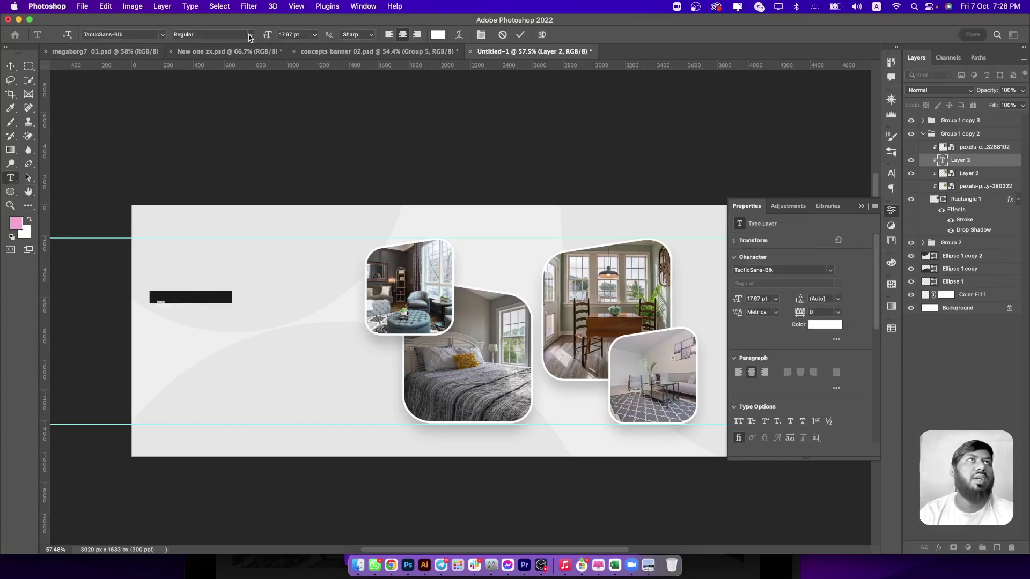
left_click(250, 37)
left_click(136, 36)
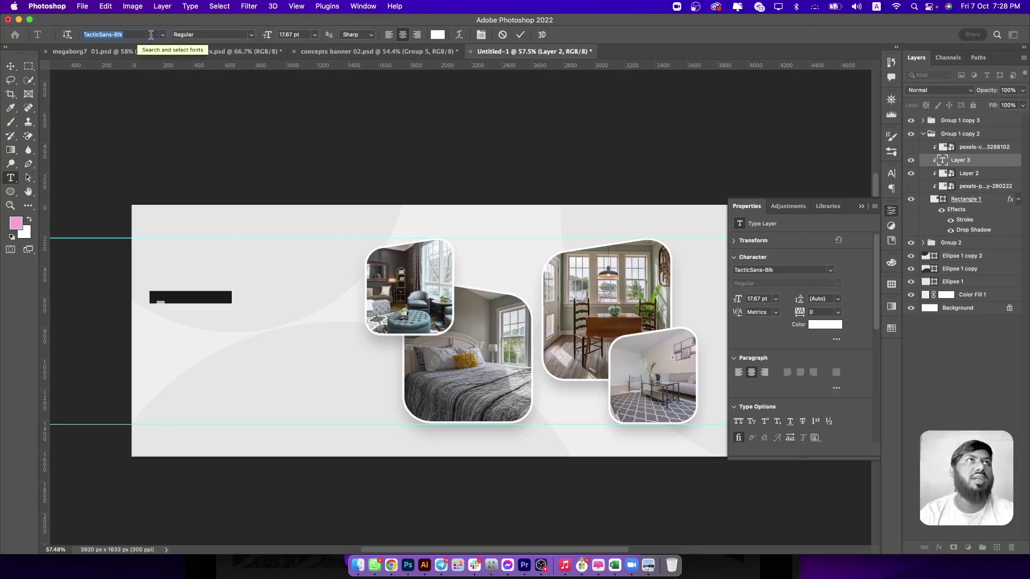
type("BunkenTechSansProWide...")
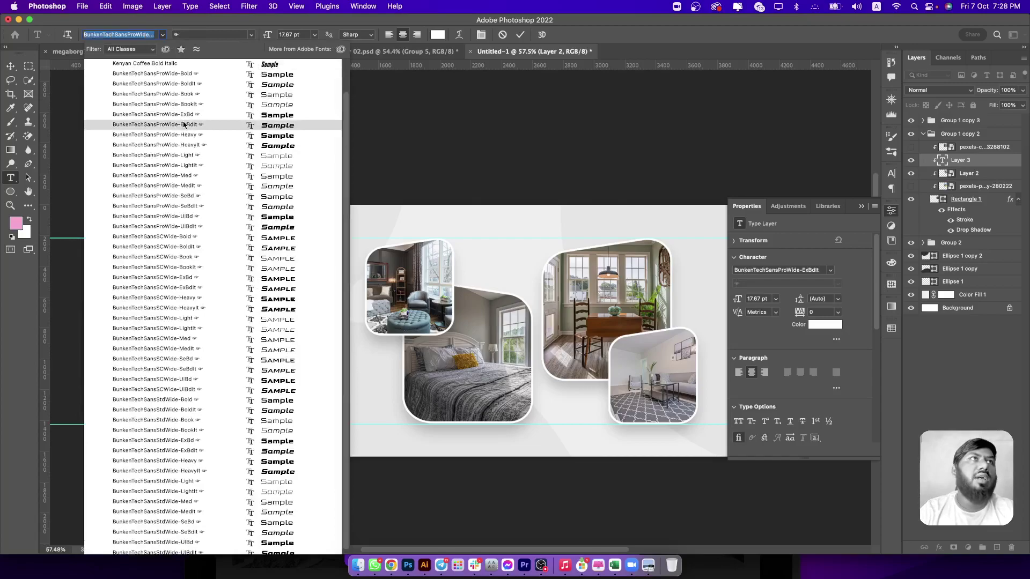
left_click(196, 135)
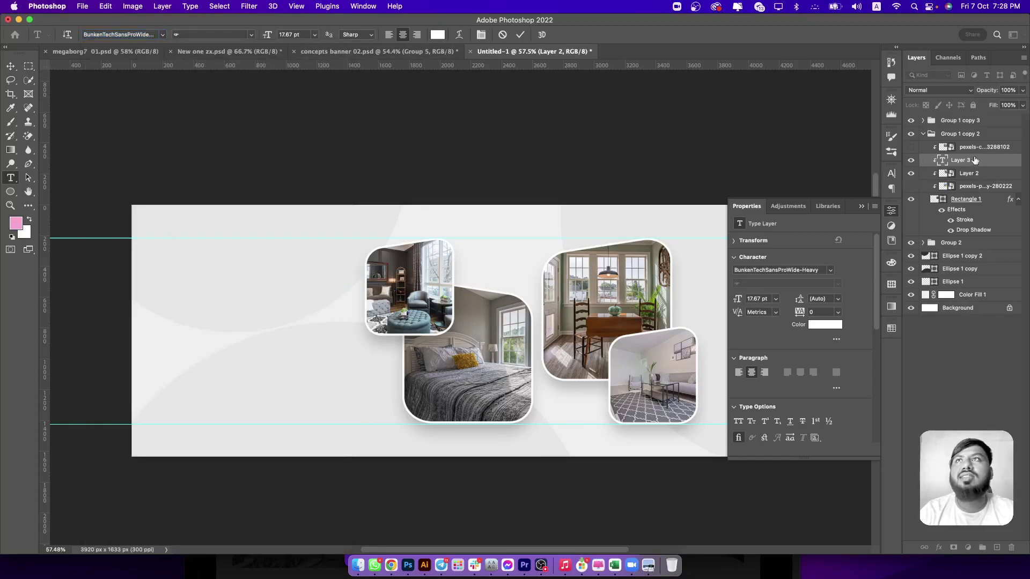
Move the text layer to the top, set it dark grey, and type FIND YOUR.
mouse_move(974, 160)
left_mouse_down()
mouse_move(961, 107)
mouse_move(962, 117)
left_mouse_up()
triple_click(206, 303)
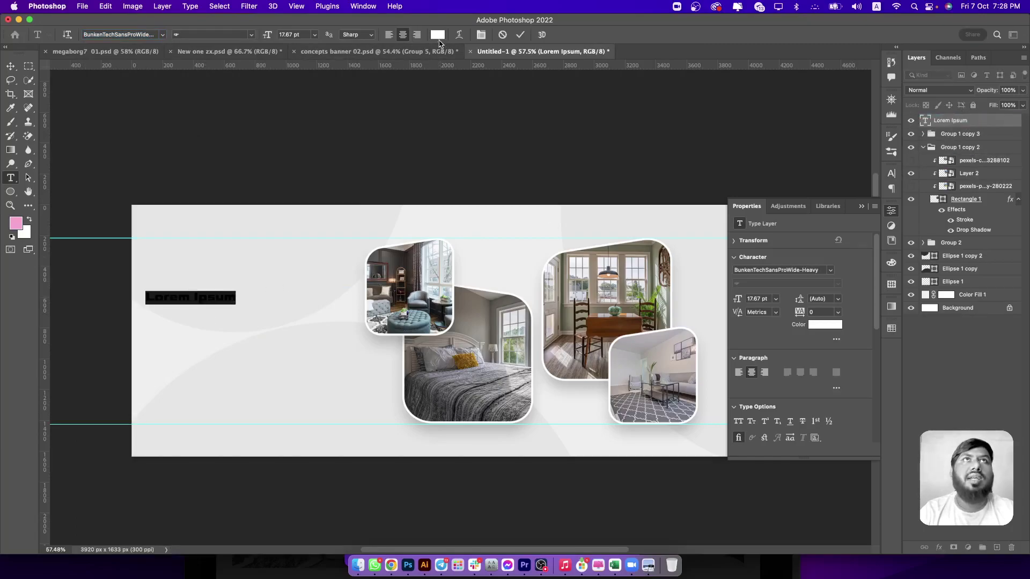
left_click(437, 34)
left_click_drag(694, 442, 647, 440)
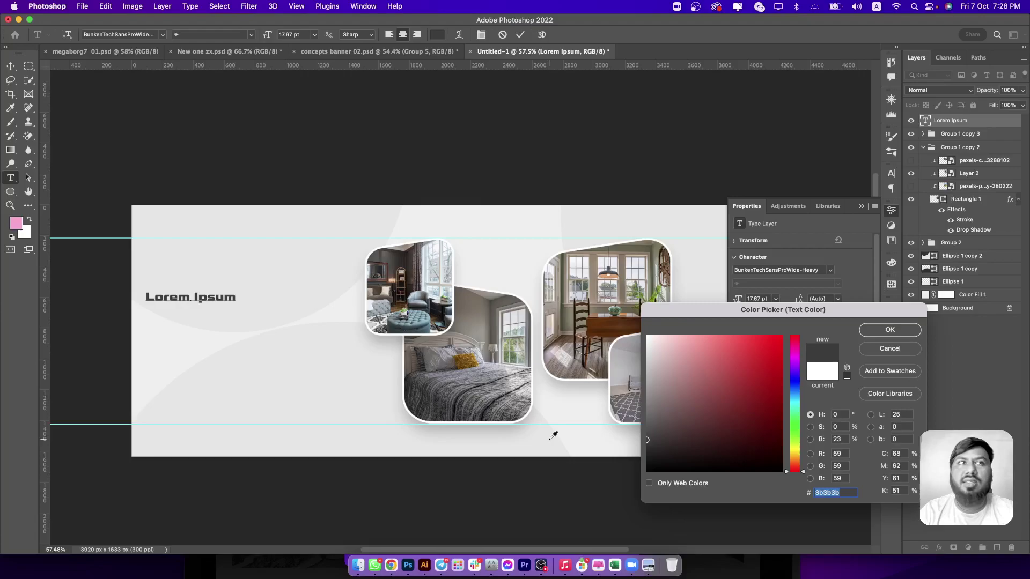
left_click(872, 331)
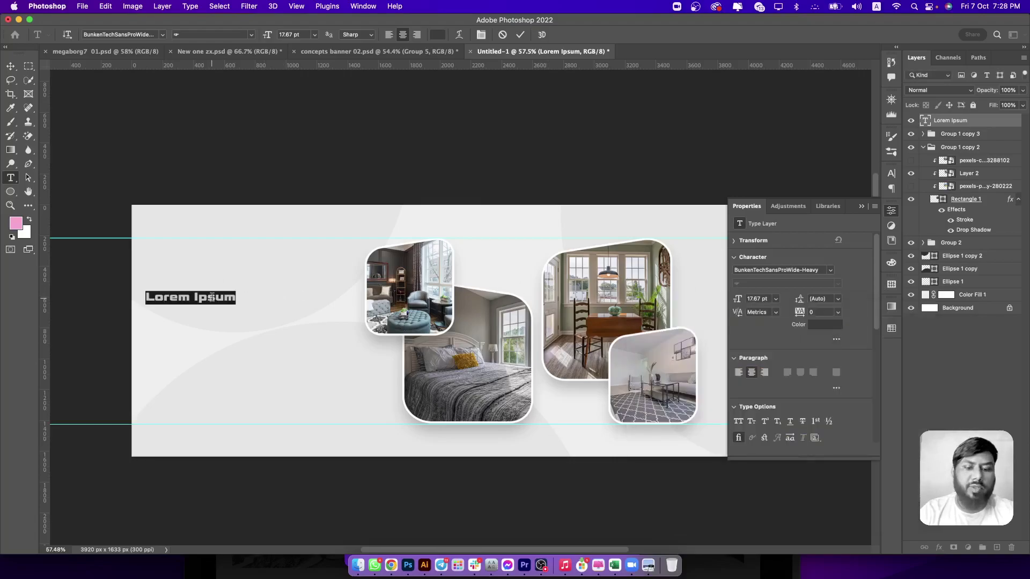
type("FIND YO")
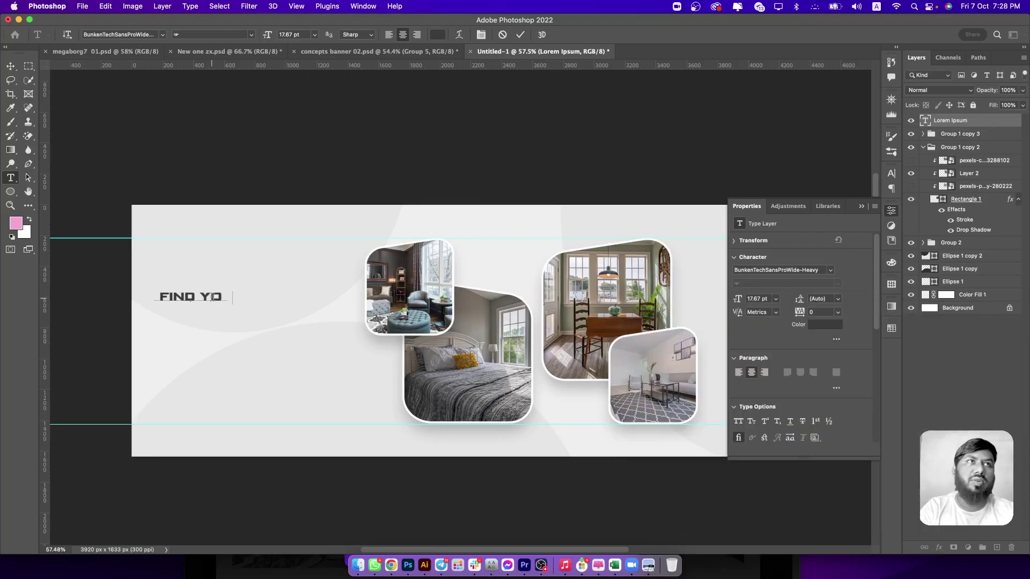
type("UR")
Set FIND YOUR to Samsung Sharp Sans Bold and shift it slightly right.
key("super+a")
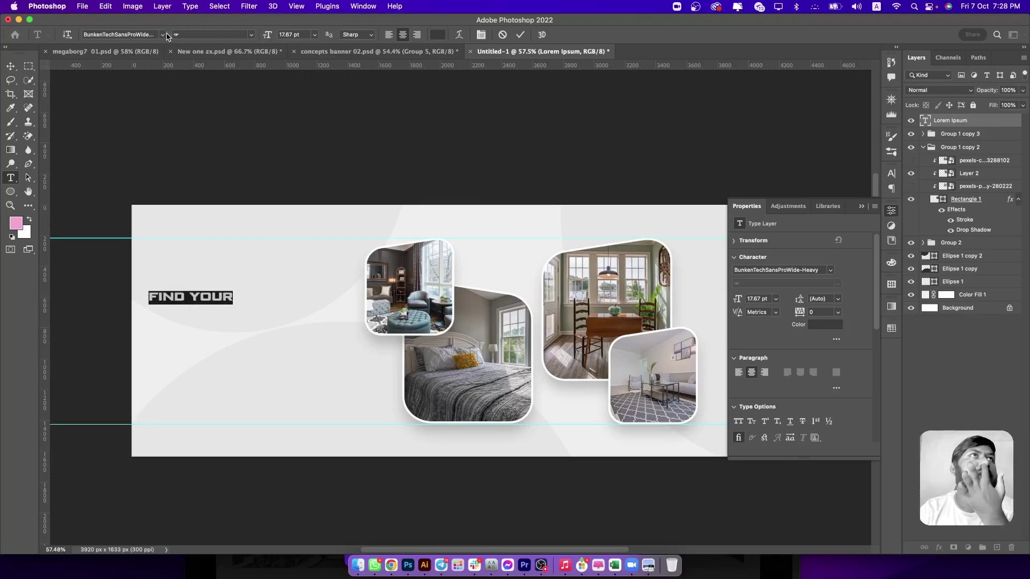
left_click(162, 34)
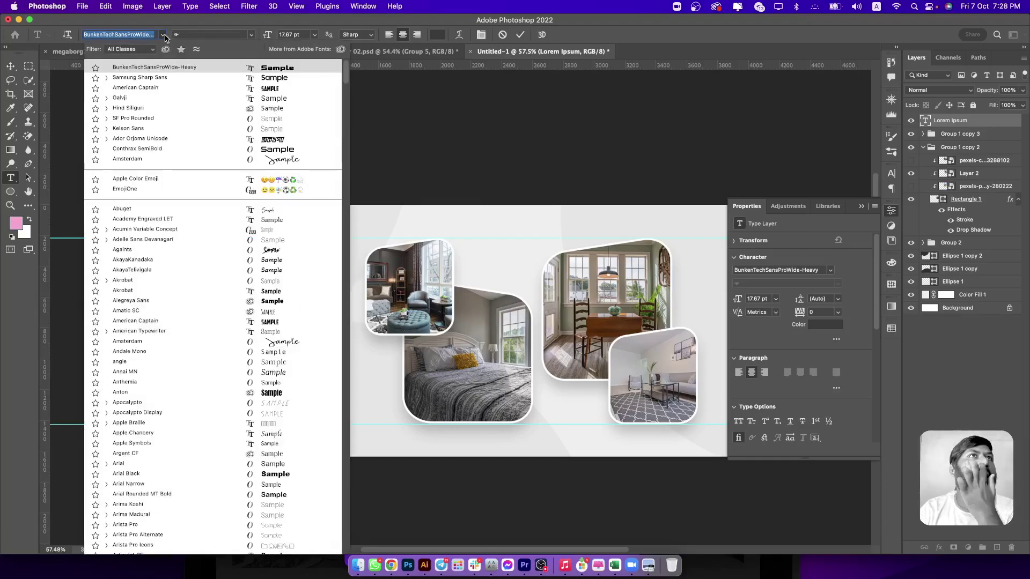
left_click(260, 82)
left_click(192, 295)
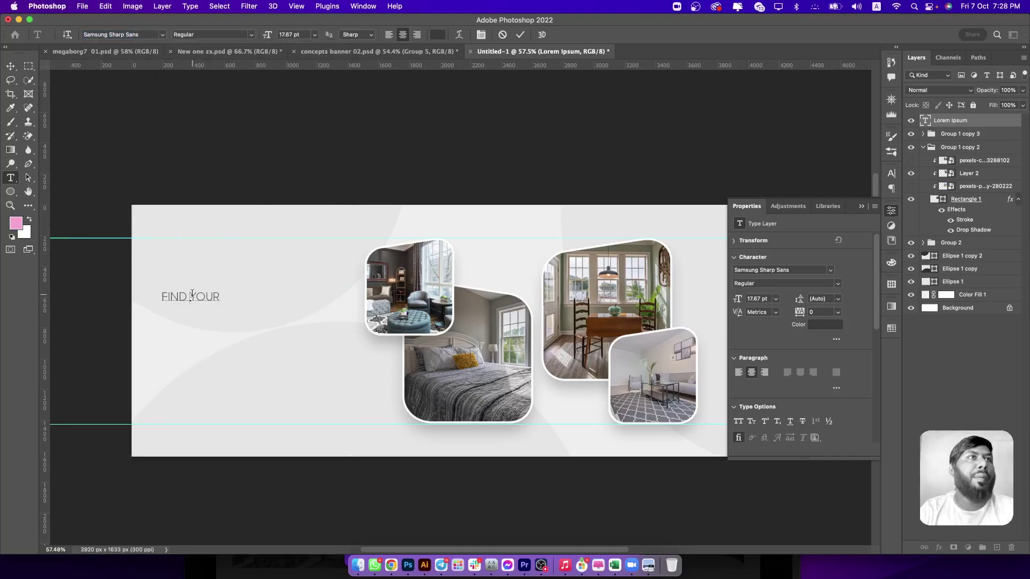
key("super+a")
left_click(248, 34)
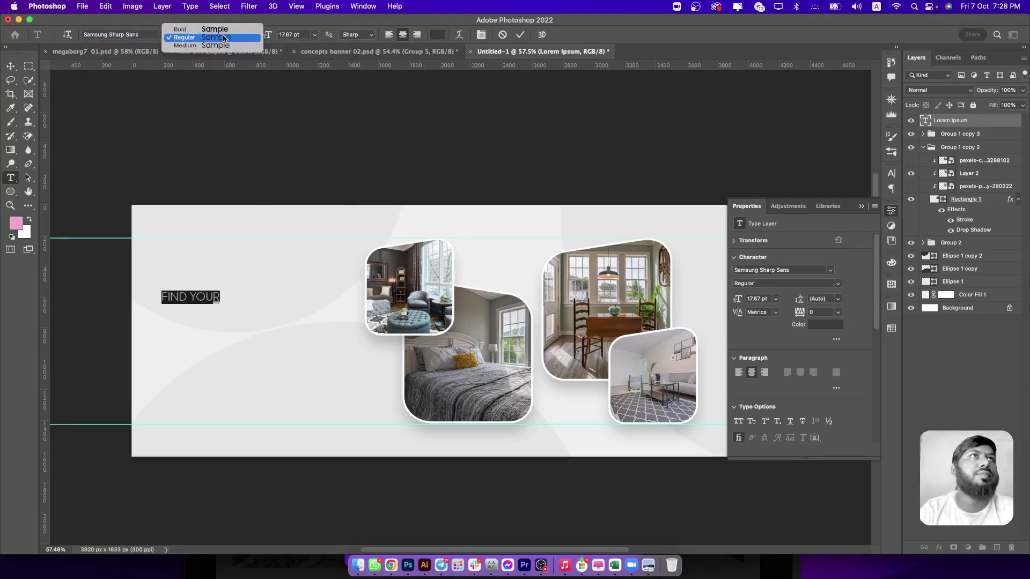
key("Return")
left_click(16, 69)
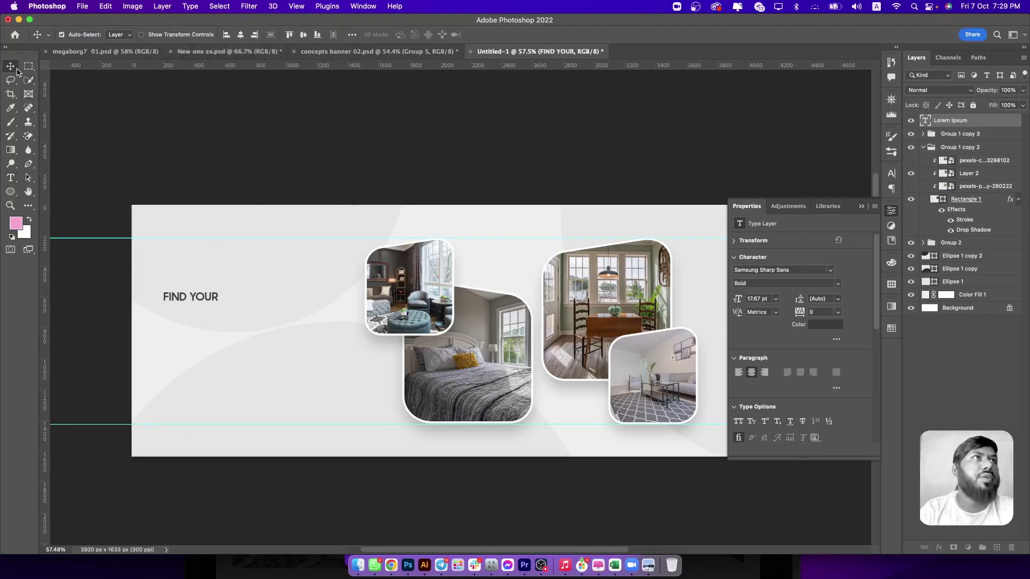
left_click_drag(222, 306, 238, 306)
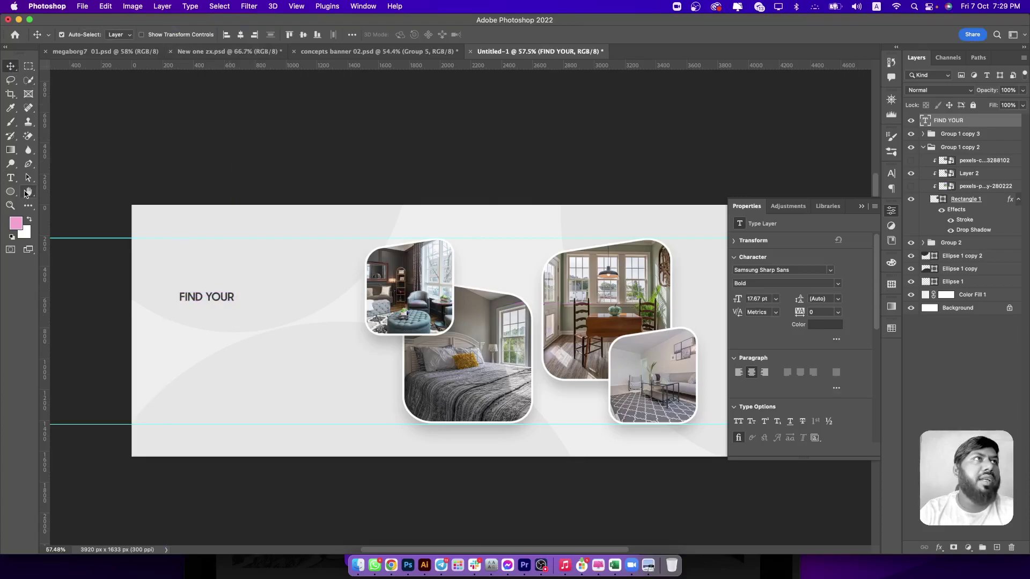
Type DREAM HOME on two lines below FIND YOUR and left-align it.
key("t")
left_click(193, 323)
key("BackSpace")
type("DRE")
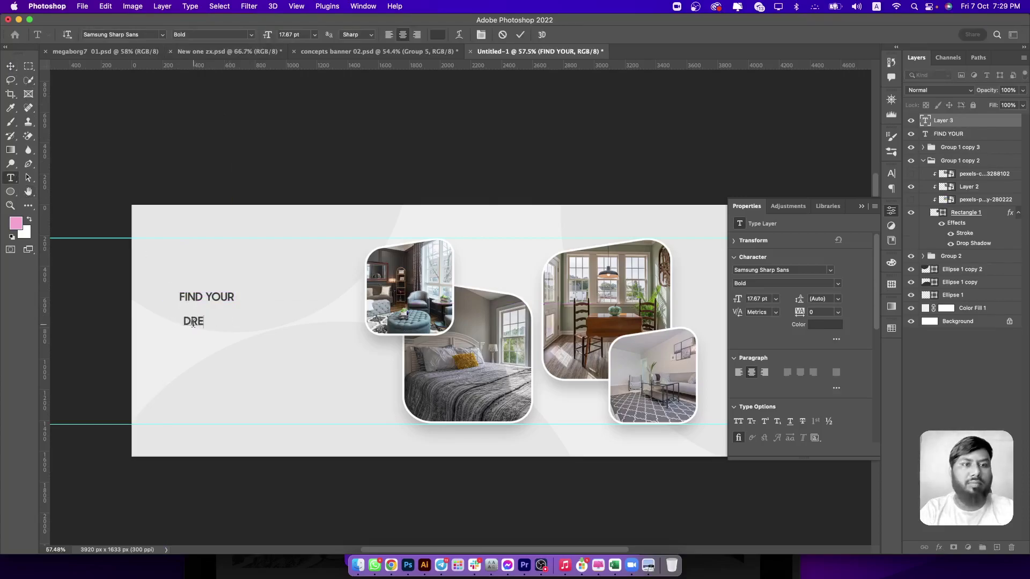
type("AM H")
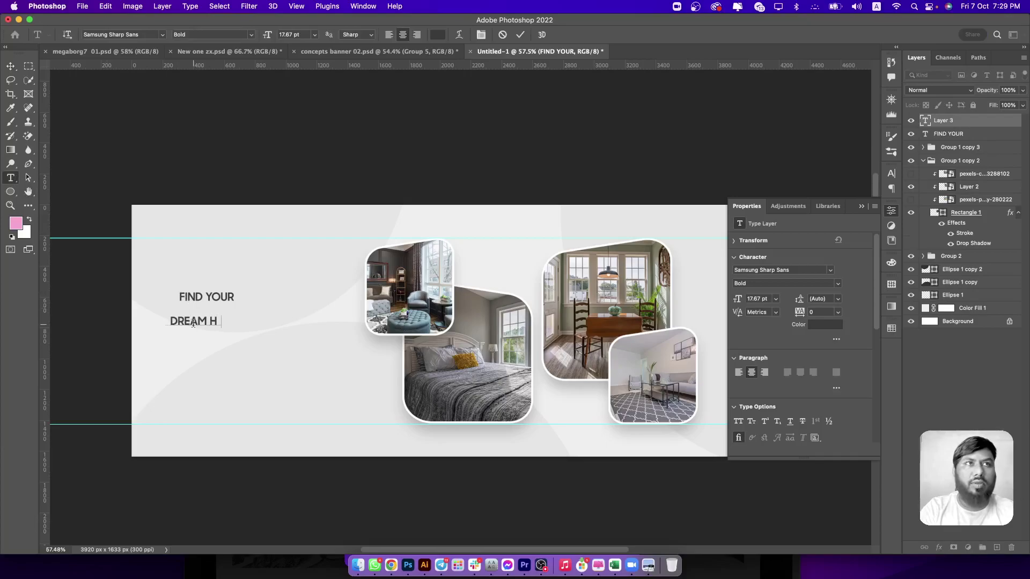
type("O")
key("BackSpace")
key("BackSpace")
key("BackSpace")
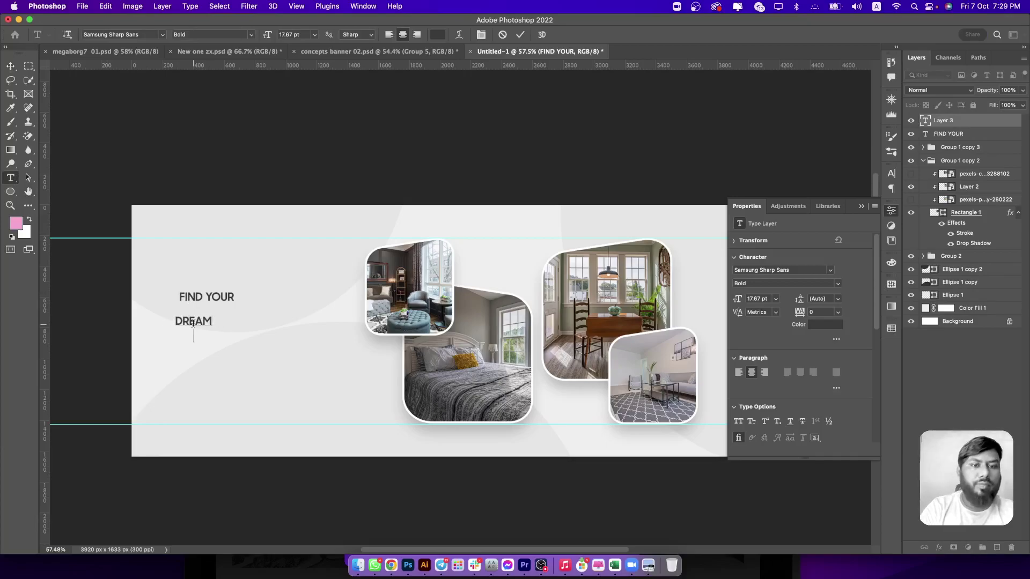
type("HOUSE")
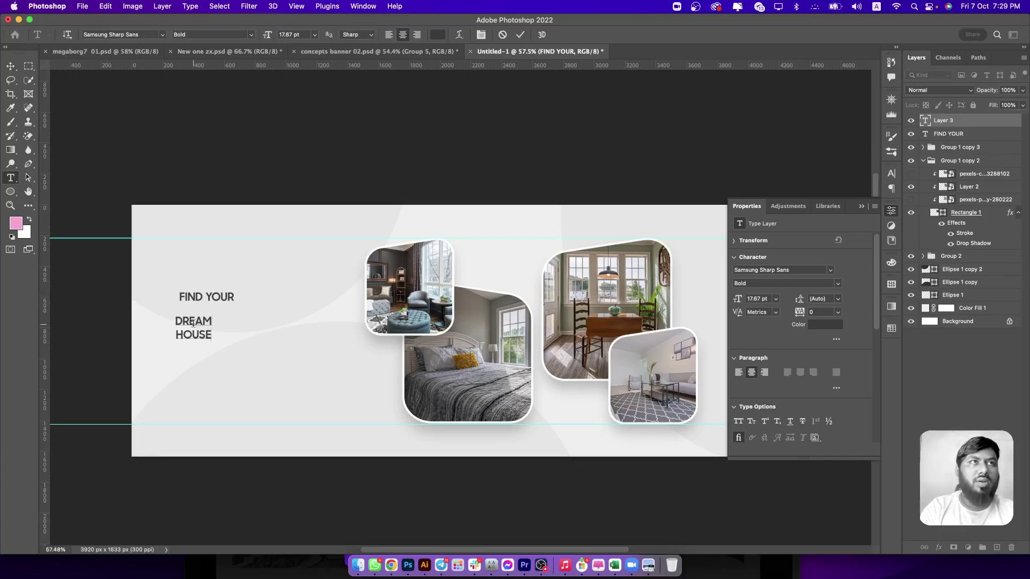
key("BackSpace")
key("BackSpace")
type("ME")
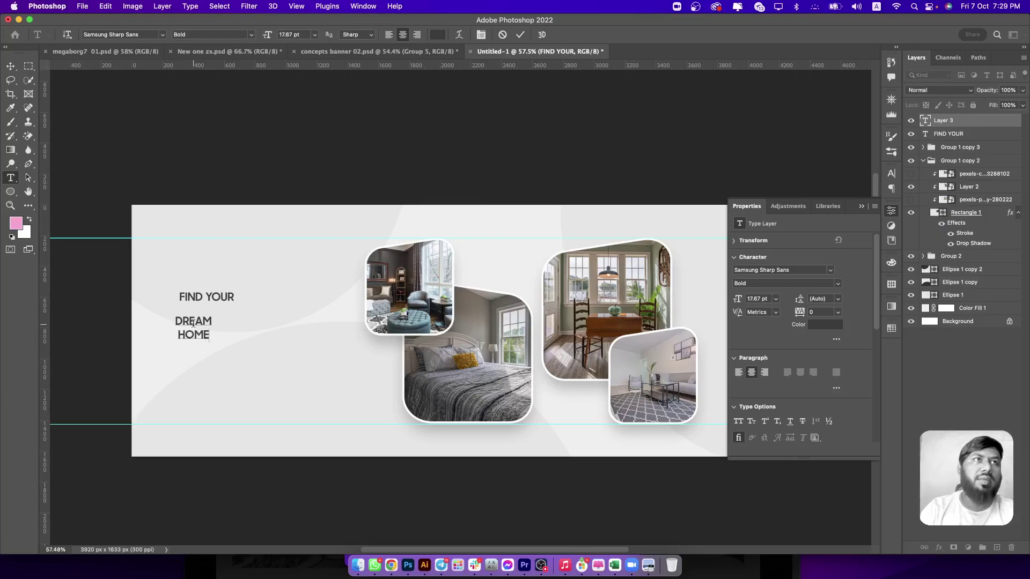
key("ctrl+a")
left_click(388, 35)
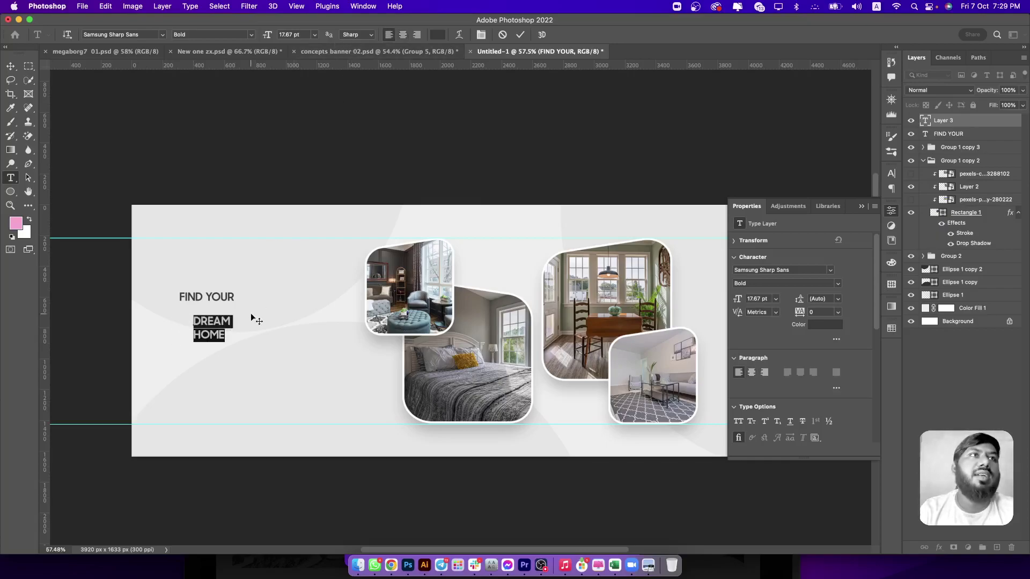
left_click(11, 66)
Enlarge DREAM HOME to about 431%, place it under FIND YOUR, and tighten leading to 65 pt.
key("ctrl+t")
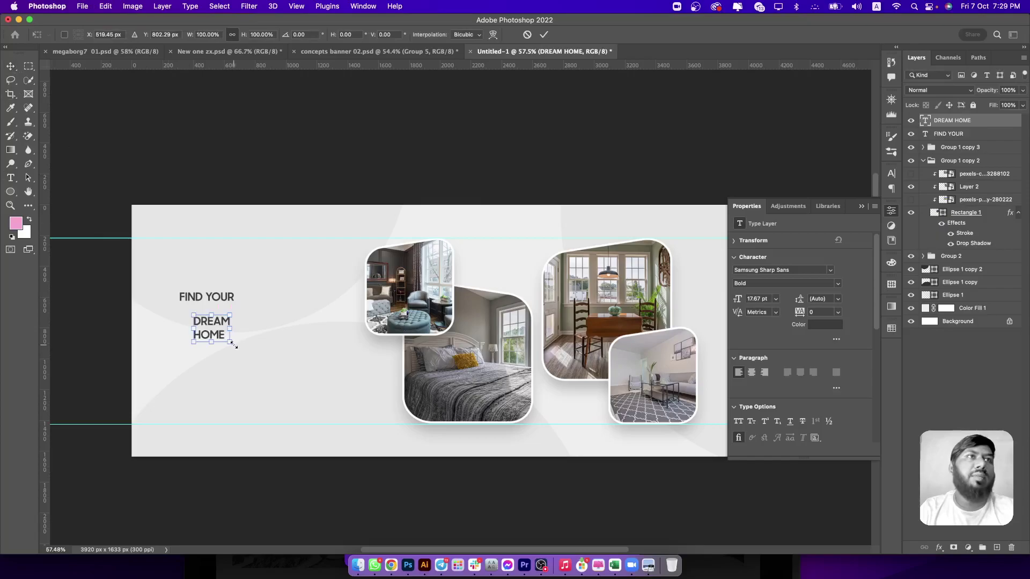
left_click_drag(232, 342, 351, 430)
left_click_drag(293, 348, 279, 337)
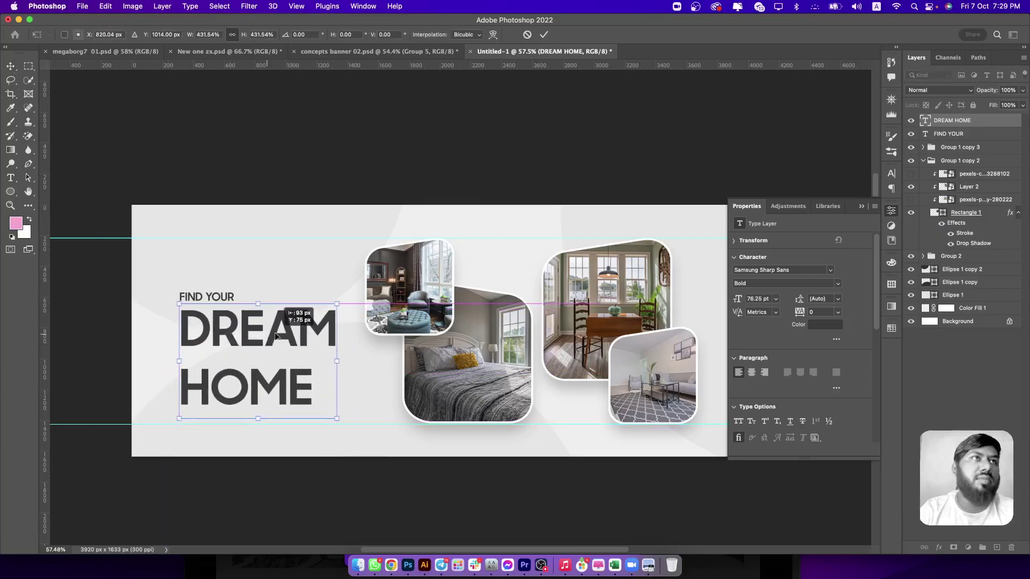
key("Return")
left_click(818, 299)
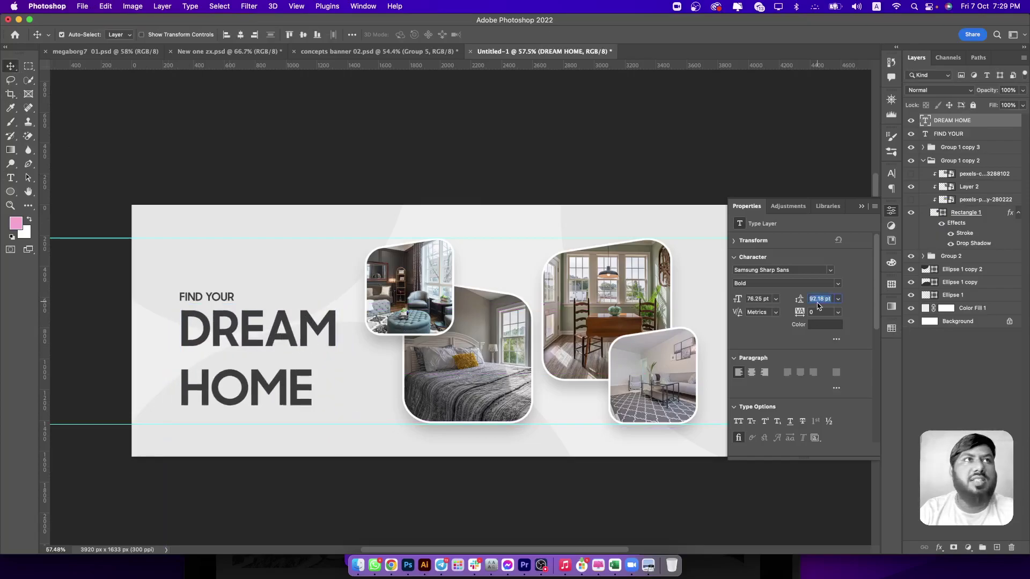
scroll(820, 304, "down", 20)
scroll(818, 304, "up", 1)
type("68")
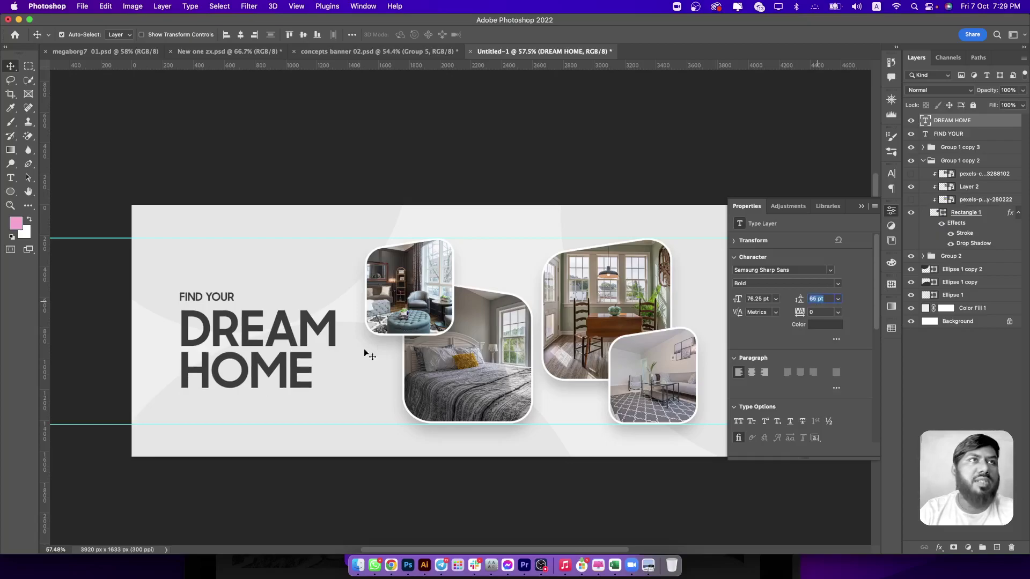
left_click(275, 349)
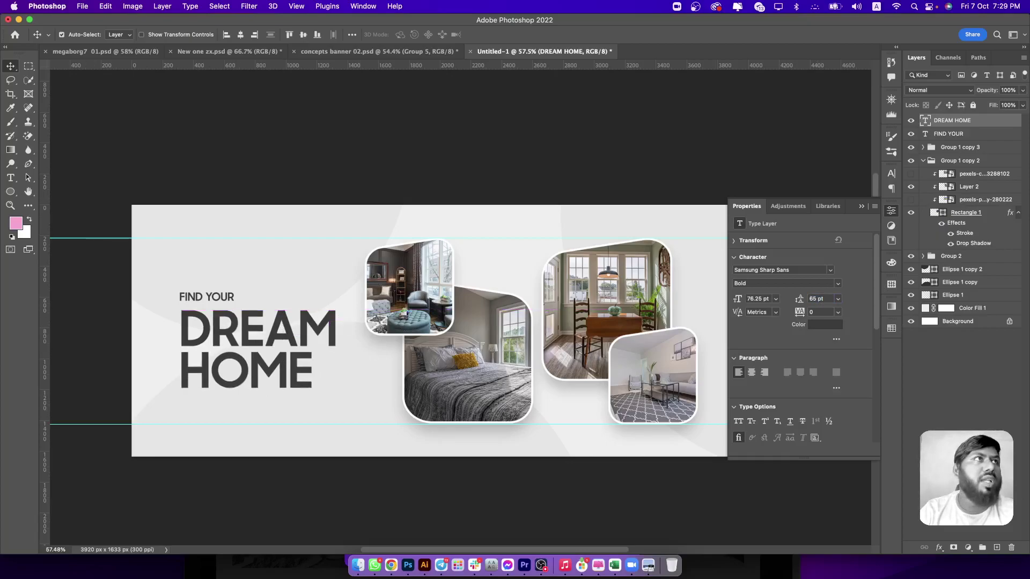
left_click(16, 181)
Recolour DREAM HOME with the grey sampled from the bedspread in the photo.
left_click(206, 339)
key("super+a")
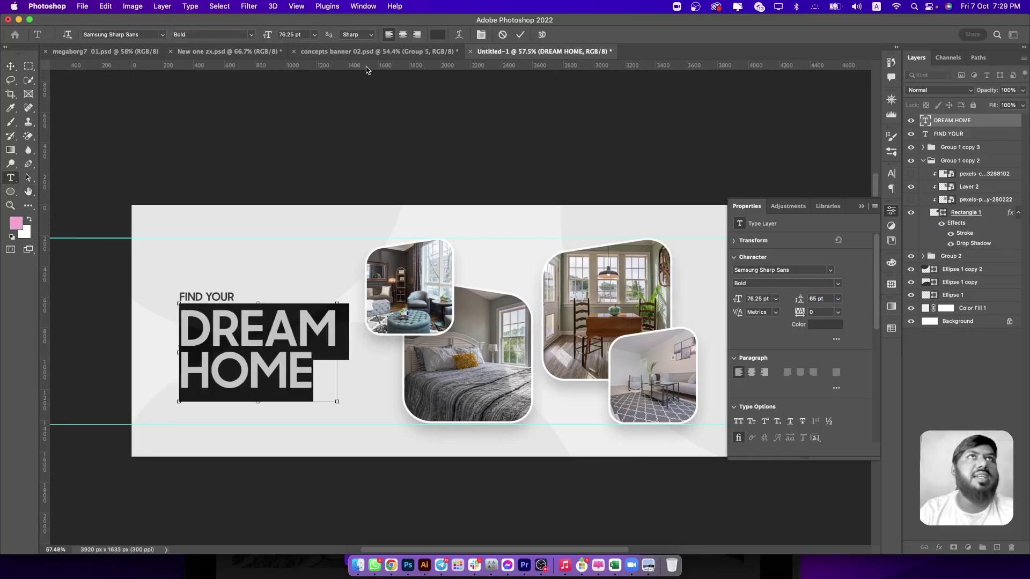
left_click(442, 35)
left_click(604, 334)
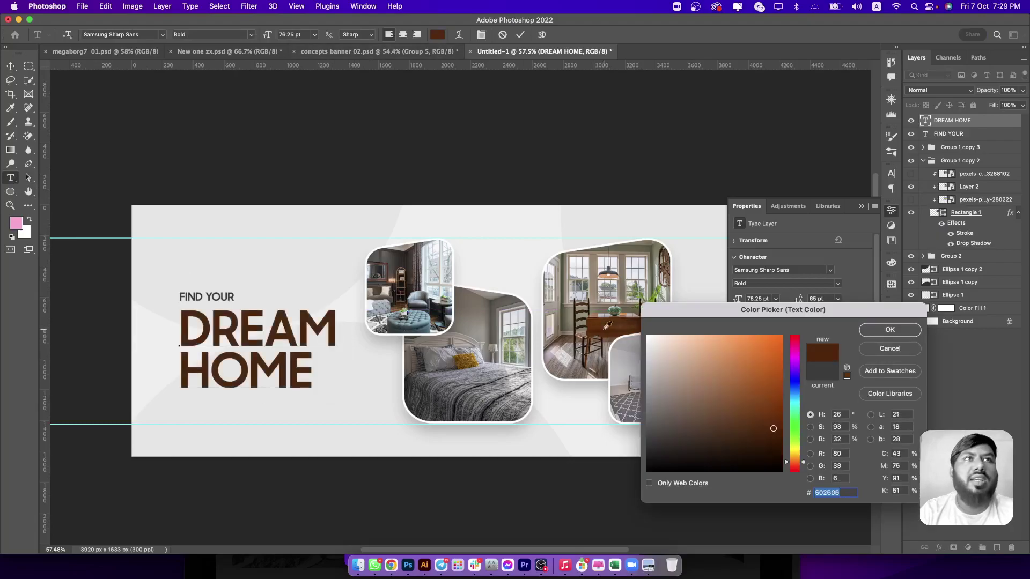
left_click(567, 360)
left_click(464, 365)
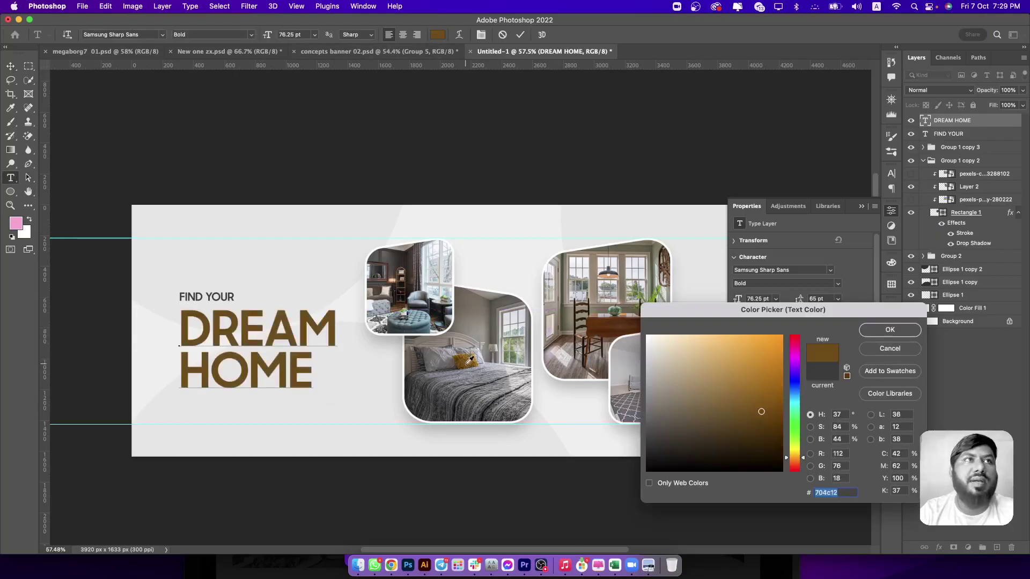
left_click_drag(628, 413, 498, 406)
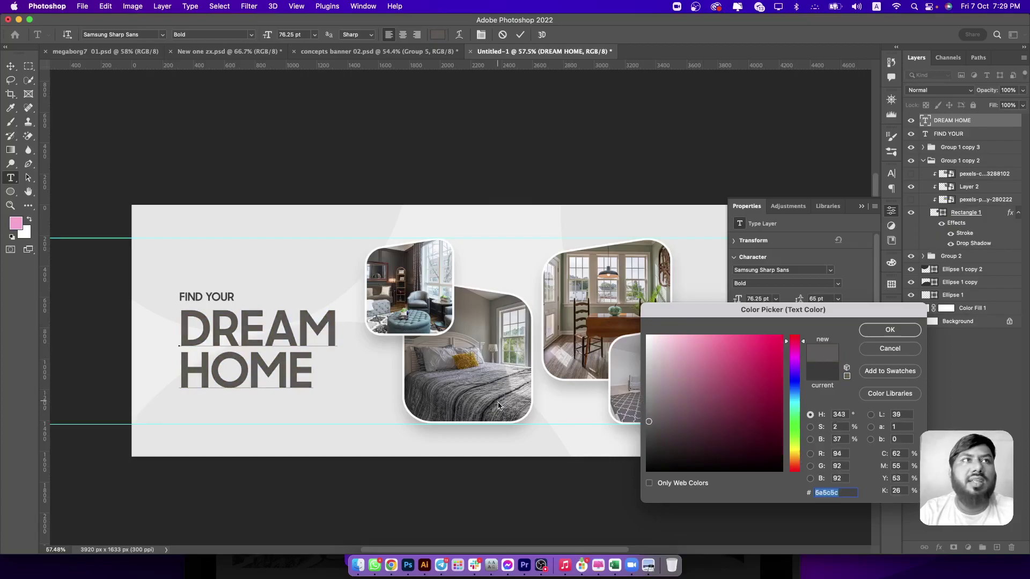
left_click(884, 334)
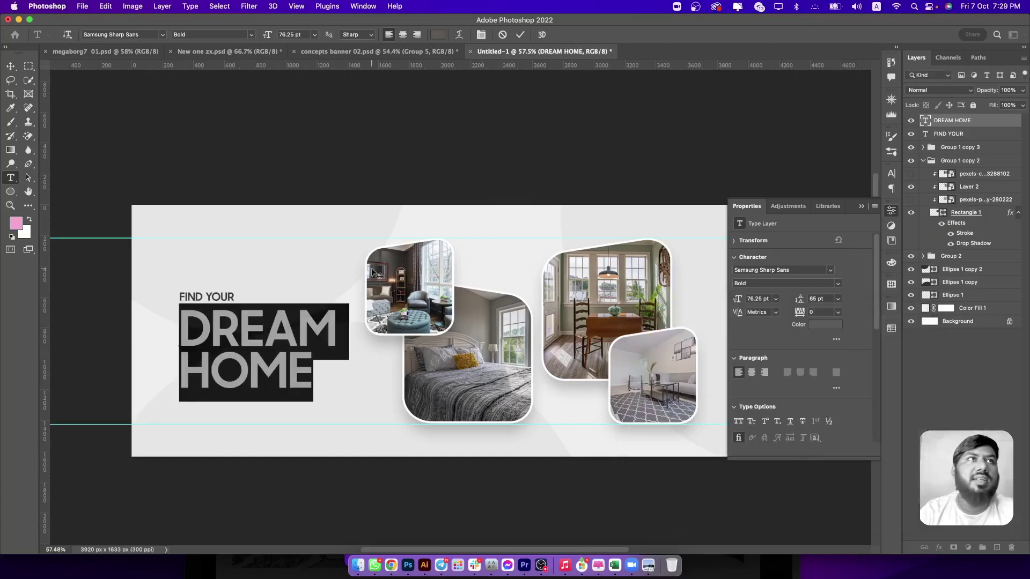
left_click(11, 66)
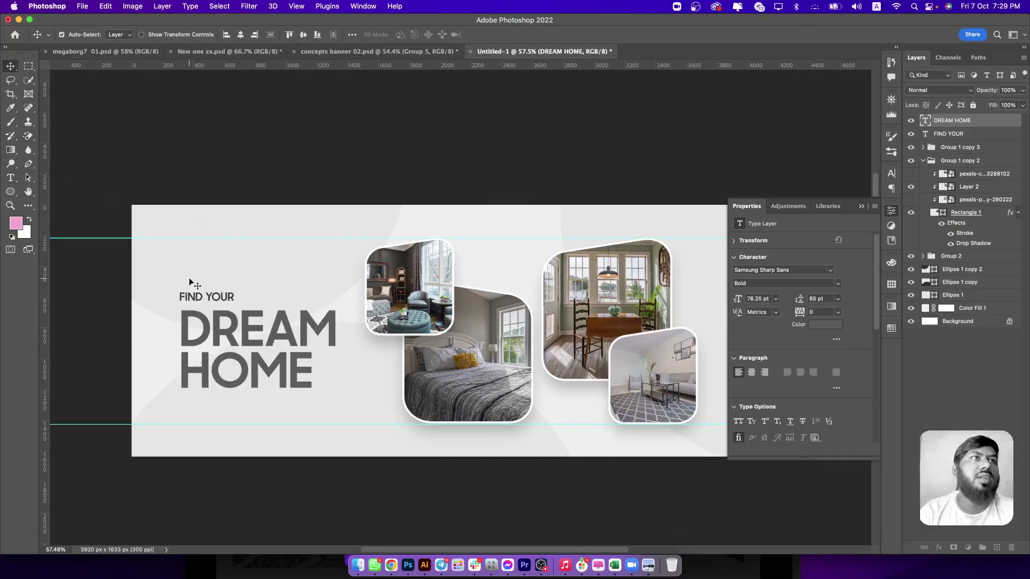
Give FIND YOUR the same grey as DREAM and align it with DREAM's left edge.
scroll(189, 281, "up", 5)
scroll(280, 289, "up", 3)
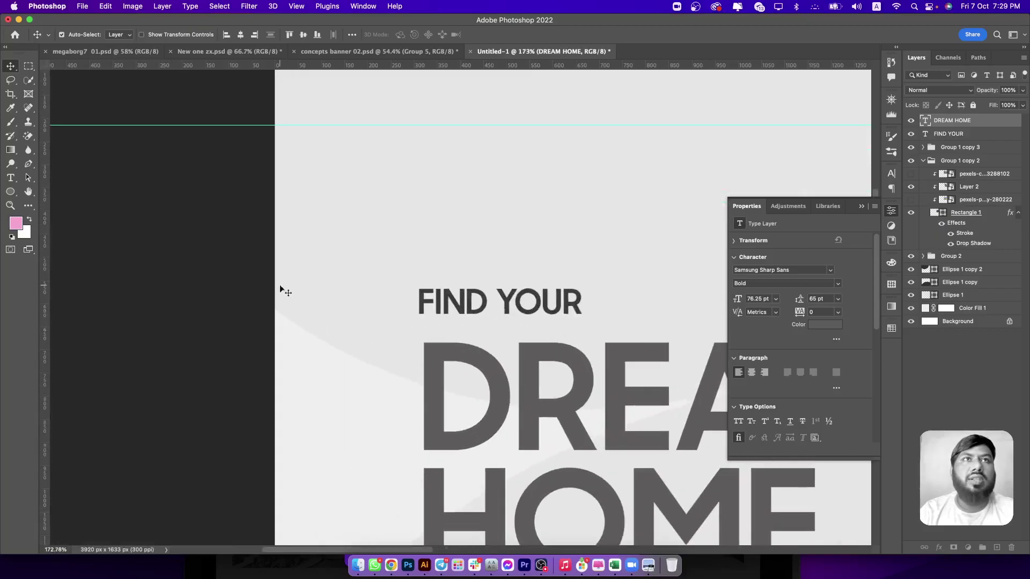
left_click(8, 180)
triple_click(530, 291)
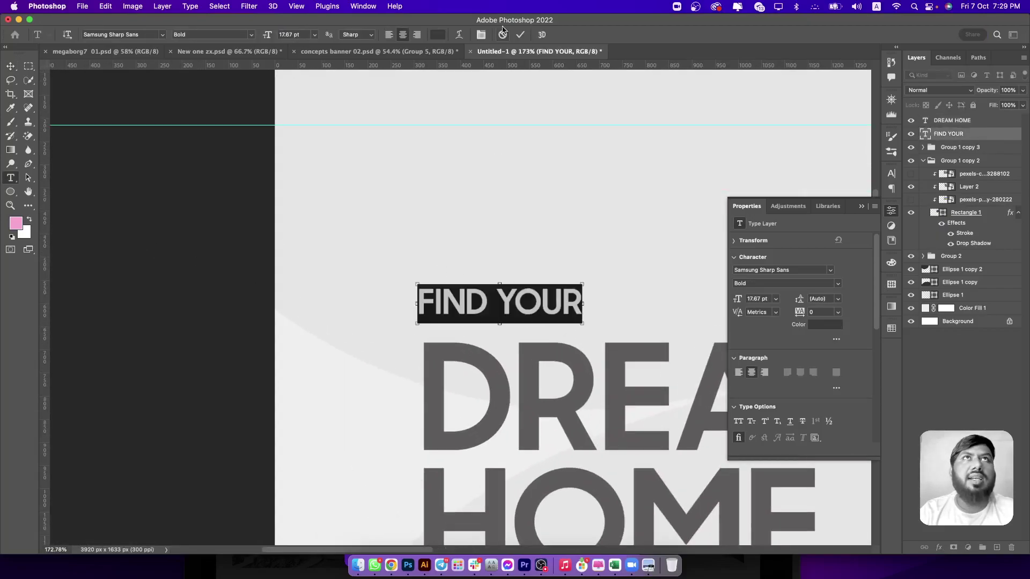
left_click(437, 34)
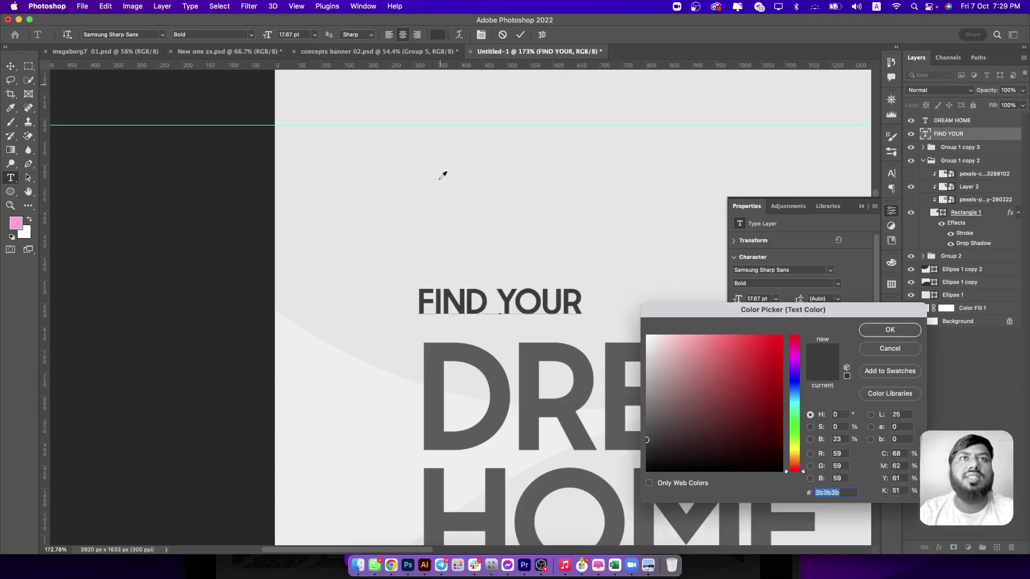
left_click(442, 372)
left_click(890, 329)
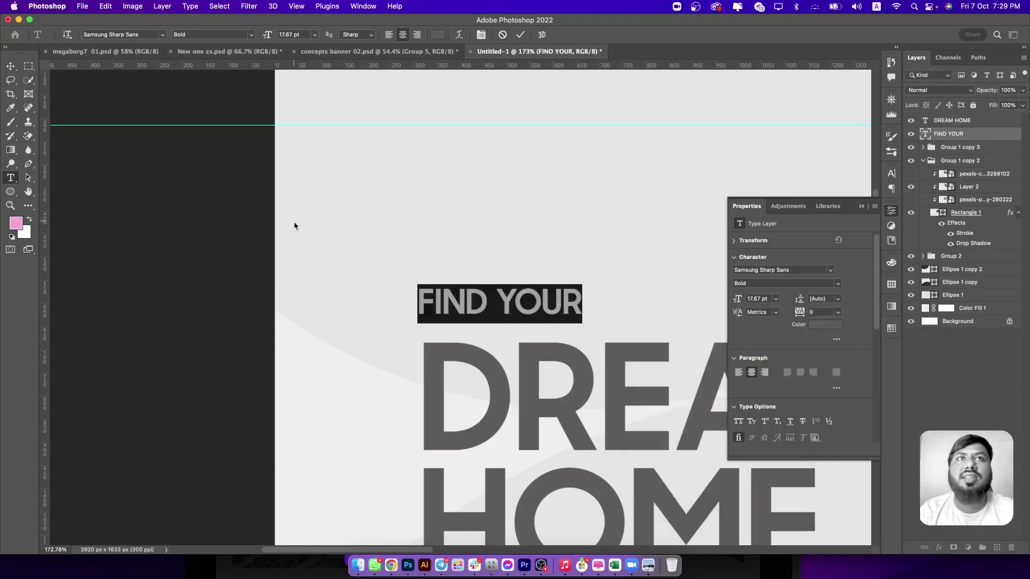
left_click(12, 66)
left_click_drag(415, 291, 433, 315)
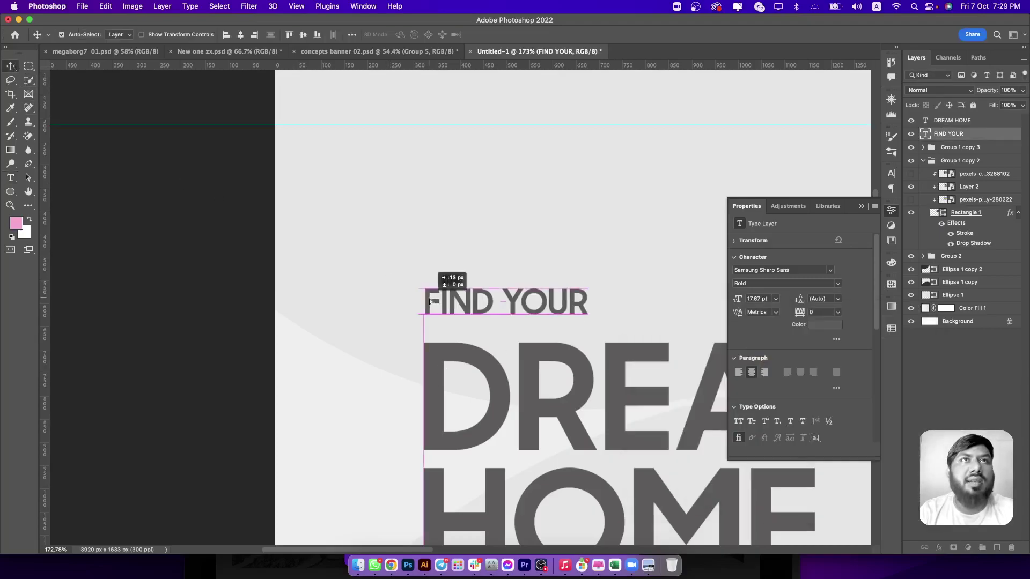
scroll(432, 316, "down", 5)
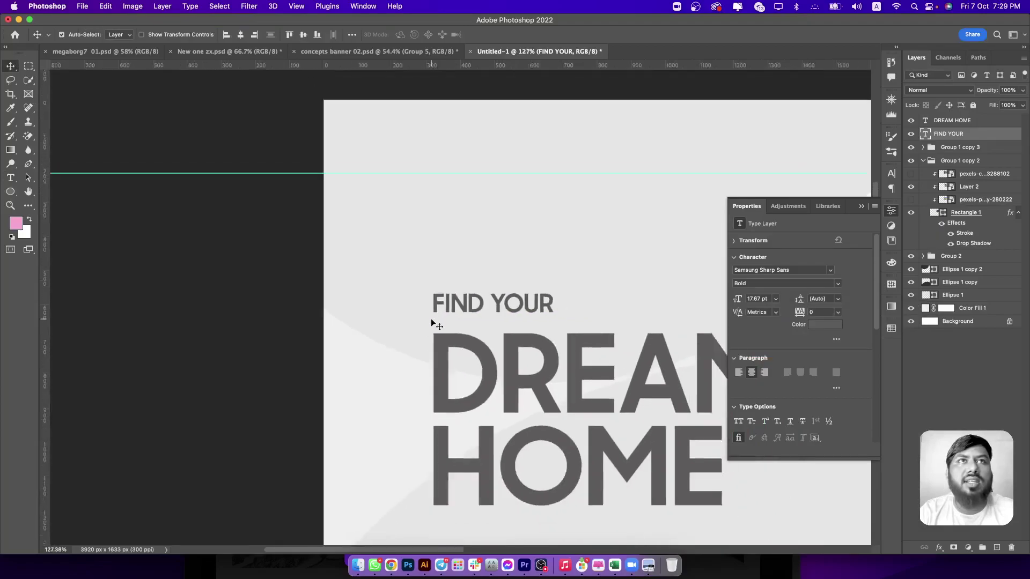
scroll(430, 319, "right", 3)
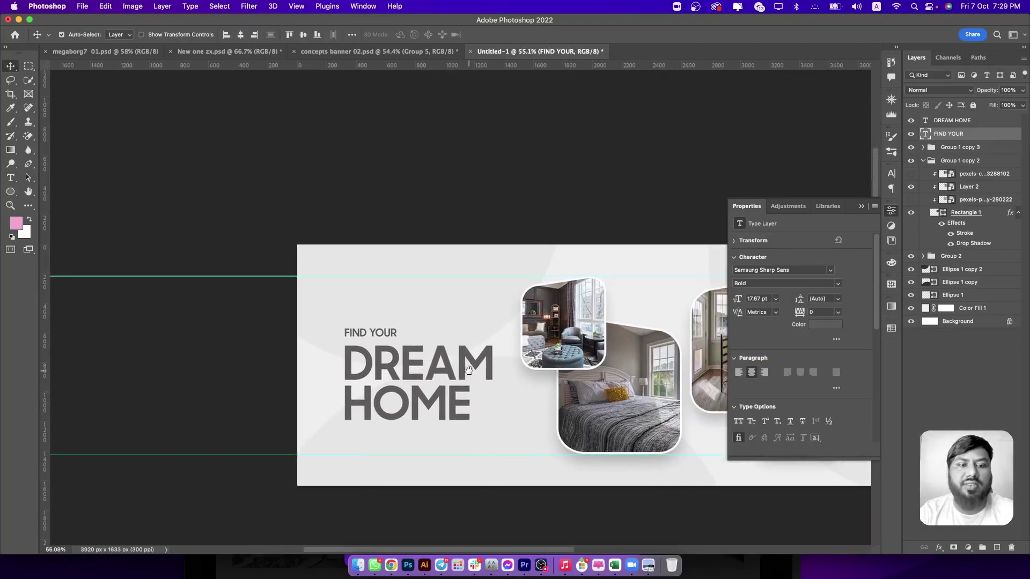
Group FIND YOUR and DREAM HOME as Group 3 and move the block up and left.
left_click(960, 121, "shift")
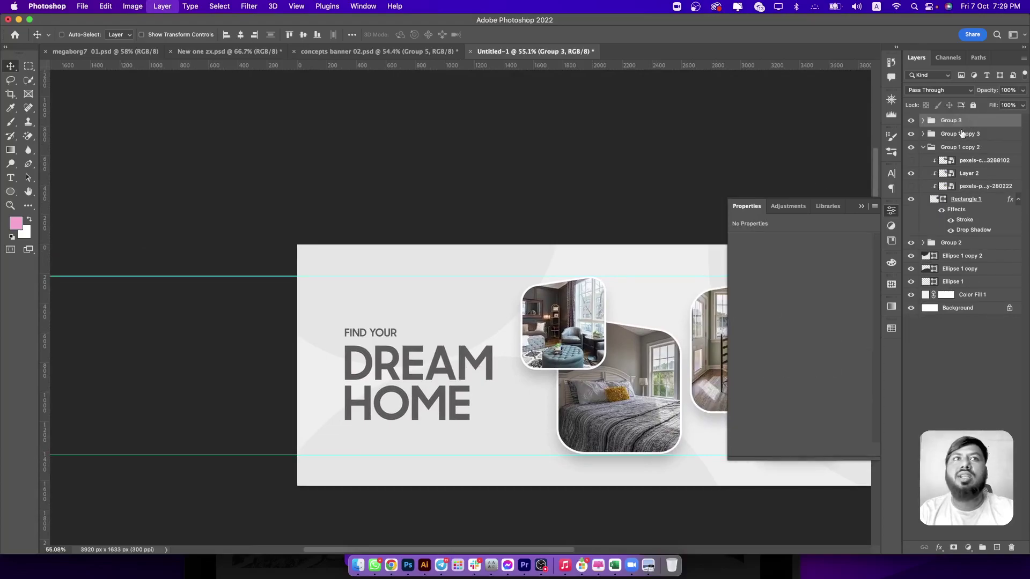
key("ctrl+g")
left_click_drag(417, 370, 414, 352)
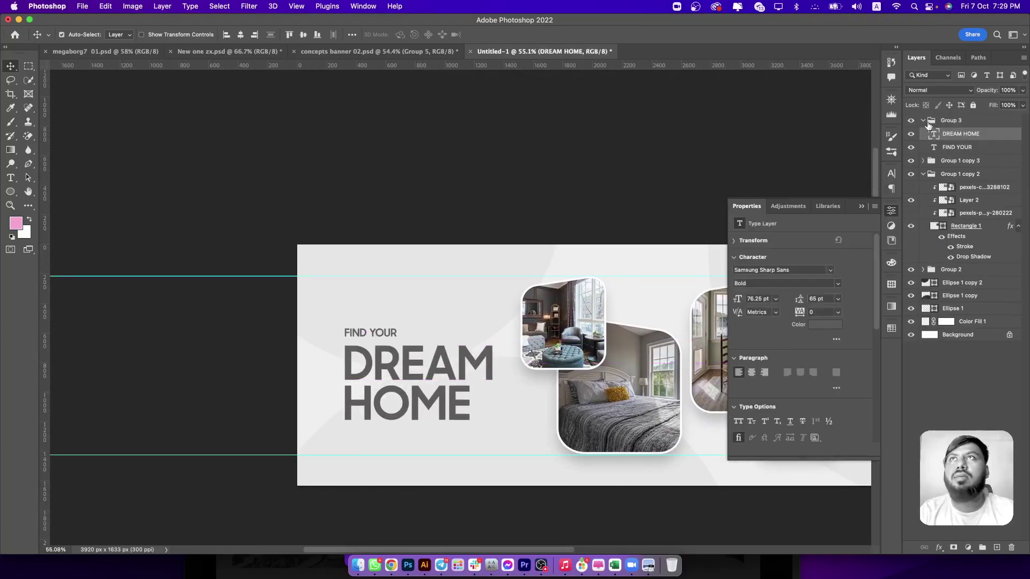
left_click(925, 121)
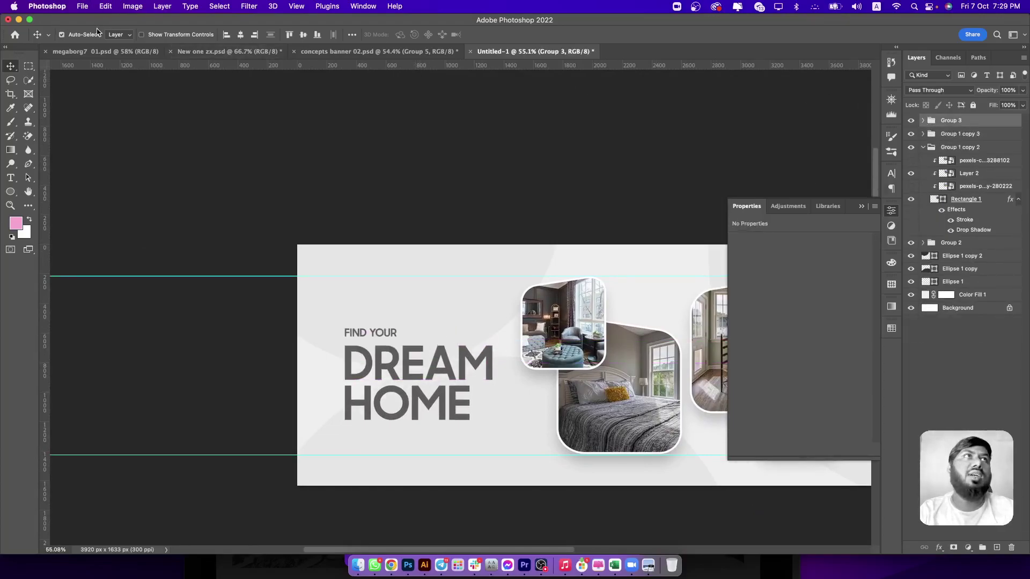
key("ctrl+t")
left_click_drag(376, 365, 363, 325)
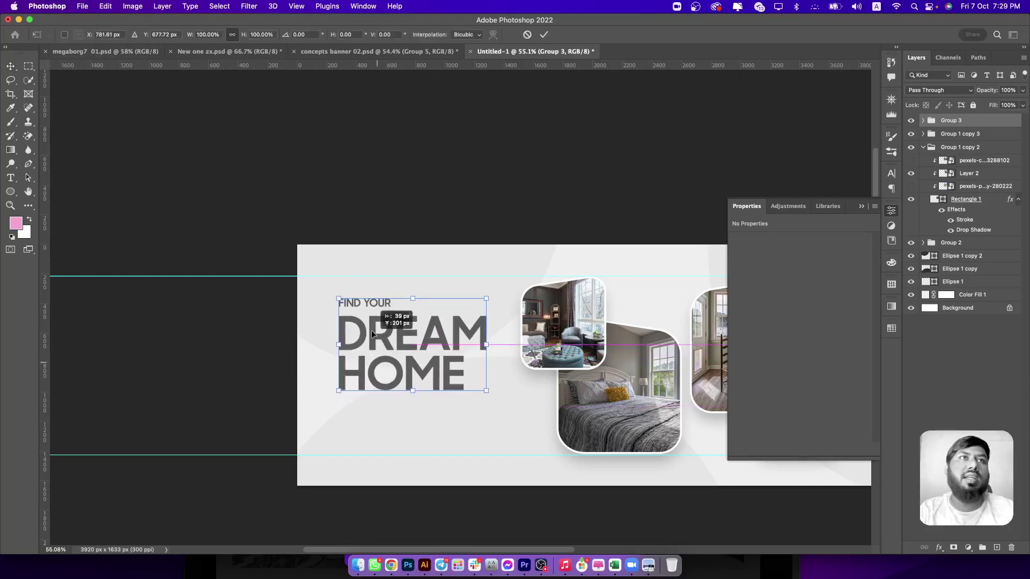
key("Return")
scroll(361, 343, "up", 3)
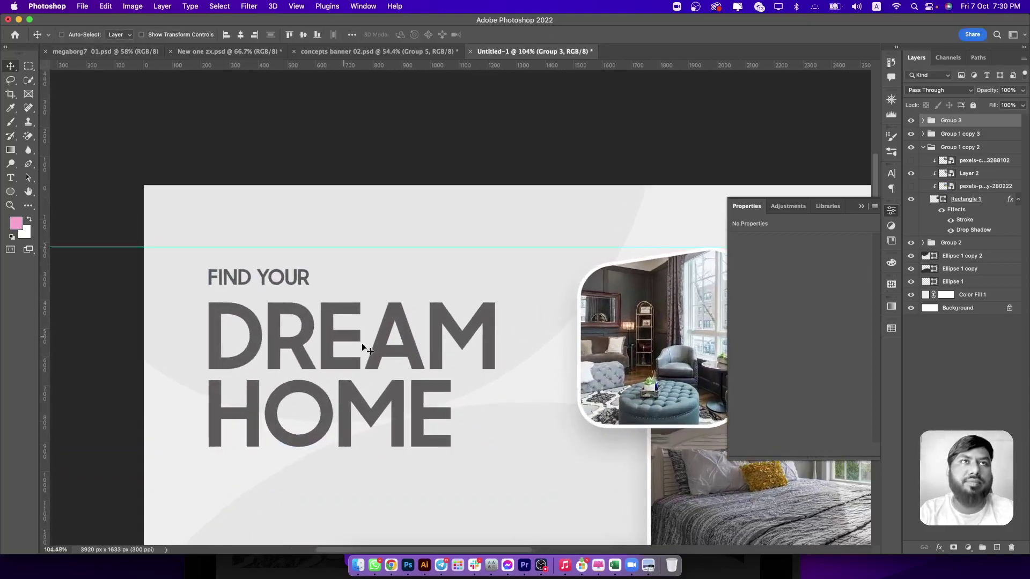
scroll(362, 342, "up", 2)
left_click_drag(372, 313, 389, 237)
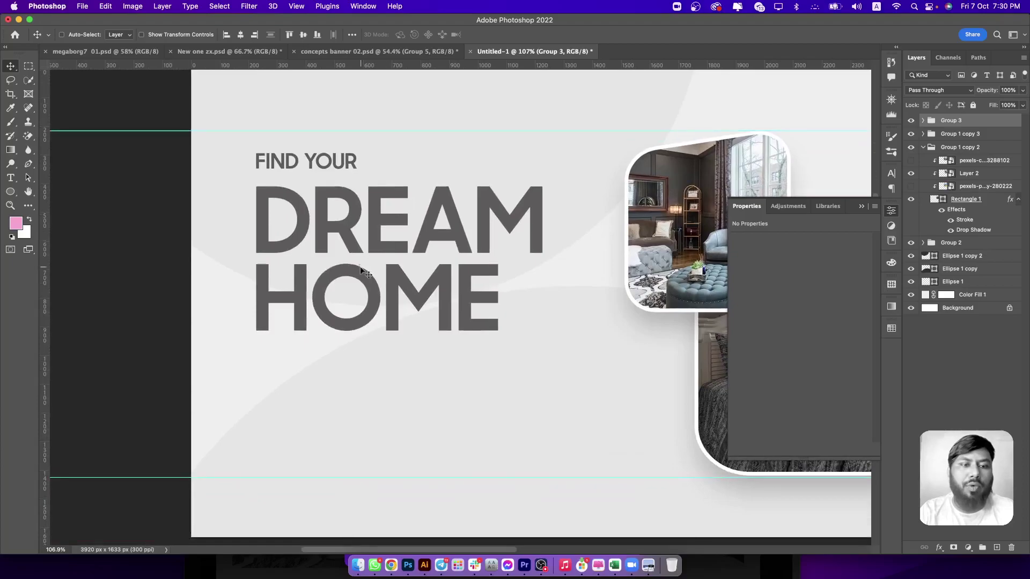
Draw a small dark grey square bullet below the headline.
right_click(11, 195)
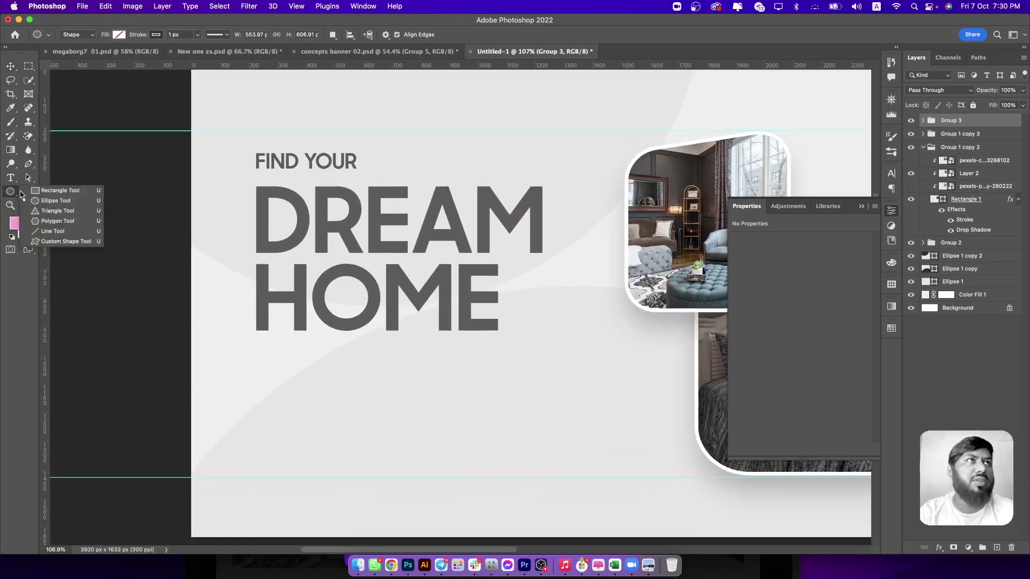
left_click(54, 194)
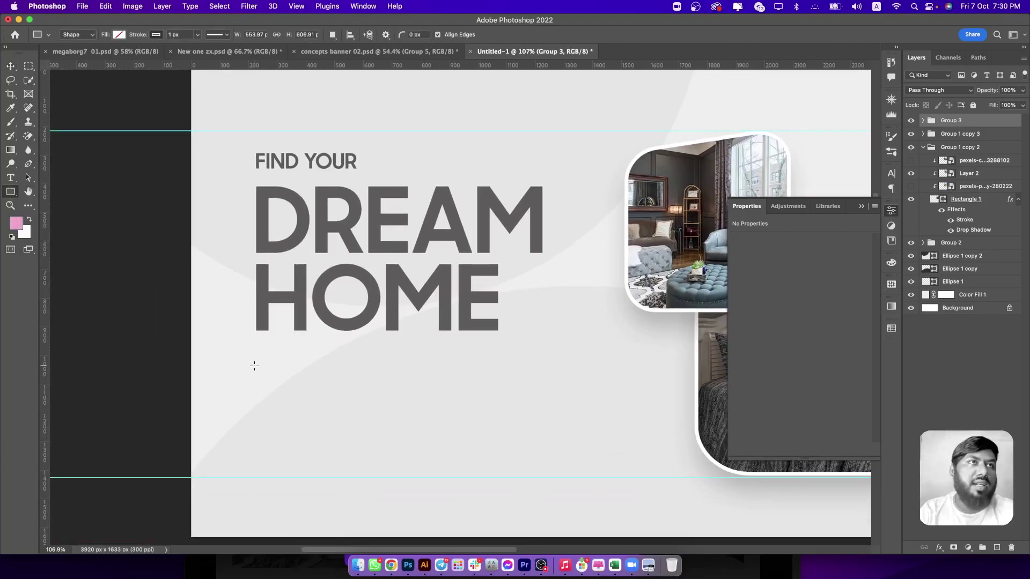
left_click_drag(254, 366, 265, 376)
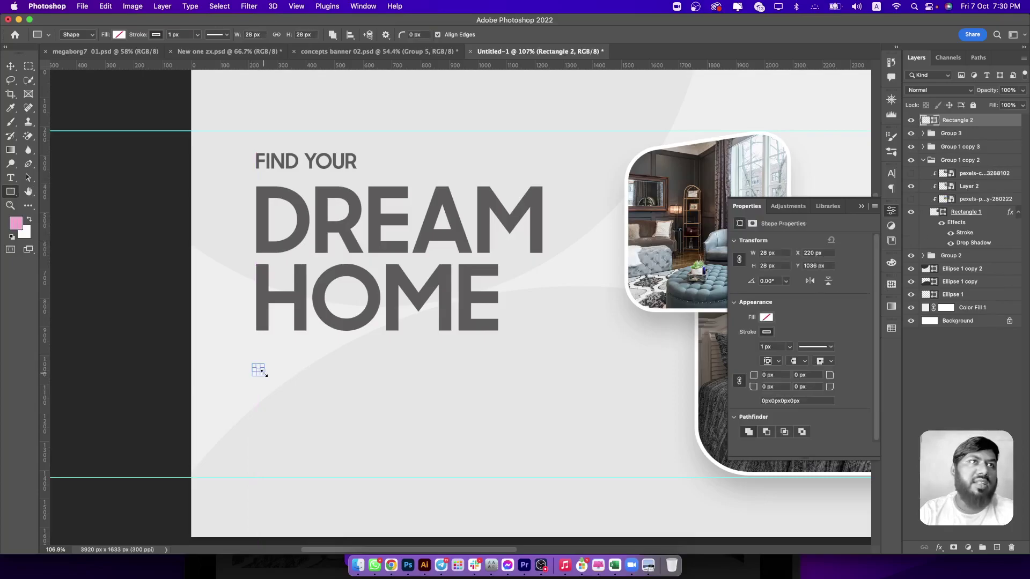
left_click(119, 35)
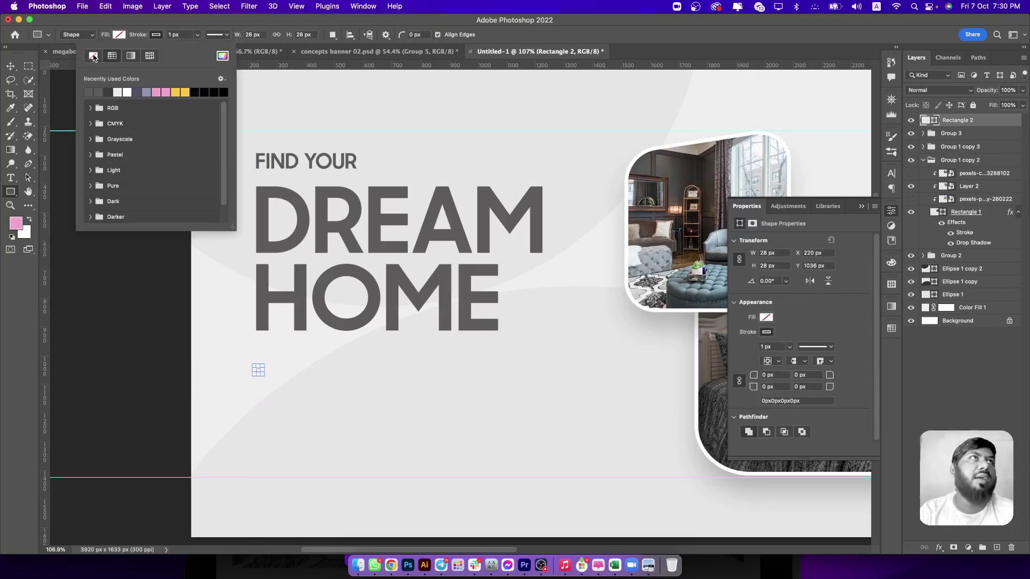
left_click(98, 92)
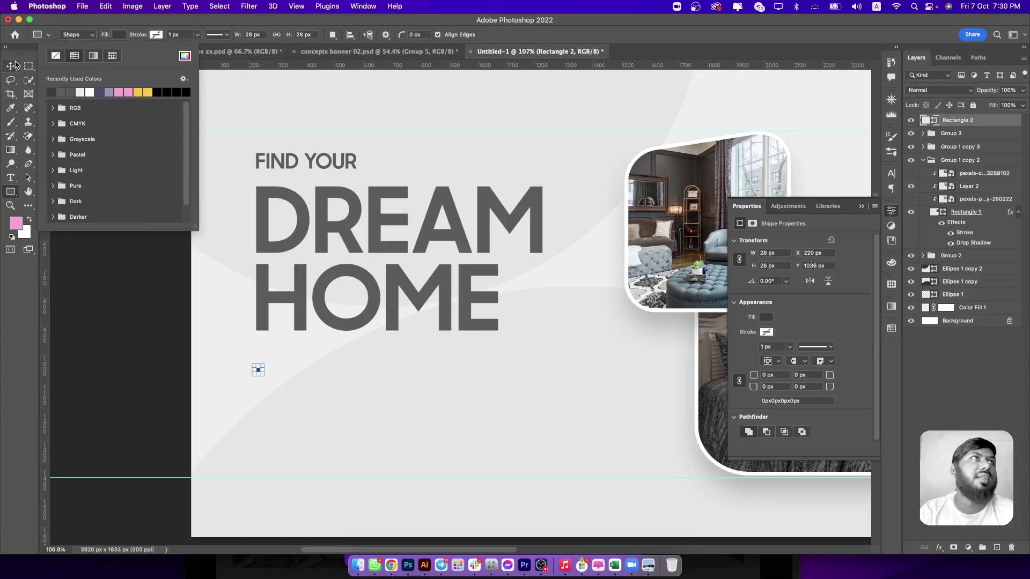
left_click(16, 65)
Add the text '3 BED ROOMS' beside the square in Medium weight.
left_click(10, 178)
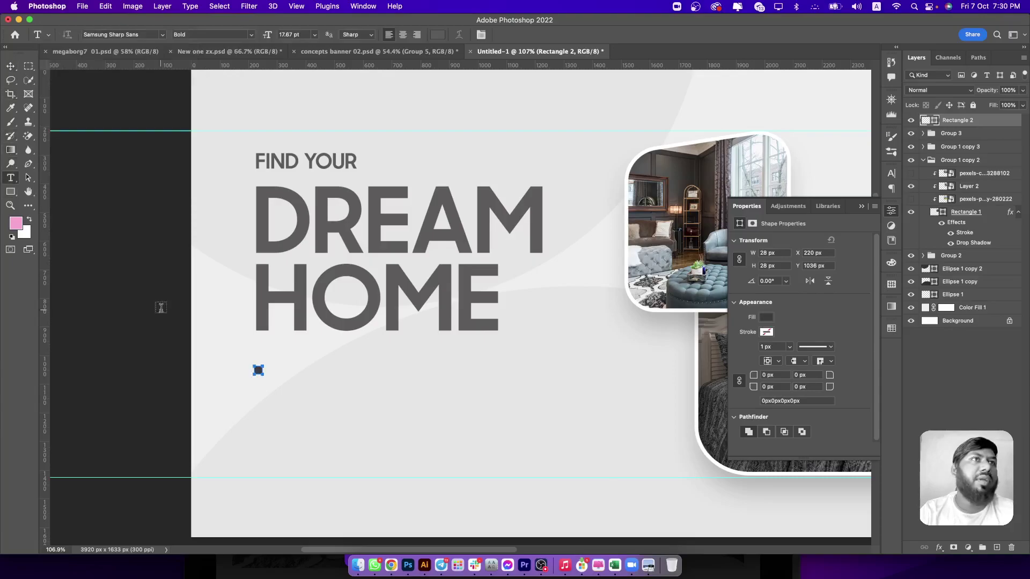
left_click(314, 379)
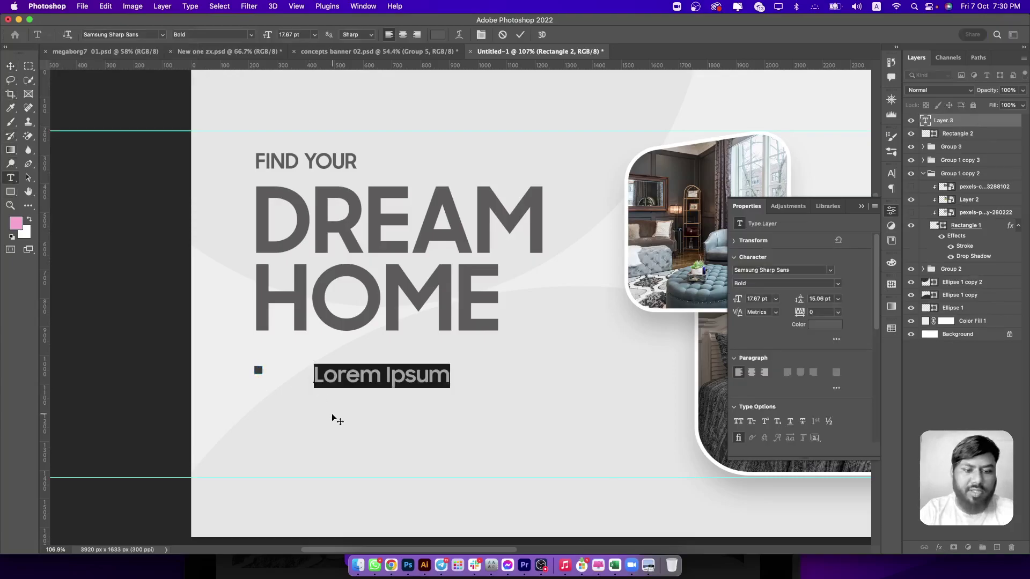
type("3 BED ROO")
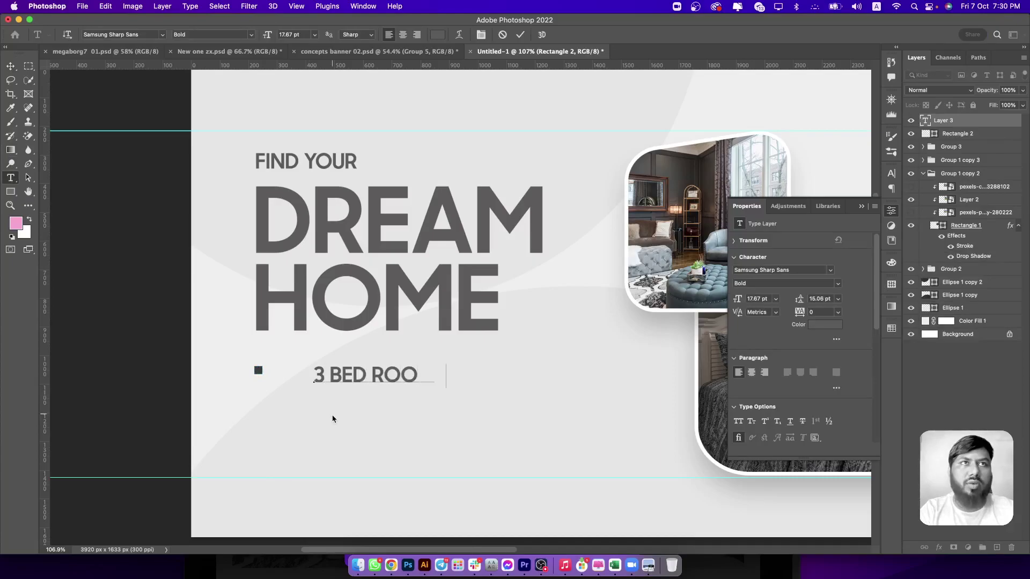
type("MS")
key("super+a")
left_click(251, 35)
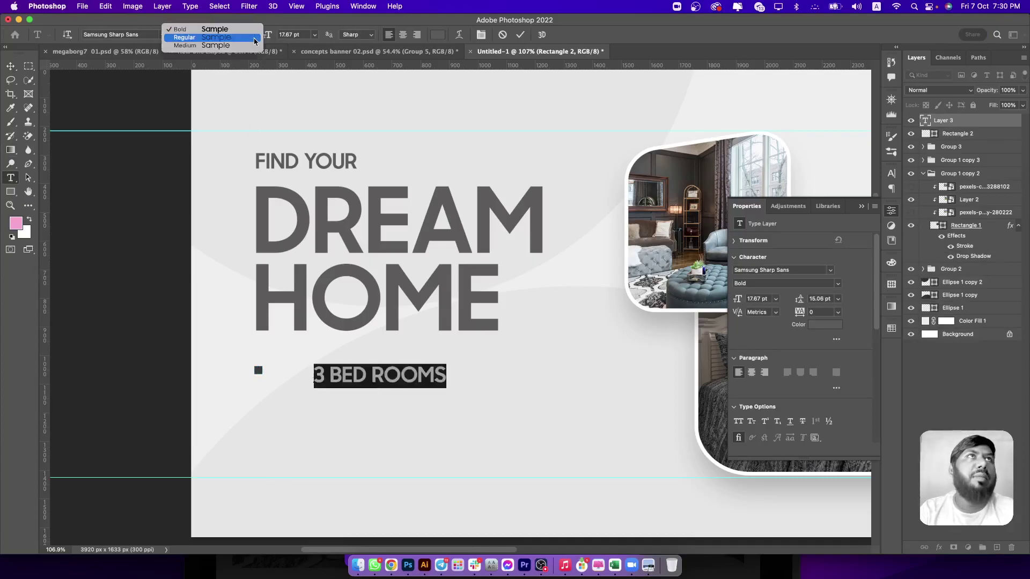
left_click(223, 45)
Move the 3 BED ROOMS text beside the bullet and scale it down to fit.
key("super+Return")
key("v")
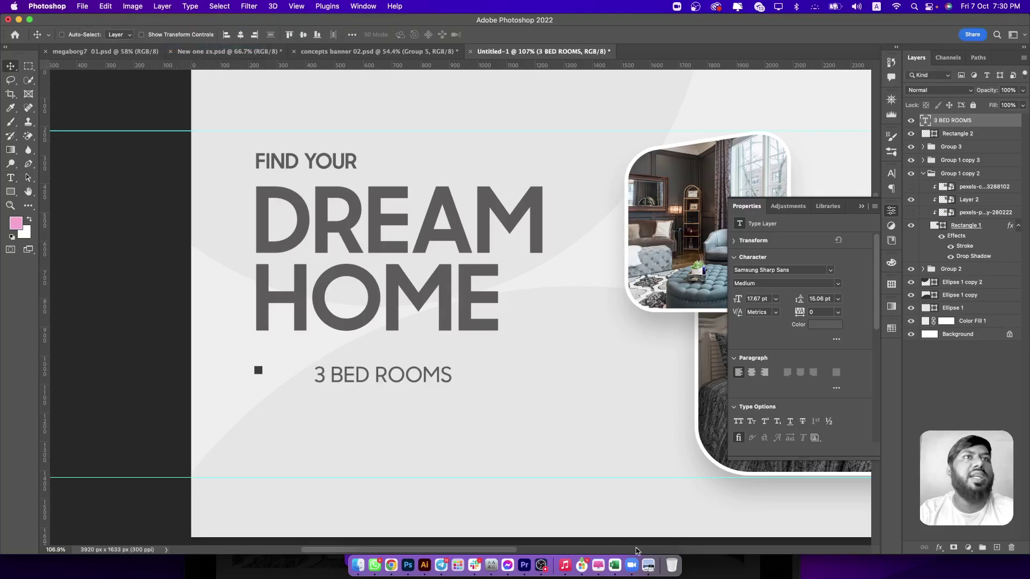
left_click_drag(379, 377, 336, 372)
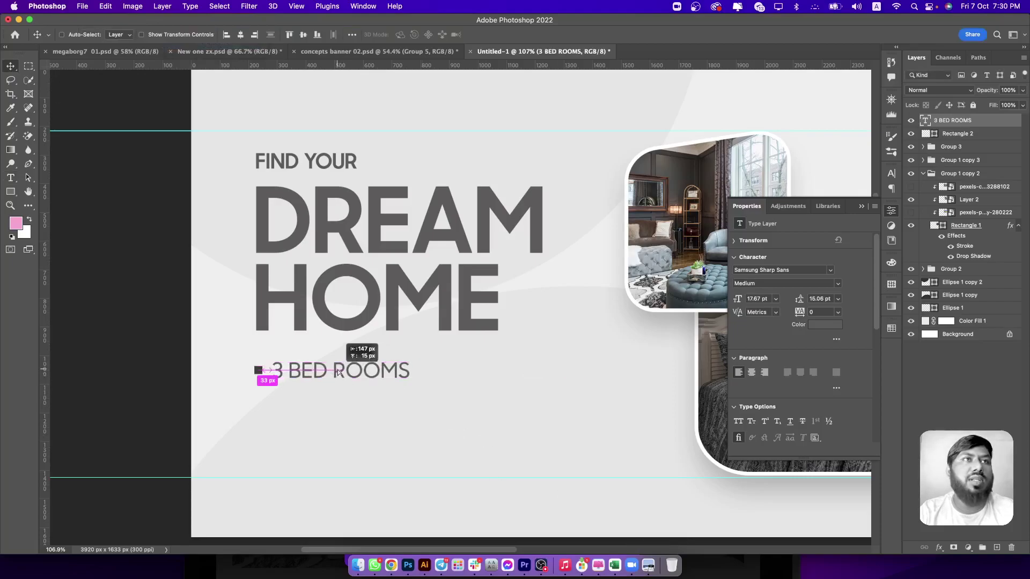
key("super+t")
left_click_drag(410, 378, 353, 379)
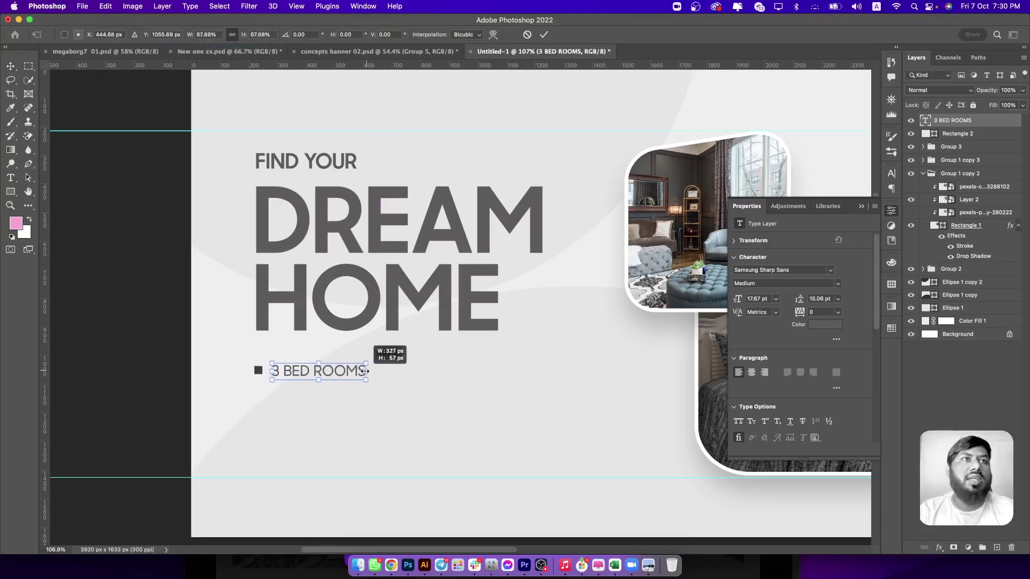
key("Return")
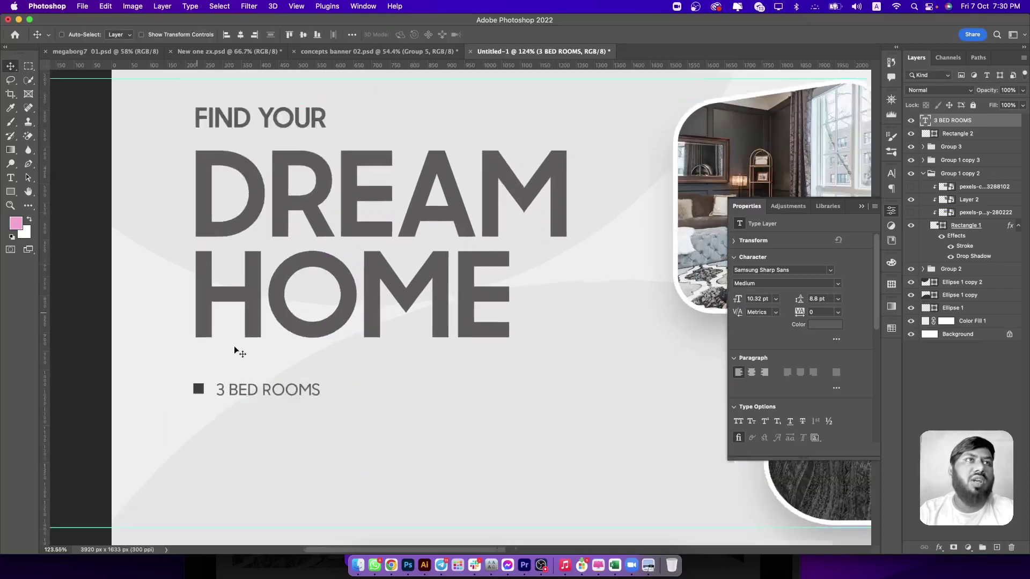
scroll(235, 349, "up", 10)
scroll(343, 435, "down", 5)
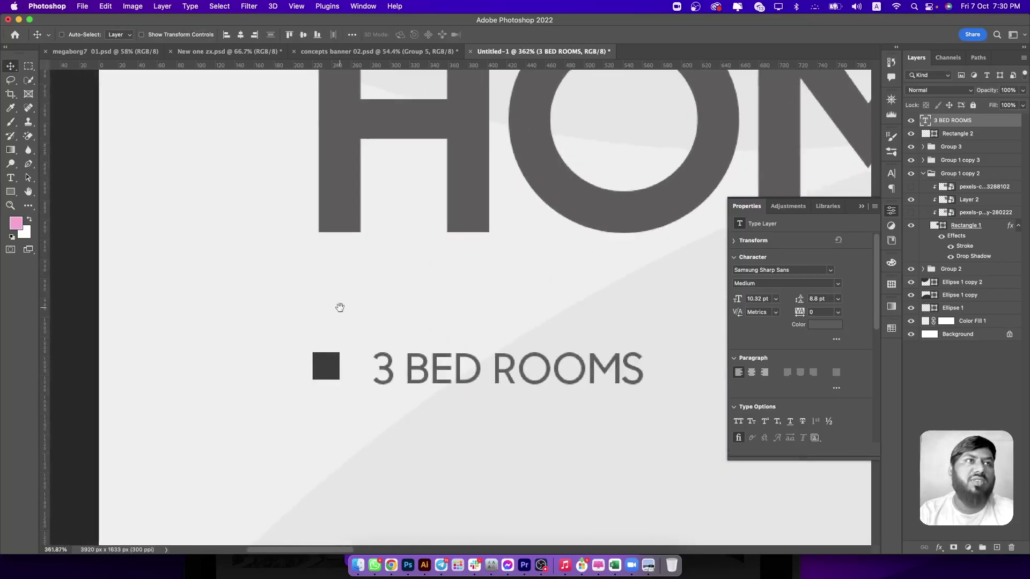
left_click_drag(410, 378, 411, 375)
Recolour the square bullet with the mid-grey sampled from the text.
double_click(933, 133)
left_click(661, 223)
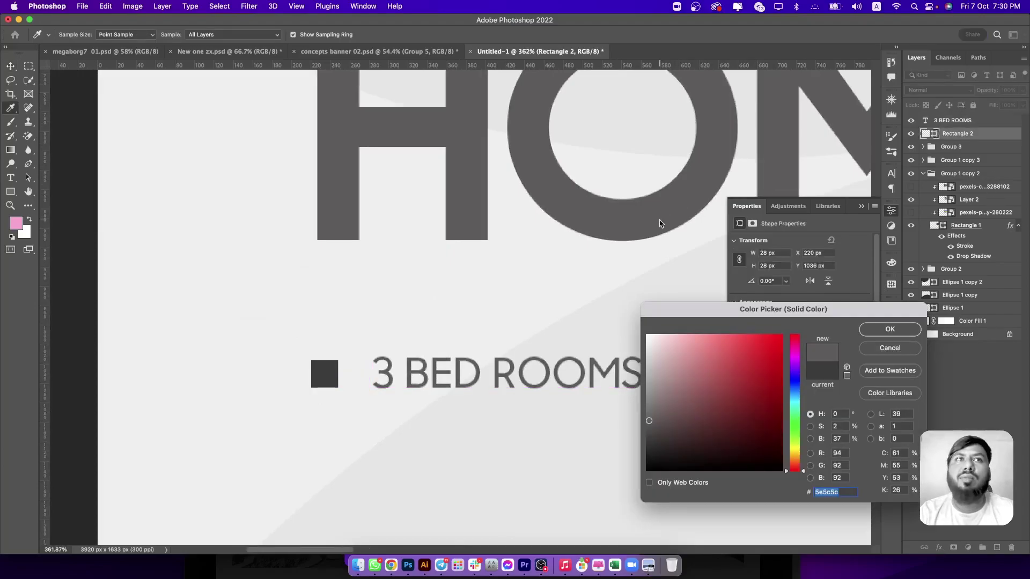
left_click(880, 335)
left_click(537, 371, "ctrl")
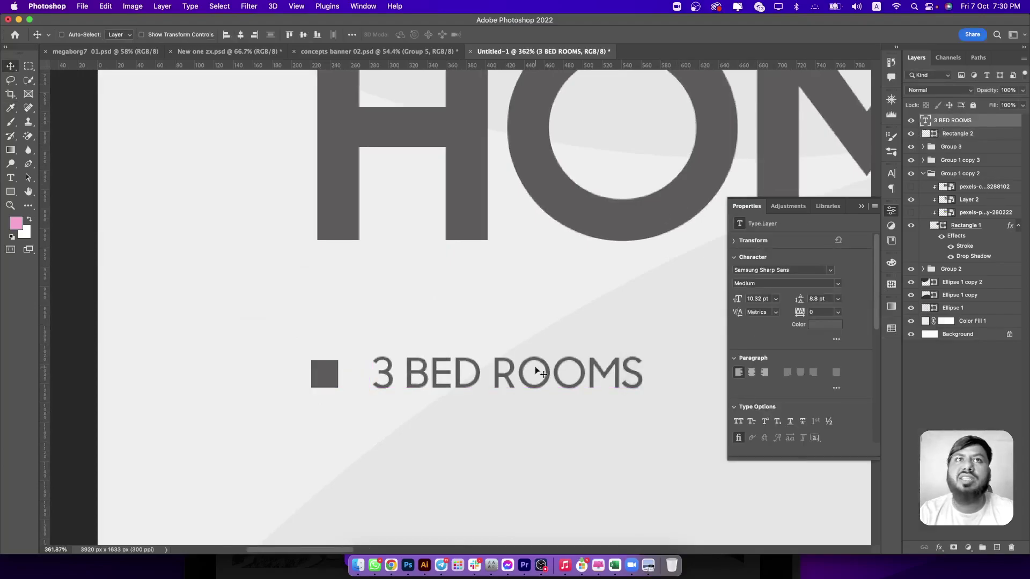
scroll(468, 394, "down", 4)
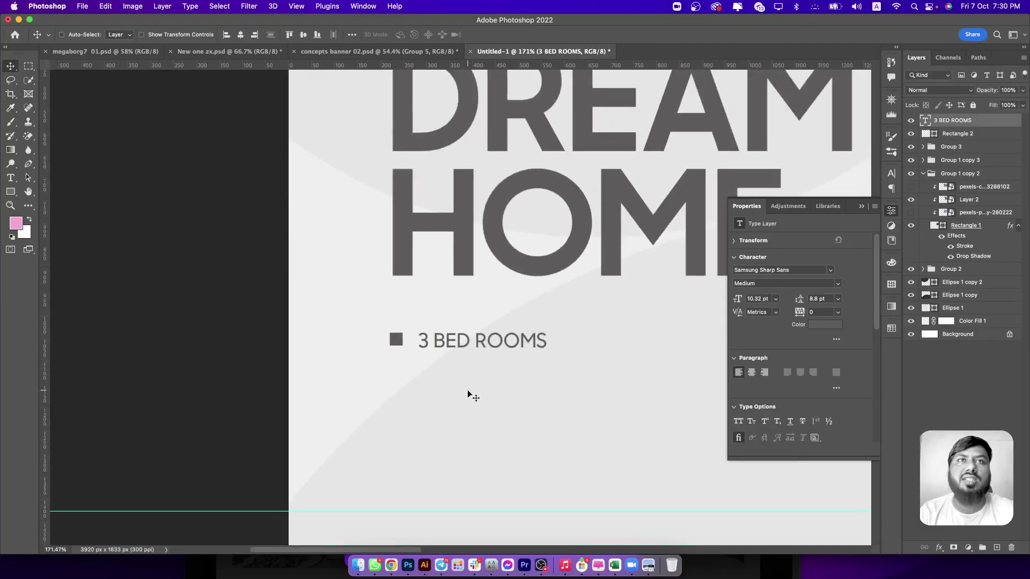
Group the square bullet with its '3 BED ROOMS' text and Alt-drag a copy to the right.
left_click(955, 134, "shift")
key("ctrl+g")
scroll(568, 266, "right", 5)
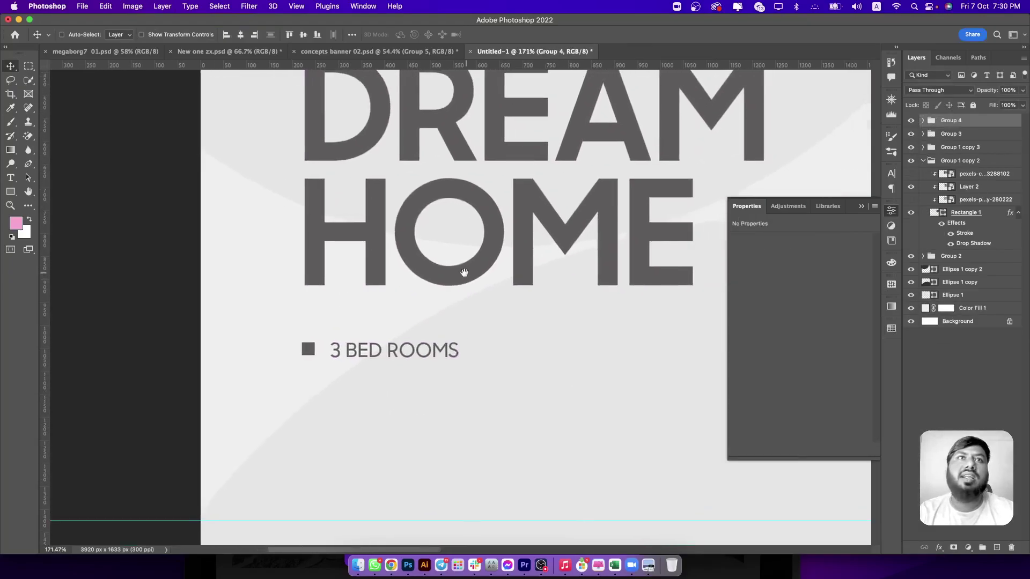
left_click_drag(299, 365, 519, 370)
Change the duplicated item's text to '1 LIVING ROOM'.
key("t")
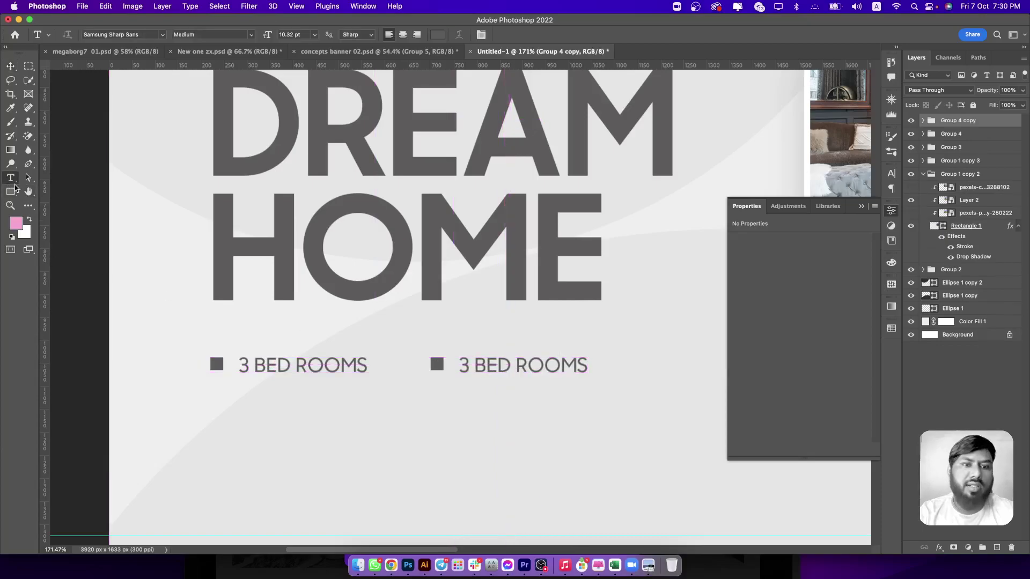
triple_click(525, 364)
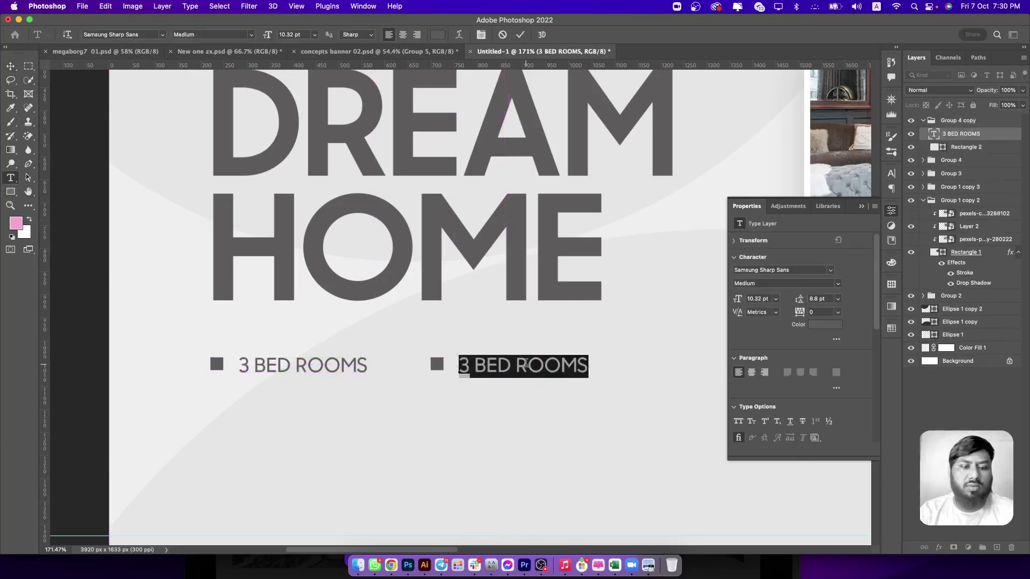
type("1 LIVING")
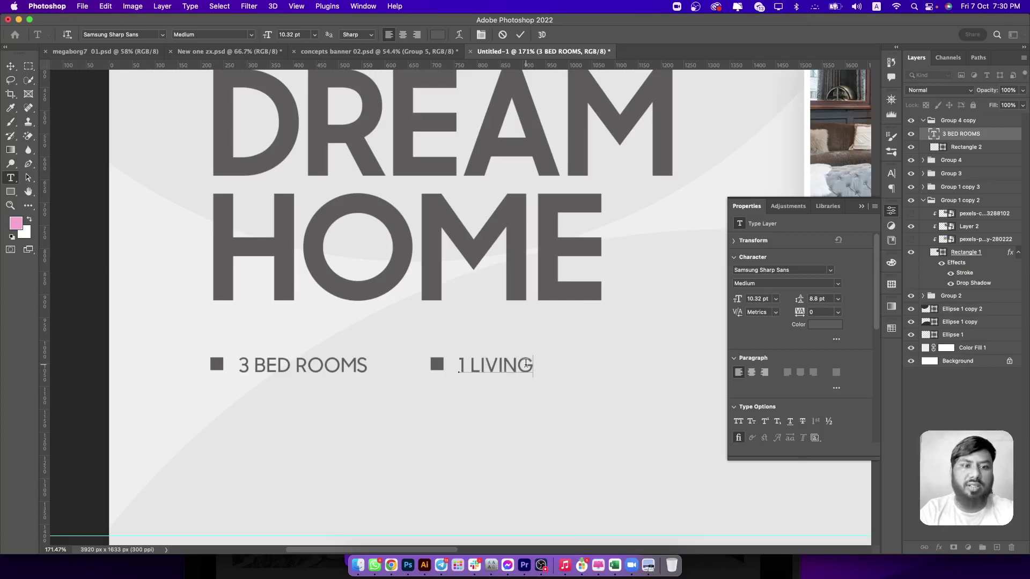
type(" ROOM")
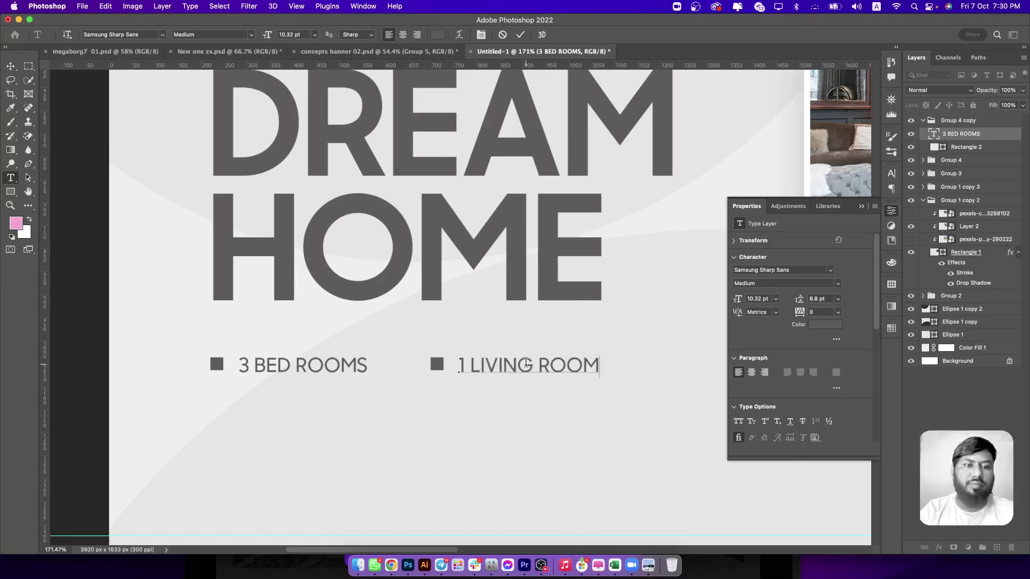
left_click(923, 119)
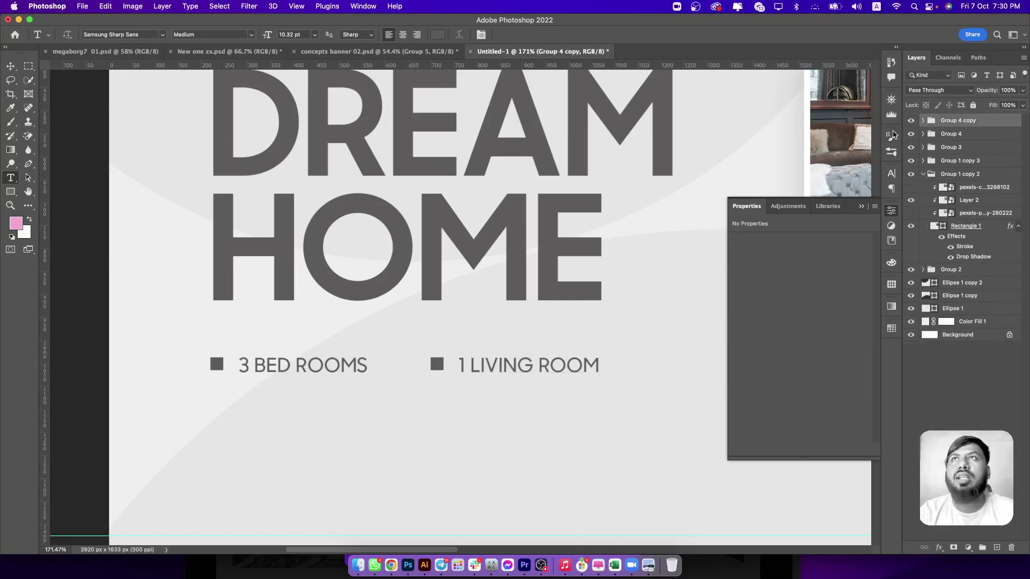
Alt-drag another copy of the bullet item into a new row below.
left_click(10, 65)
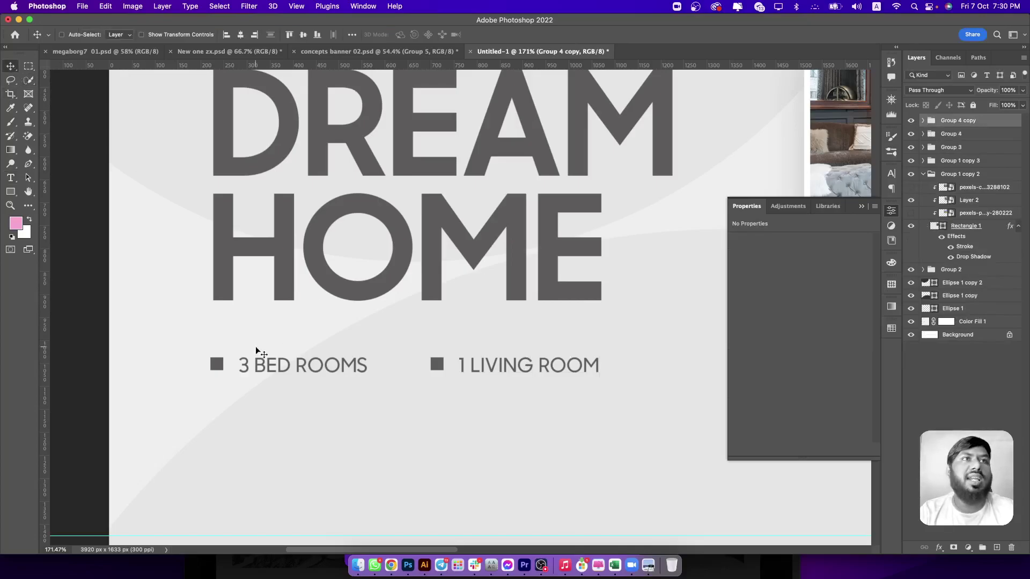
mouse_move(528, 354)
left_mouse_down()
mouse_move(562, 347)
mouse_move(339, 381)
left_mouse_up()
left_click(10, 177)
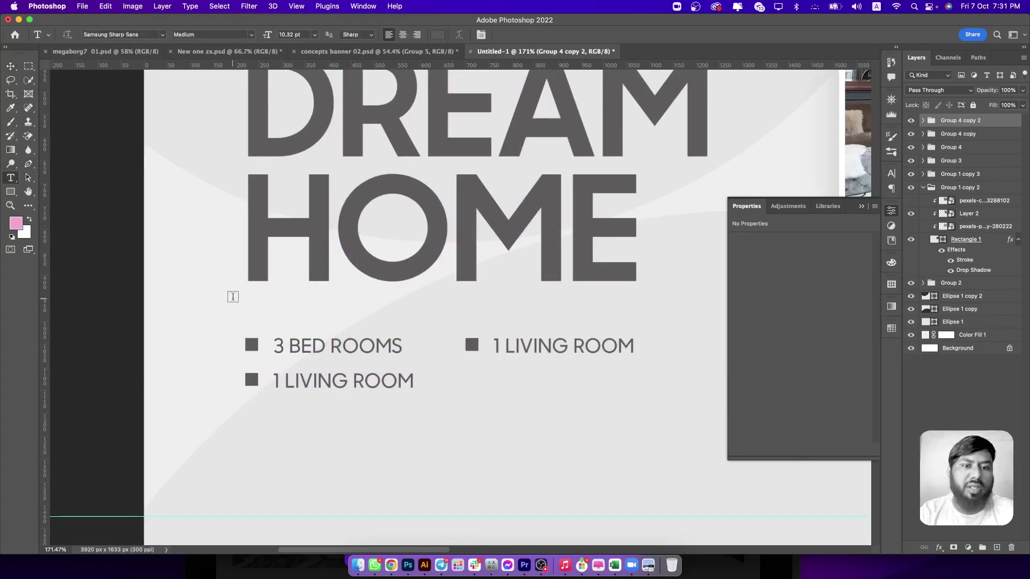
Retype the lower '1 LIVING ROOM' feature line as 'SWIMMING POOL'.
left_click(328, 380)
key("super+s")
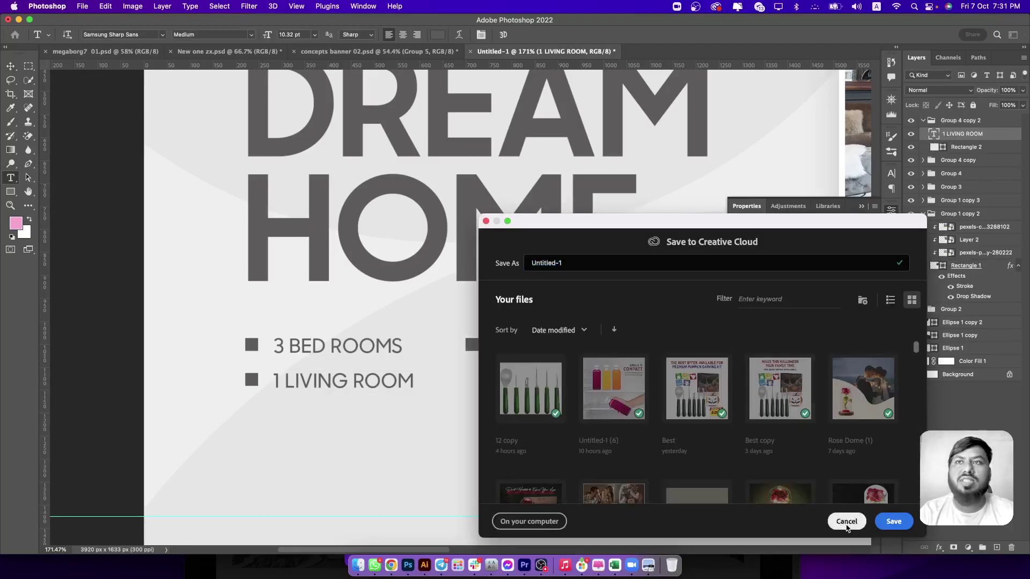
left_click(846, 523)
triple_click(311, 377)
type("Sw")
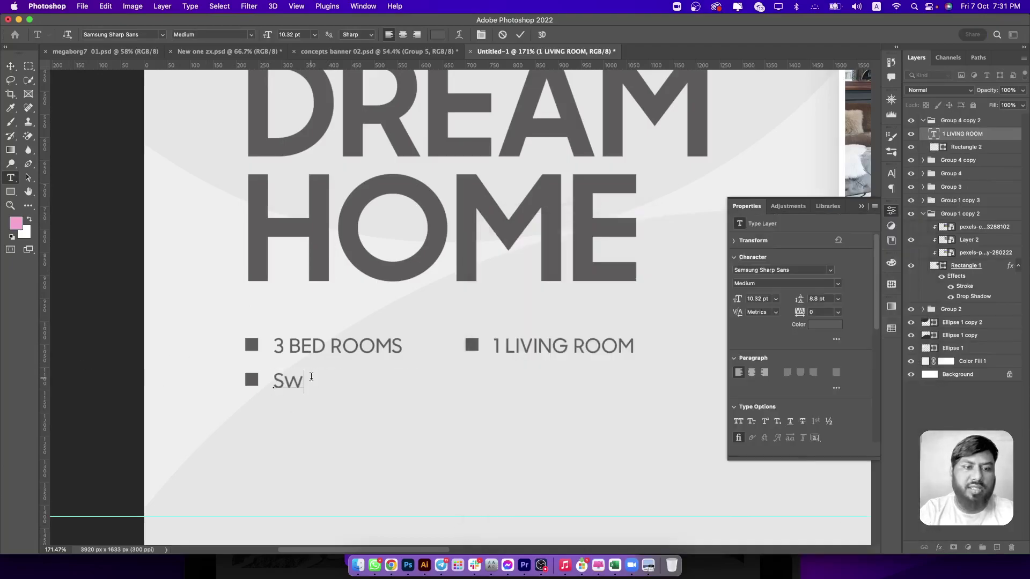
key("BackSpace")
type("WIM")
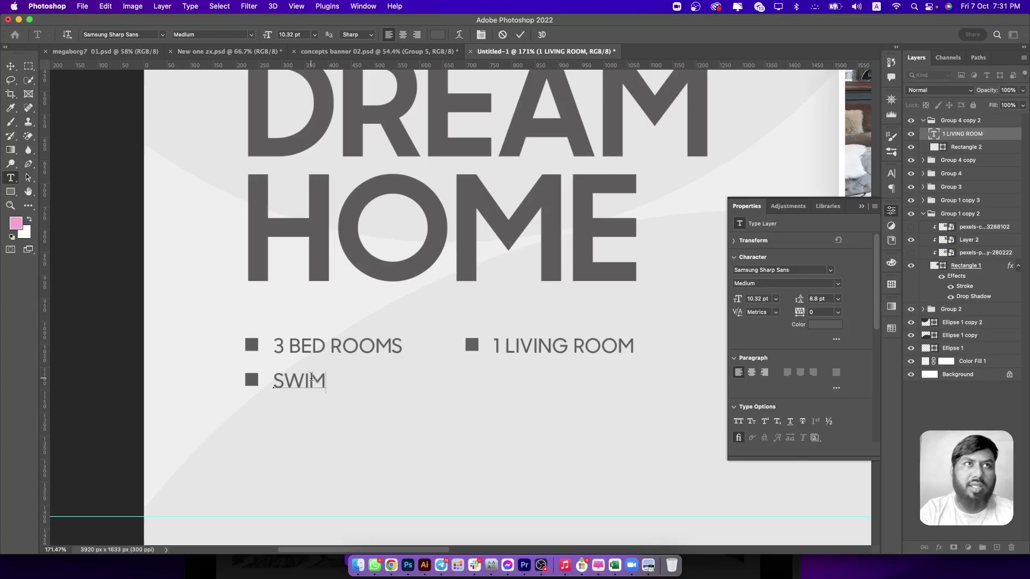
type("MING POOL")
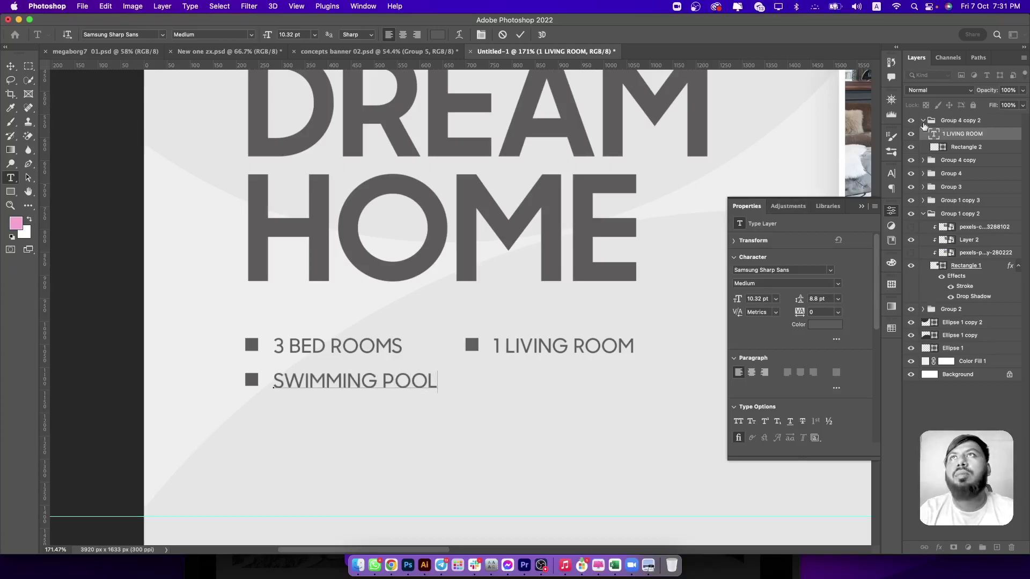
left_click(923, 122)
left_click(945, 149)
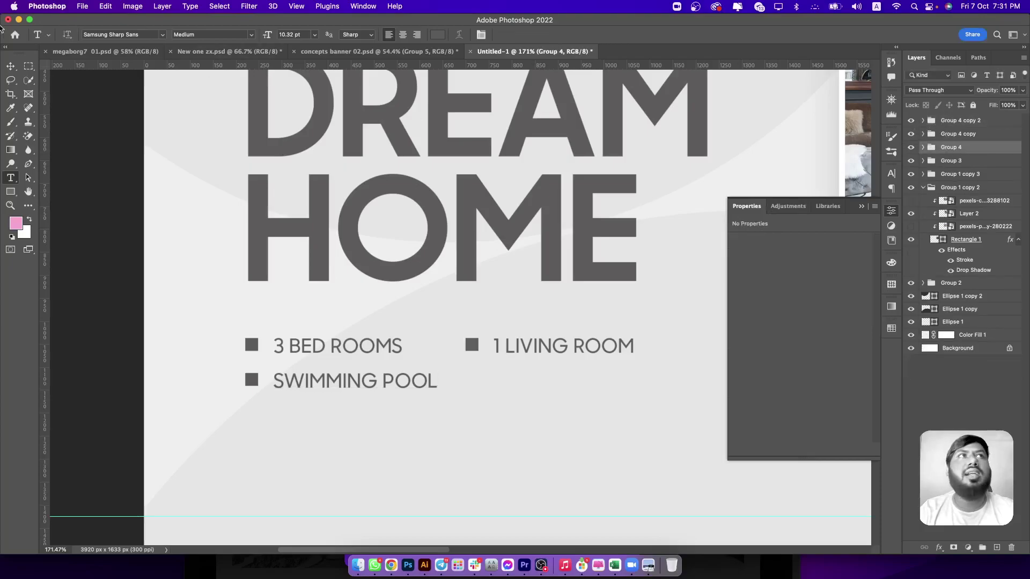
left_click(10, 65)
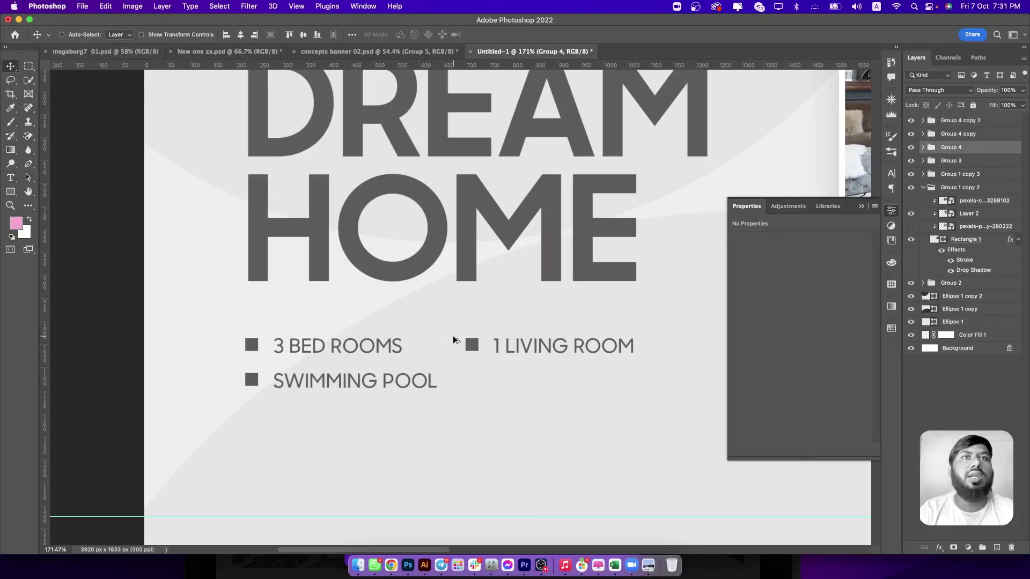
Duplicate the '3 BED ROOMS' line below '1 LIVING ROOM' and retype the copy as 'GUEST HOUSE'.
mouse_move(453, 336)
left_mouse_down()
mouse_move(494, 387)
mouse_move(540, 382)
left_mouse_up()
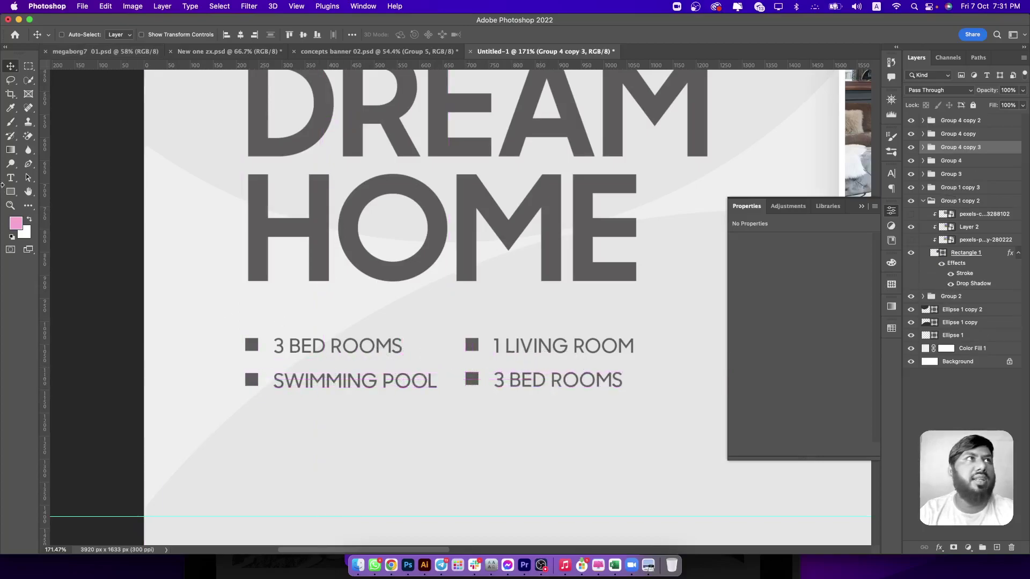
left_click(10, 182)
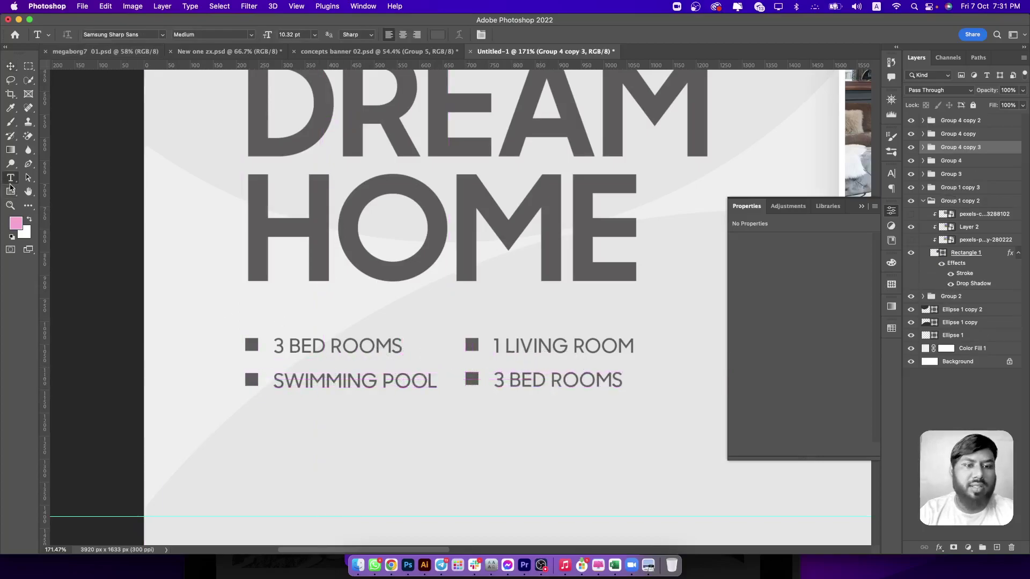
left_click(554, 393)
key("super+a")
type("GUE")
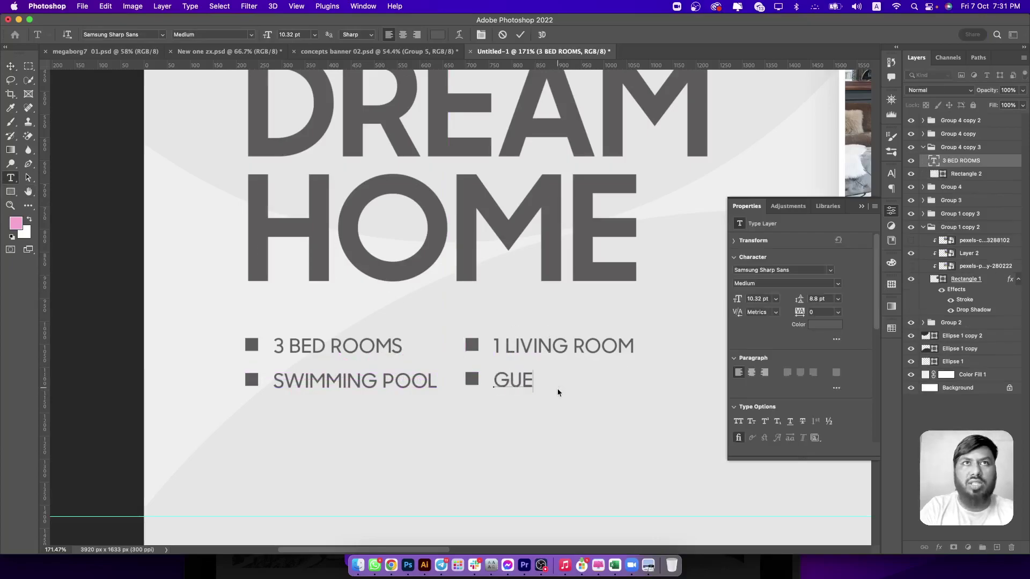
type("ST RO")
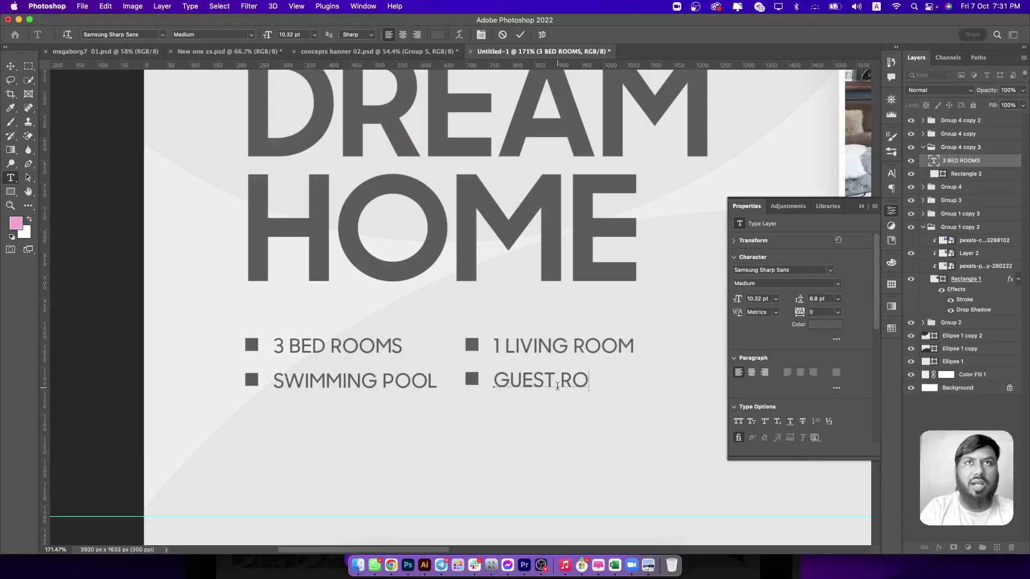
key("BackSpace")
key("BackSpace")
type("HOUSE")
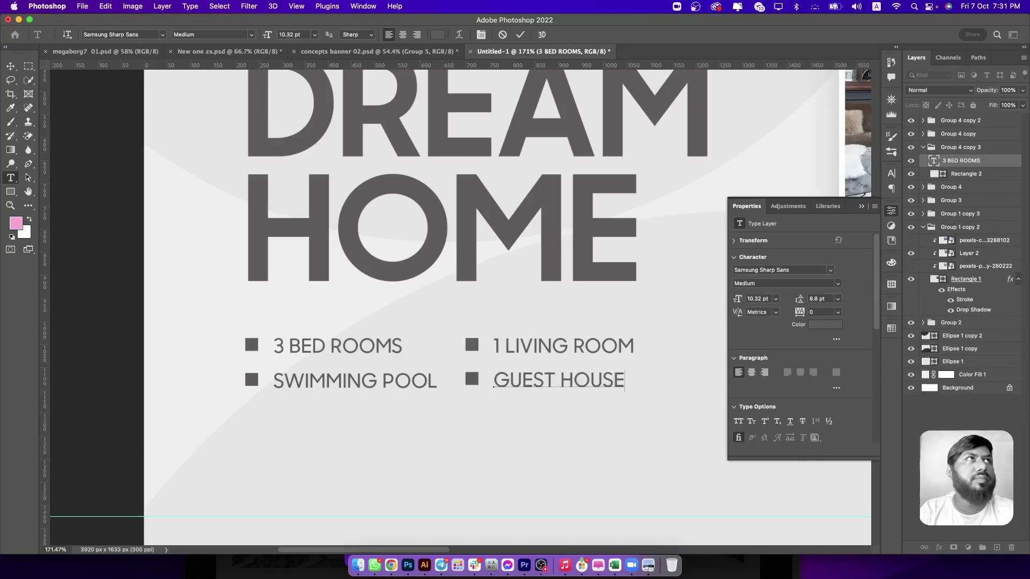
left_click(11, 66)
Bring the room photos into view and close the Properties panel covering them.
scroll(390, 310, "down", 5)
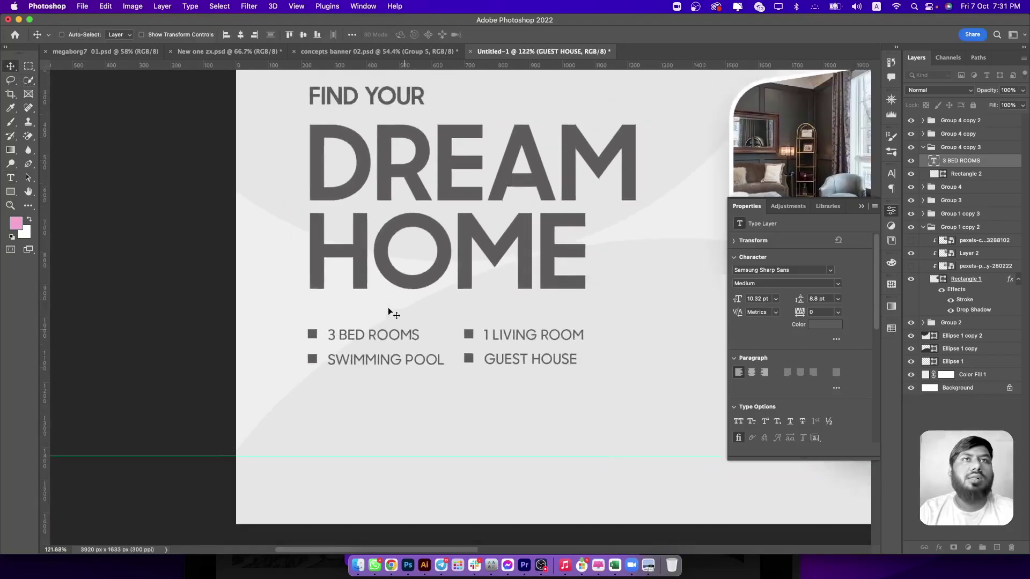
mouse_move(387, 312)
left_mouse_down()
mouse_move(363, 345)
mouse_move(316, 359)
left_mouse_up()
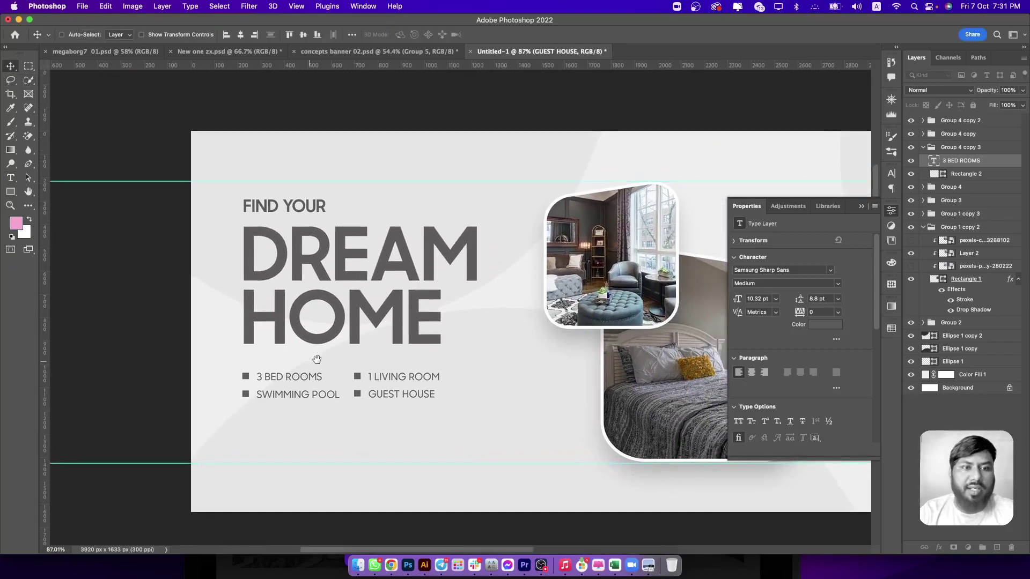
left_click_drag(532, 303, 437, 319)
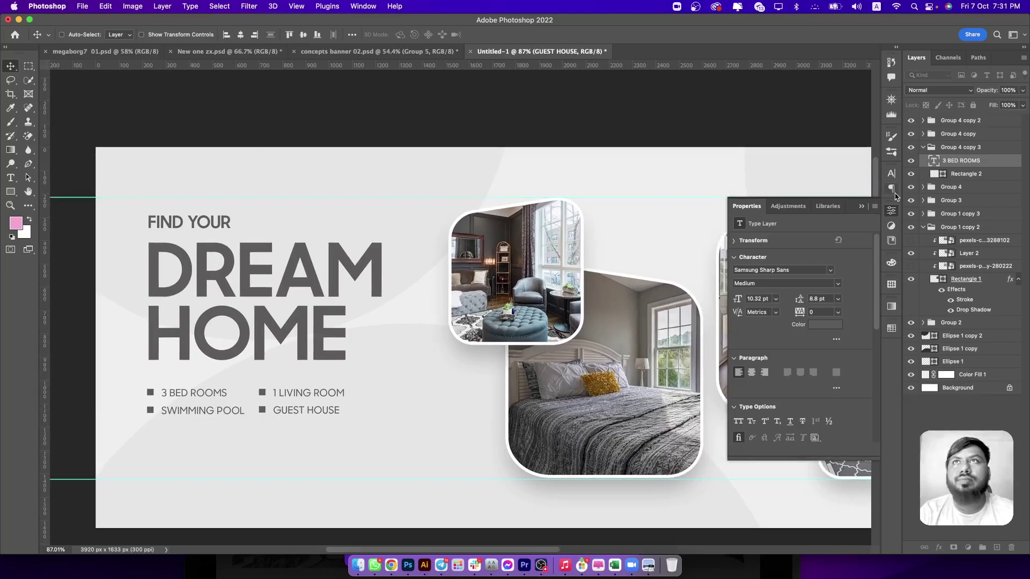
left_click(862, 206)
scroll(590, 246, "right", 5)
scroll(553, 247, "left", 2)
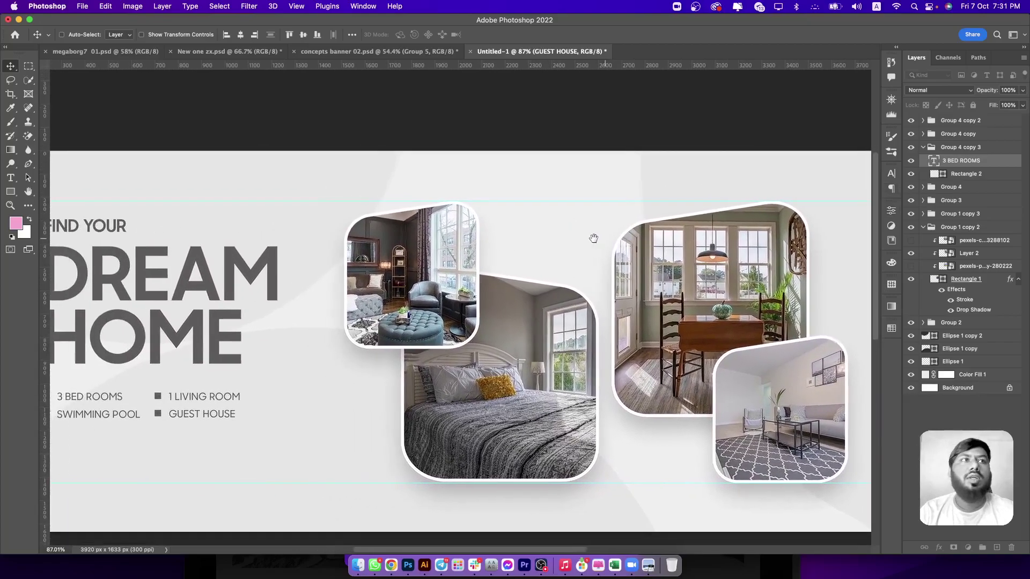
scroll(580, 239, "left", 2)
scroll(574, 243, "left", 5)
Draw a box about 899 px wide below the feature list, with no stroke and a dark grey fill.
left_click(10, 192)
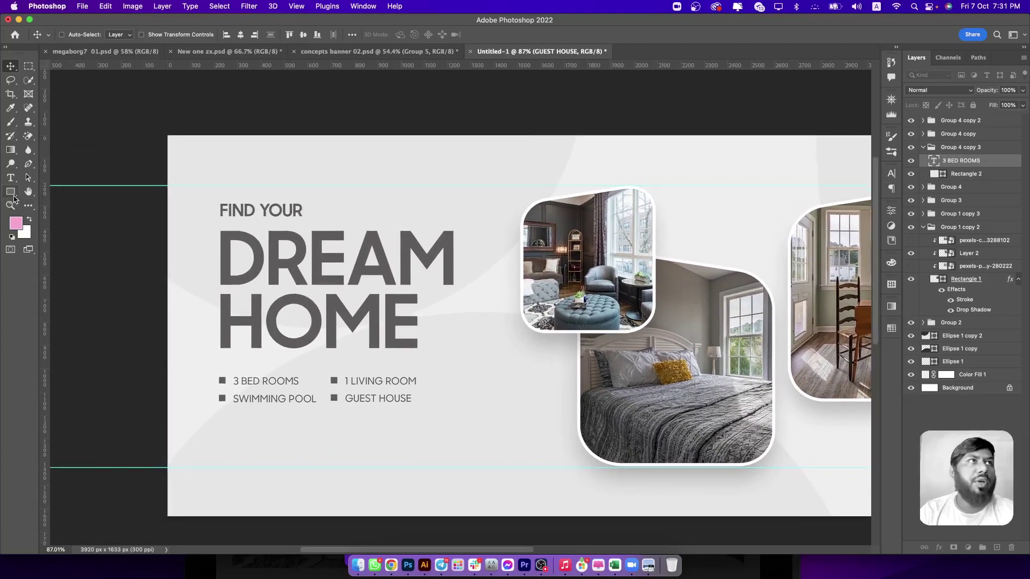
left_click_drag(218, 423, 418, 452)
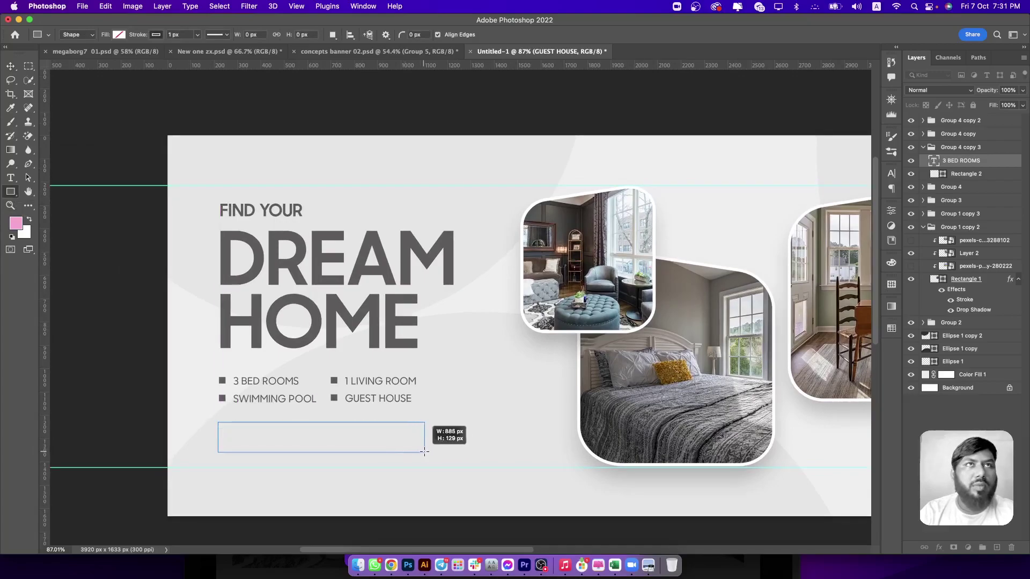
left_click_drag(418, 452, 428, 452)
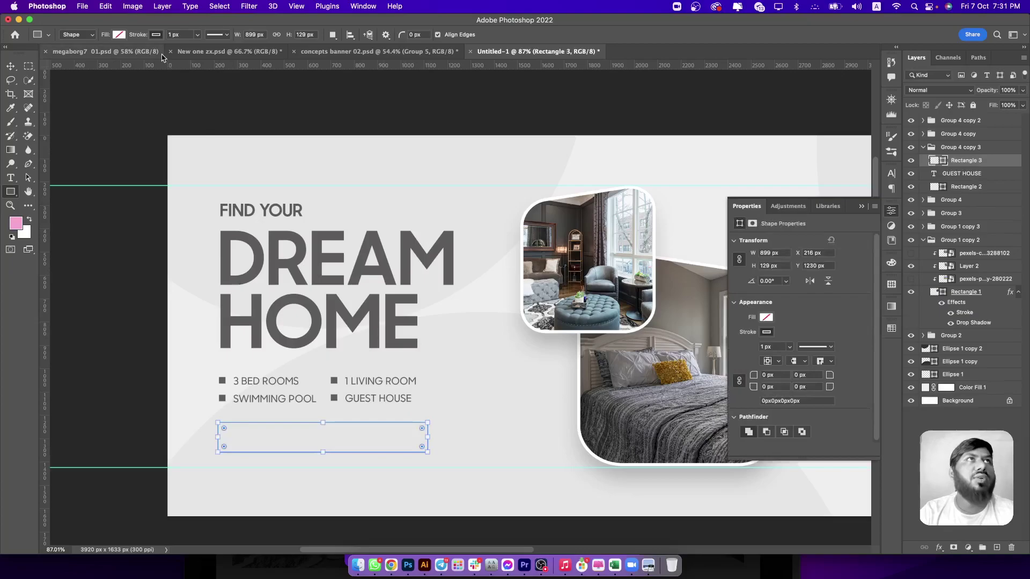
left_click(157, 34)
left_click(93, 55)
left_click(121, 35)
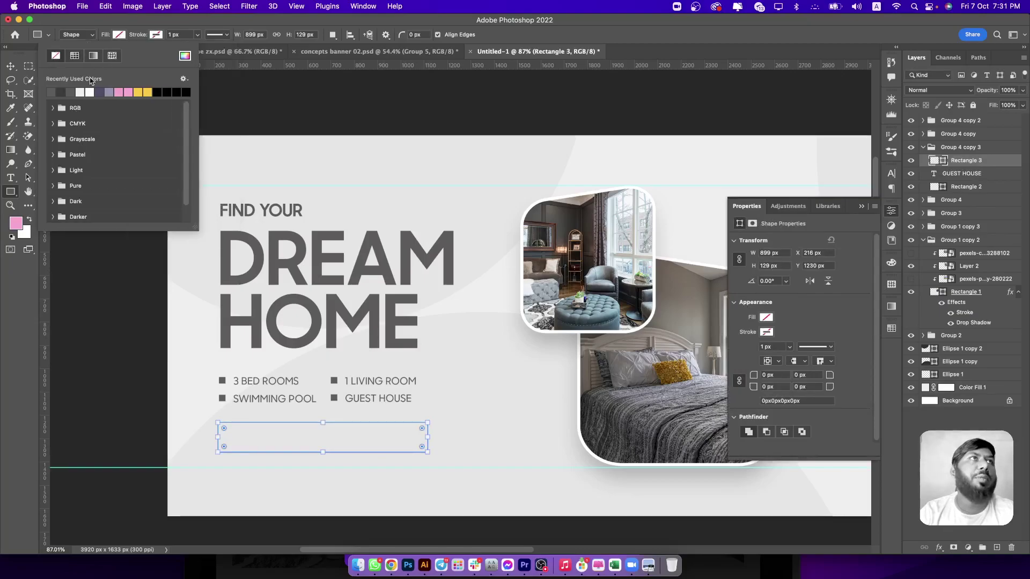
left_click(62, 92)
left_click(12, 68)
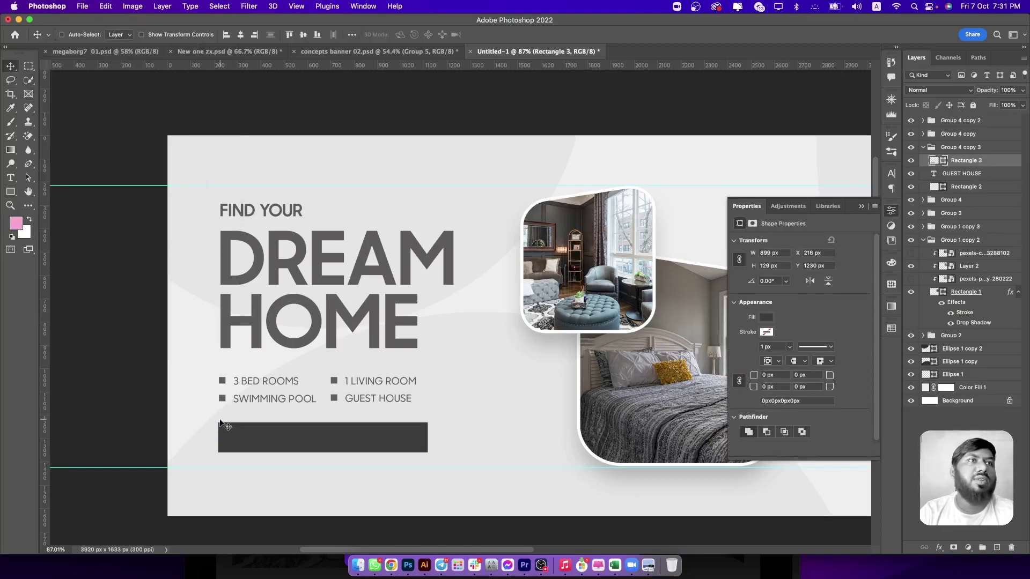
left_click(11, 184)
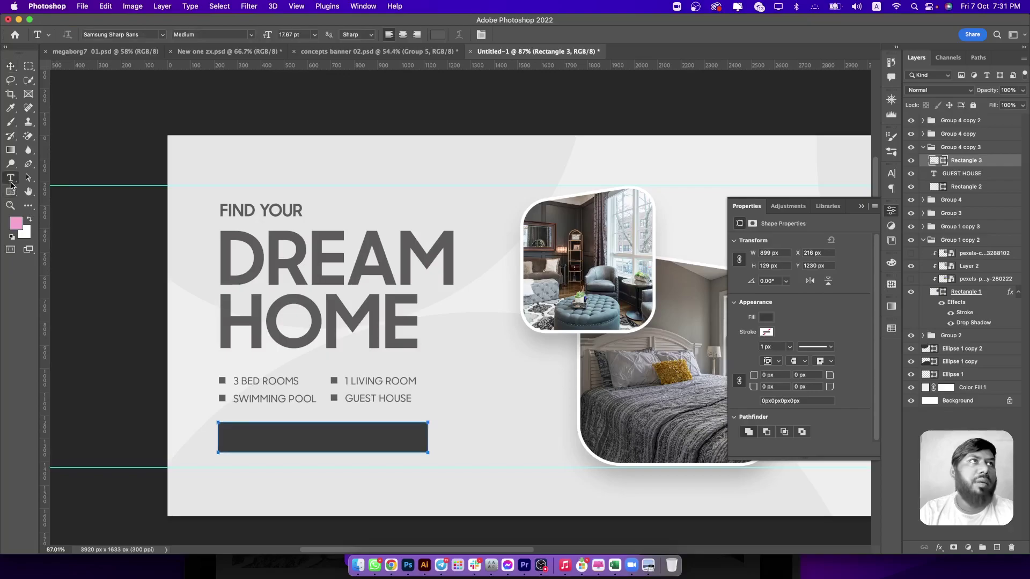
Add 'PRICE START FROM' text at 6 pt in white.
left_click(509, 422)
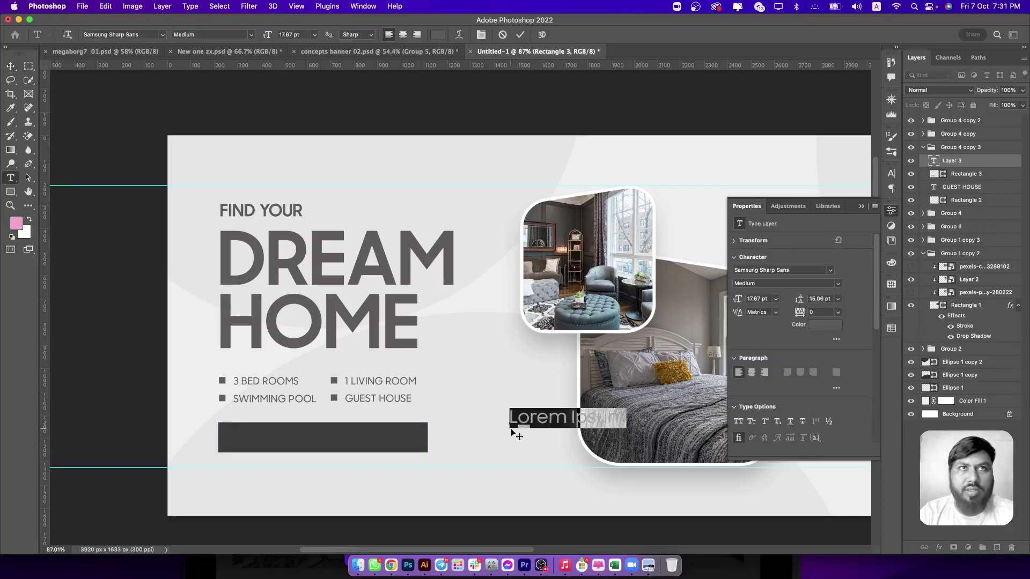
type("PRICE")
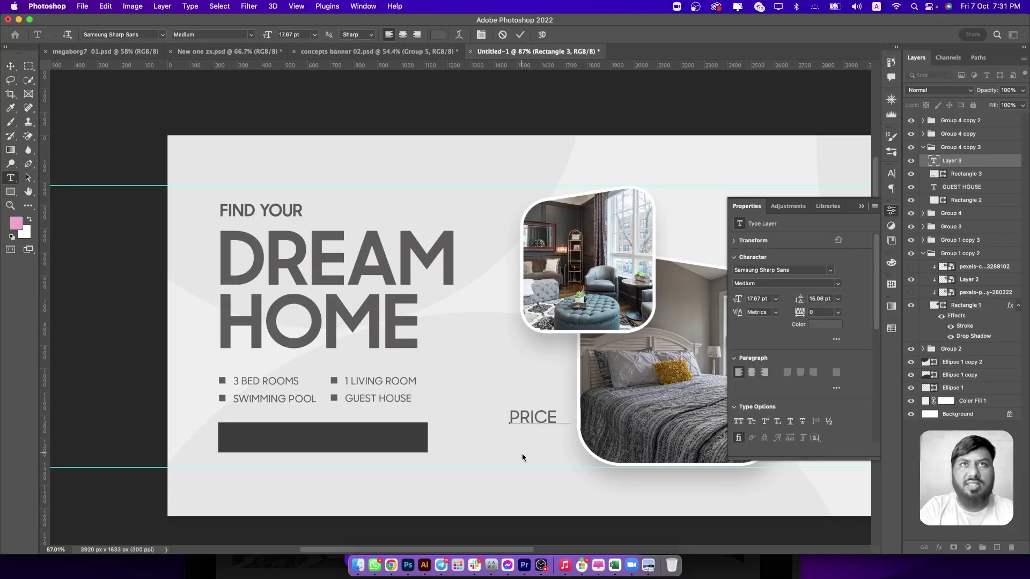
type(" START")
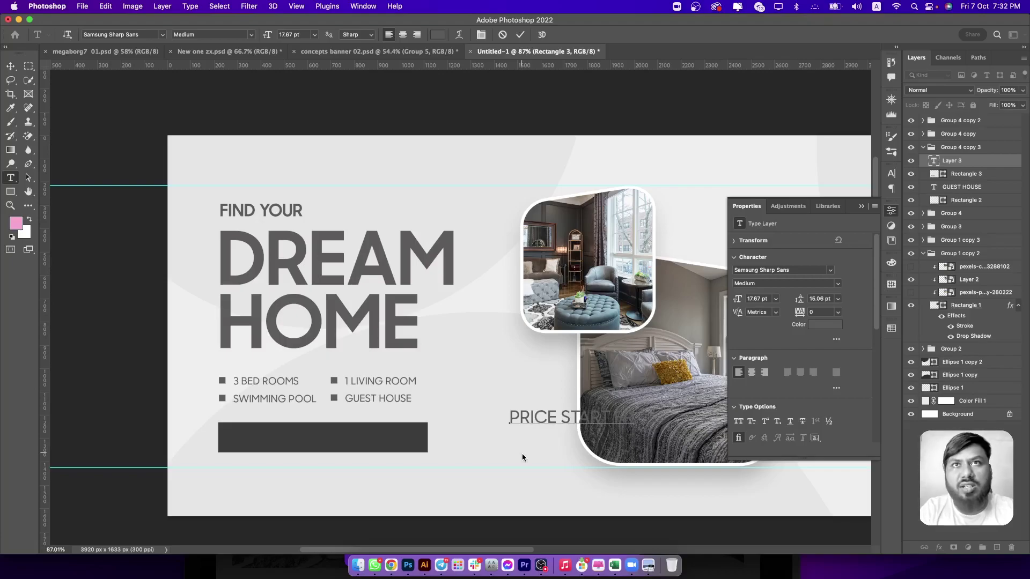
key("ctrl+a")
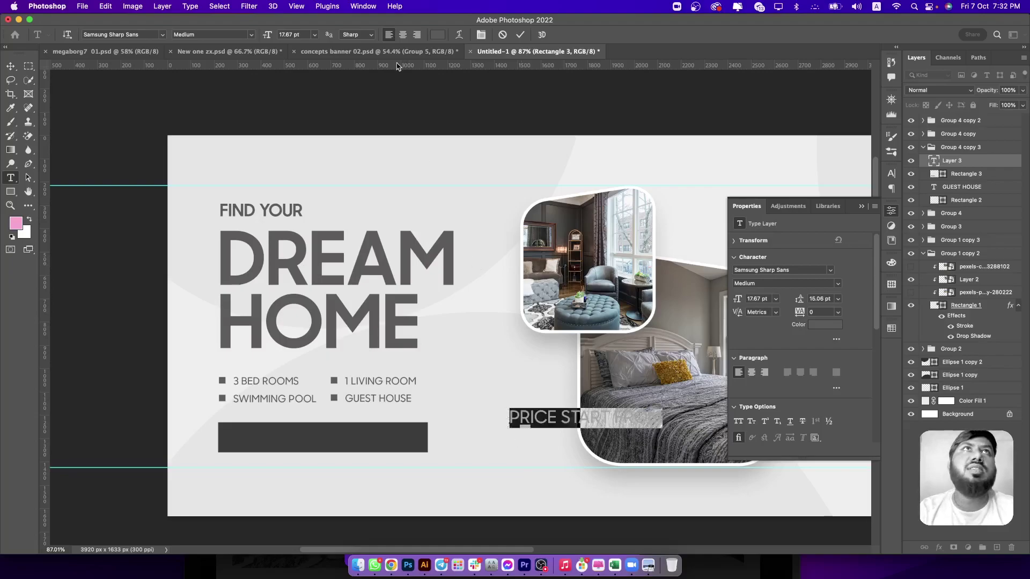
type("6")
key("Return")
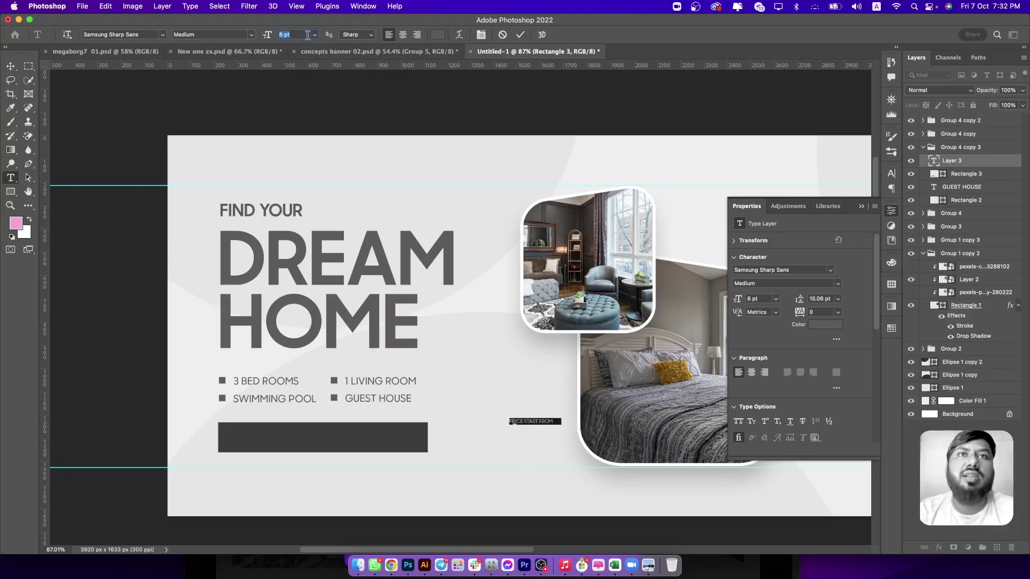
left_click(444, 36)
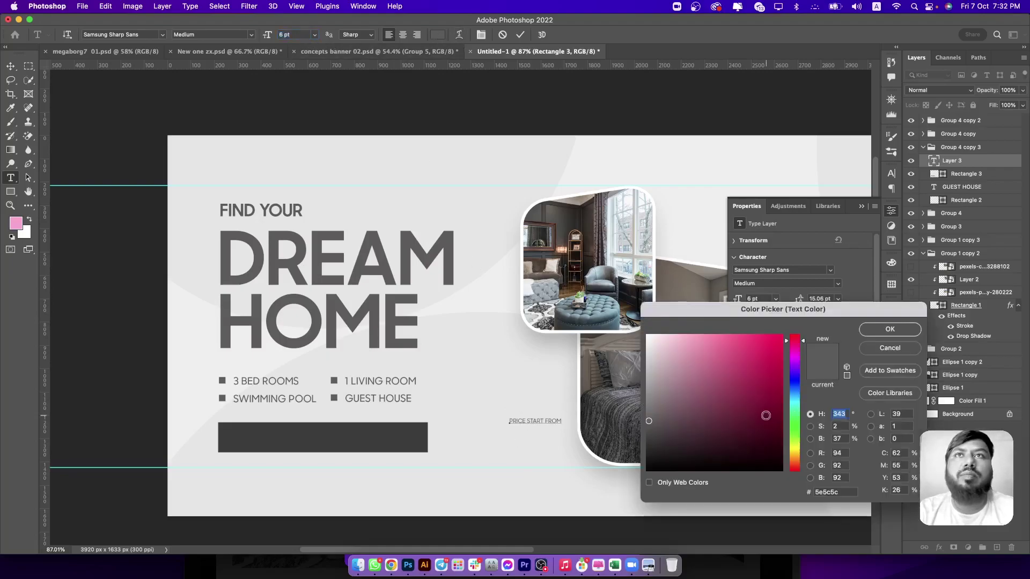
left_click(647, 336)
left_click(865, 331)
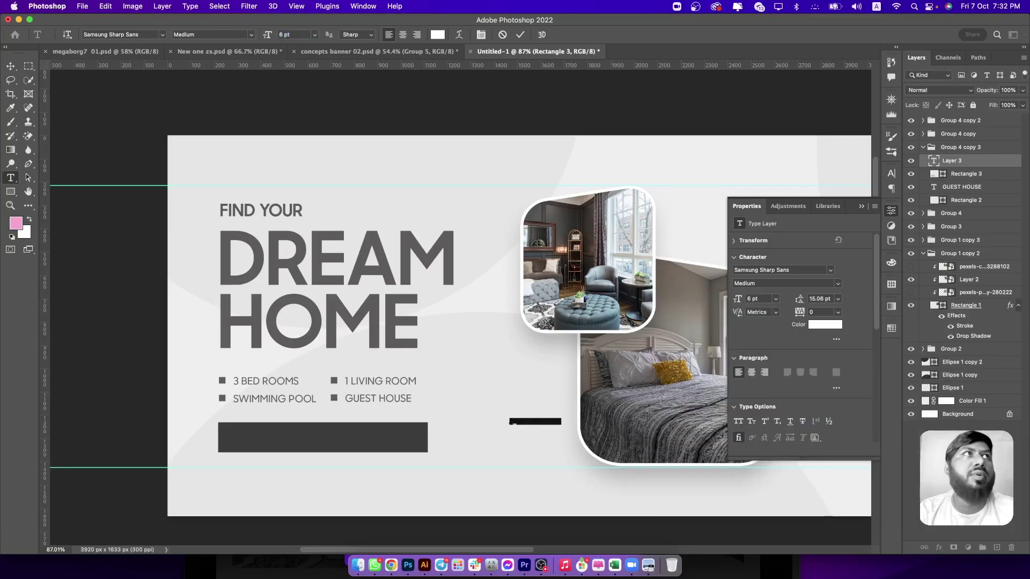
Position the 'PRICE START FROM' label at the upper left inside the dark box.
left_click(11, 68)
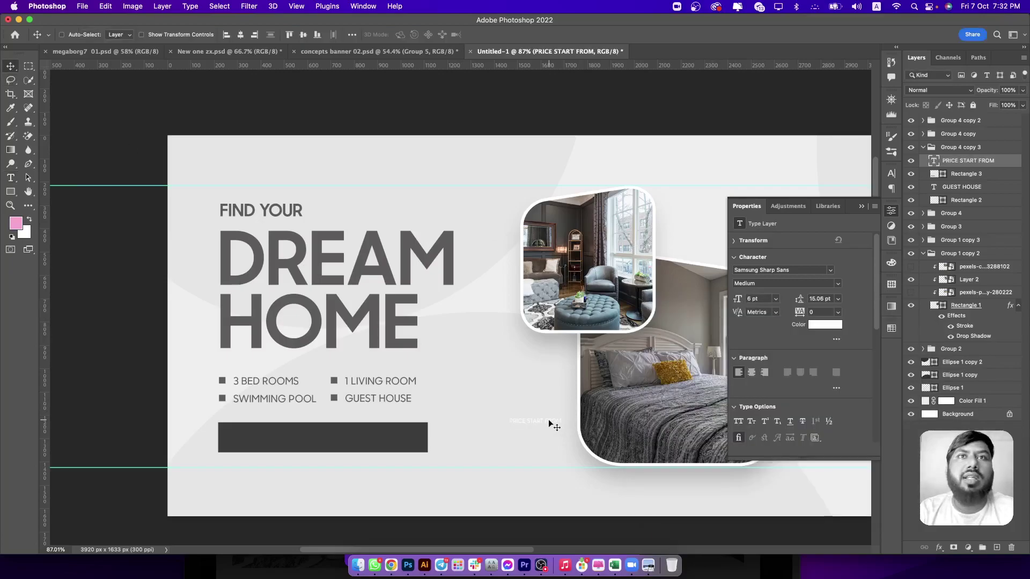
left_click_drag(549, 421, 270, 432)
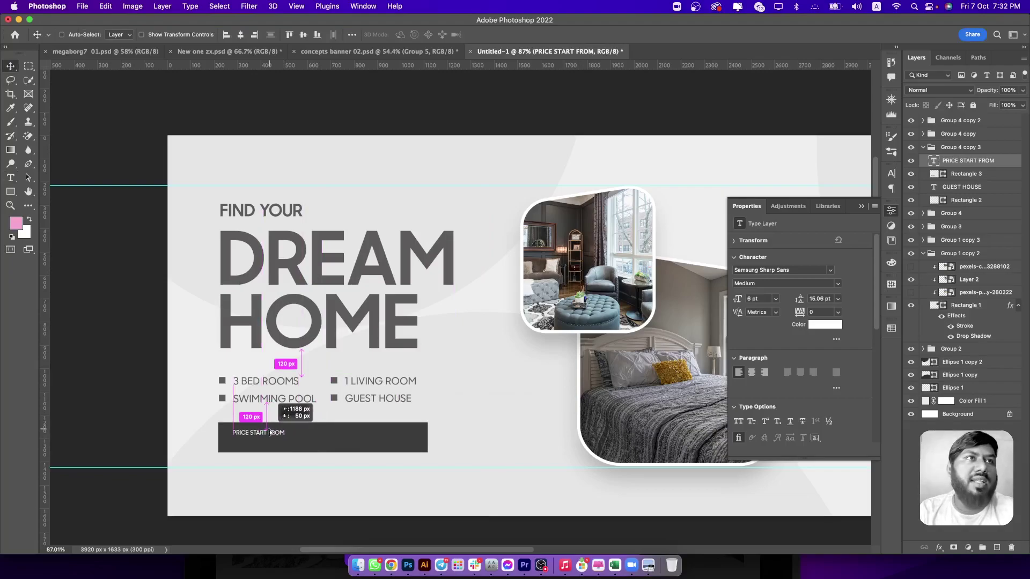
left_click_drag(270, 431, 263, 432)
key("super+plus")
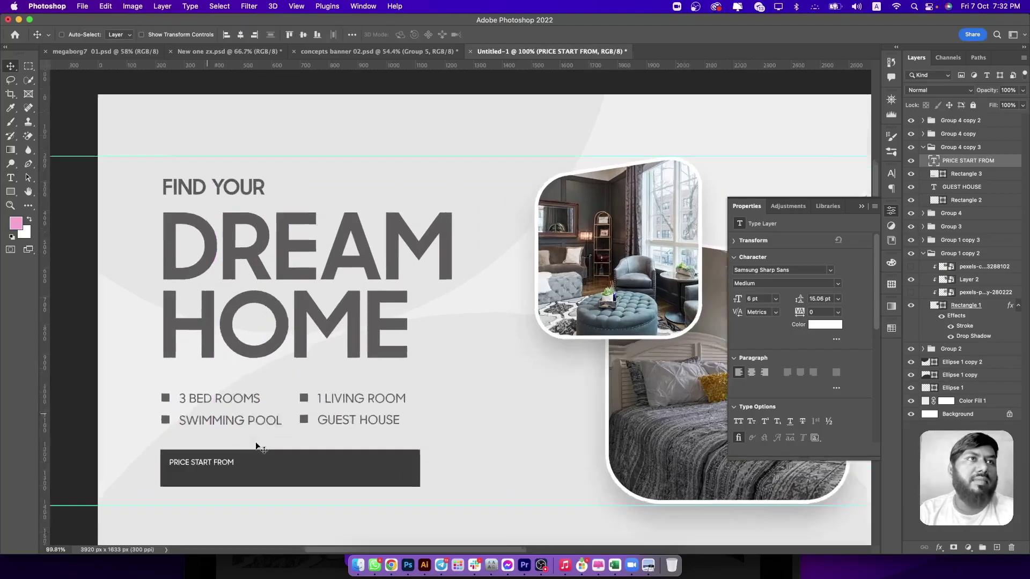
scroll(257, 446, "up", 3)
scroll(424, 386, "up", 2)
scroll(424, 386, "up", 2)
scroll(255, 388, "up", 2)
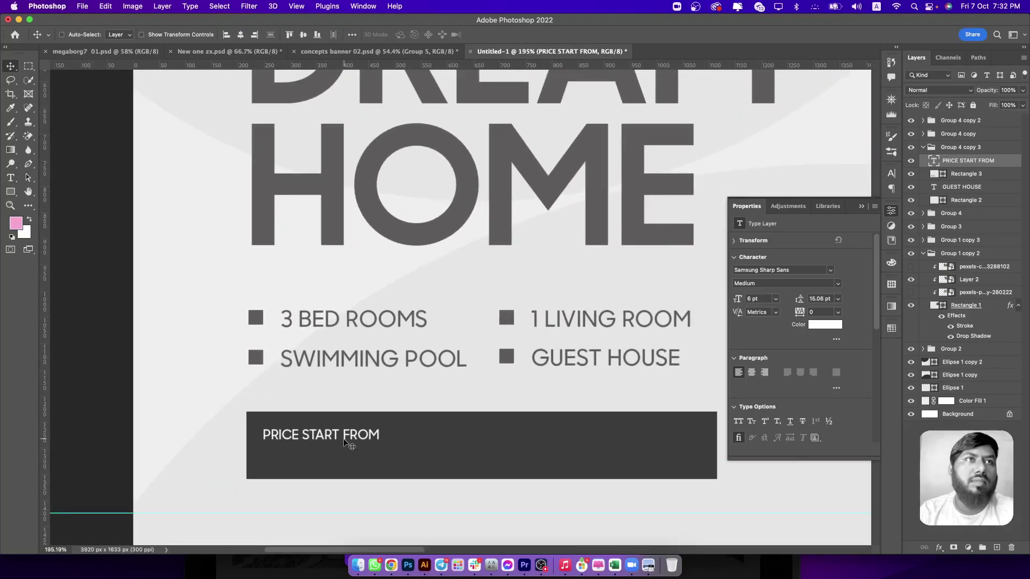
left_click_drag(344, 440, 348, 432)
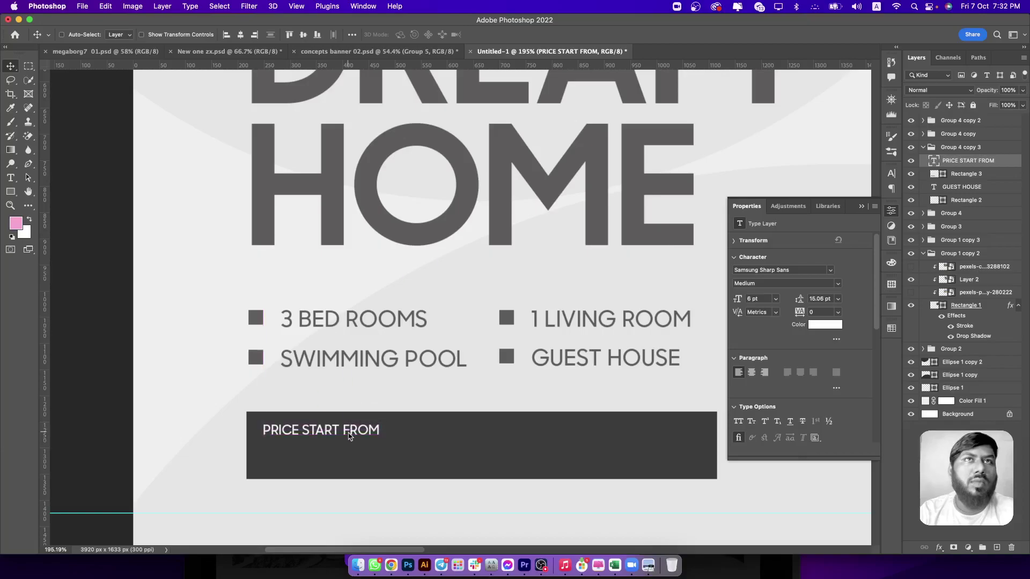
scroll(348, 432, "down", 3)
scroll(348, 431, "down", 2)
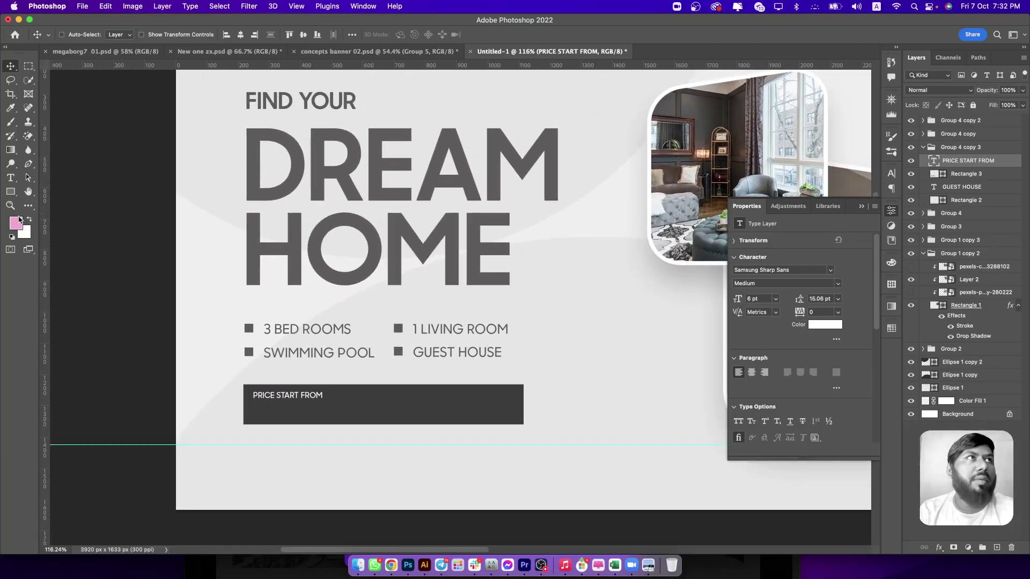
Add '$1,50,000' price text set to 16 pt Bold.
left_click(10, 178)
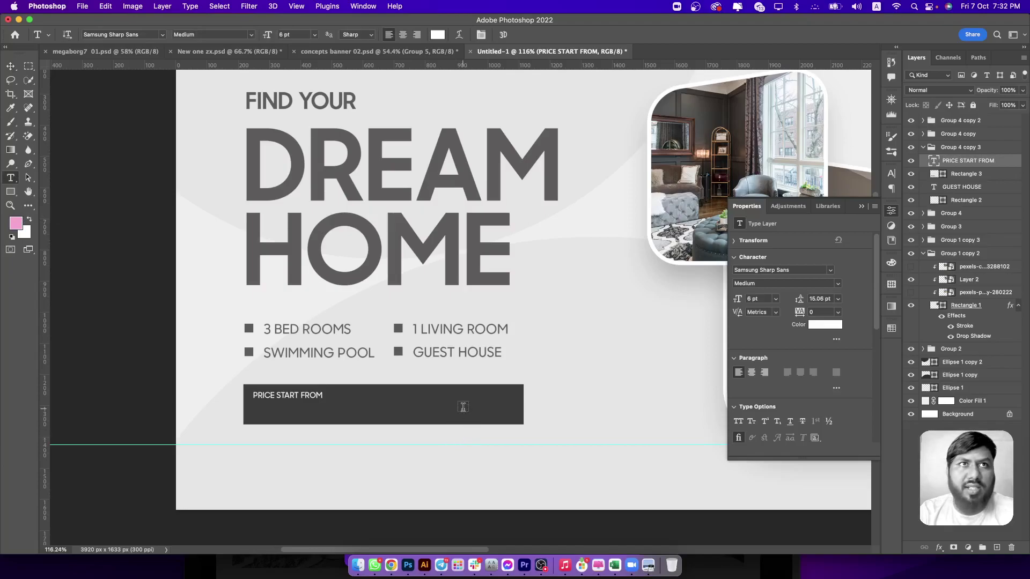
left_click(463, 407)
type("$ ")
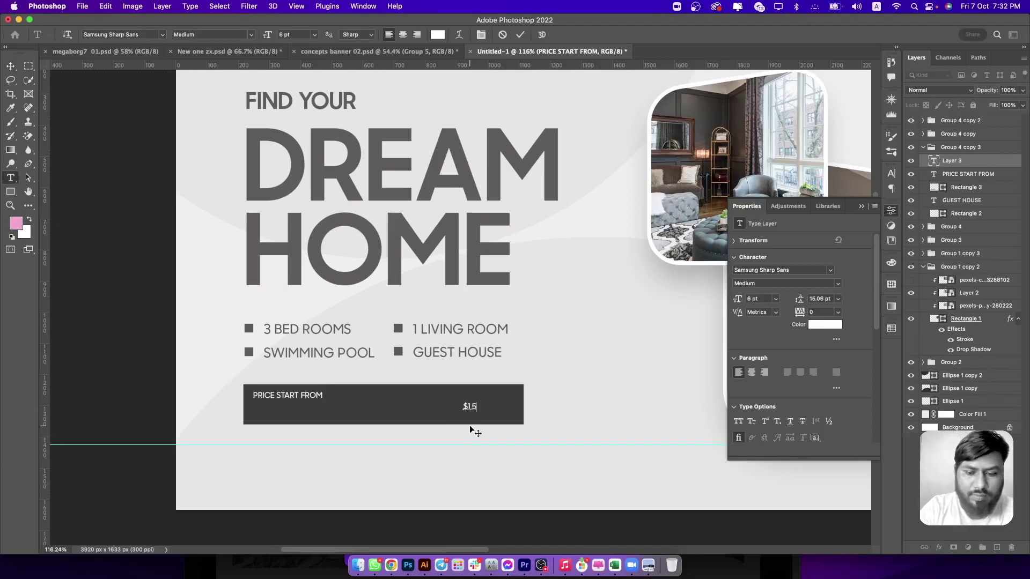
type(",50,0")
key("ctrl+a")
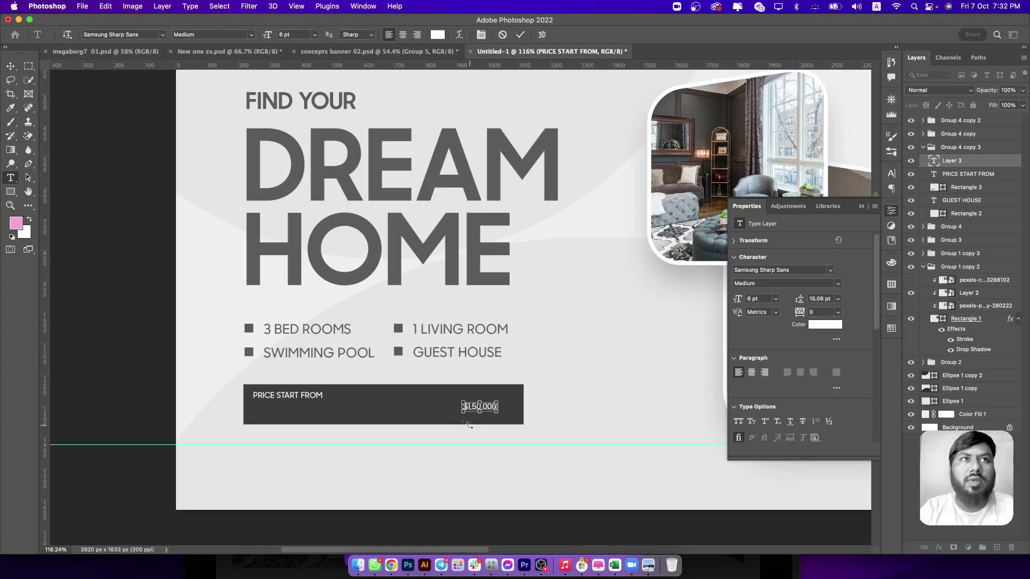
left_click(288, 32)
type("16")
key("Return")
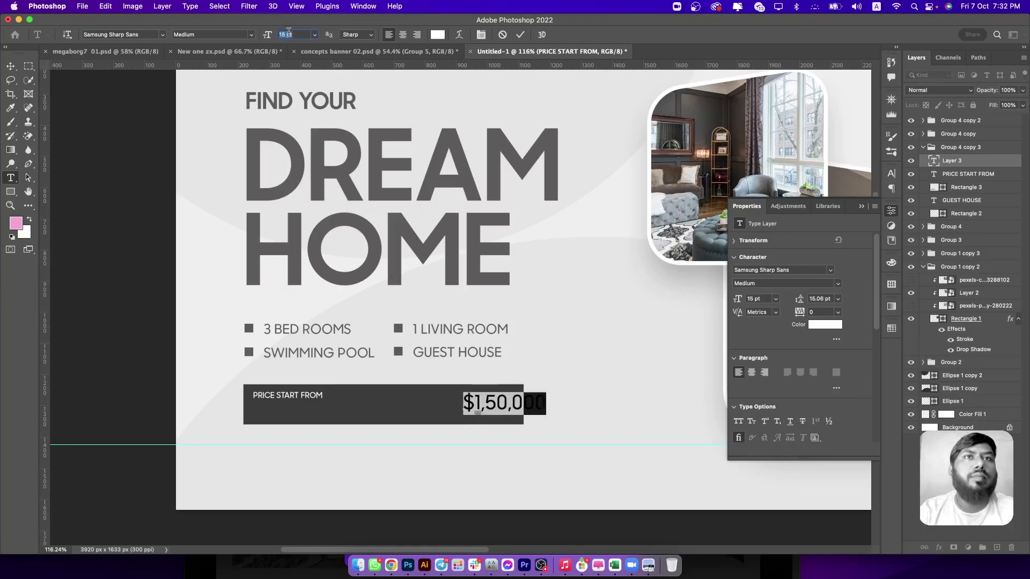
left_click(239, 34)
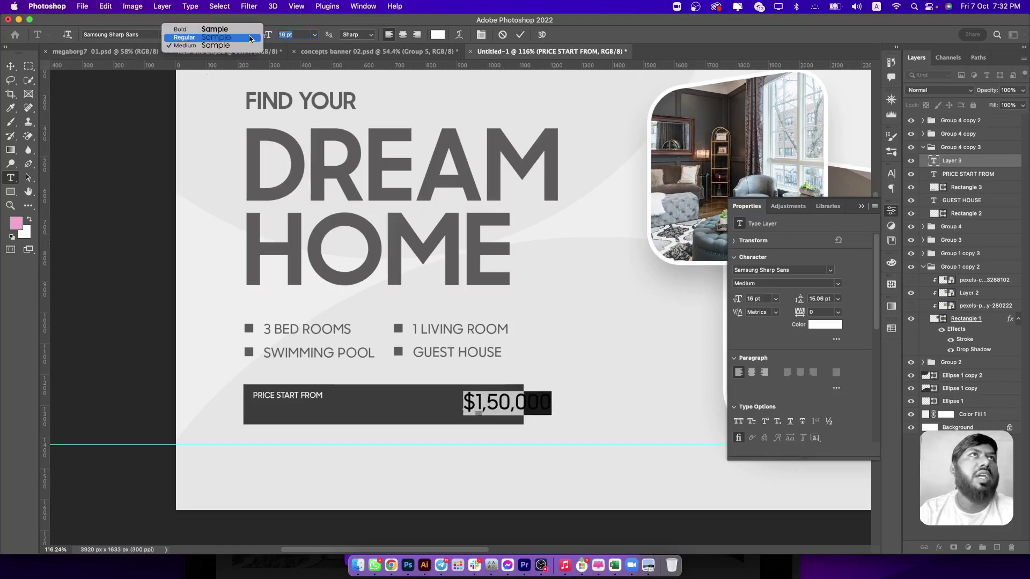
left_click(198, 45)
Place the price beneath 'PRICE START FROM' inside the dark box.
left_click(11, 65)
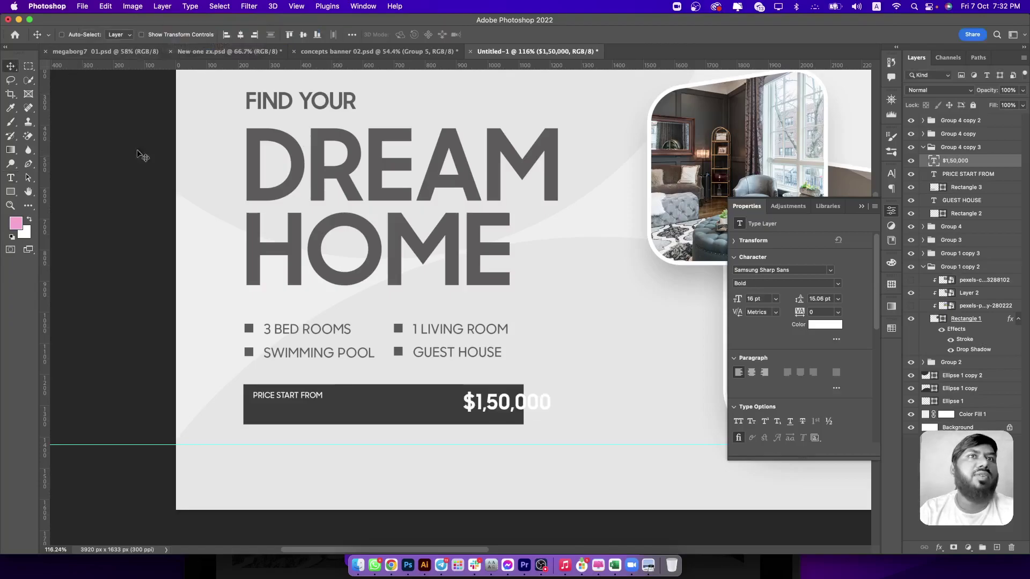
left_click_drag(494, 402, 288, 411)
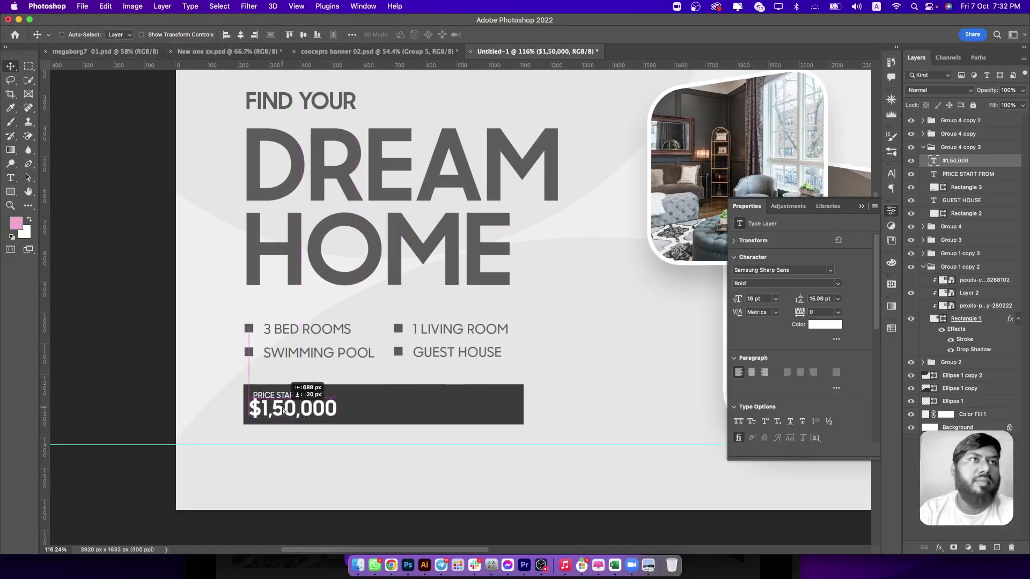
scroll(288, 411, "up", 3)
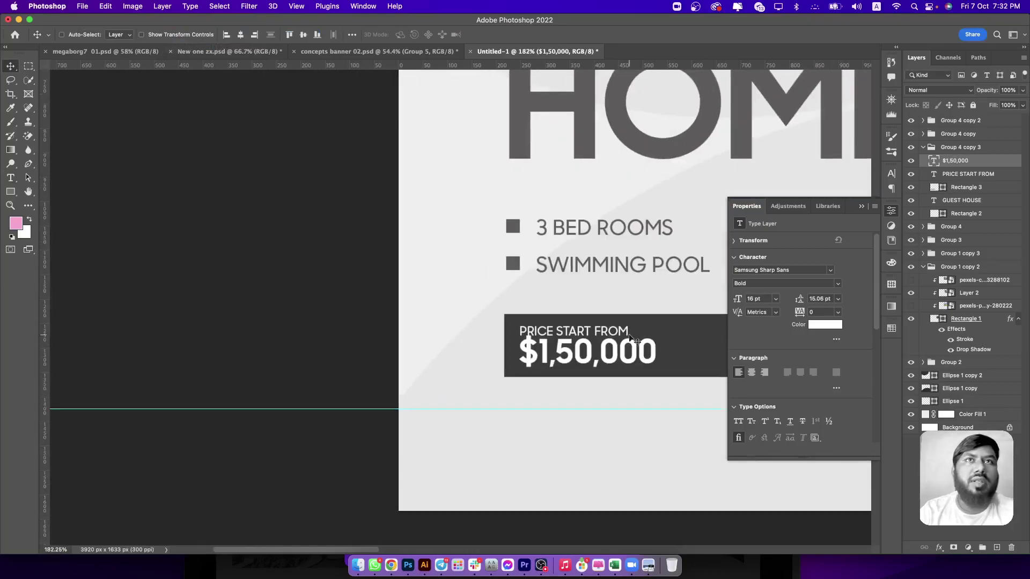
left_click_drag(611, 358, 610, 367)
scroll(610, 367, "up", 8)
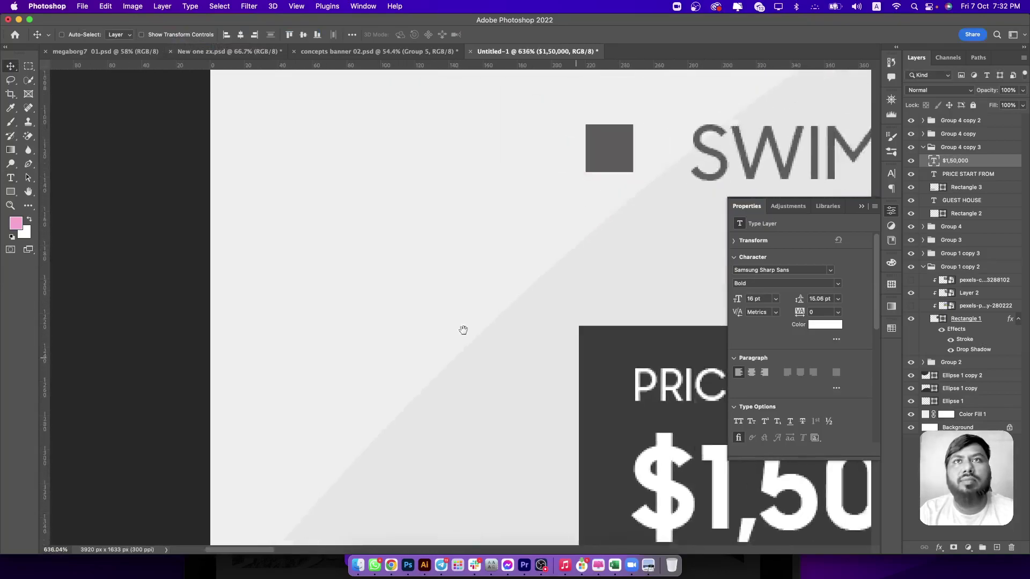
left_click_drag(254, 271, 280, 282)
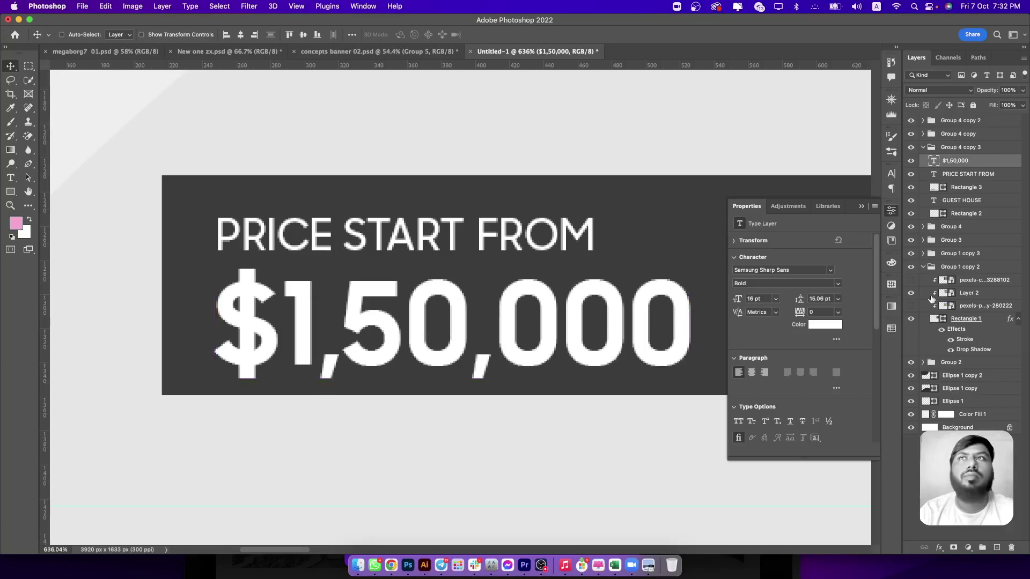
Stretch the dark price box taller downward with Free Transform.
left_click(954, 190)
key("ctrl+t")
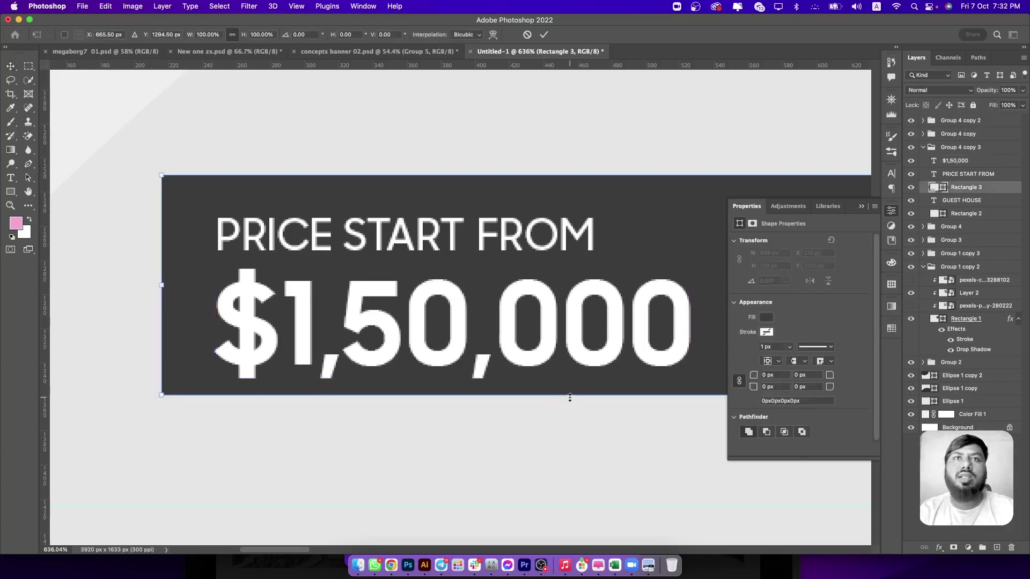
mouse_move(568, 396)
left_mouse_down()
mouse_move(568, 432)
mouse_move(568, 422)
left_mouse_up()
key("Return")
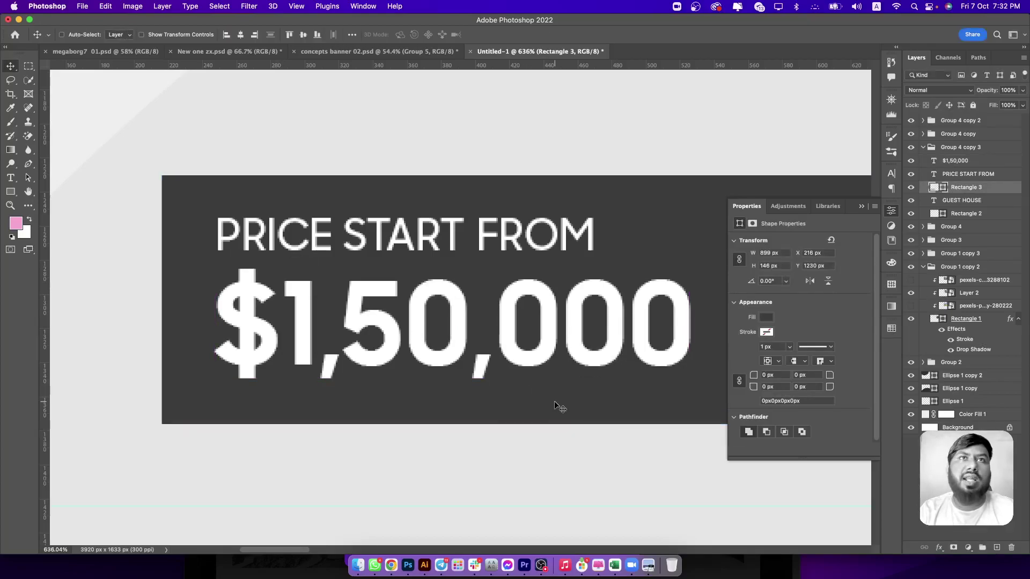
scroll(464, 421, "down", 10)
scroll(465, 424, "up", 3)
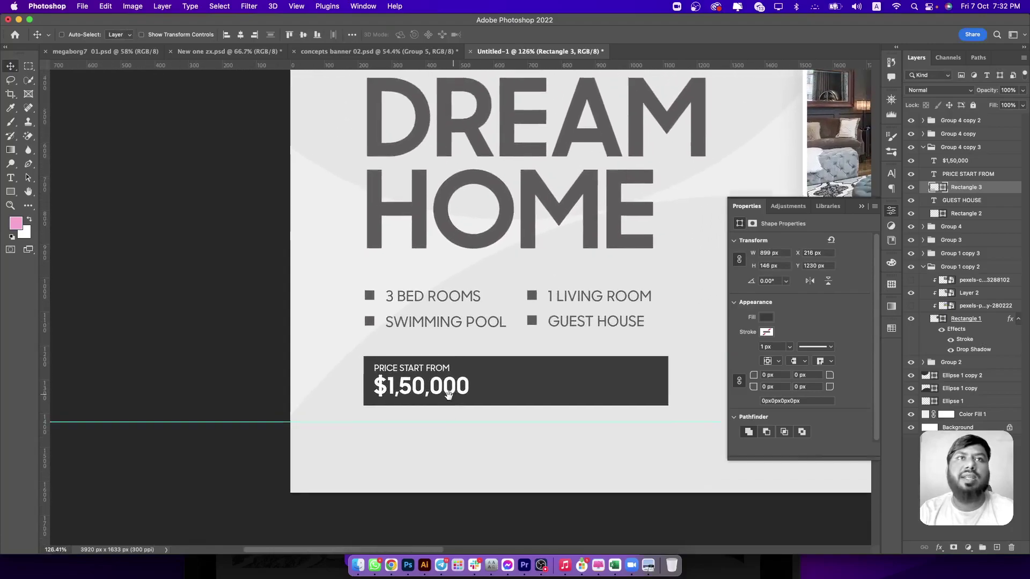
scroll(445, 401, "up", 5)
scroll(461, 392, "right", 5)
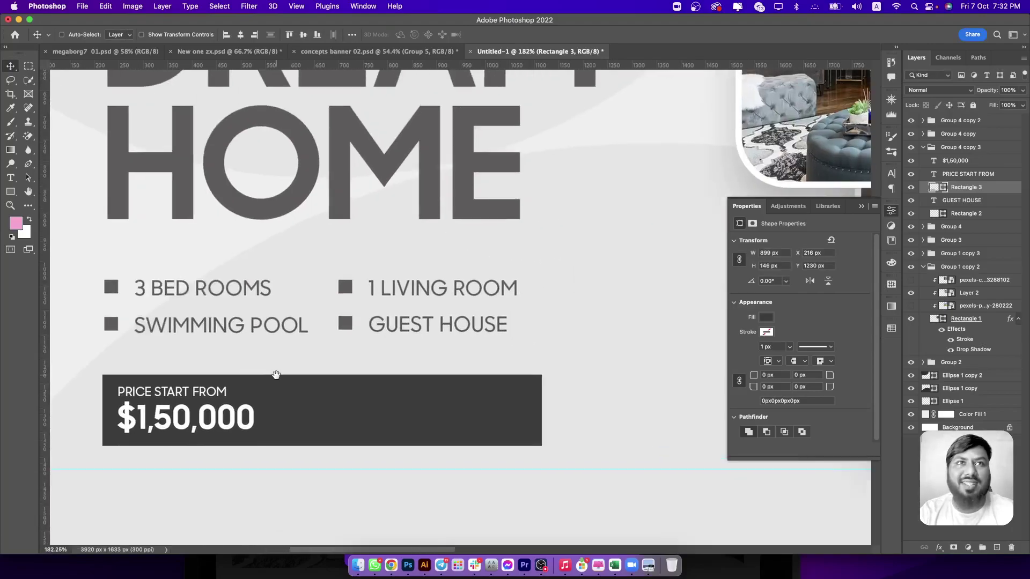
left_click(14, 195)
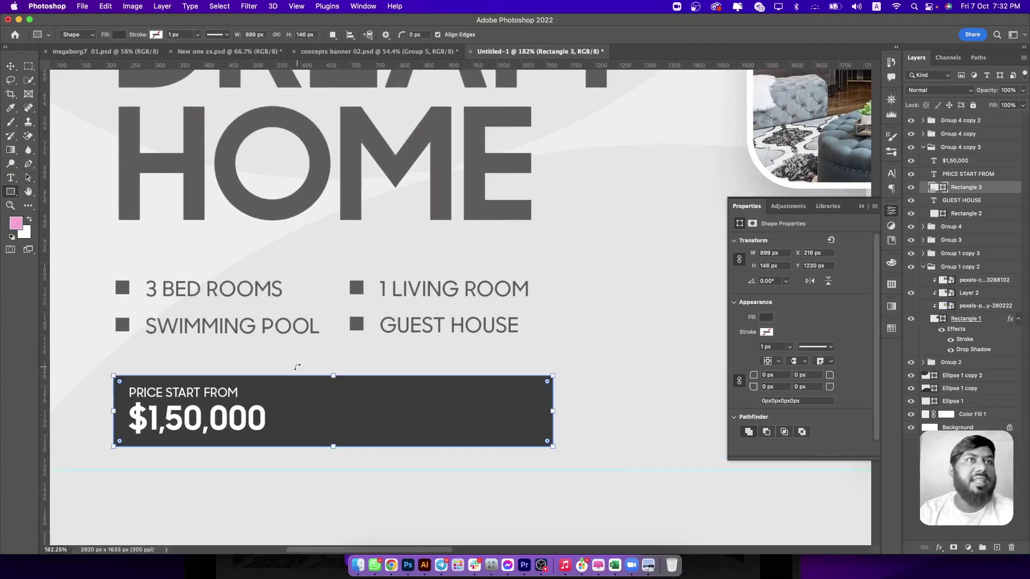
left_click(992, 547)
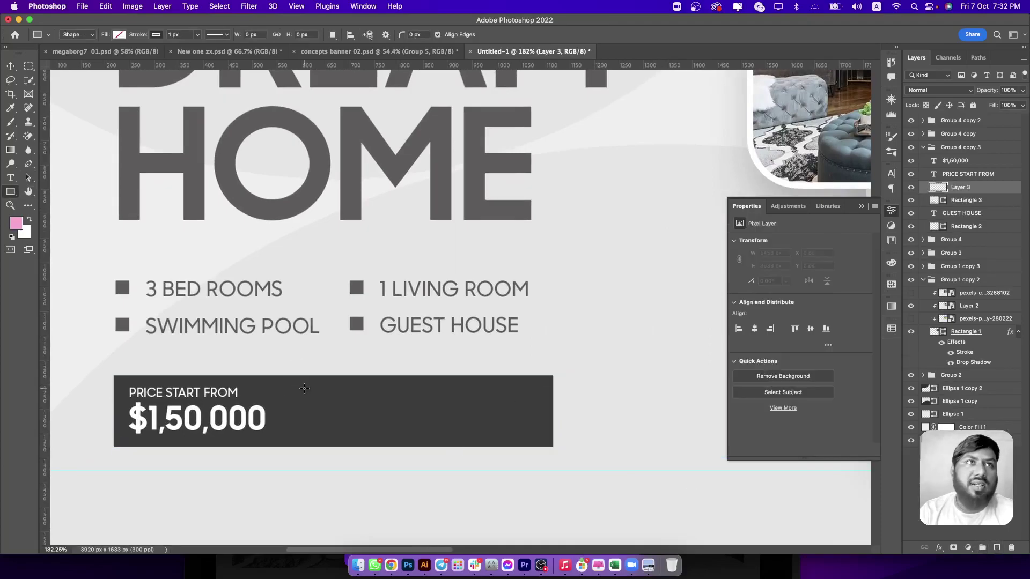
Draw a thin vertical divider in the price box with no stroke and a white fill.
left_click_drag(333, 385, 334, 429)
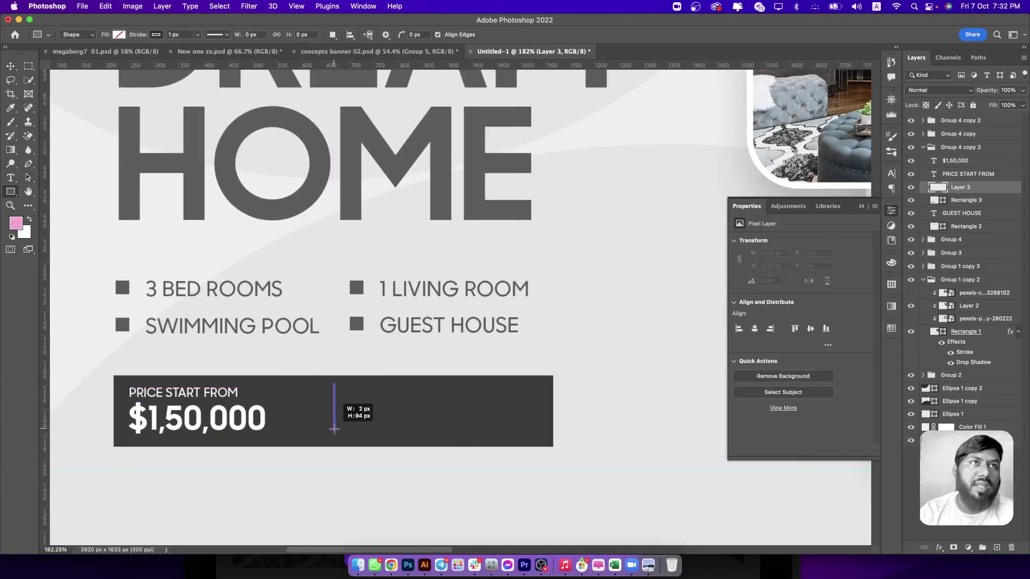
left_click(118, 34)
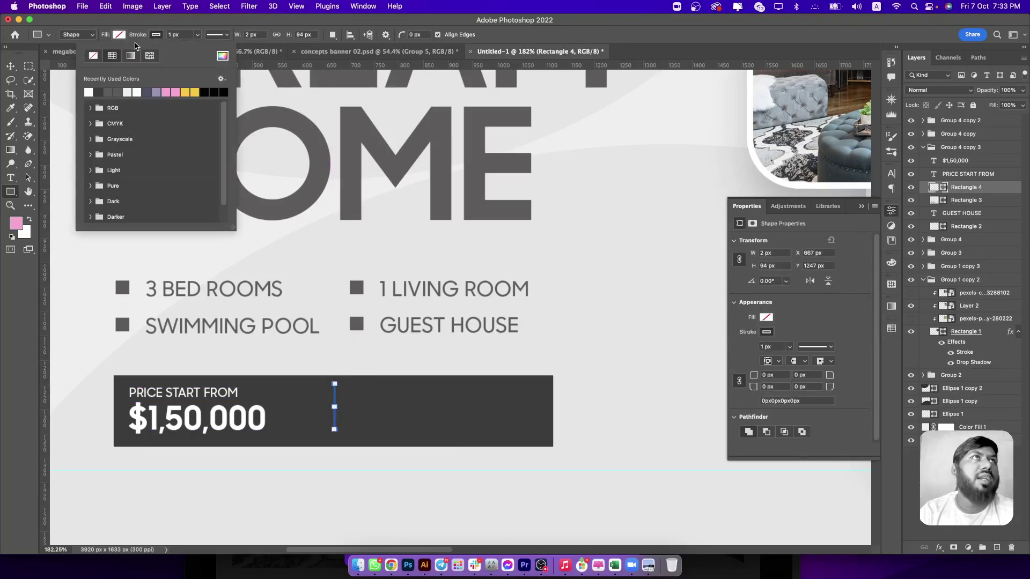
left_click(94, 55)
left_click(119, 35)
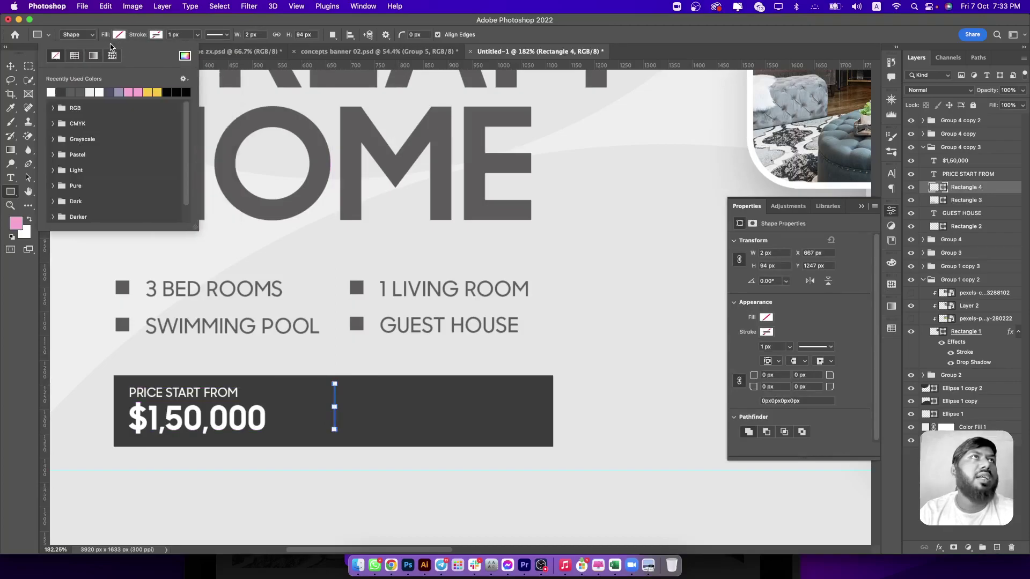
left_click(56, 94)
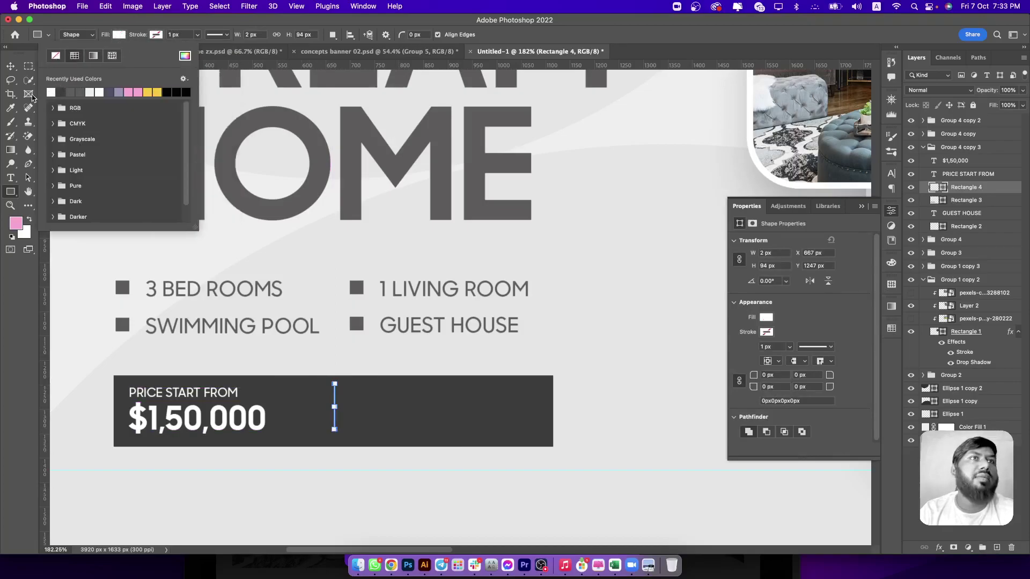
left_click(10, 66)
Zoom in and nudge the divider down so it is vertically centred.
scroll(315, 409, "up", 3)
scroll(316, 409, "up", 3)
mouse_move(330, 311)
left_mouse_down()
mouse_move(347, 295)
mouse_move(435, 301)
left_mouse_up()
left_click_drag(355, 339, 349, 361)
scroll(350, 361, "down", 5)
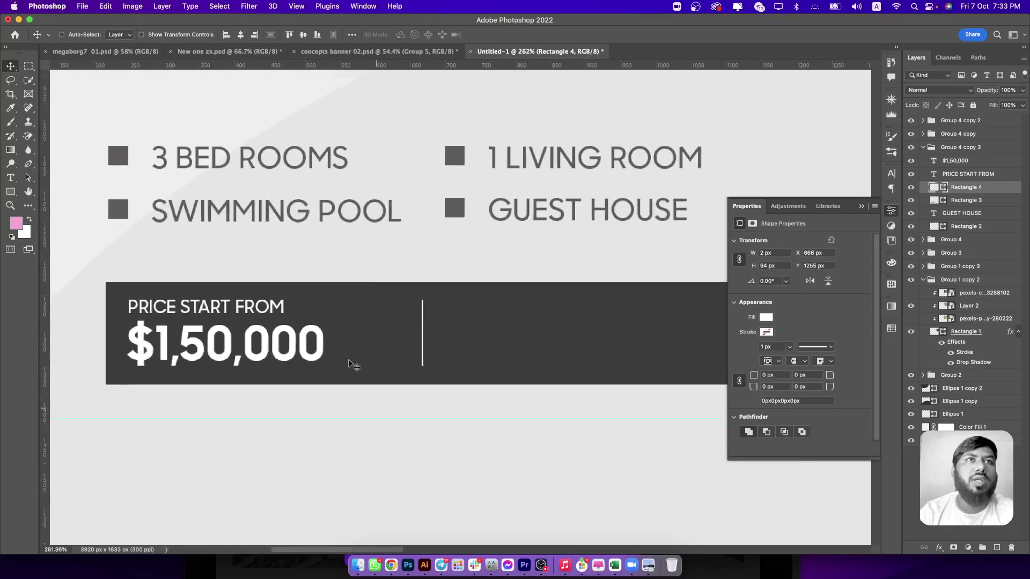
scroll(349, 362, "down", 1)
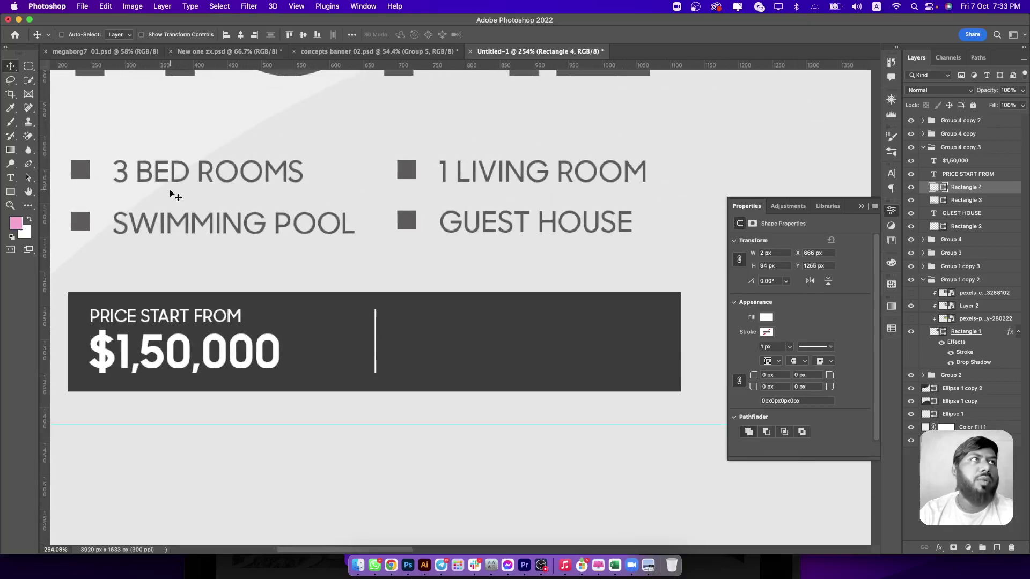
Add white 'BOOK NOW' text on the right side of the price box.
left_click(15, 180)
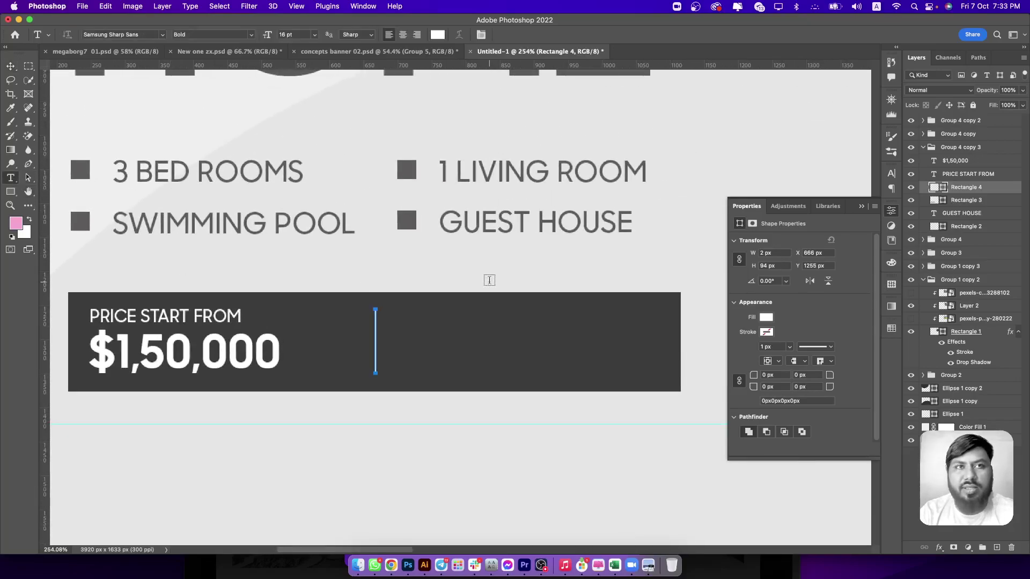
left_click(499, 349)
type("BO")
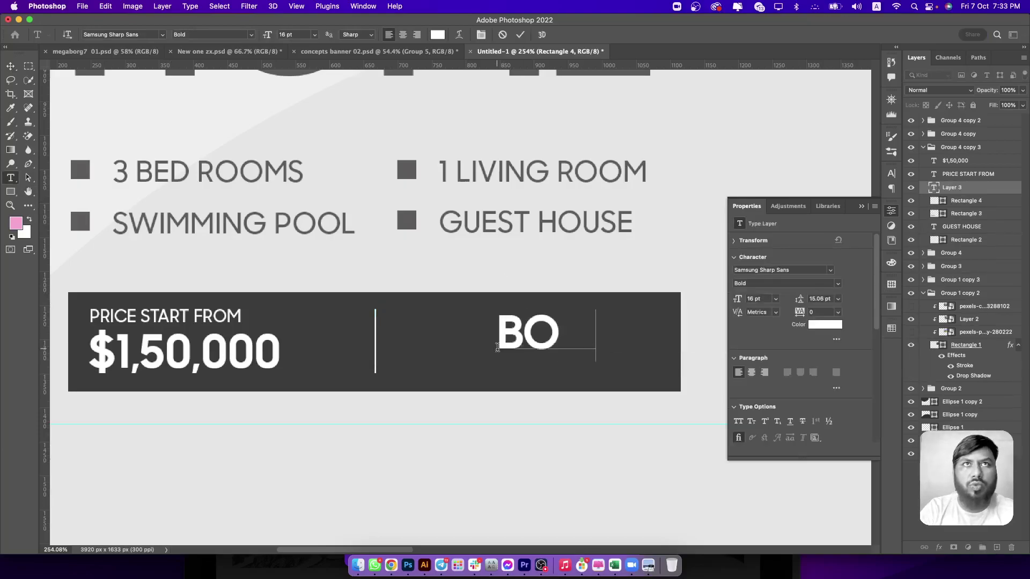
type("OK NOW")
key("ctrl+a")
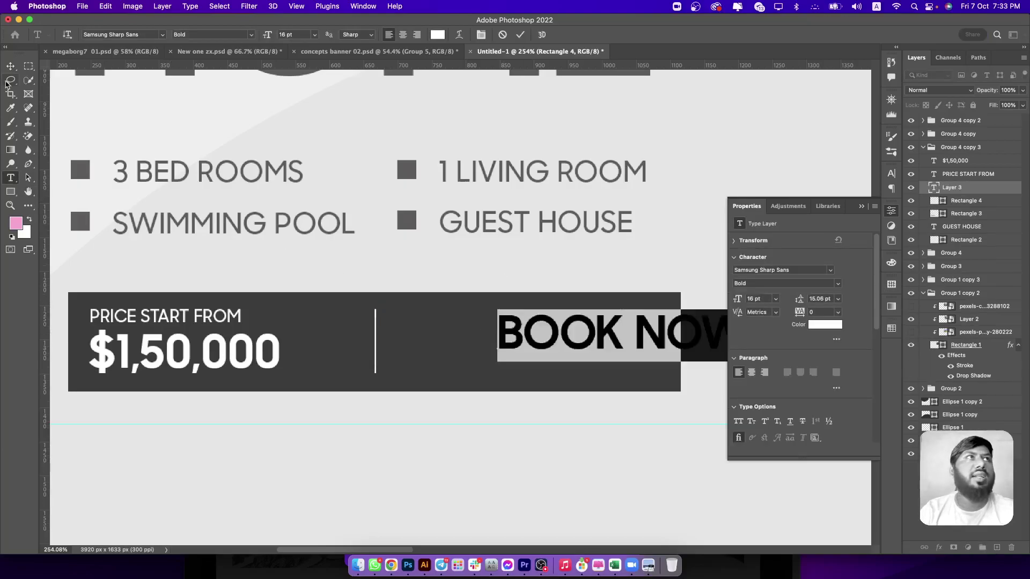
left_click(10, 66)
left_click_drag(635, 334, 550, 343)
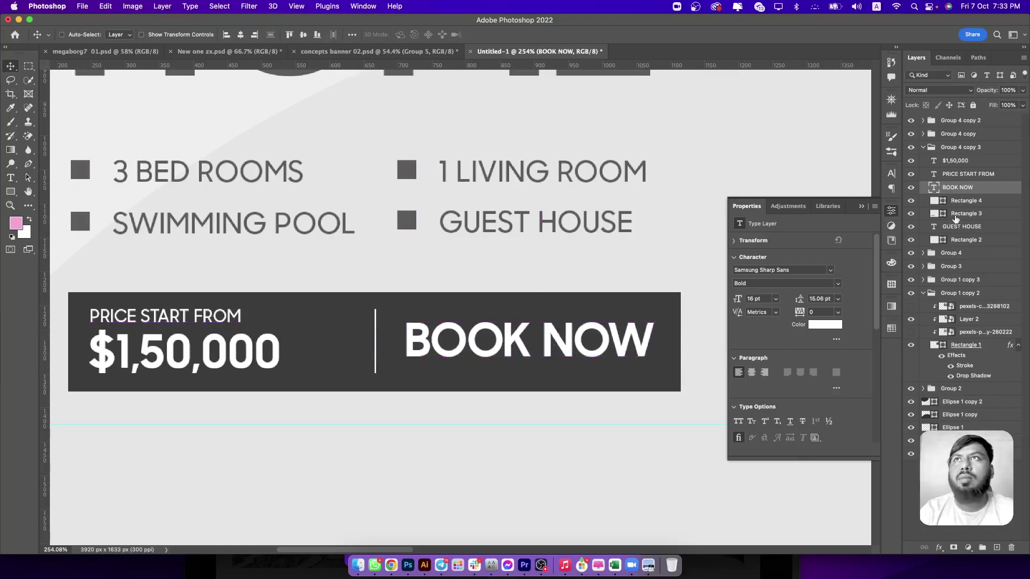
Move the divider left, between the price and 'BOOK NOW'.
left_click(960, 202)
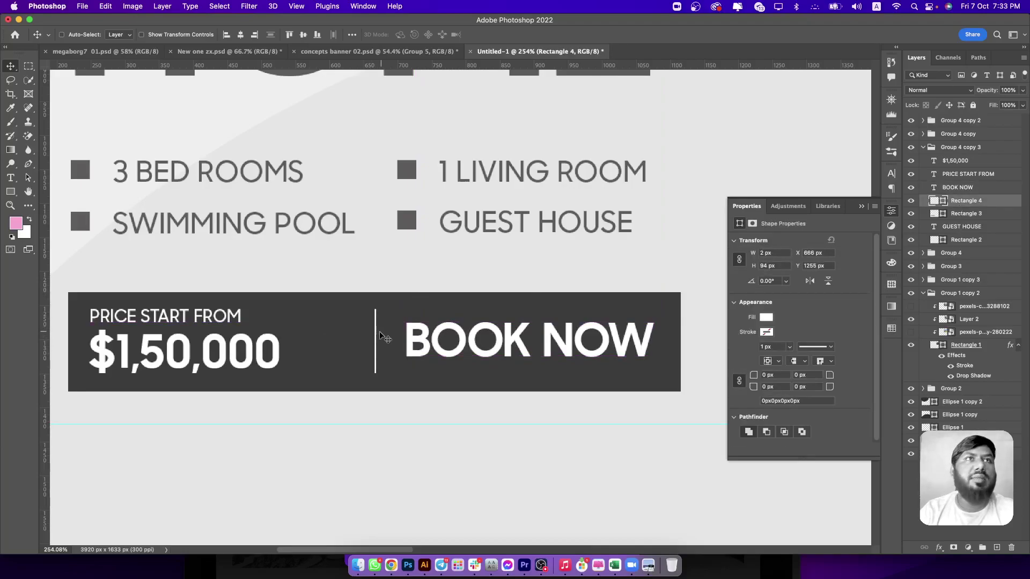
left_click_drag(381, 336, 350, 344)
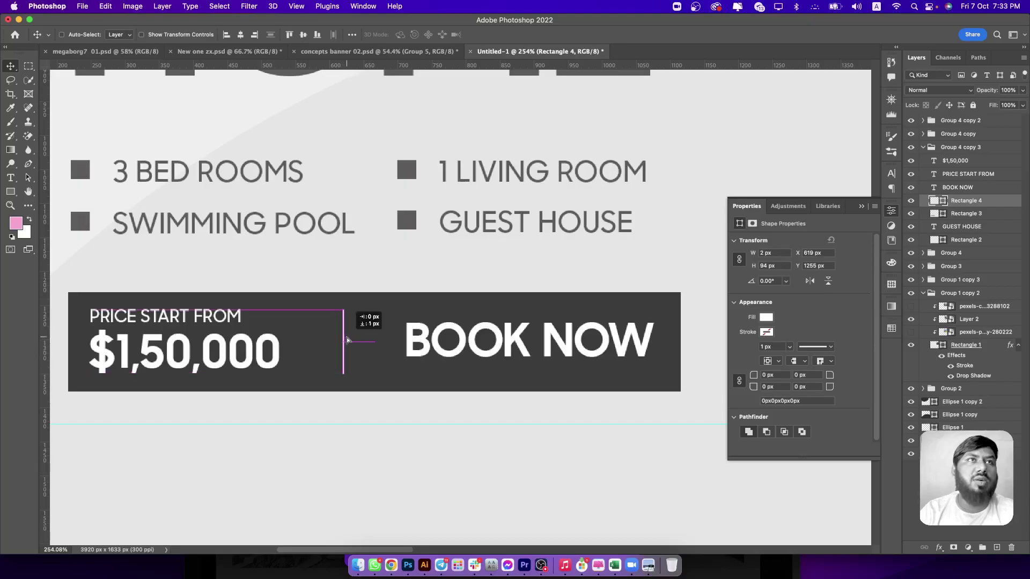
scroll(351, 343, "down", 2)
Turn on Auto-Select and pick the price box and Ellipse 1 copy layers.
scroll(351, 342, "down", 3)
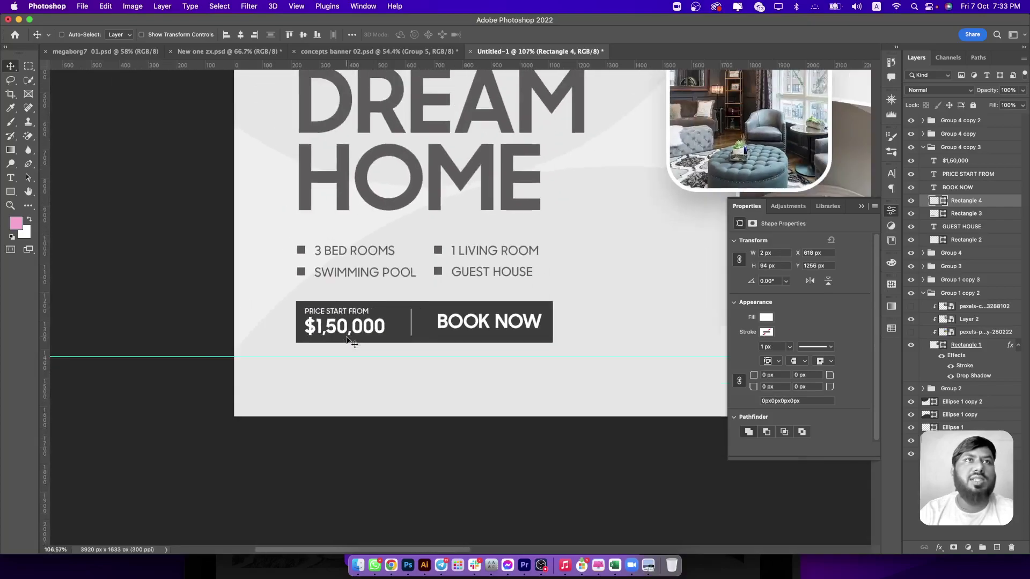
scroll(351, 342, "up", 2)
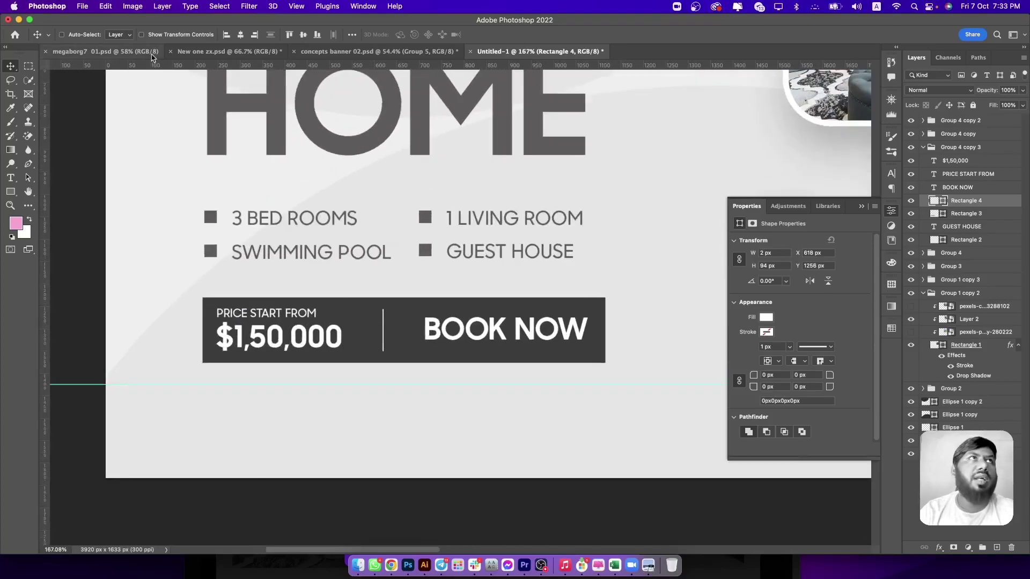
left_click(97, 37)
left_click(356, 347)
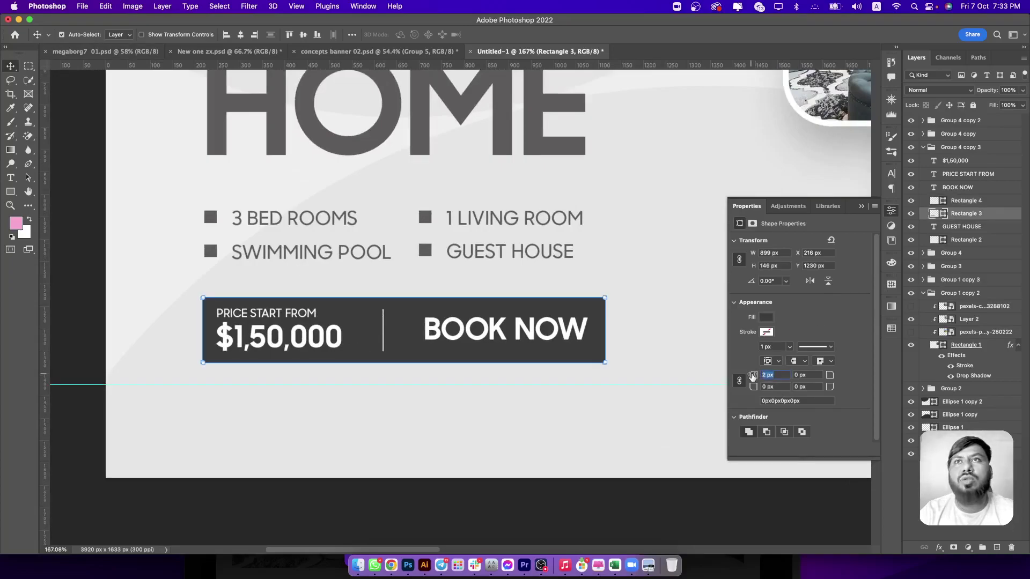
type("5")
left_click(385, 434)
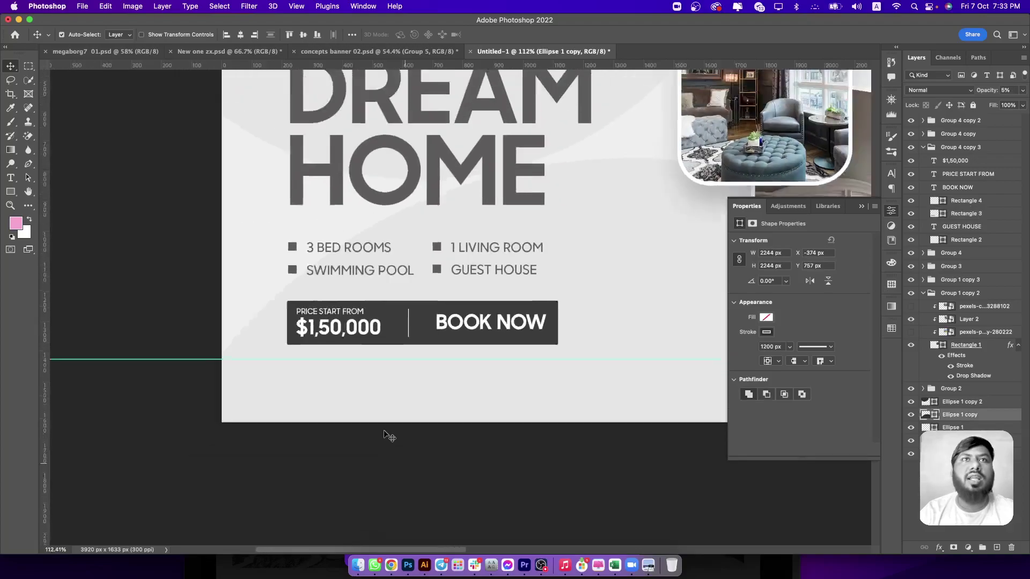
Fit the whole banner on screen and pan to review the layout.
key("super+0")
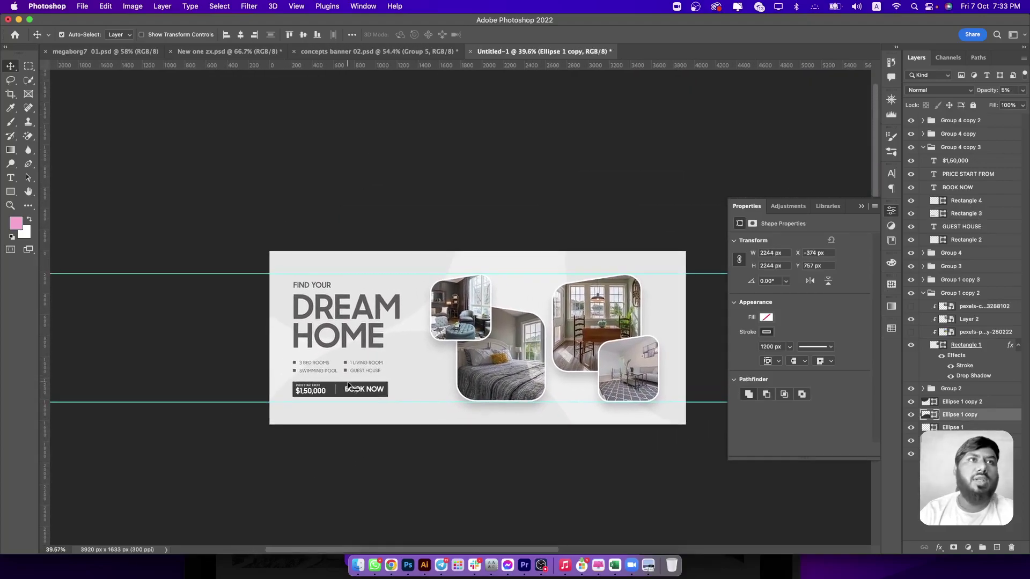
scroll(371, 387, "up", 2)
scroll(371, 387, "up", 2)
scroll(372, 387, "down", 3)
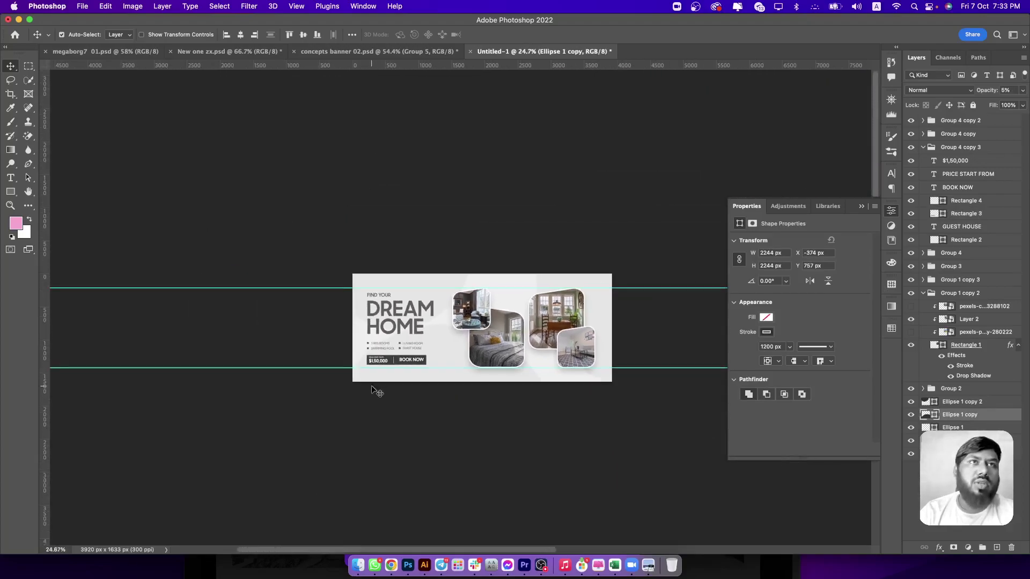
scroll(367, 391, "up", 1)
scroll(375, 386, "up", 1)
scroll(397, 370, "up", 1)
mouse_move(421, 348)
left_mouse_down()
mouse_move(368, 368)
mouse_move(364, 385)
left_mouse_up()
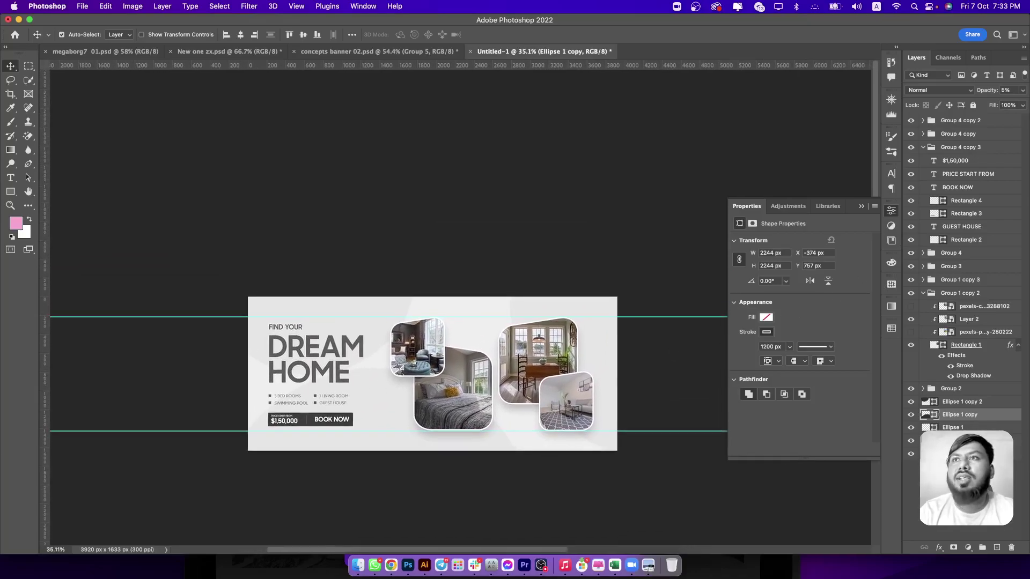
left_click(952, 404)
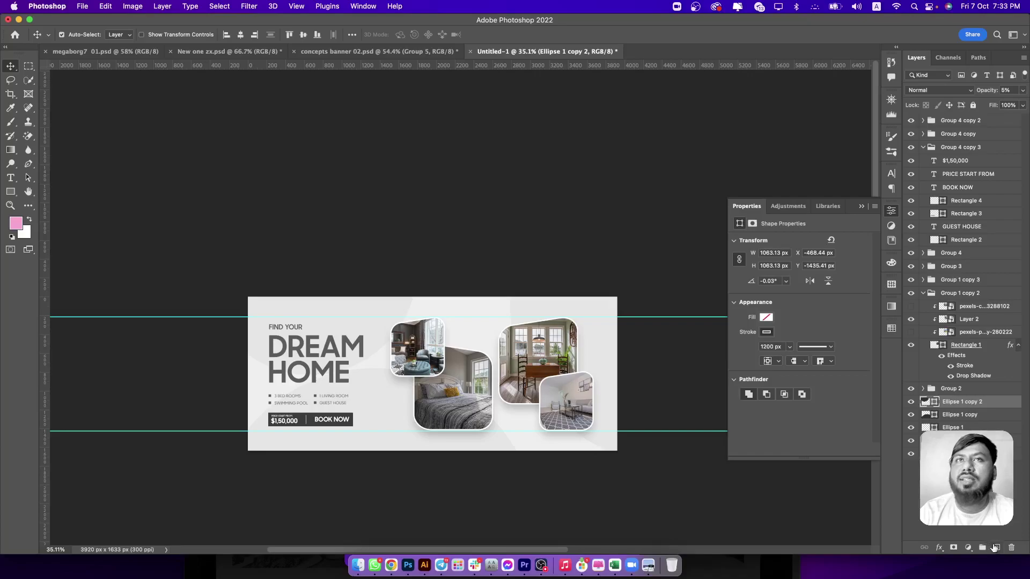
On a new layer, draw a curved line from the bottom edge up past the top-right photos.
left_click(994, 547)
left_click(28, 163)
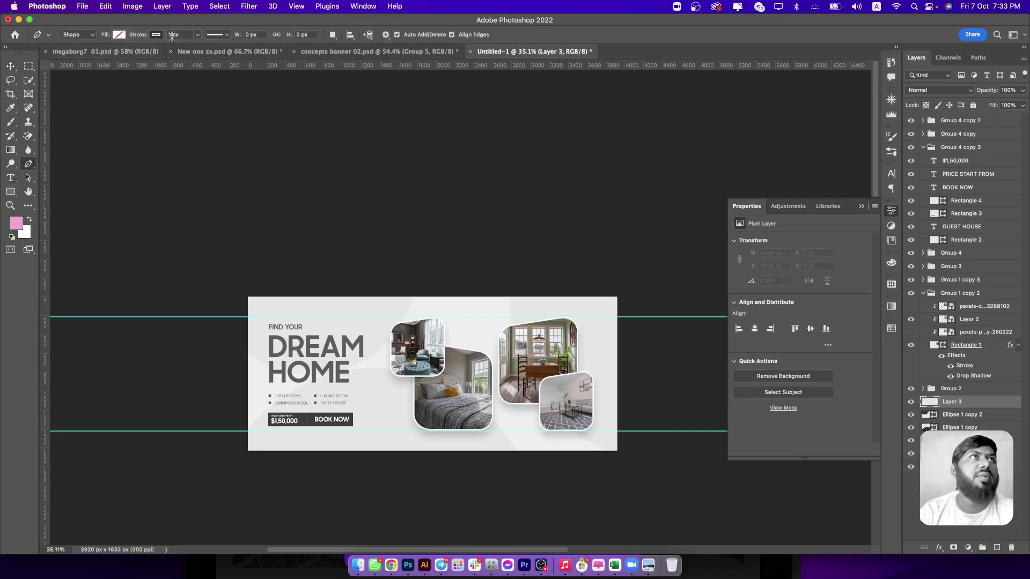
left_click(386, 454)
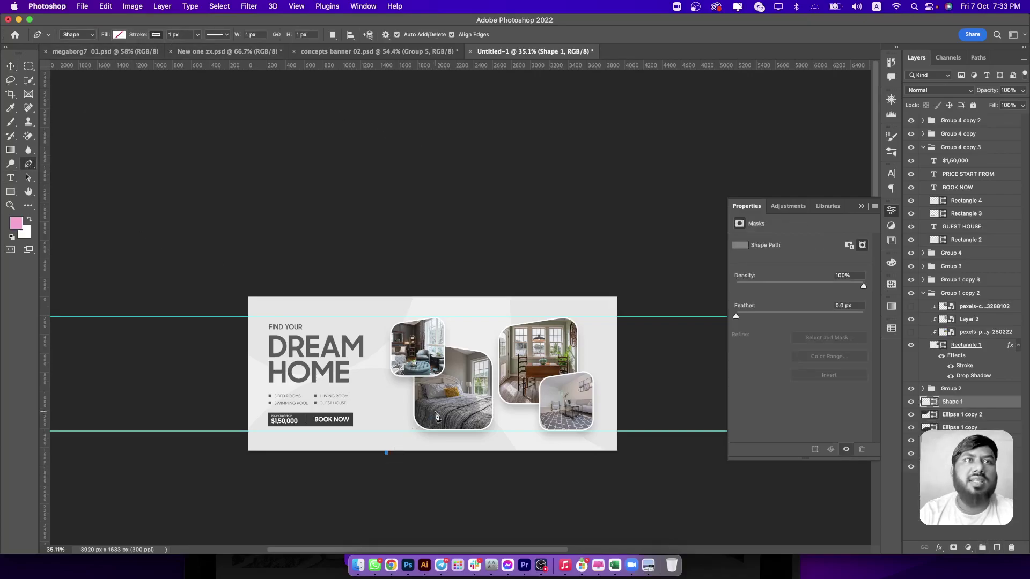
left_click_drag(436, 414, 473, 431)
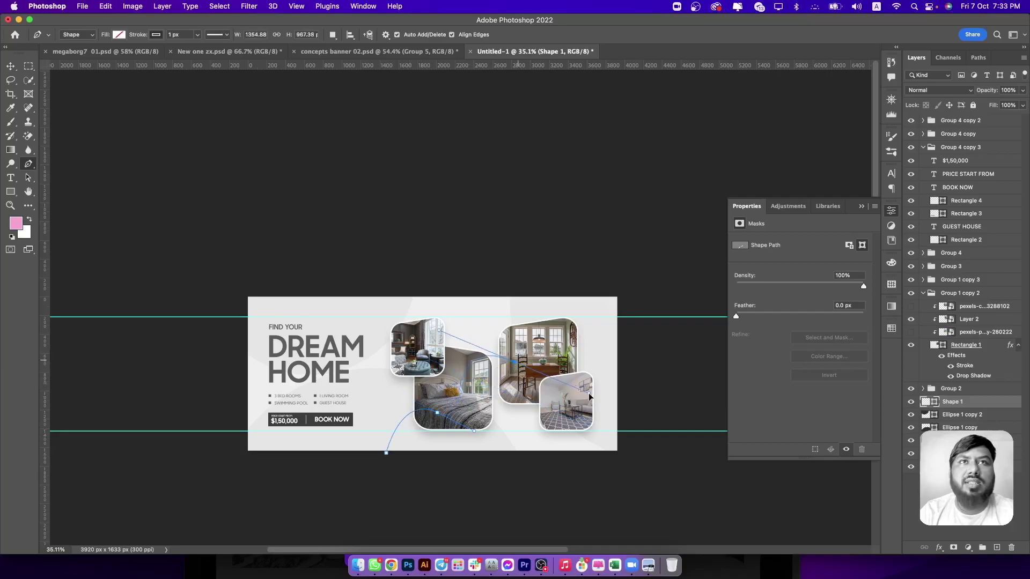
left_click_drag(620, 325, 713, 342)
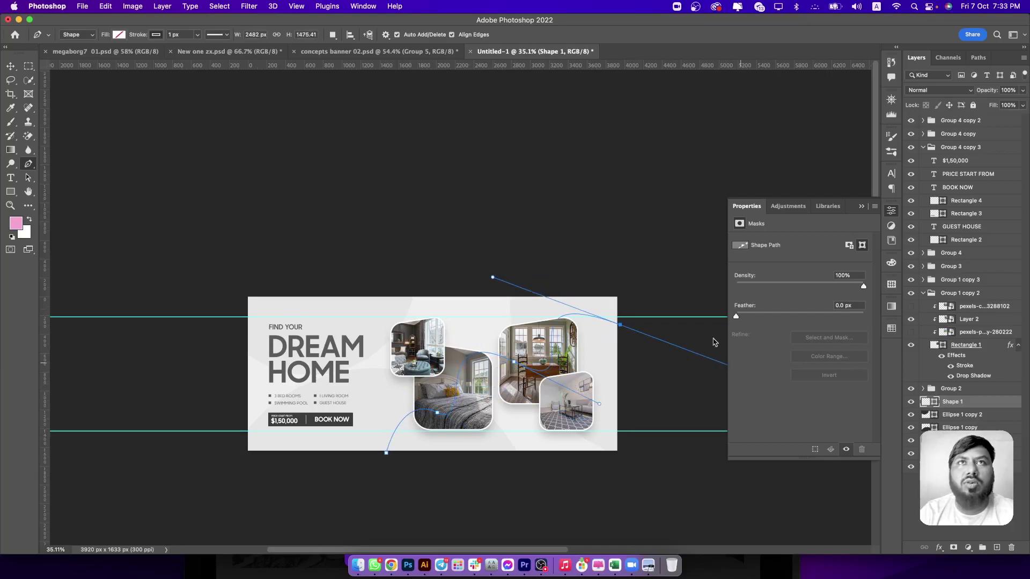
left_click(13, 66)
left_click(315, 162)
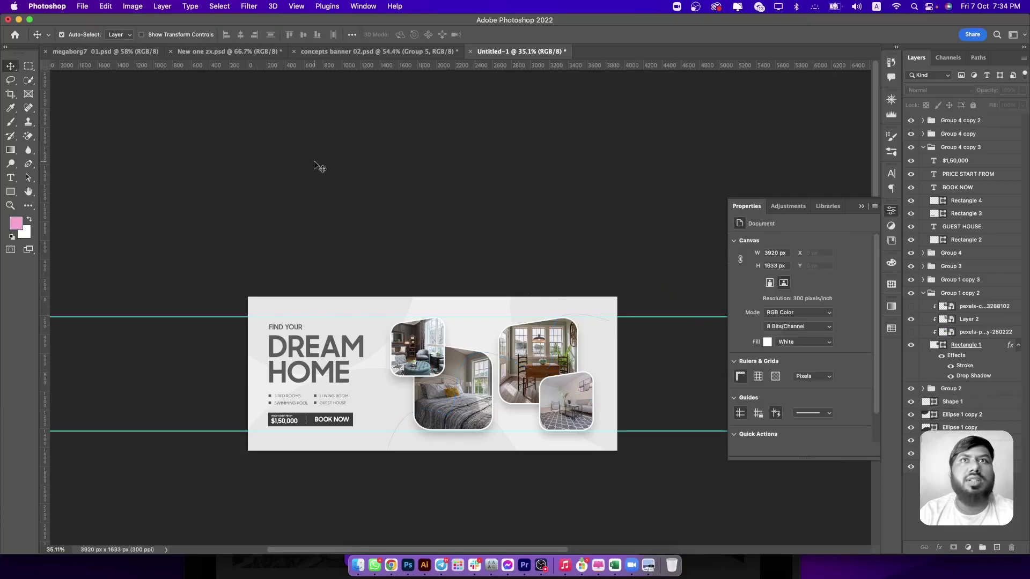
Set the curved Shape 1 stroke width to 10 px.
left_click(9, 191)
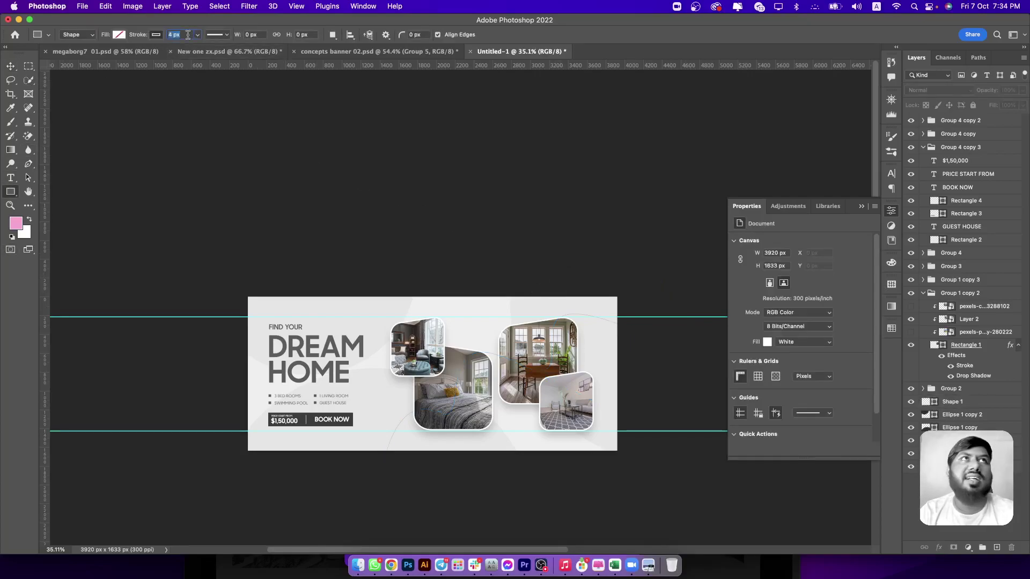
type("5")
key("Return")
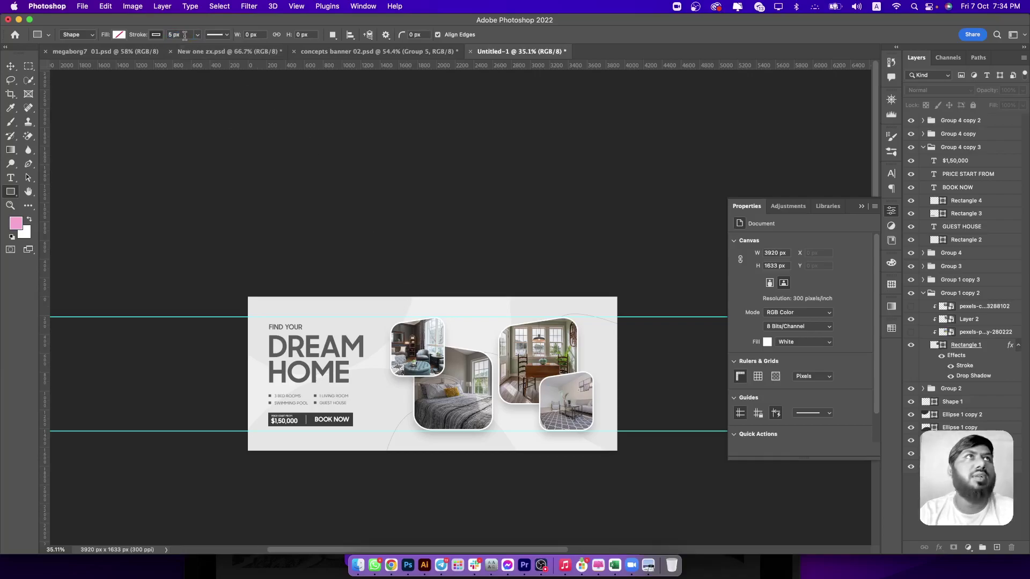
type("31")
key("Return")
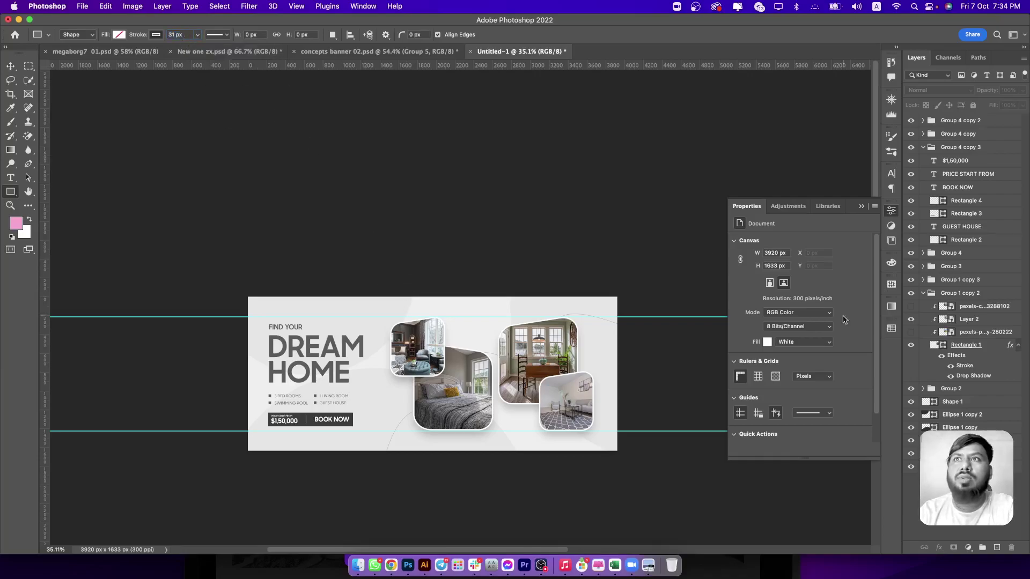
left_click(949, 402)
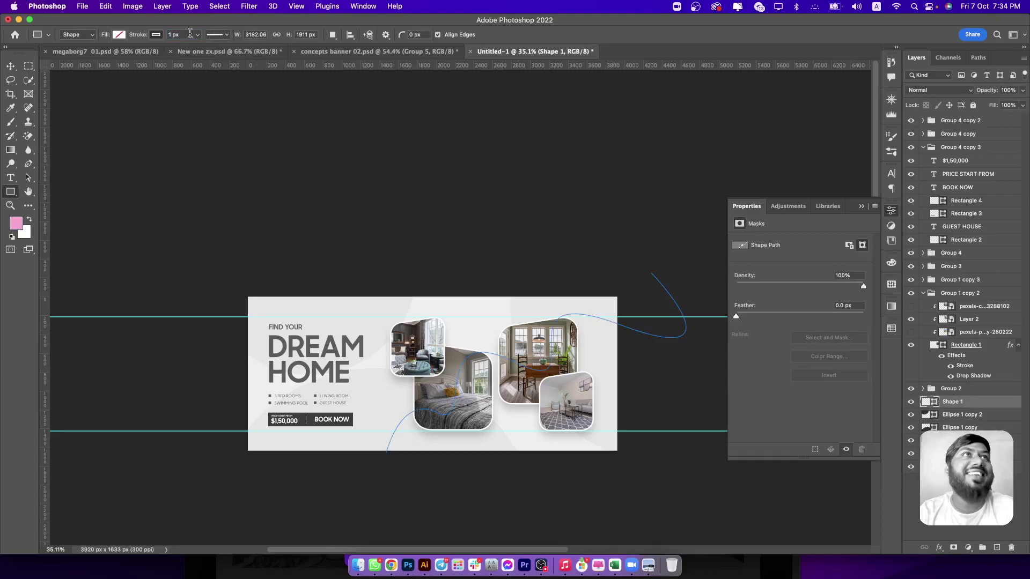
type("164")
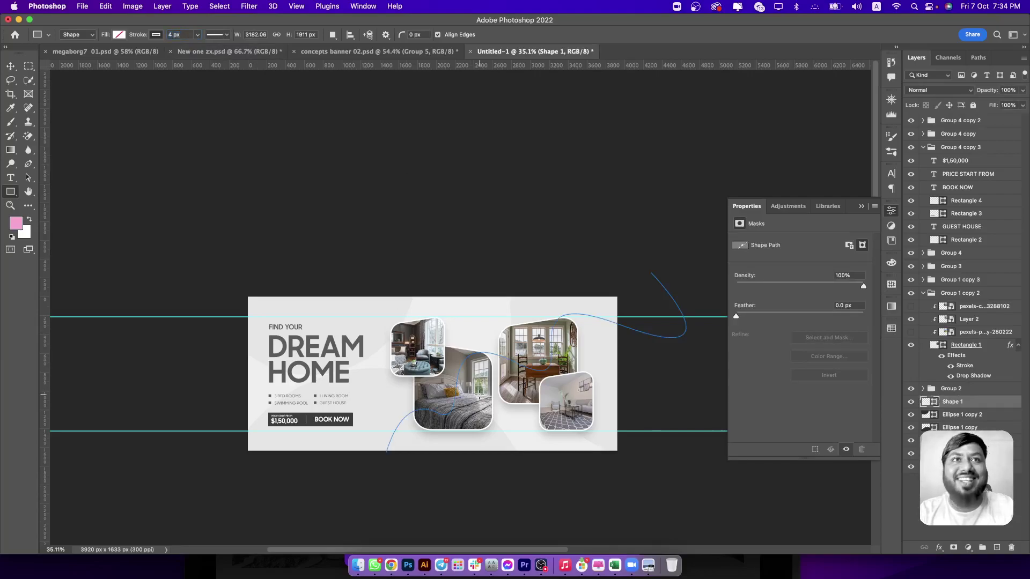
left_click(479, 396)
left_click(430, 327)
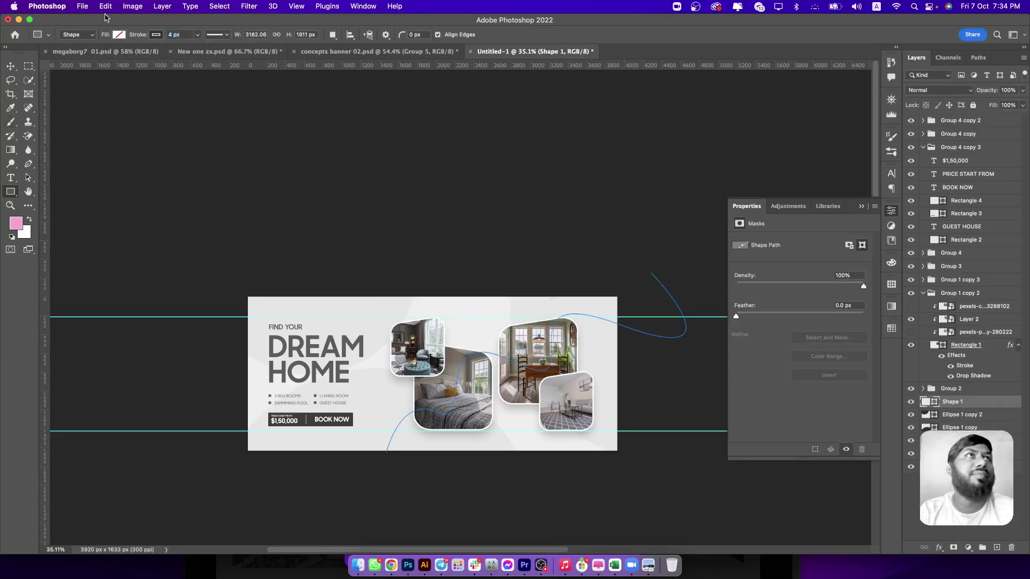
type("10")
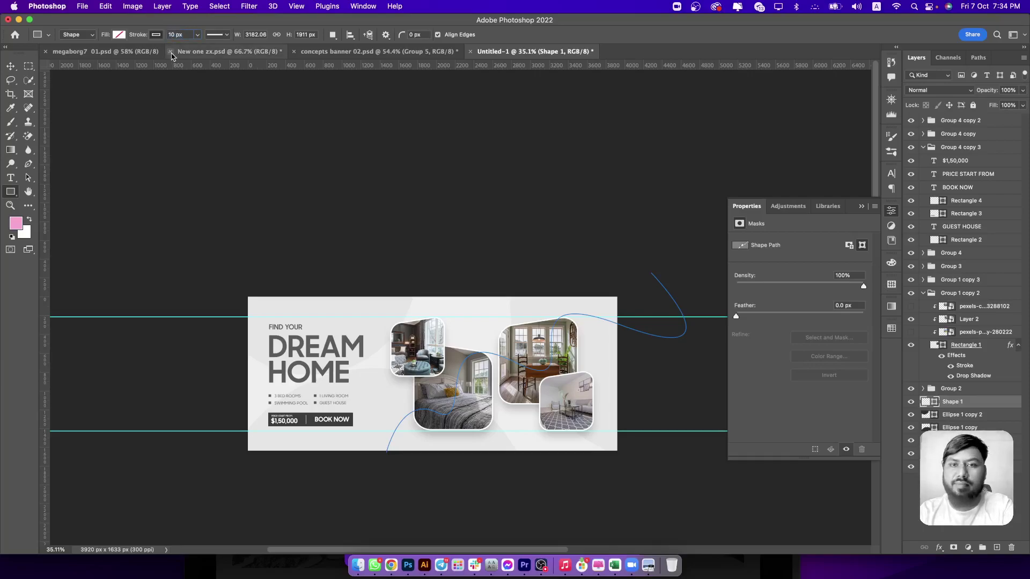
left_click(10, 66)
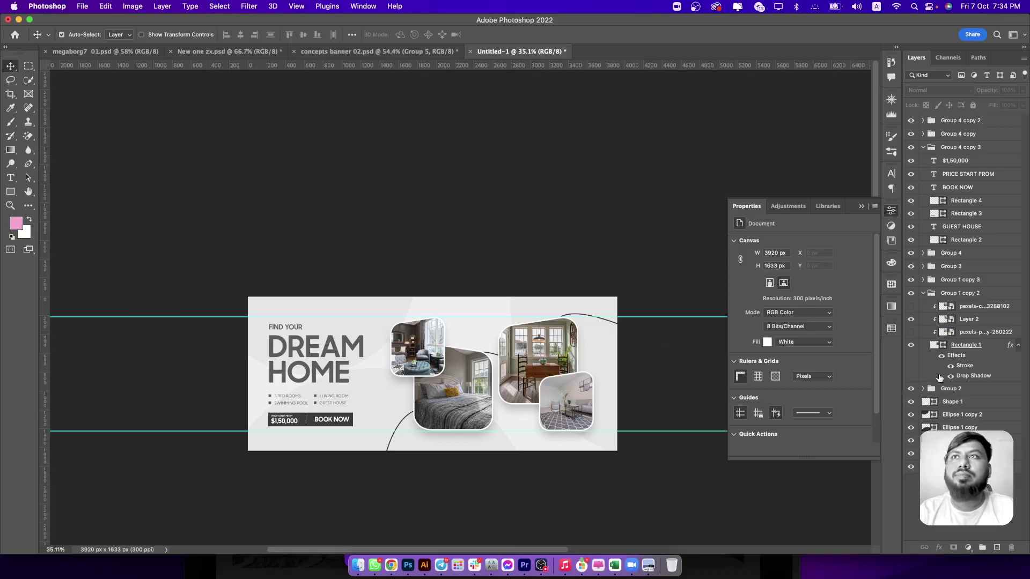
Move, rotate and enlarge the curved line so it wraps around the room photos.
left_click(951, 402)
key("ctrl+t")
left_click_drag(669, 347, 563, 310)
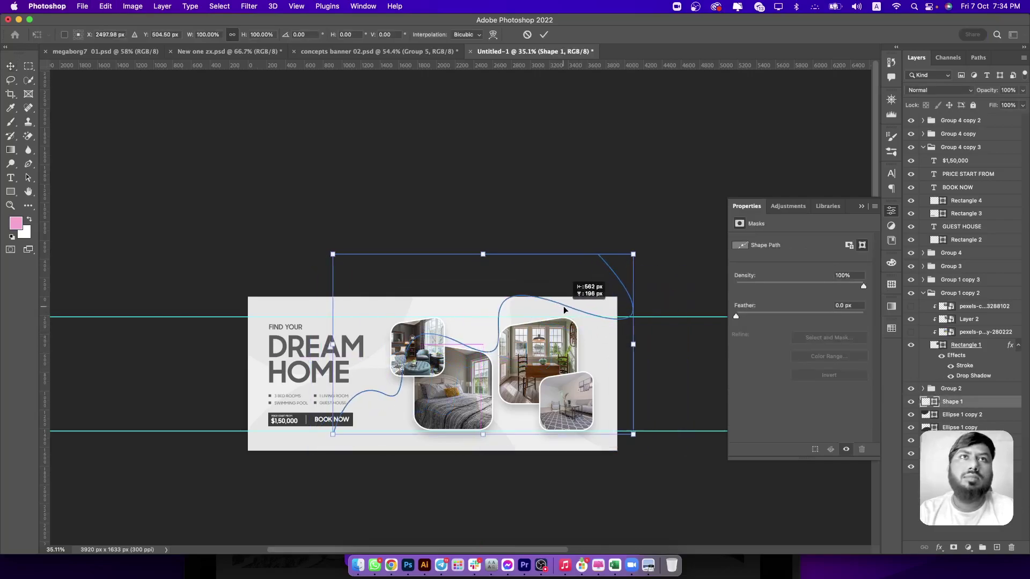
left_click_drag(550, 246, 456, 228)
mouse_move(671, 267)
left_mouse_down()
mouse_move(580, 329)
mouse_move(577, 396)
left_mouse_up()
mouse_move(635, 341)
left_mouse_down()
mouse_move(691, 300)
mouse_move(588, 343)
left_mouse_up()
left_click_drag(651, 269, 568, 233)
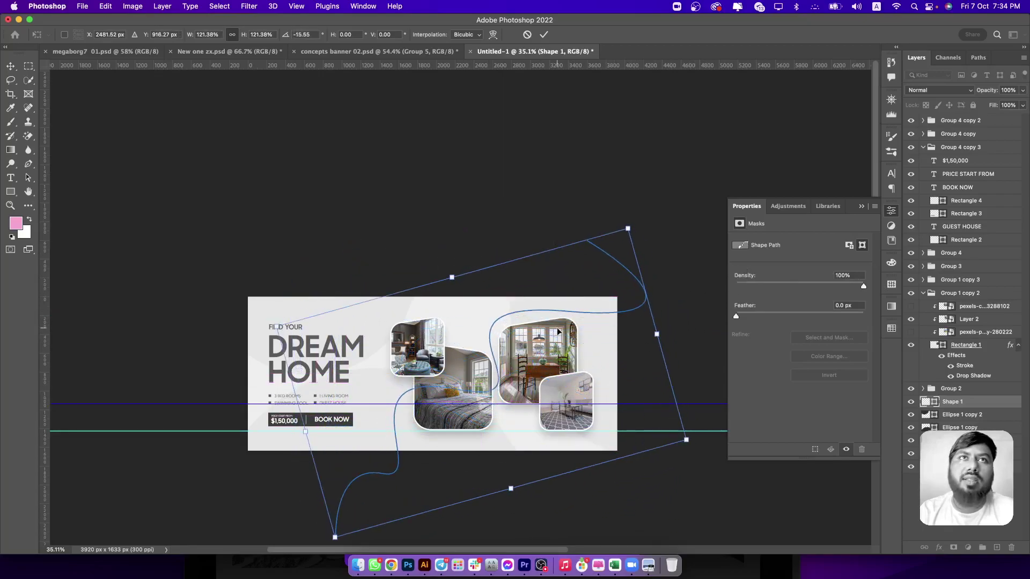
key("Return")
Nudge the curve slightly right and lower its layer opacity to a faint level.
scroll(575, 358, "up", 3)
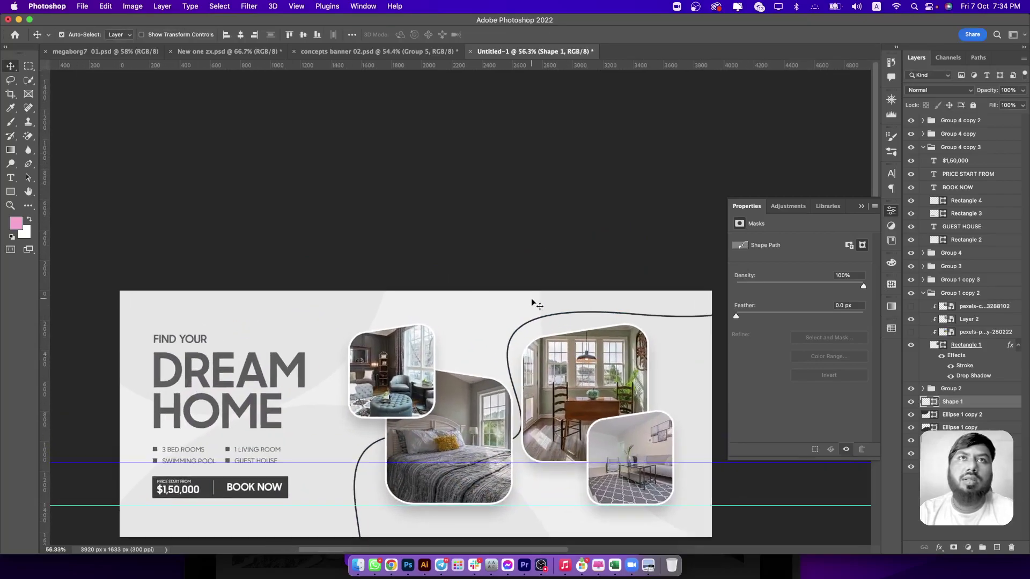
left_click_drag(539, 318, 550, 320)
left_click(1022, 90)
left_click_drag(1022, 102, 980, 104)
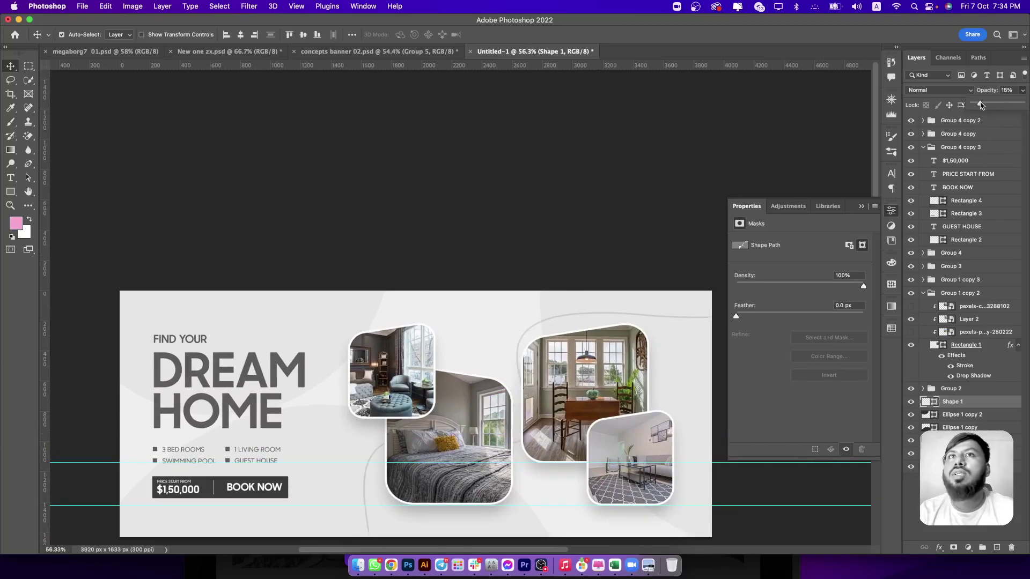
scroll(537, 321, "right", 3)
scroll(536, 320, "down", 1)
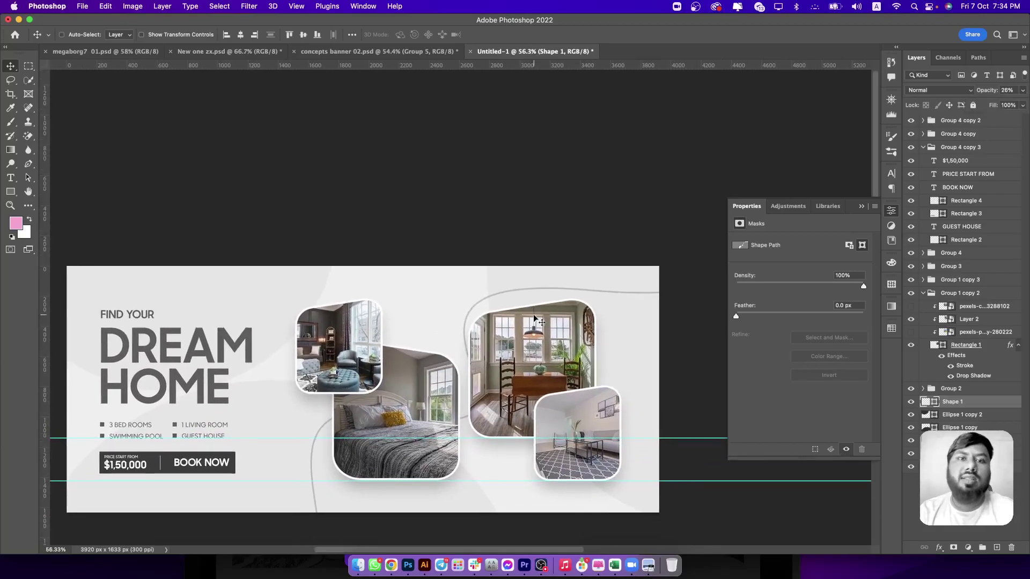
Duplicate the curve, rotate the copy down-left and fade it even more.
key("ctrl+j")
key("ctrl+t")
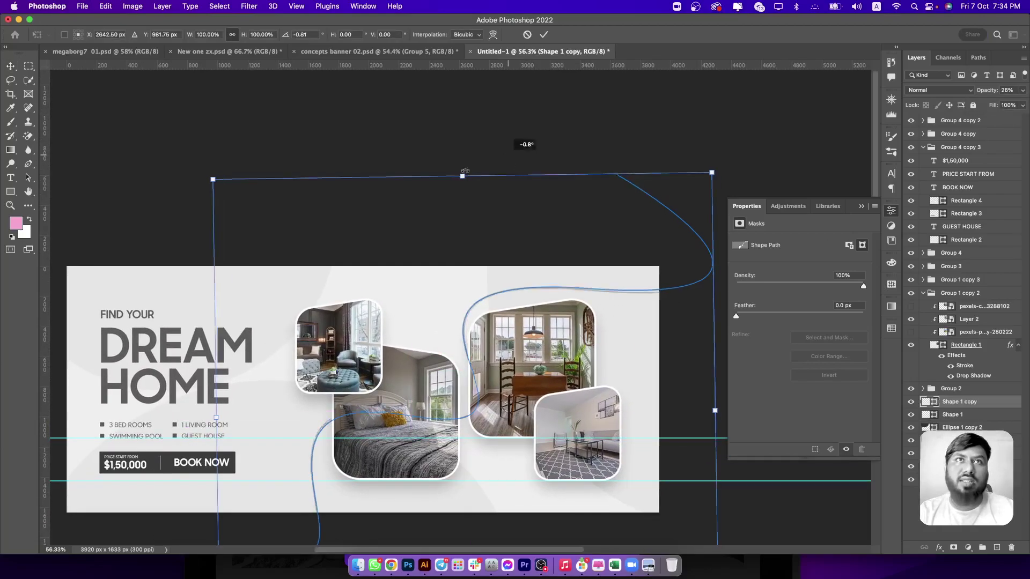
mouse_move(461, 169)
left_mouse_down()
mouse_move(356, 197)
mouse_move(412, 501)
left_mouse_up()
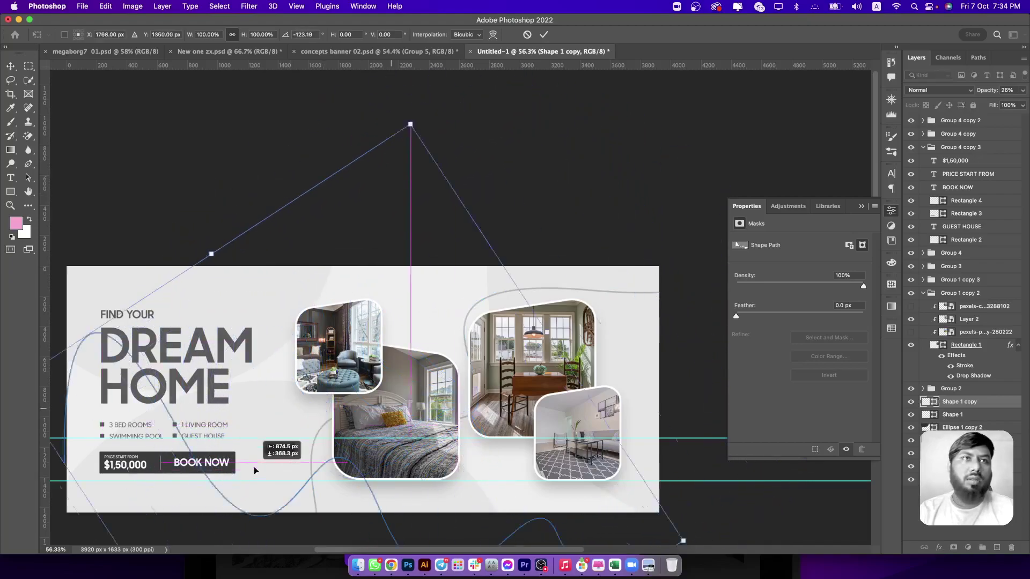
mouse_move(392, 410)
left_mouse_down()
mouse_move(161, 458)
mouse_move(97, 416)
left_mouse_up()
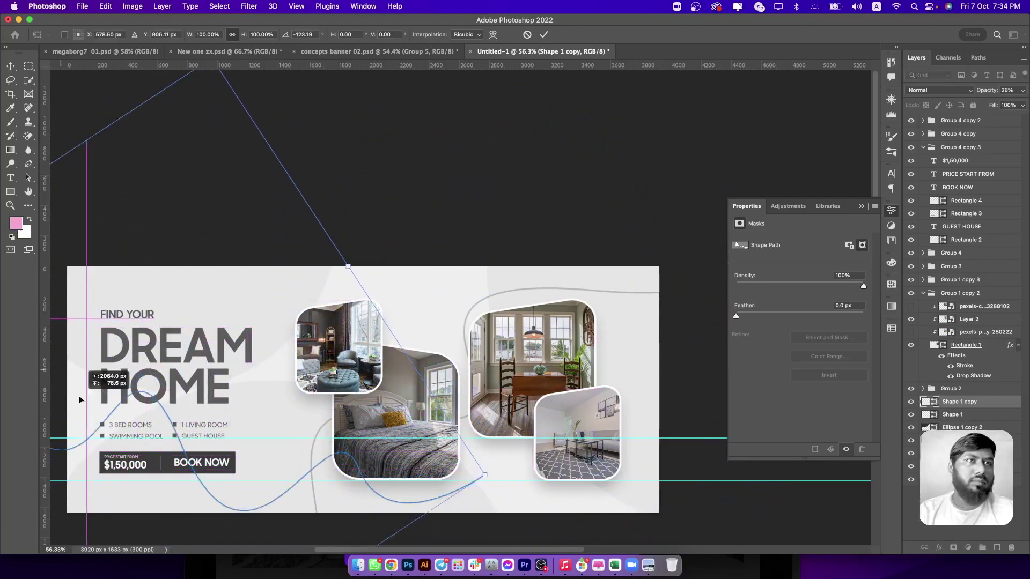
mouse_move(304, 321)
left_mouse_down()
mouse_move(184, 484)
mouse_move(181, 318)
left_mouse_up()
key("Return")
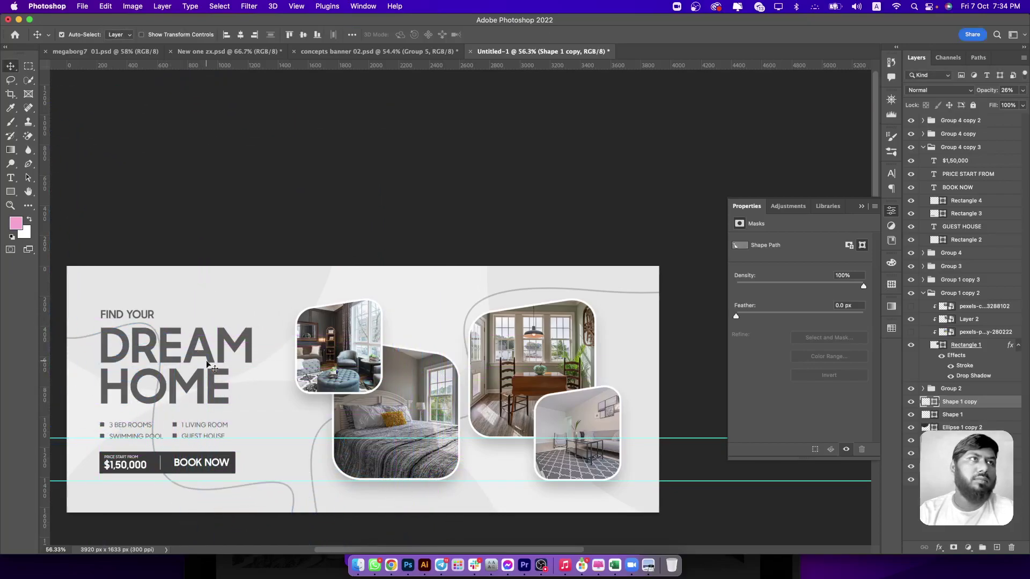
left_click(1020, 91)
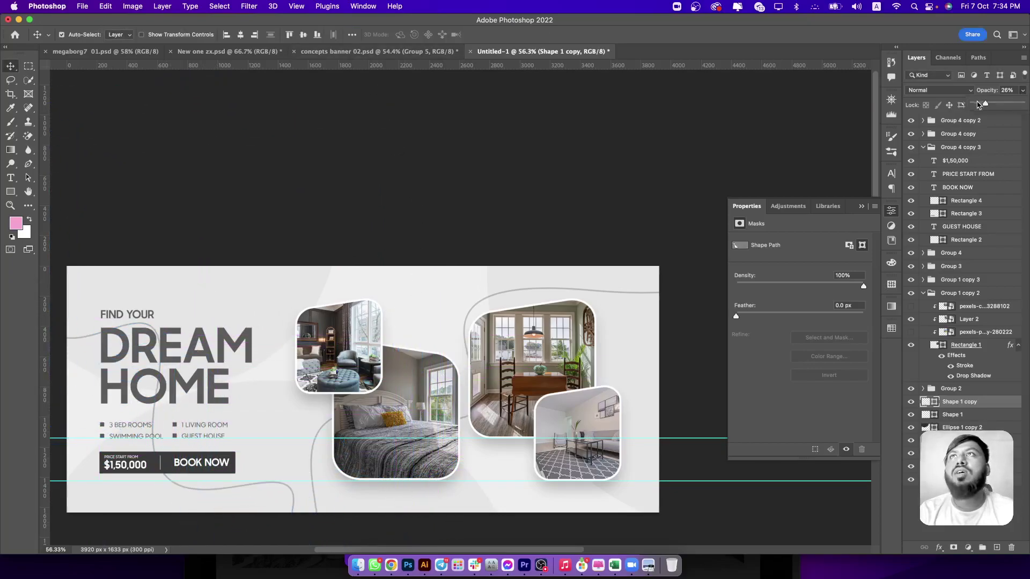
left_click_drag(978, 104, 979, 105)
Reposition and rotate the duplicate curve into its final sweep, then hide the guides.
key("ctrl+t")
mouse_move(235, 403)
left_mouse_down()
mouse_move(290, 265)
mouse_move(709, 457)
left_mouse_up()
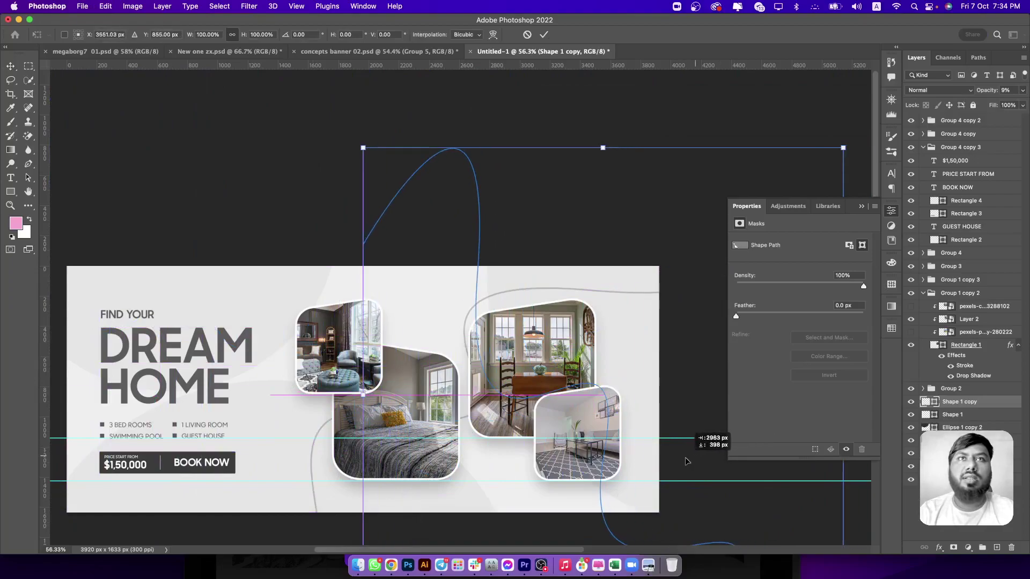
mouse_move(531, 127)
left_mouse_down()
mouse_move(297, 460)
mouse_move(497, 413)
left_mouse_up()
key("Return")
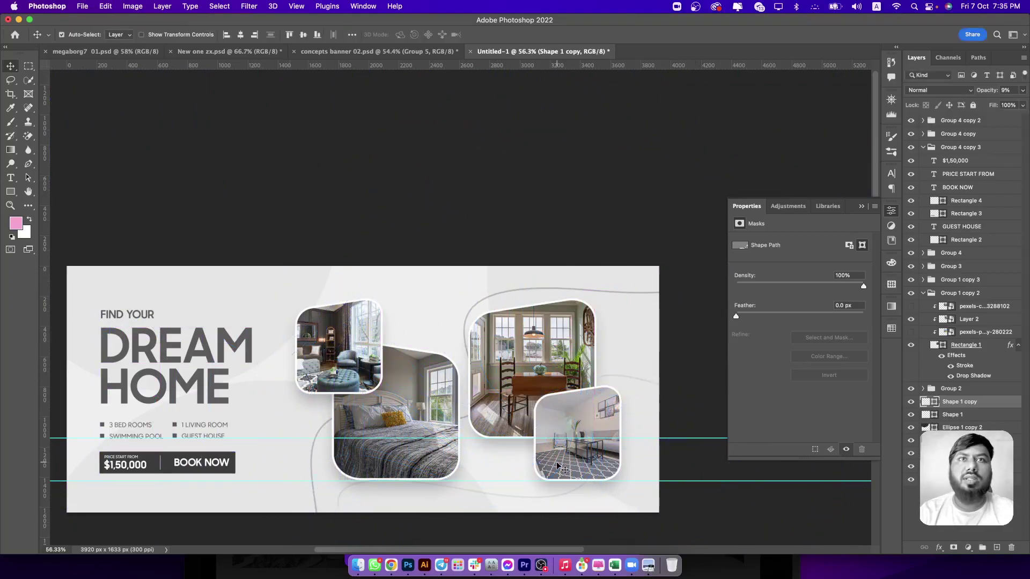
scroll(558, 465, "down", 5)
scroll(559, 466, "up", 3)
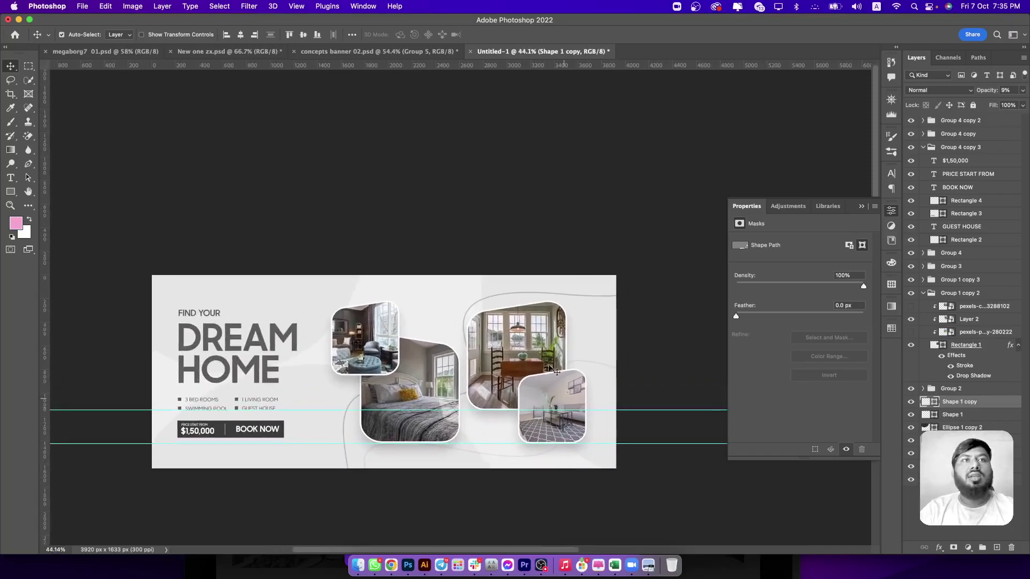
key("ctrl+semicolon")
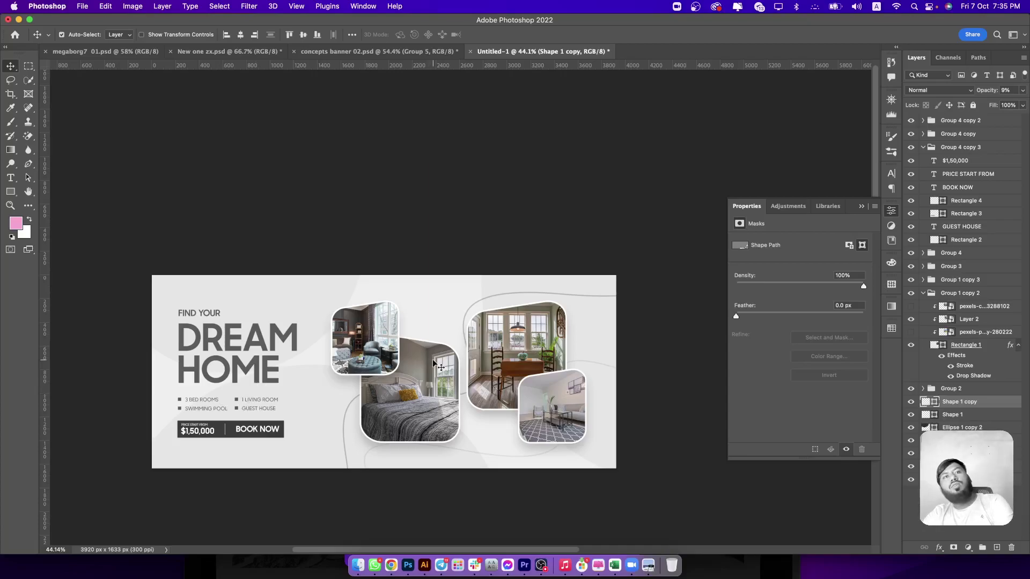
scroll(432, 364, "up", 3)
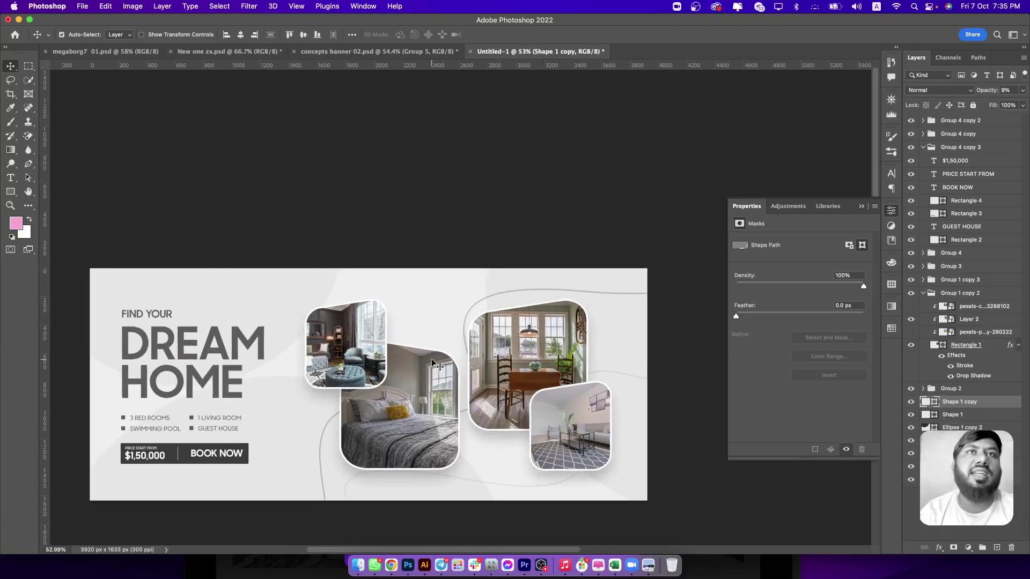
scroll(456, 349, "left", 3)
scroll(483, 331, "down", 1)
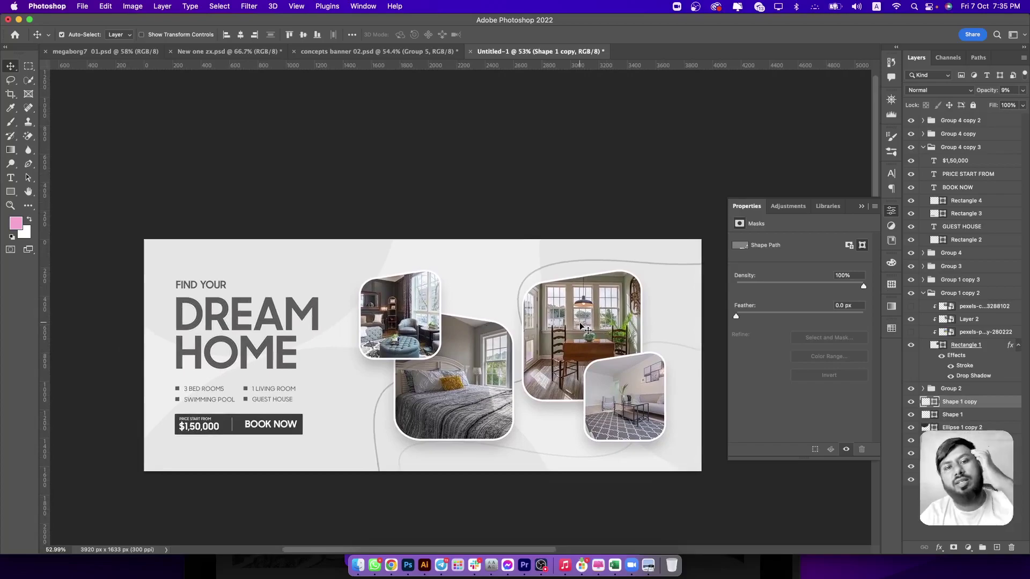
Group all banner layers and duplicate the group as a variant.
left_click(955, 121)
key("super+alt+a")
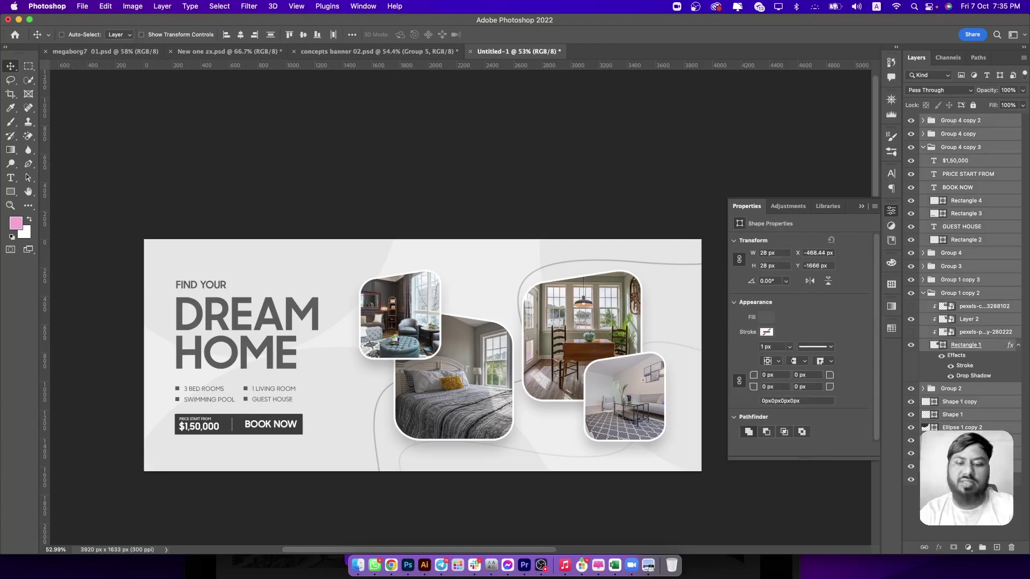
key("super+g")
key("super+j")
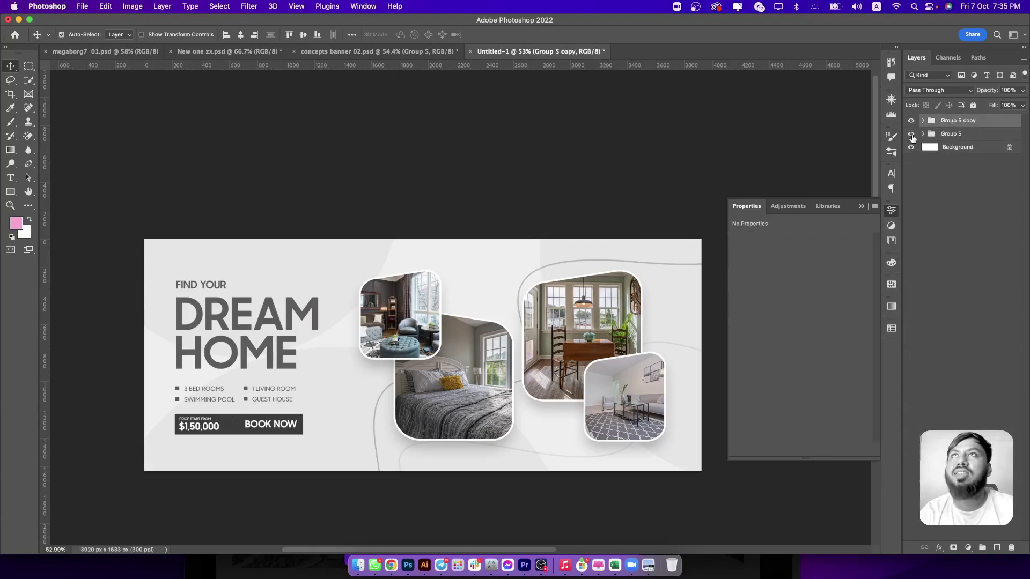
left_click(923, 122)
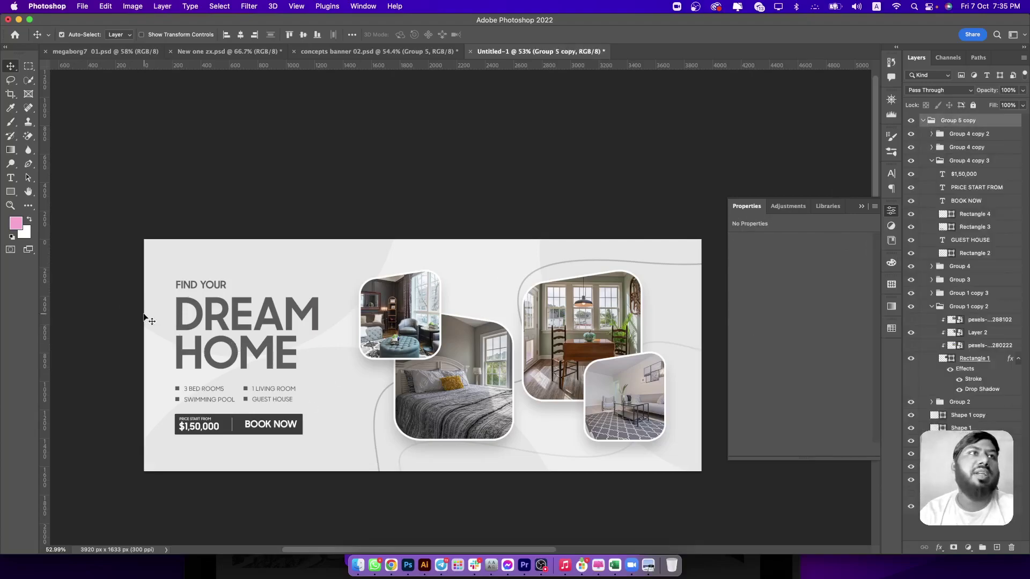
Recolour the DREAM HOME headline in the variant to blue.
left_click(9, 178)
left_click_drag(304, 339, 173, 306)
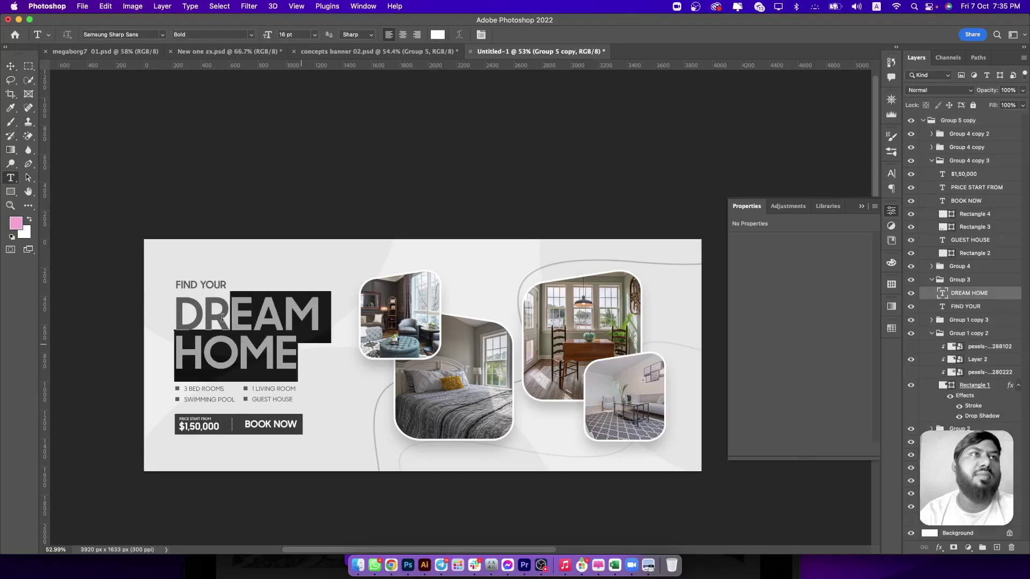
left_click(439, 35)
left_click_drag(762, 355, 769, 346)
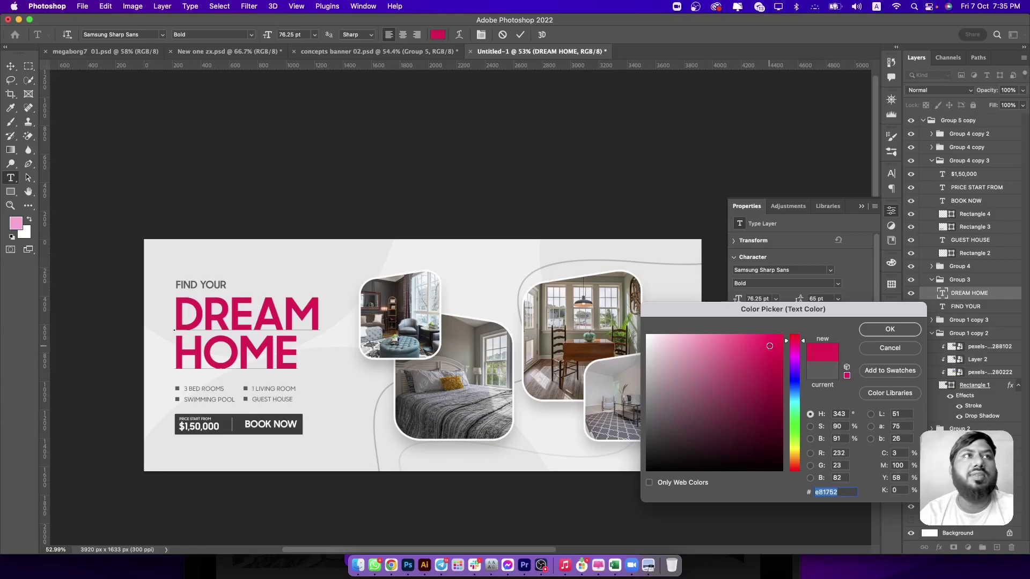
left_click_drag(790, 409, 795, 393)
left_click(887, 329)
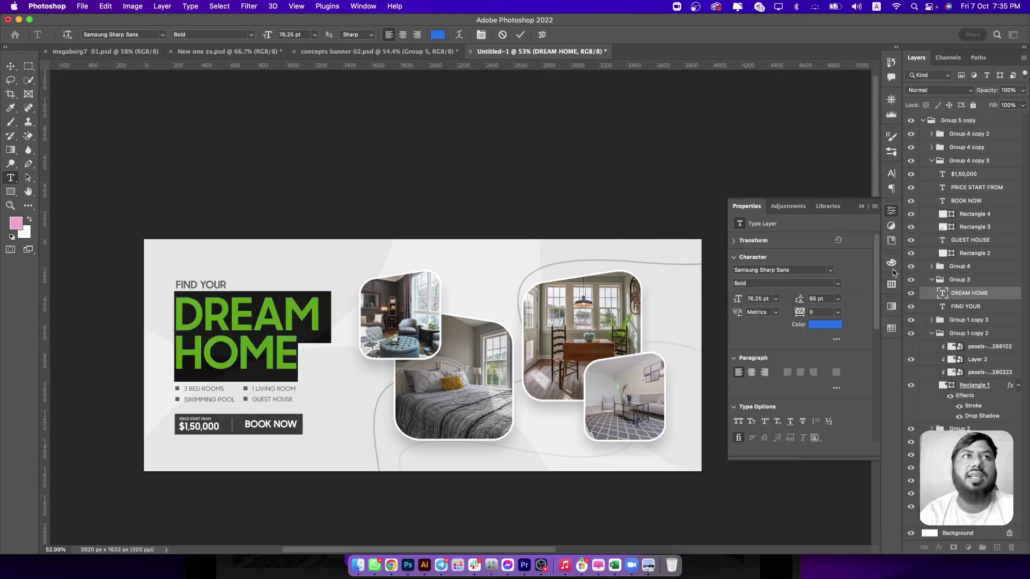
left_click(966, 215)
left_click(252, 421)
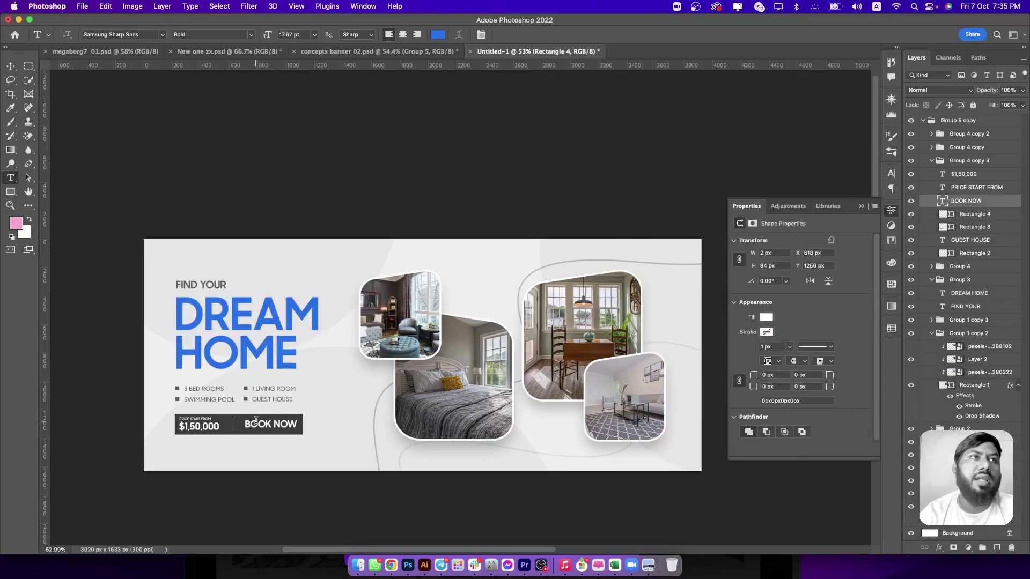
left_click(942, 230)
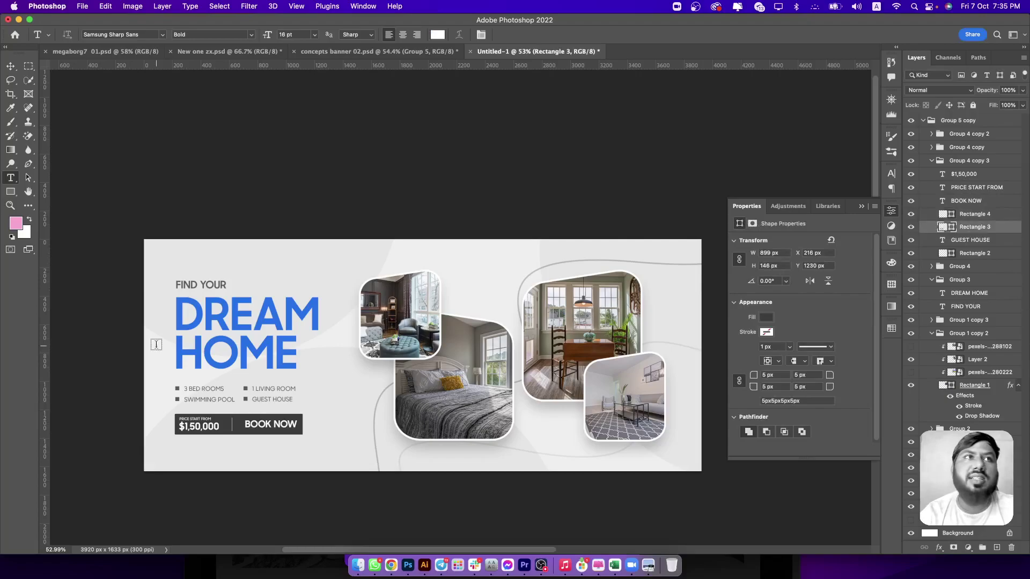
Fill the price box behind BOOK NOW with the headline blue.
double_click(947, 227)
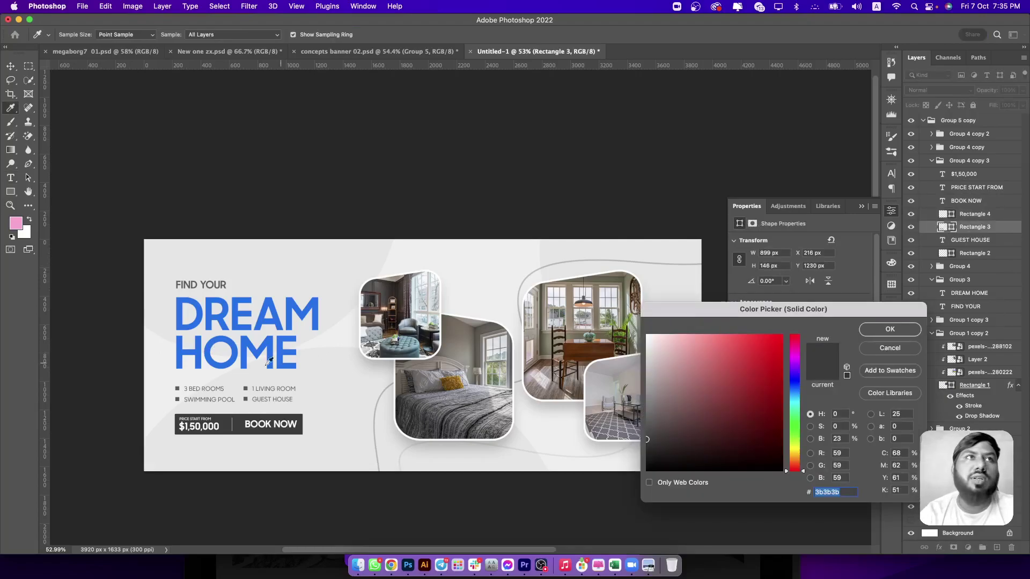
left_click(282, 348)
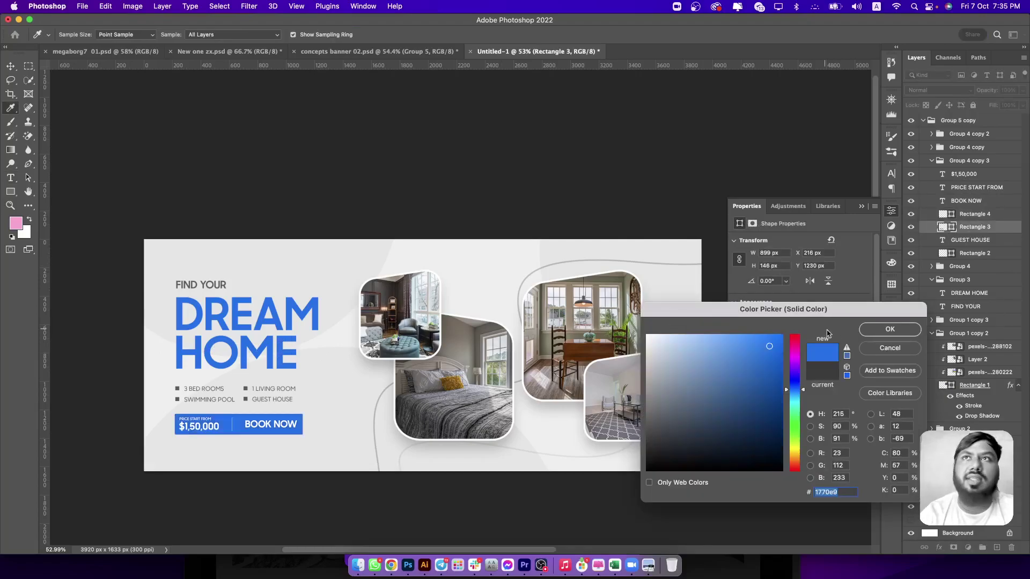
left_click(890, 330)
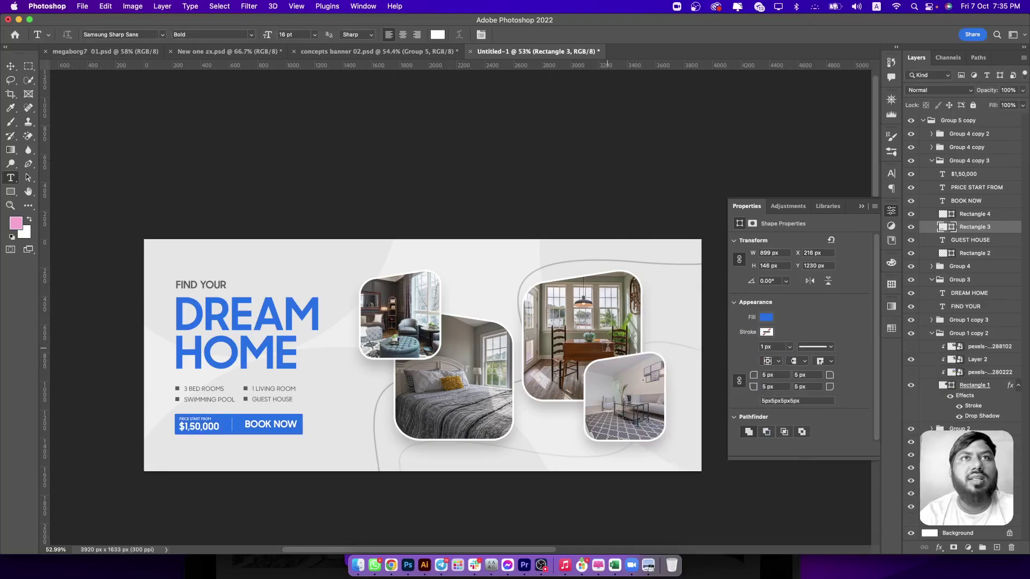
left_click(987, 348)
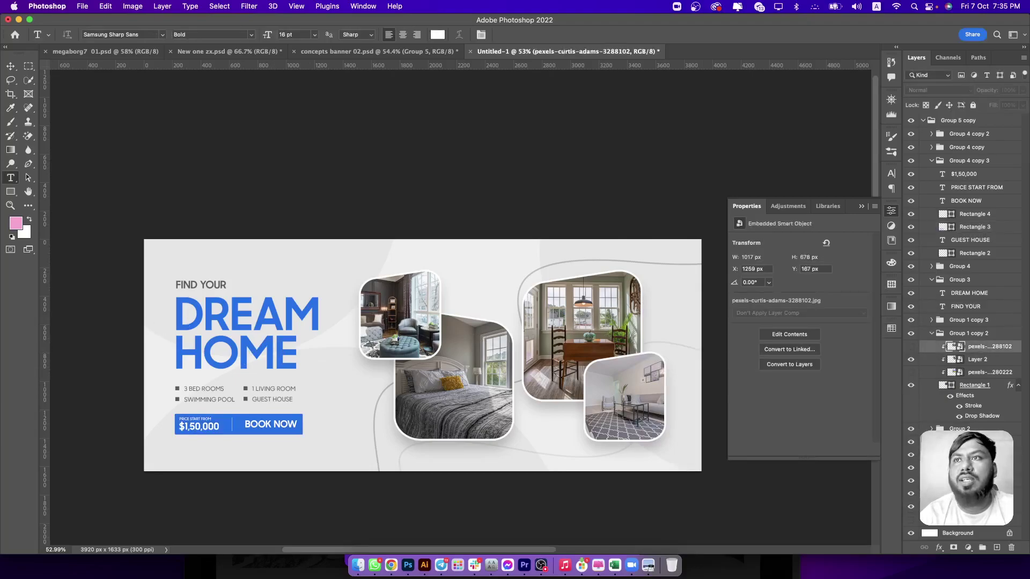
Change the Color Fill 1 background to a very pale blue (f0f6ff).
left_click(911, 507)
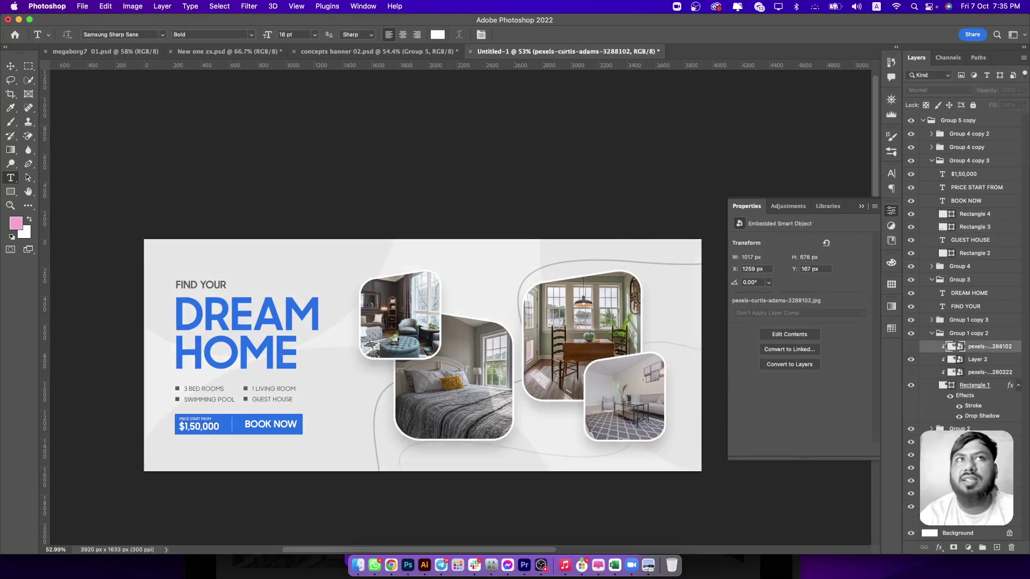
left_click(293, 301)
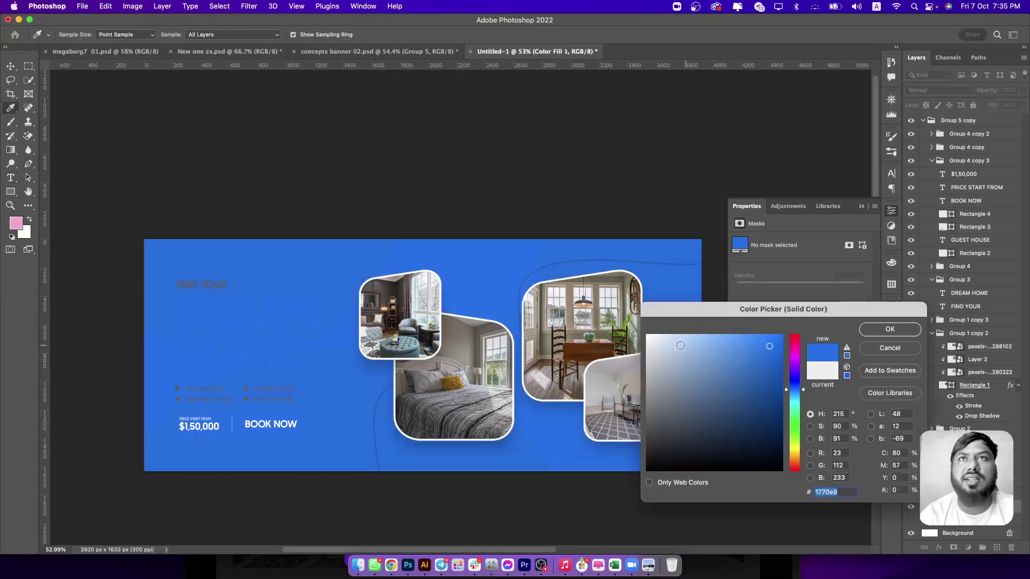
left_click(654, 333)
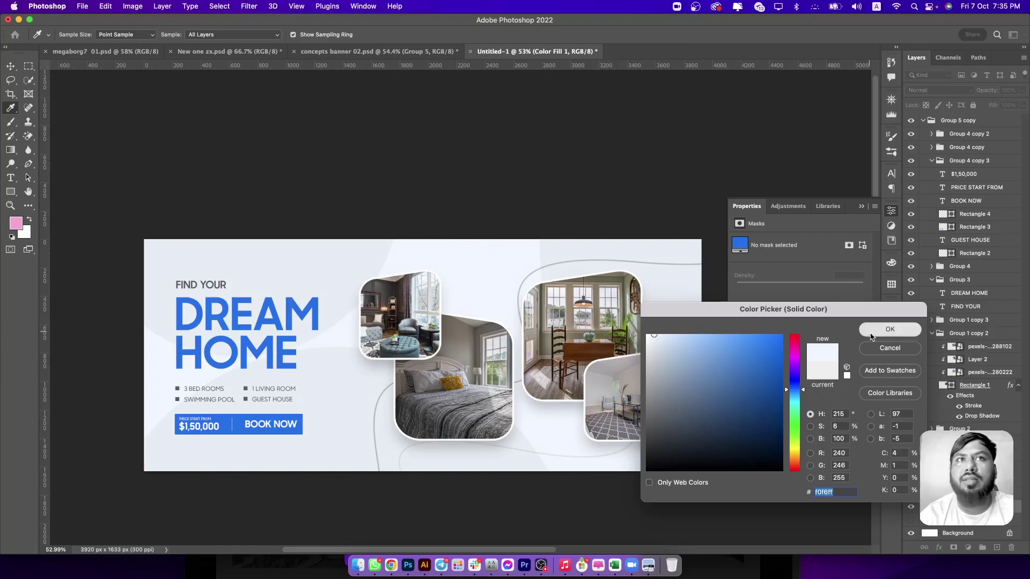
left_click(890, 330)
left_click(16, 70)
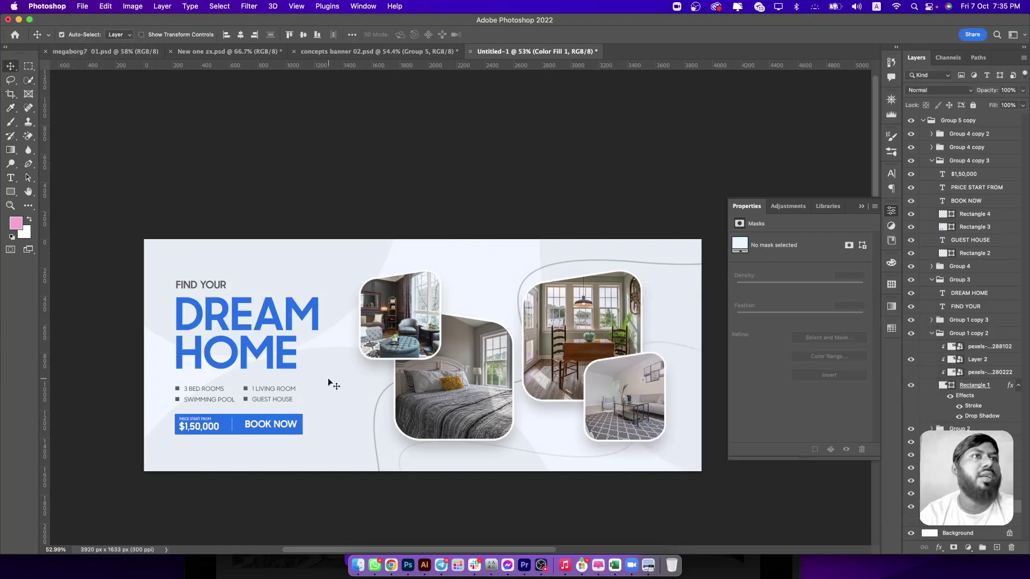
Add a new layer above Color Fill 1 and set up a radial gradient in the DREAM blue.
left_click_drag(328, 382, 338, 381)
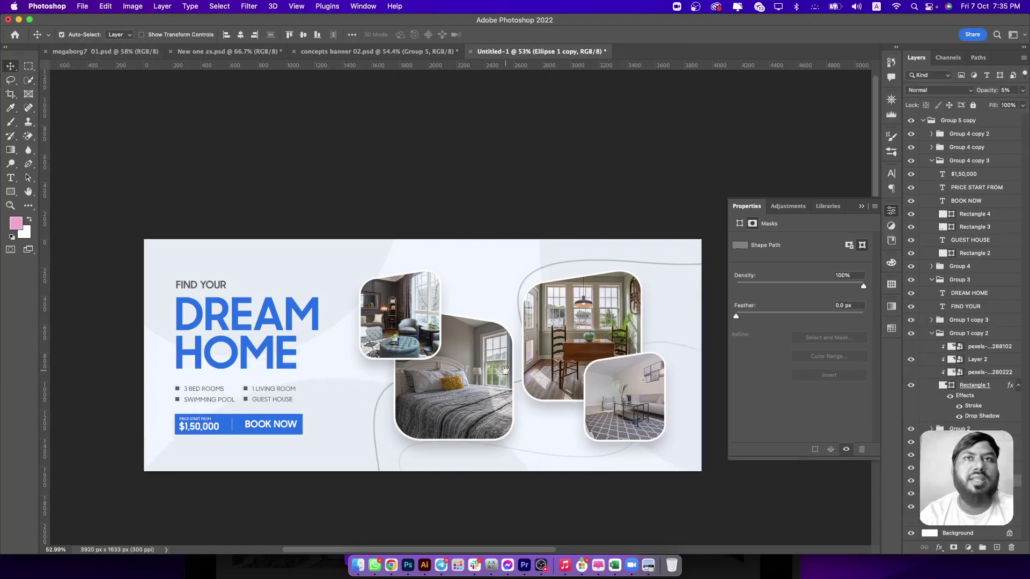
left_click_drag(505, 370, 482, 376)
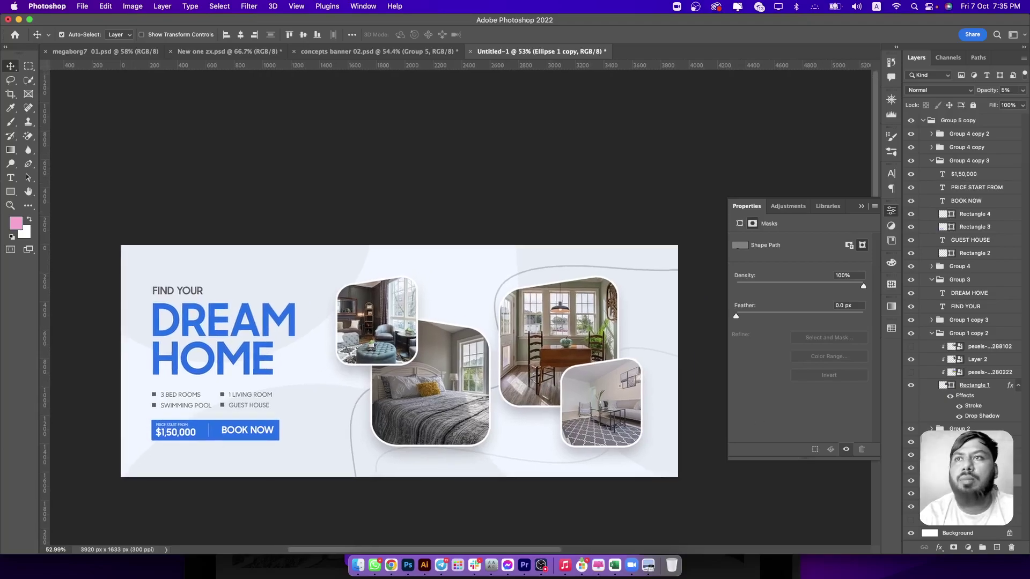
left_click(979, 520)
left_click(995, 549)
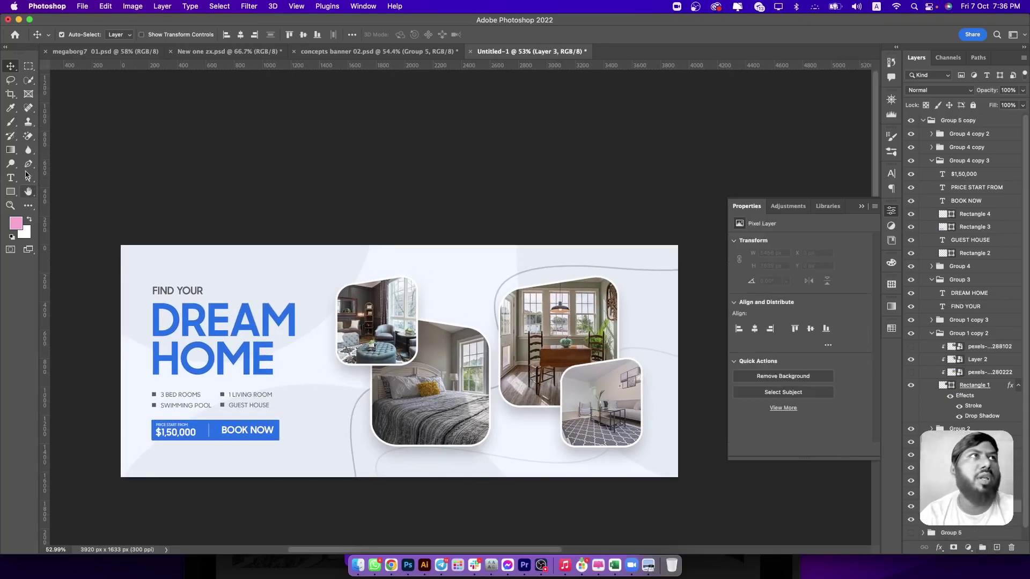
left_click(10, 123)
left_click(11, 150)
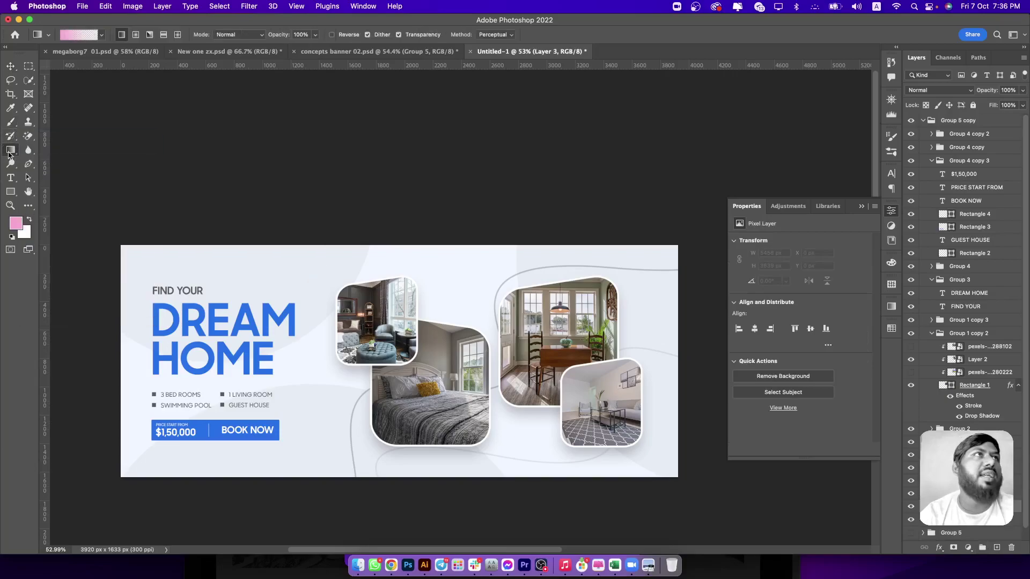
left_click(135, 36)
left_click(16, 223)
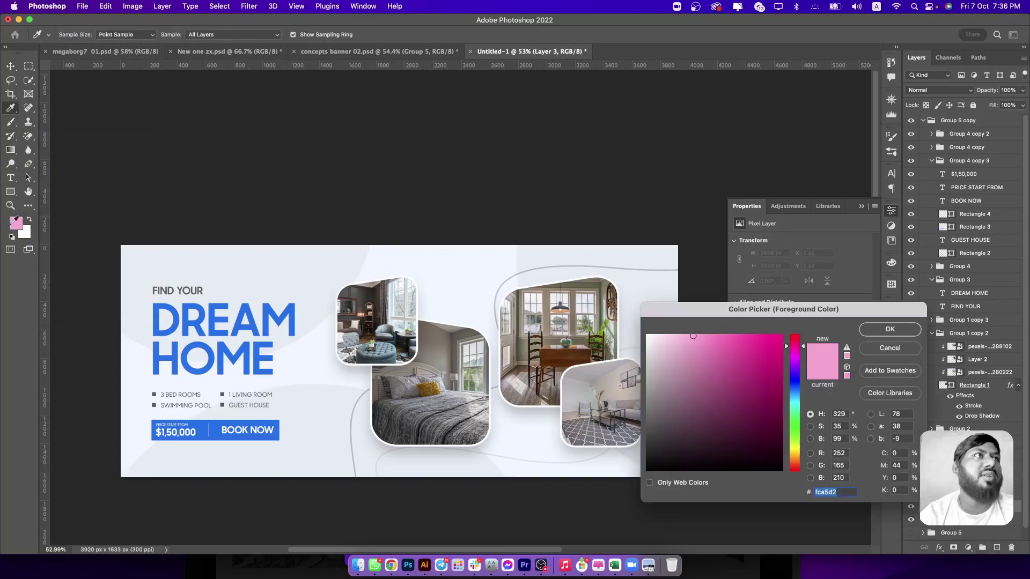
left_click(190, 320)
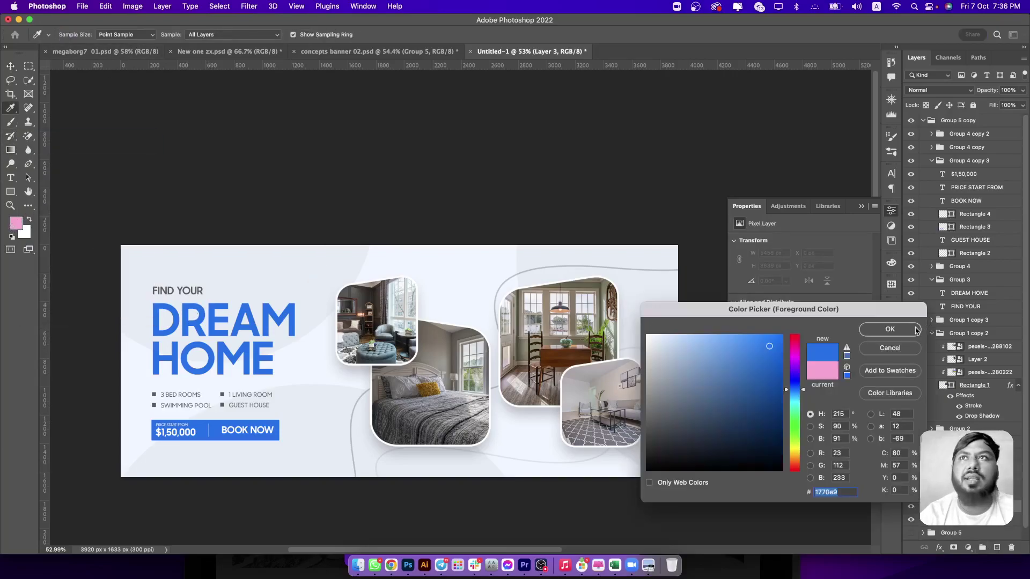
left_click(890, 329)
Paint soft blue radial glows behind the room photos, including the bottom-right one.
left_click_drag(532, 347, 467, 342)
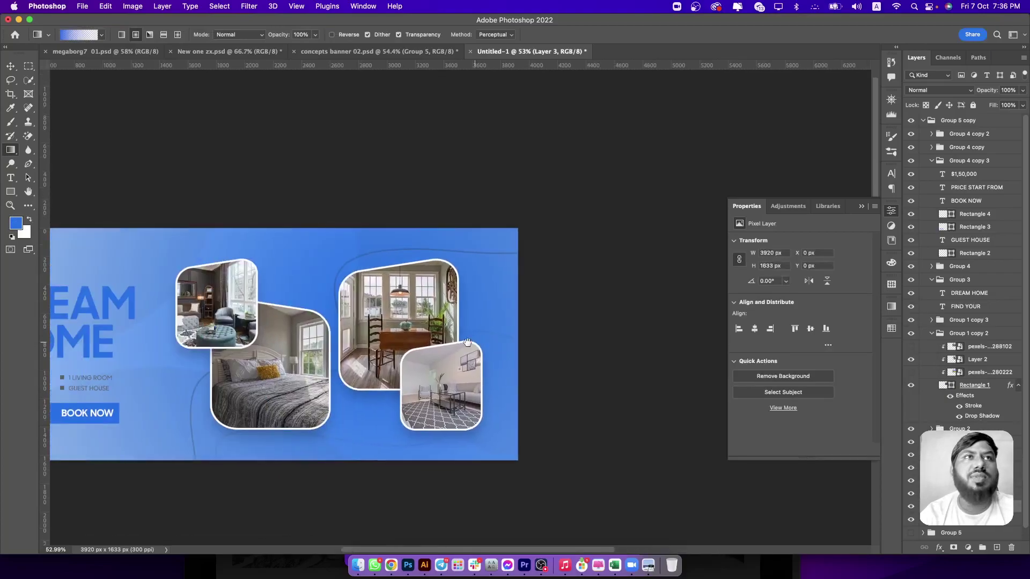
key("ctrl+z")
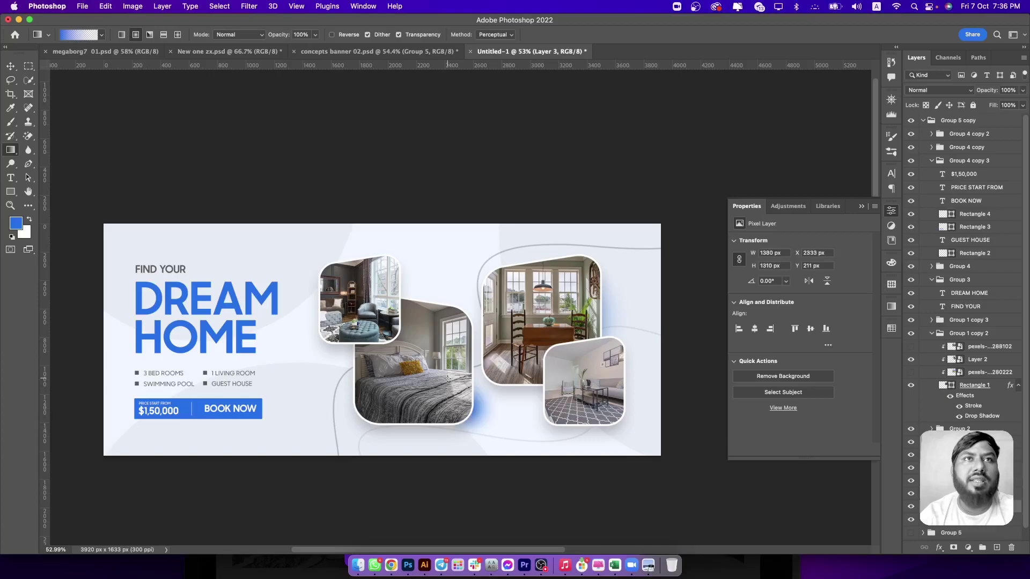
left_click_drag(461, 391, 538, 459)
key("ctrl+z")
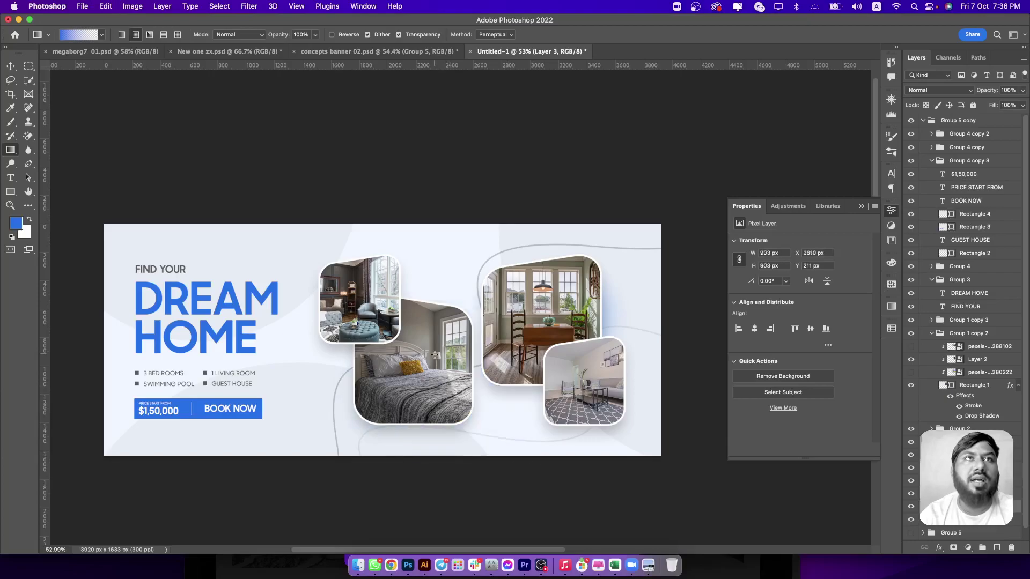
left_click_drag(483, 399, 506, 429)
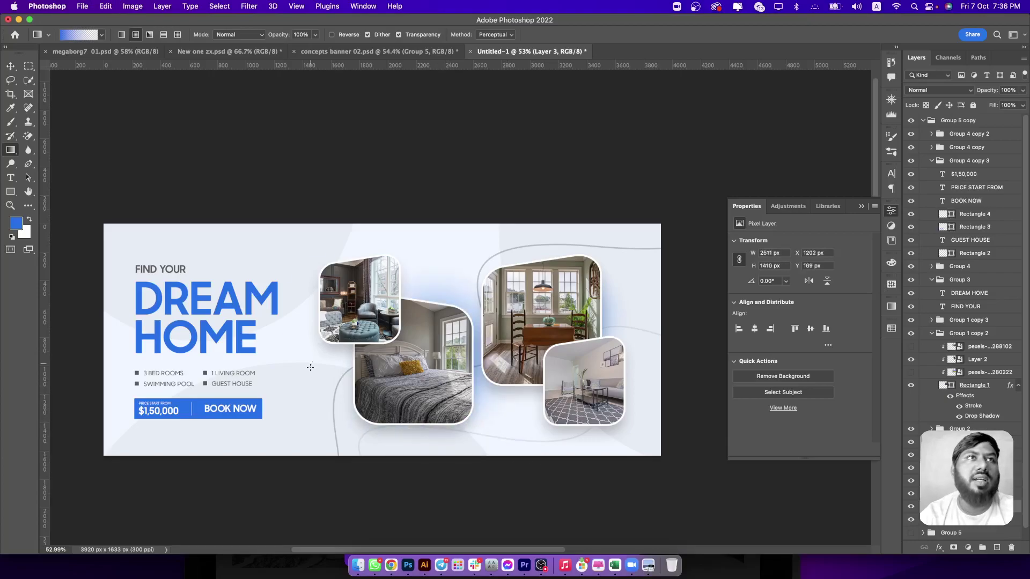
left_click_drag(335, 309, 333, 380)
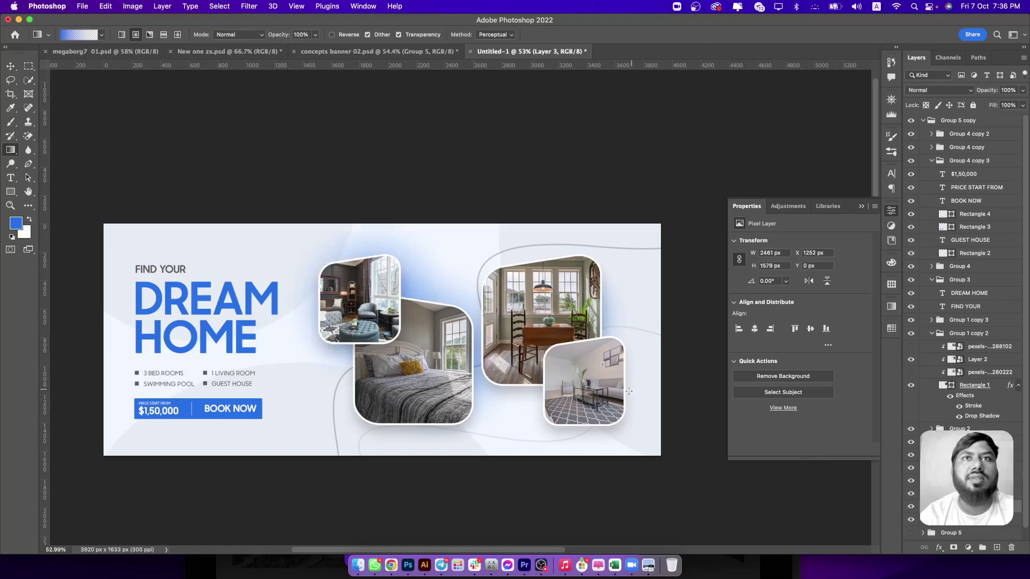
left_click_drag(629, 391, 650, 448)
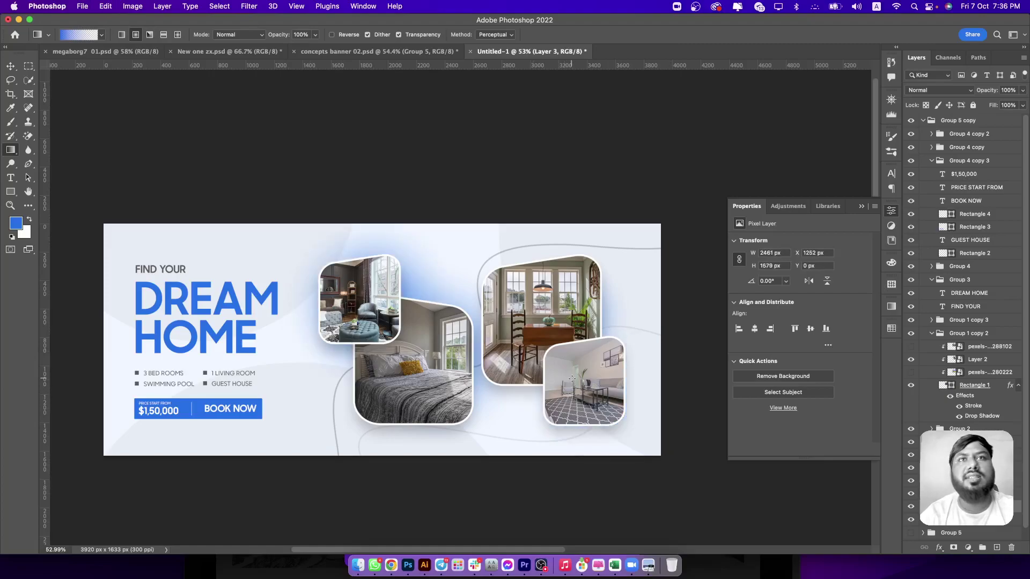
left_click_drag(569, 399, 748, 498)
key("ctrl+z")
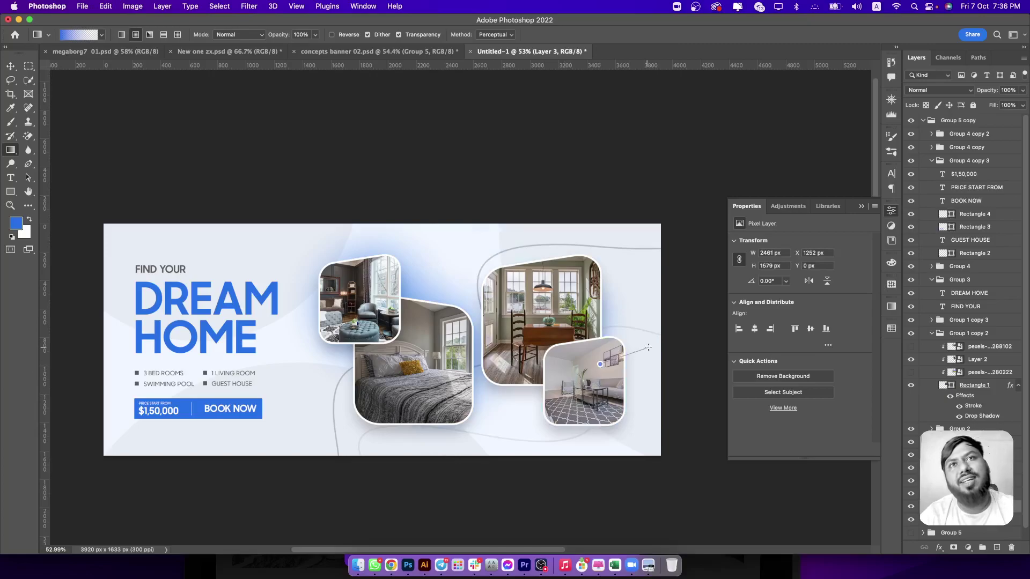
left_click_drag(594, 407, 651, 453)
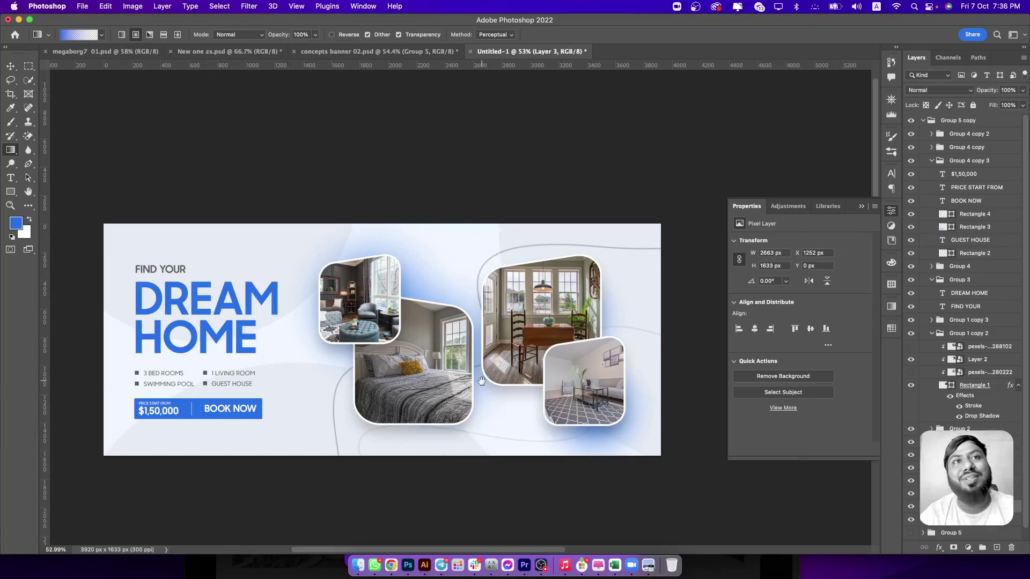
scroll(650, 454, "down", 2)
Paint a soft blue glow in the banner's top-left corner.
left_click_drag(113, 232, 232, 391)
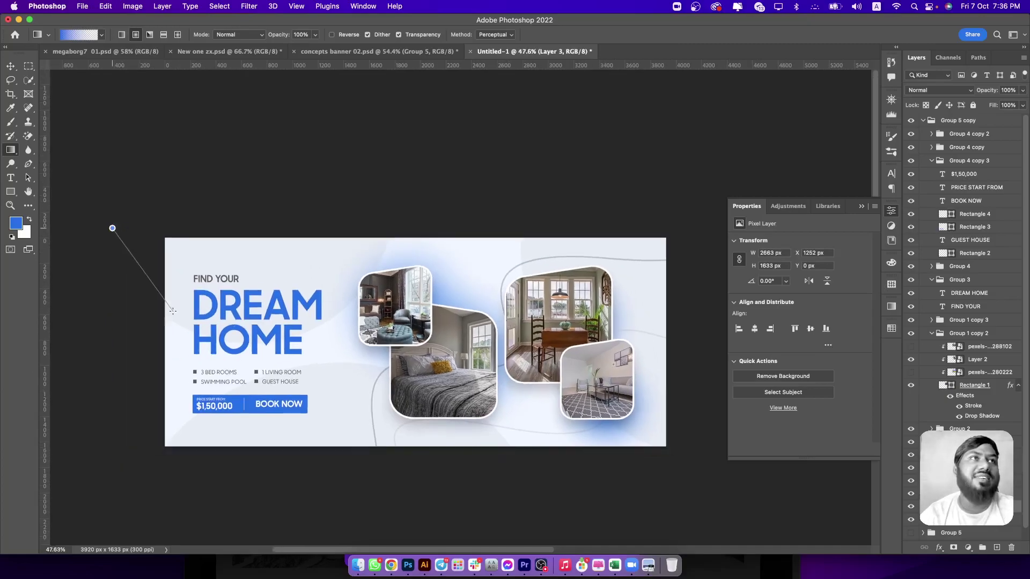
key("ctrl+z")
left_click_drag(75, 191, 276, 401)
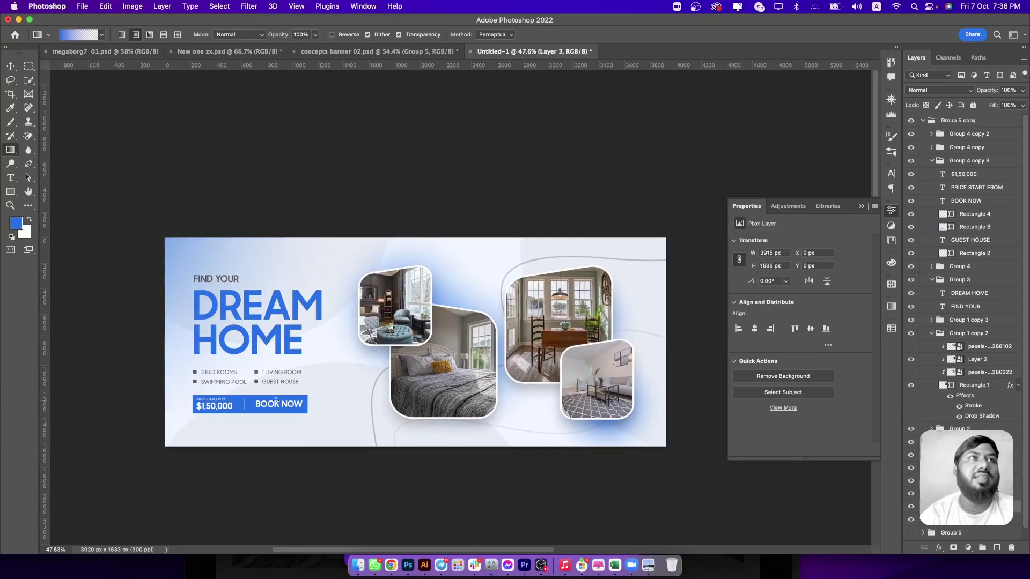
scroll(370, 375, "right", 2)
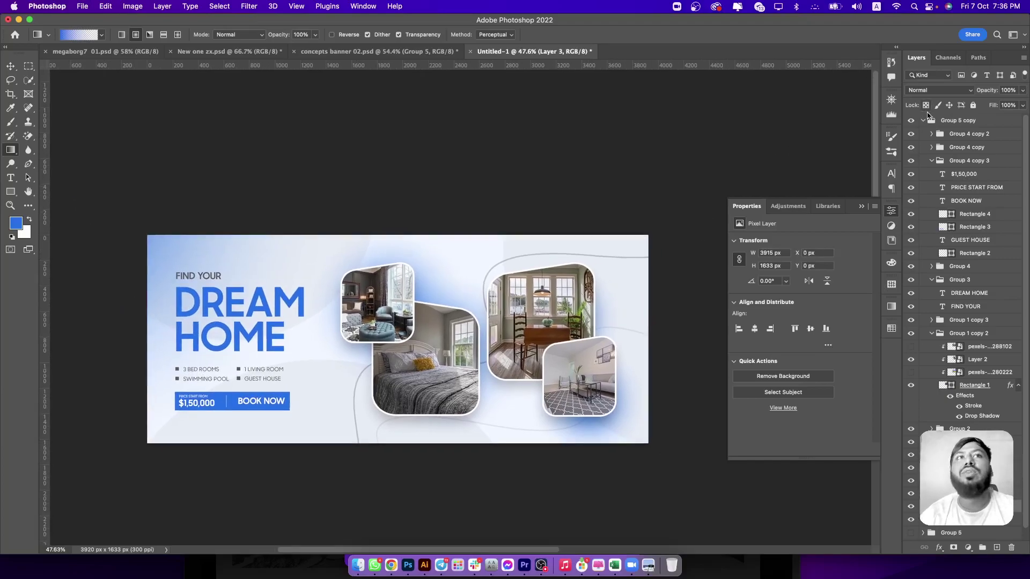
Toggle the blue variant group's visibility to compare it with the grey version.
left_click(923, 120)
left_click(910, 134)
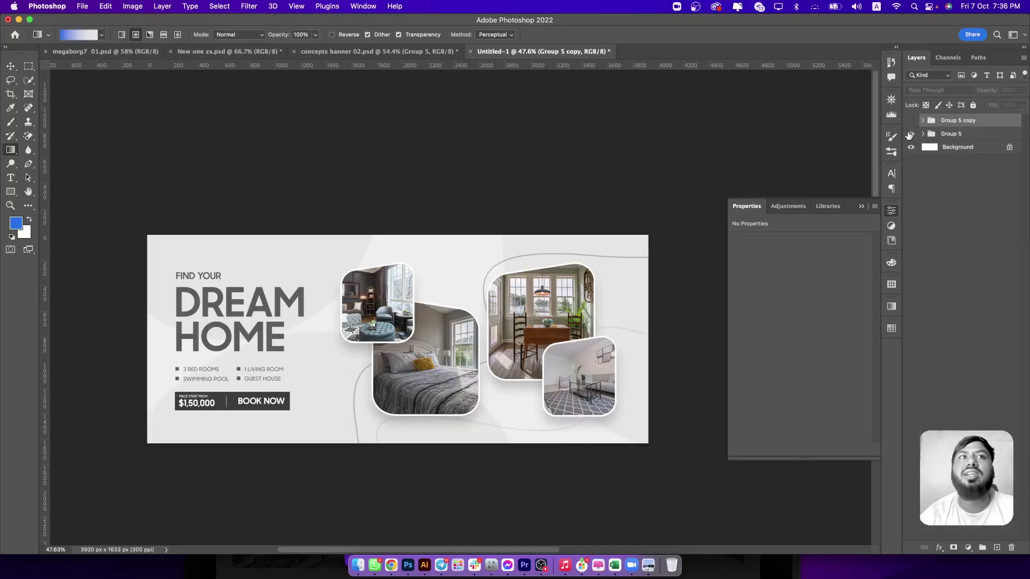
left_click(910, 125)
left_click_drag(320, 268, 342, 276)
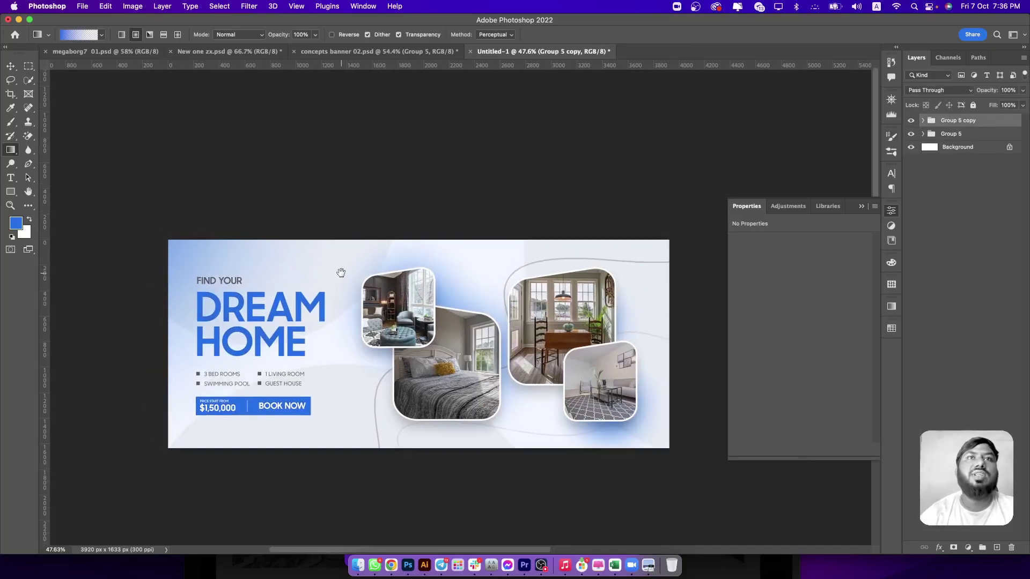